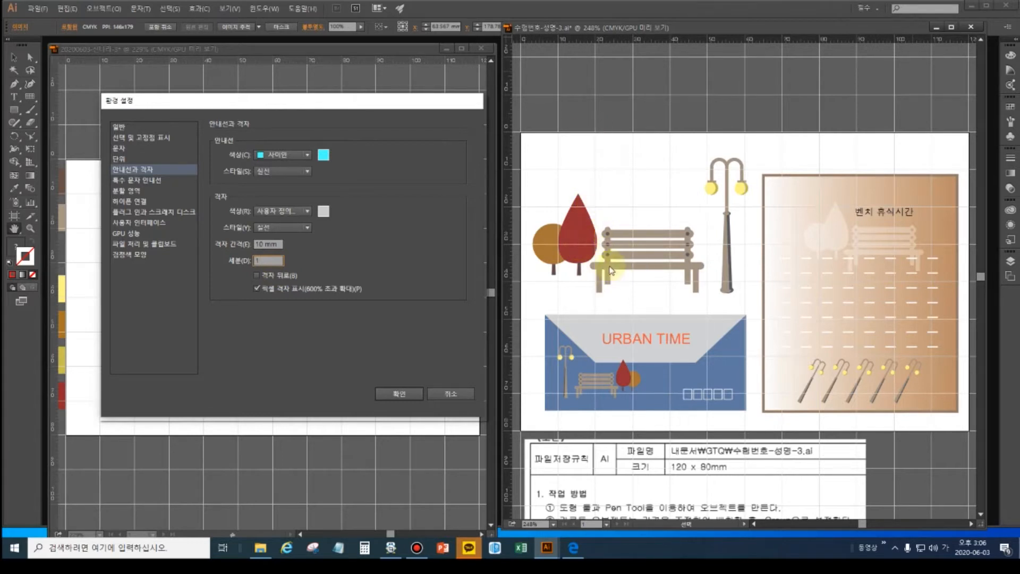
Apply the 10 mm grid spacing with 1 subdivision and review the work instructions and colour specifications in the reference document.
{"action": "left_click", "coordinate": [388, 393]}
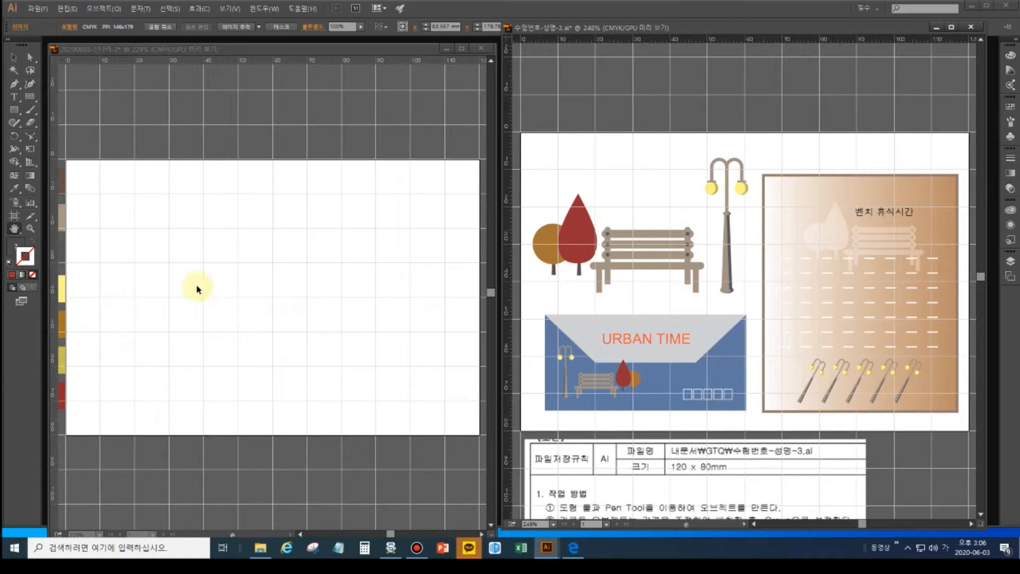
{"action": "scroll", "coordinate": [619, 391], "scroll_direction": "down", "scroll_amount": 5}
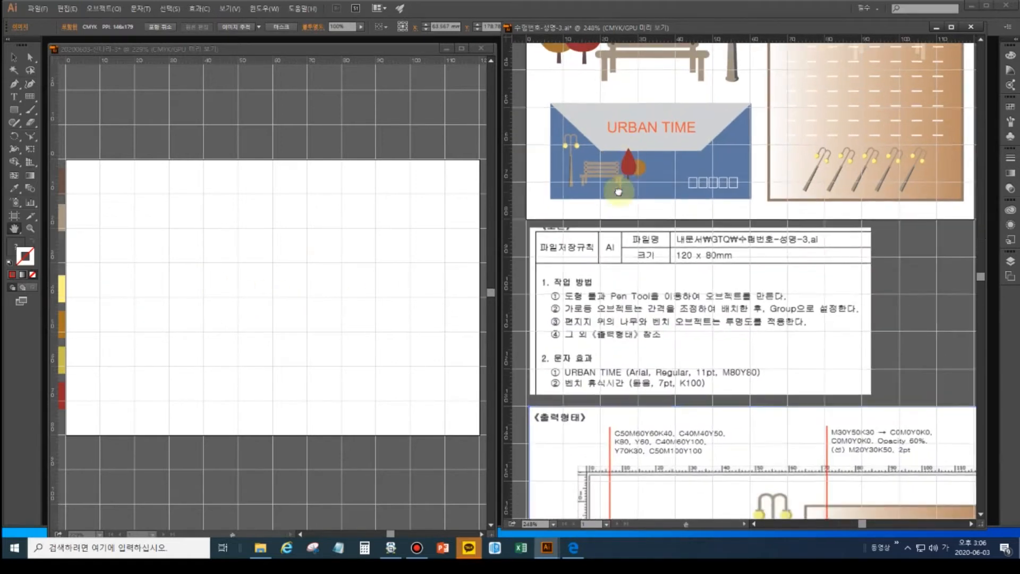
{"action": "scroll", "coordinate": [656, 396], "scroll_direction": "down", "scroll_amount": 4}
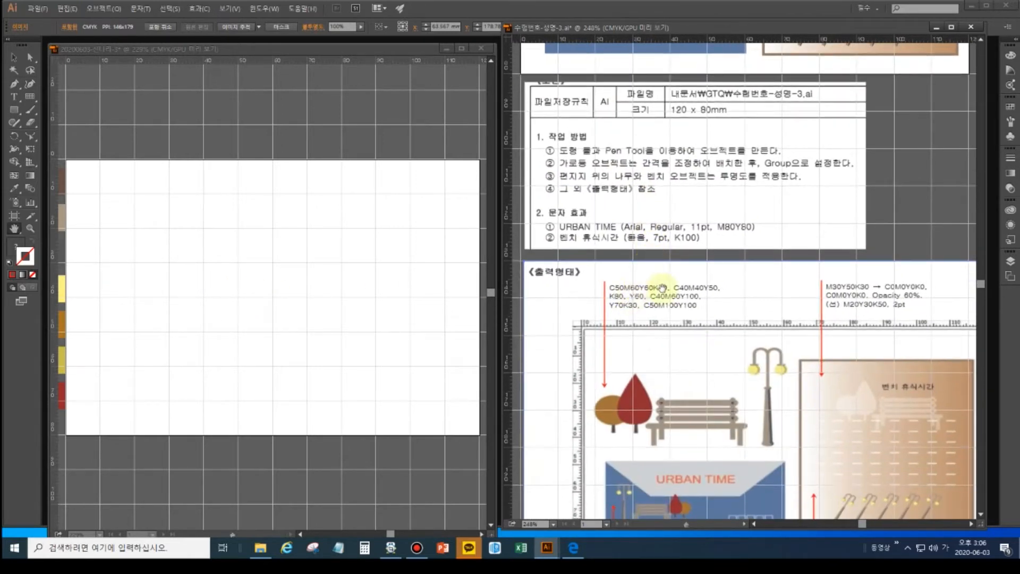
{"action": "scroll", "coordinate": [630, 420], "scroll_direction": "up", "scroll_amount": 7}
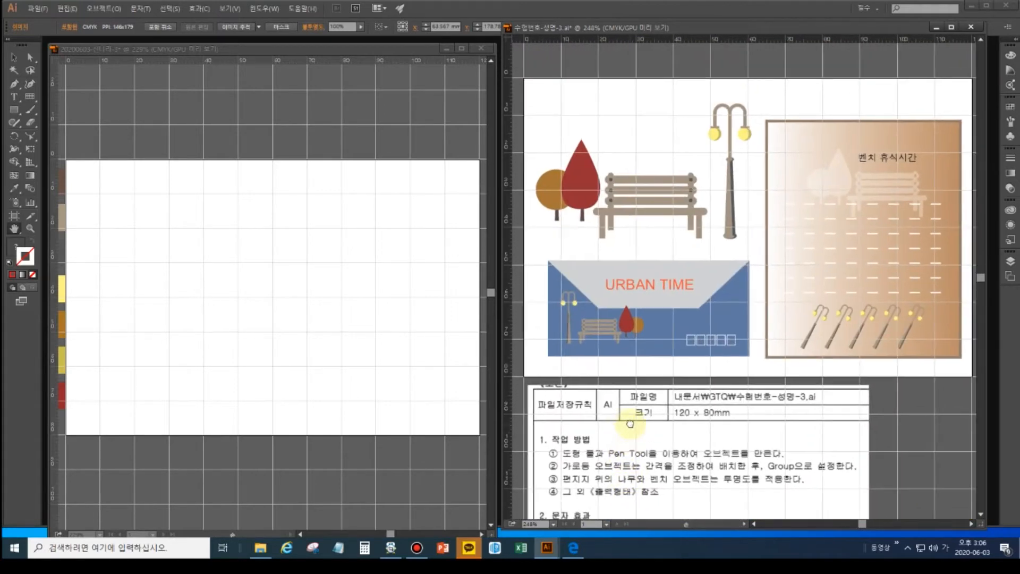
Inspect the colour values of the dark brown sample square beside the artboard.
{"action": "left_click", "coordinate": [127, 257]}
{"action": "left_click_drag", "start_coordinate": [128, 257], "coordinate": [181, 263]}
{"action": "left_click", "coordinate": [14, 57]}
{"action": "left_click", "coordinate": [112, 189]}
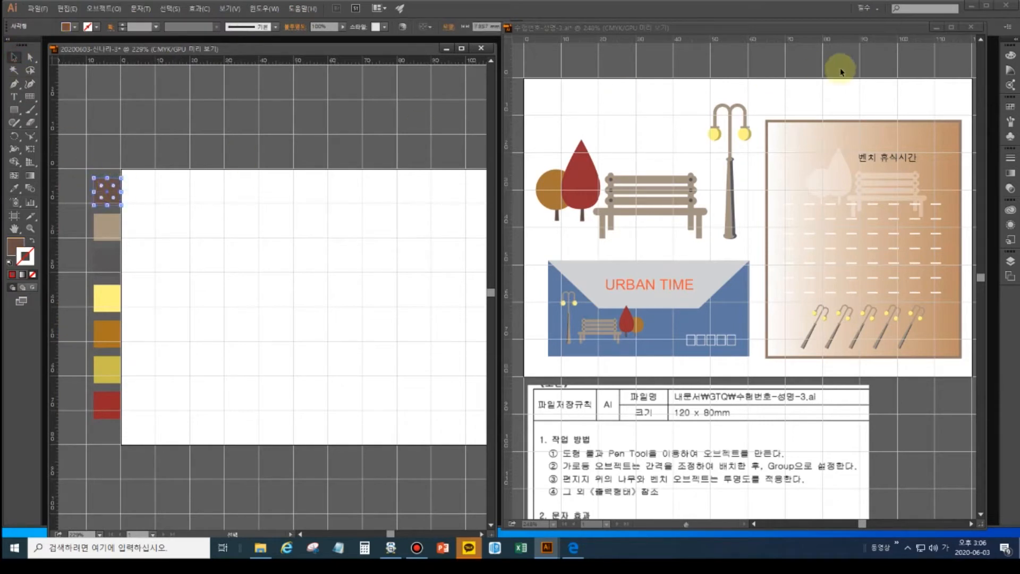
{"action": "left_click", "coordinate": [1011, 55]}
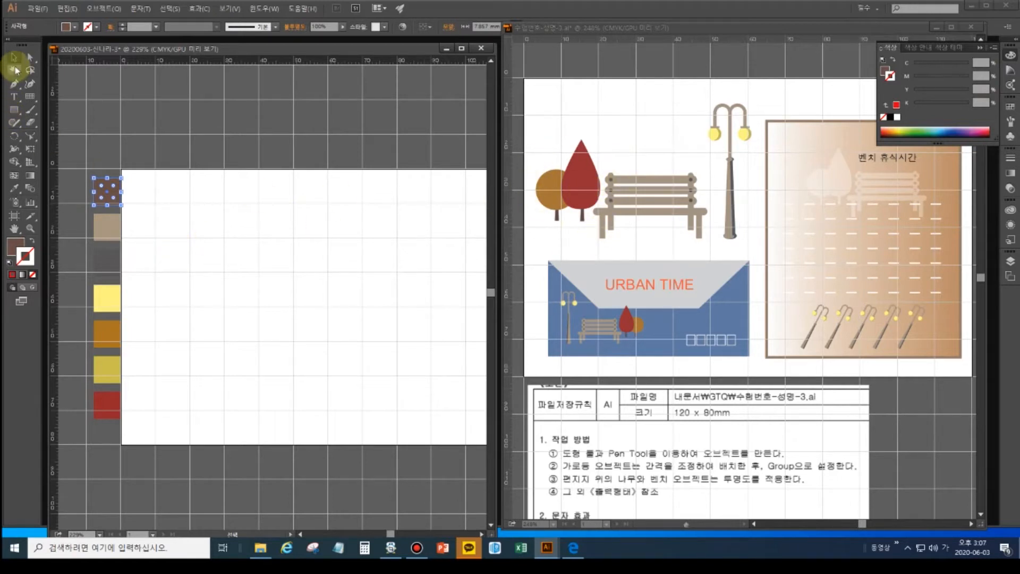
{"action": "left_click", "coordinate": [141, 210]}
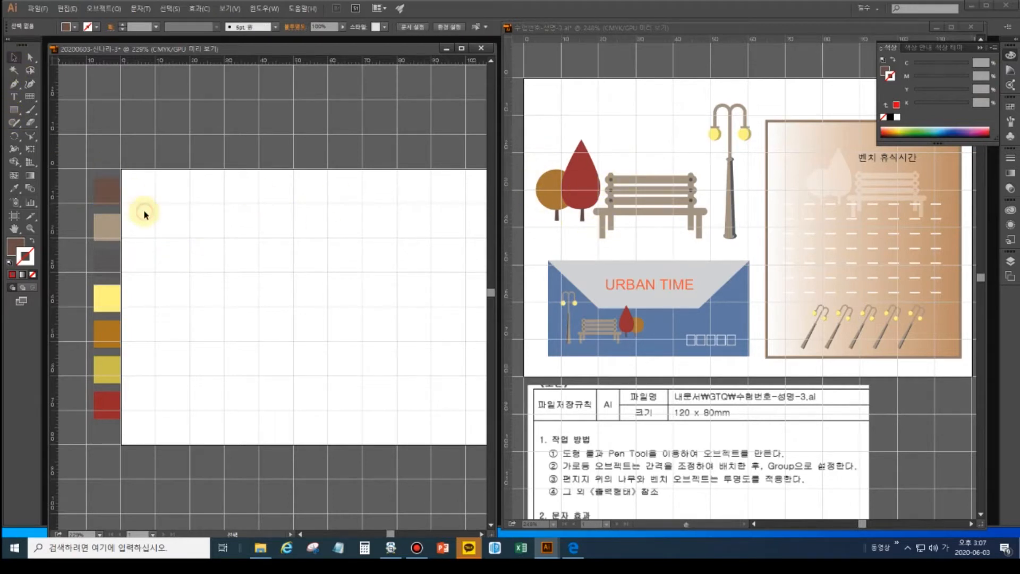
{"action": "left_click", "coordinate": [981, 47]}
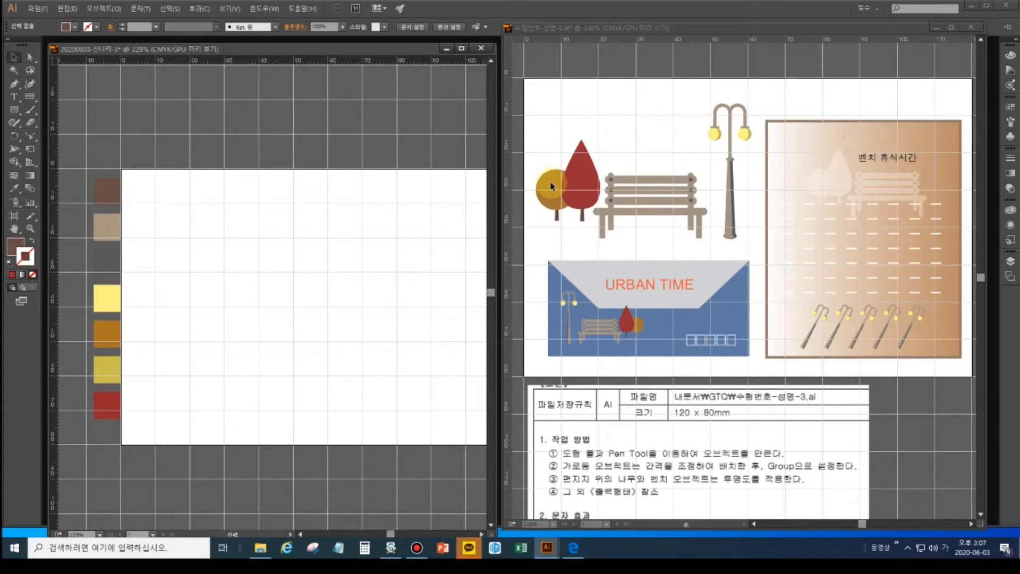
Draw a circle about 11.7 mm wide near the artboard's left edge, filled with the orange-brown sample colour C40 M60 Y100.
{"action": "left_click", "coordinate": [14, 189]}
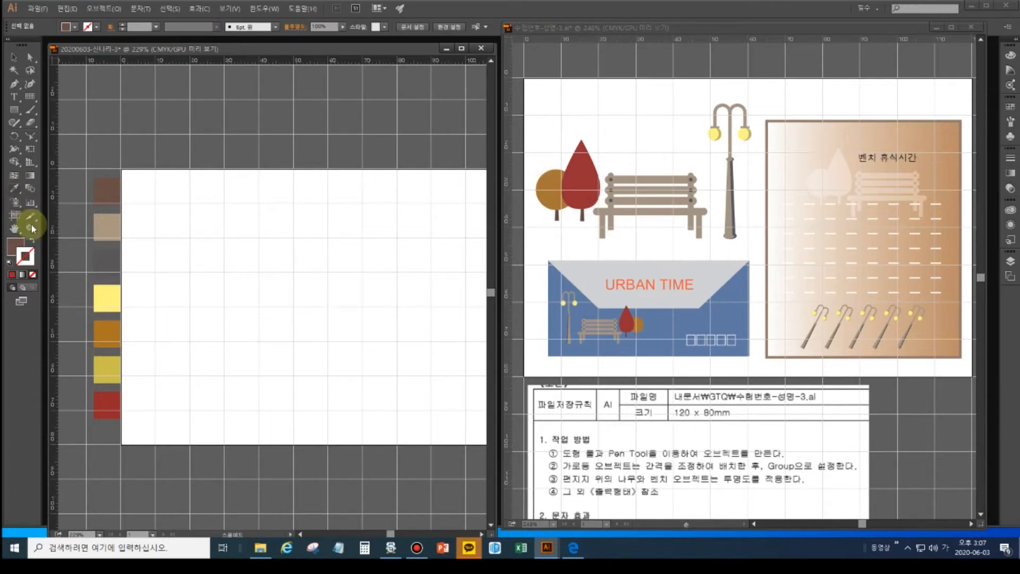
{"action": "left_click", "coordinate": [105, 334]}
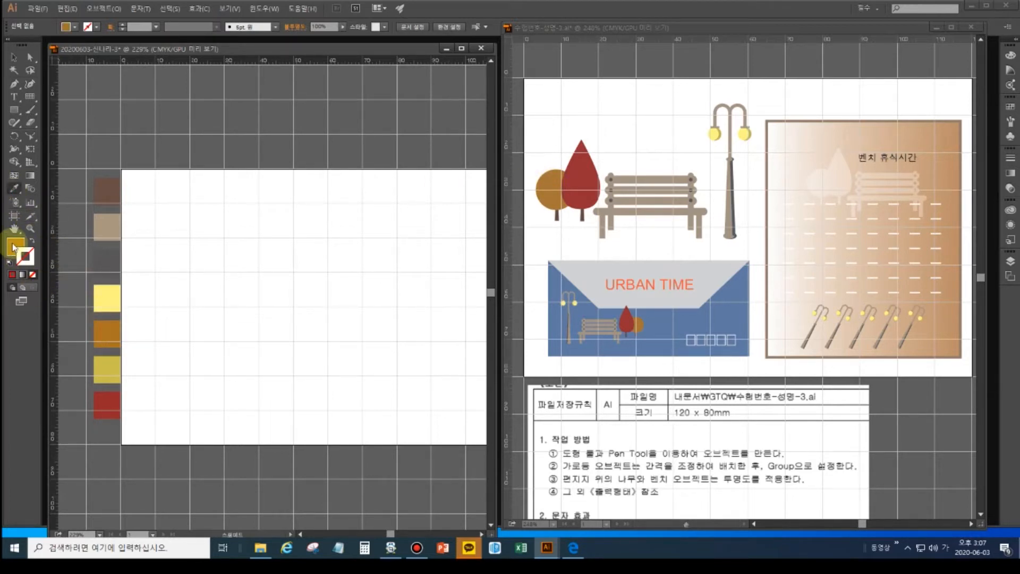
{"action": "left_click", "coordinate": [14, 245]}
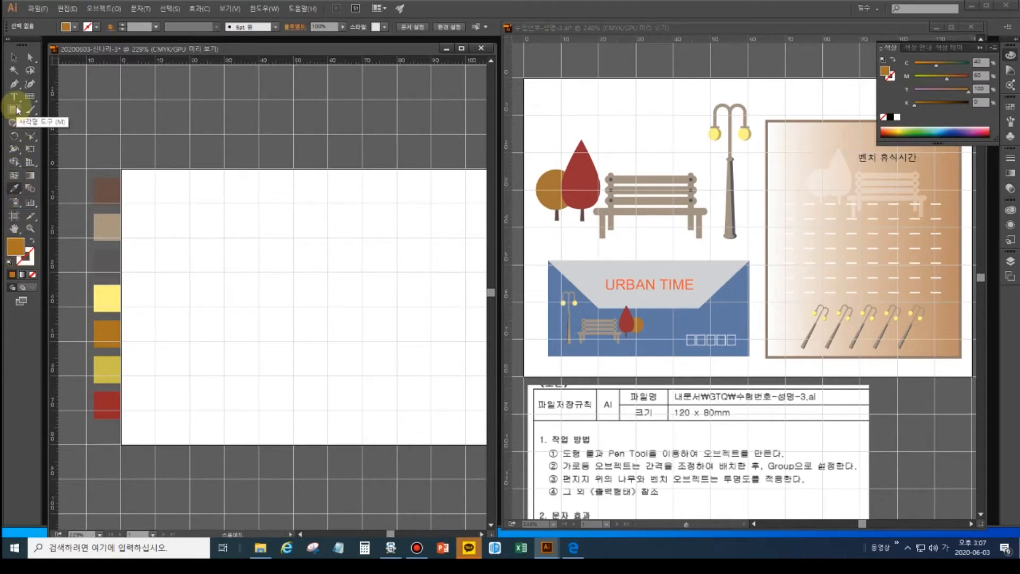
{"action": "left_click_drag", "start_coordinate": [14, 109], "coordinate": [49, 135]}
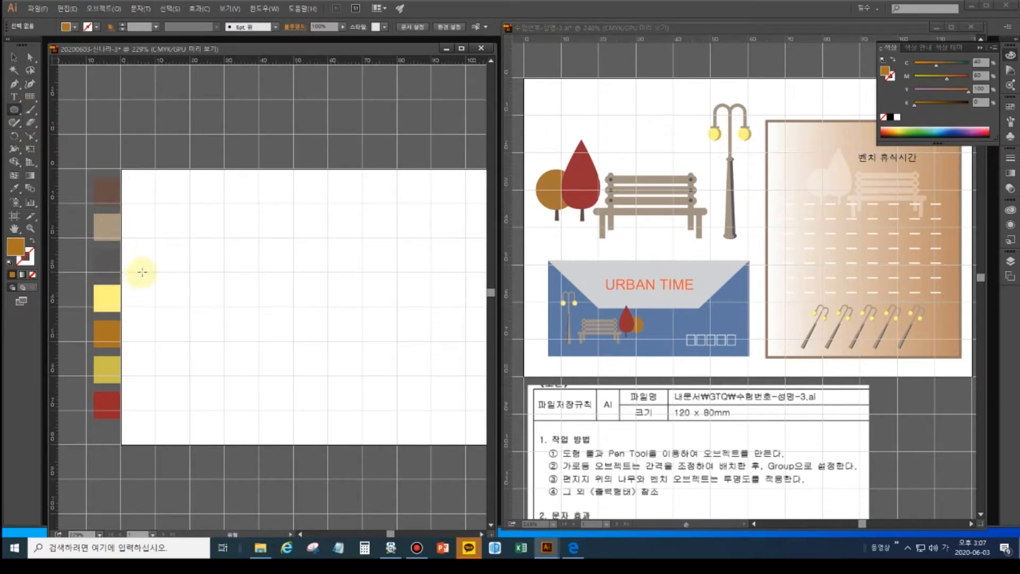
{"action": "left_click_drag", "start_coordinate": [140, 259], "coordinate": [180, 292]}
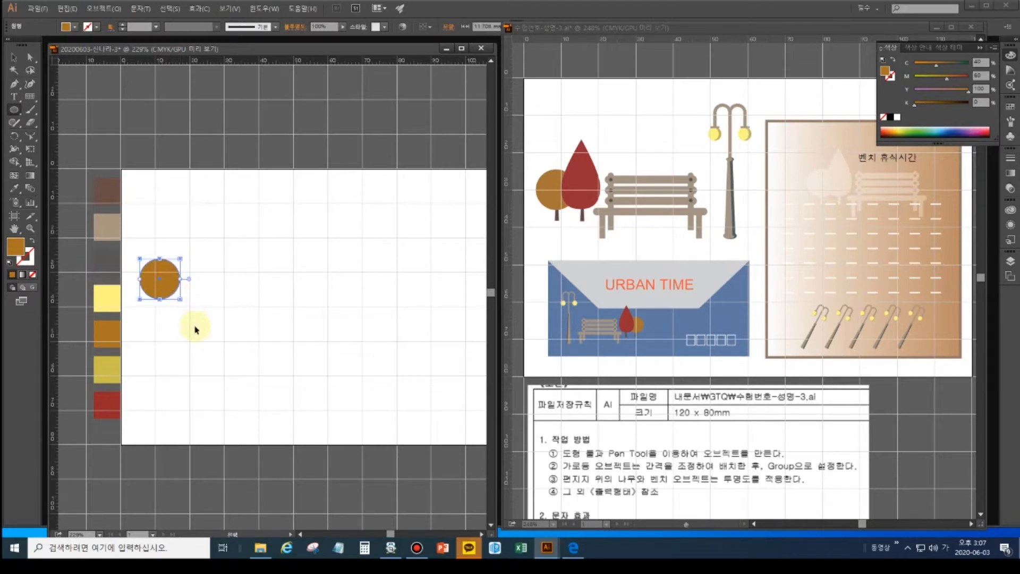
{"action": "left_click", "coordinate": [194, 327], "text": "ctrl"}
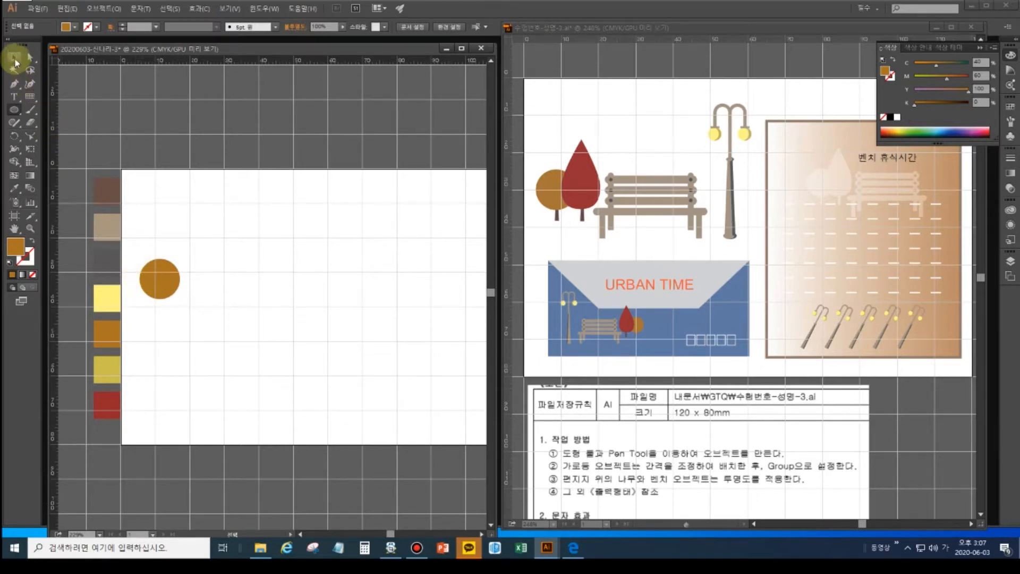
Lock the orange-brown circle temporarily and unlock all objects again.
{"action": "key", "text": "v"}
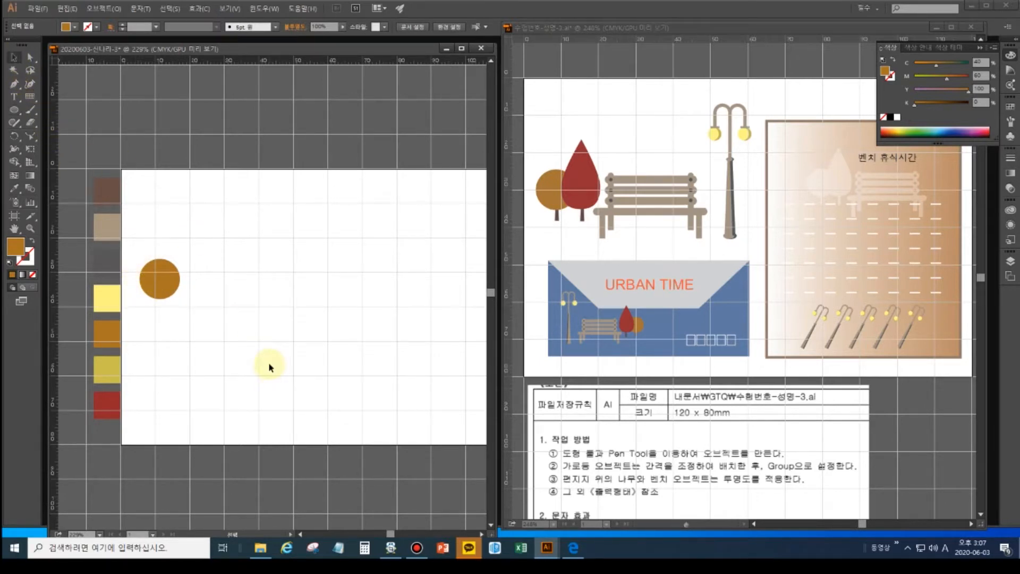
{"action": "left_click", "coordinate": [165, 277]}
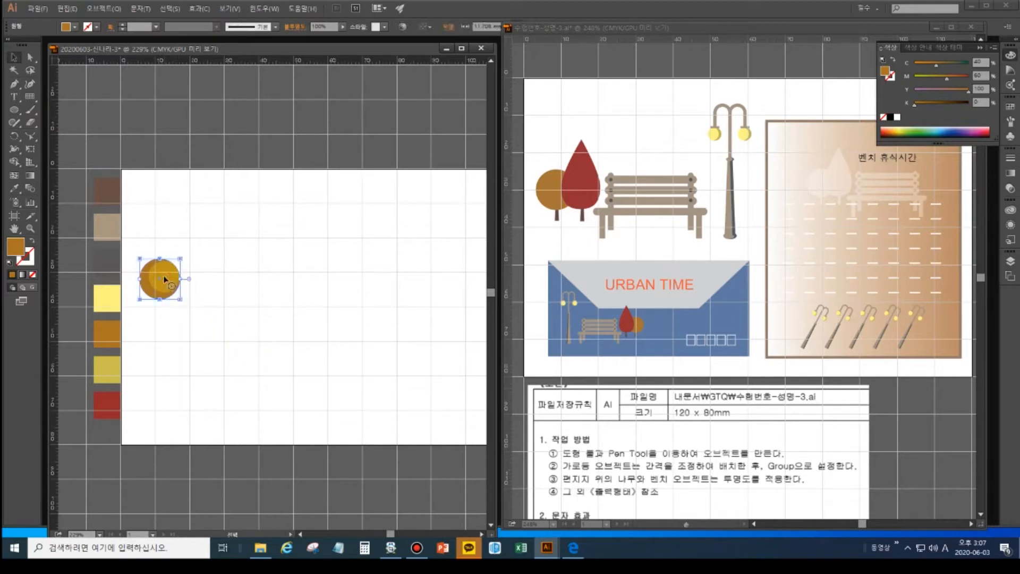
{"action": "left_click", "coordinate": [153, 328]}
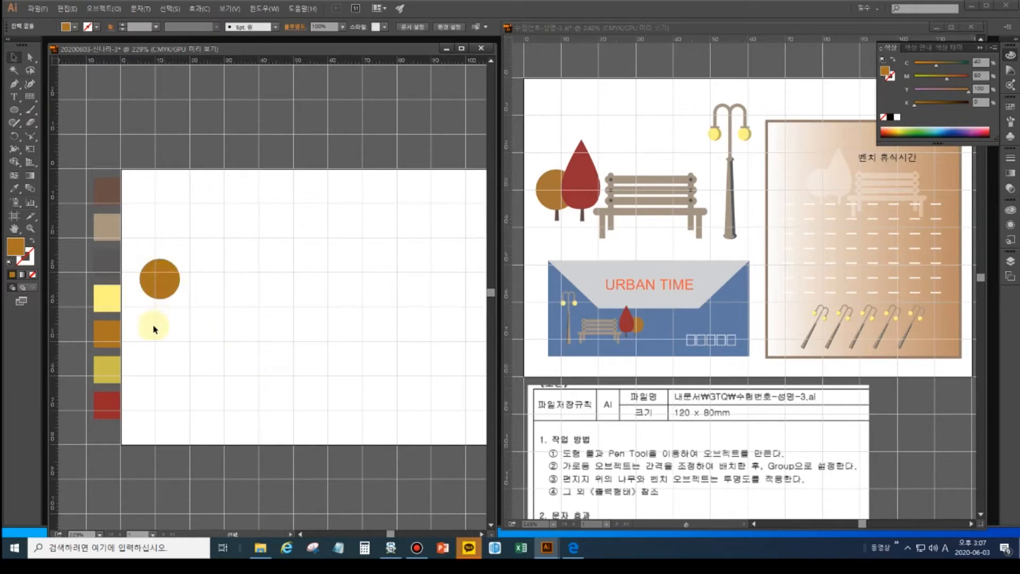
{"action": "left_click", "coordinate": [83, 151]}
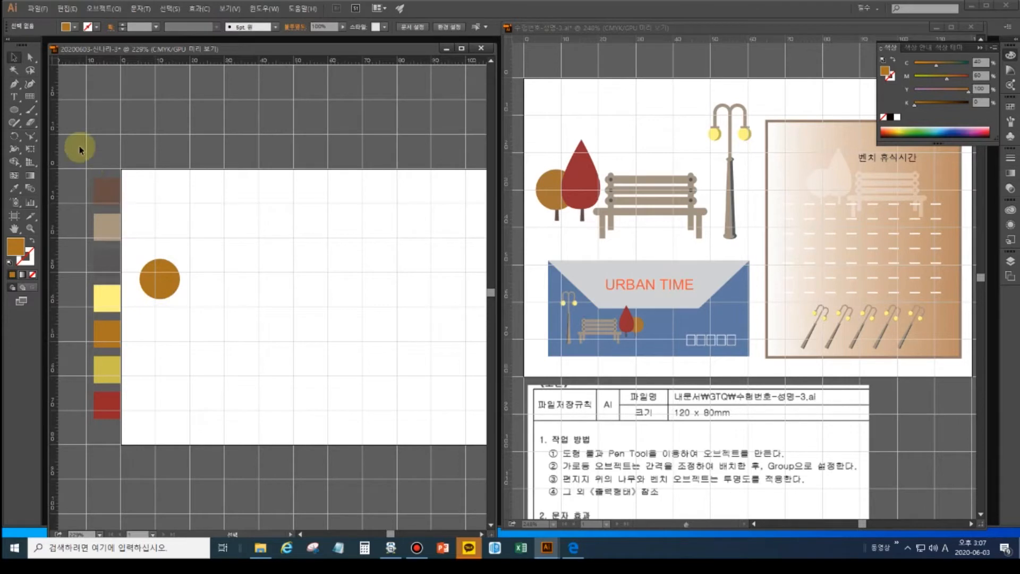
{"action": "key", "text": "ctrl+alt+2"}
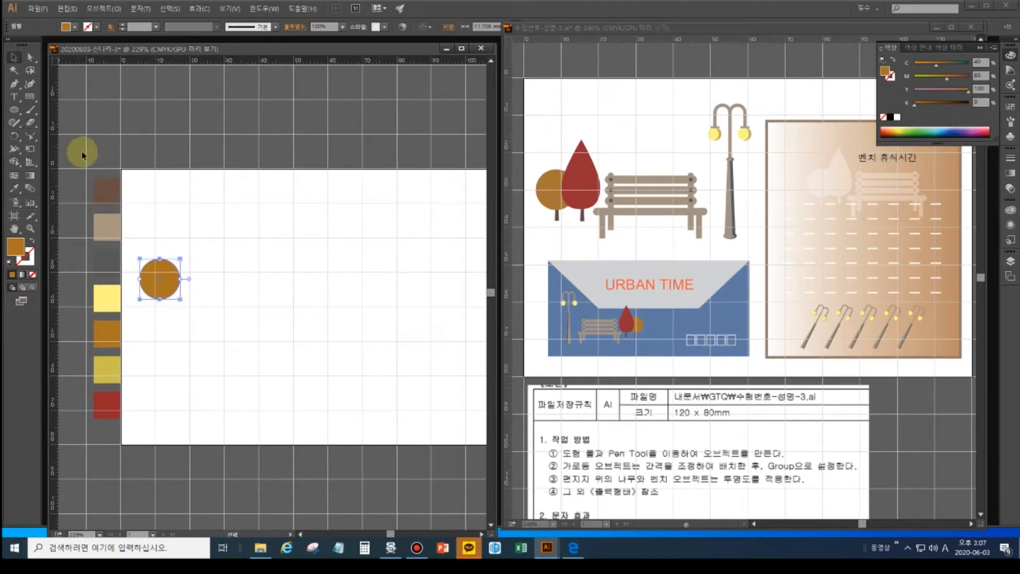
Move the circle slightly up and closer to the artboard's left edge, and lock it in place.
{"action": "mouse_move", "coordinate": [168, 294]}
{"action": "left_mouse_down"}
{"action": "mouse_move", "coordinate": [163, 280]}
{"action": "mouse_move", "coordinate": [161, 290]}
{"action": "left_mouse_up"}
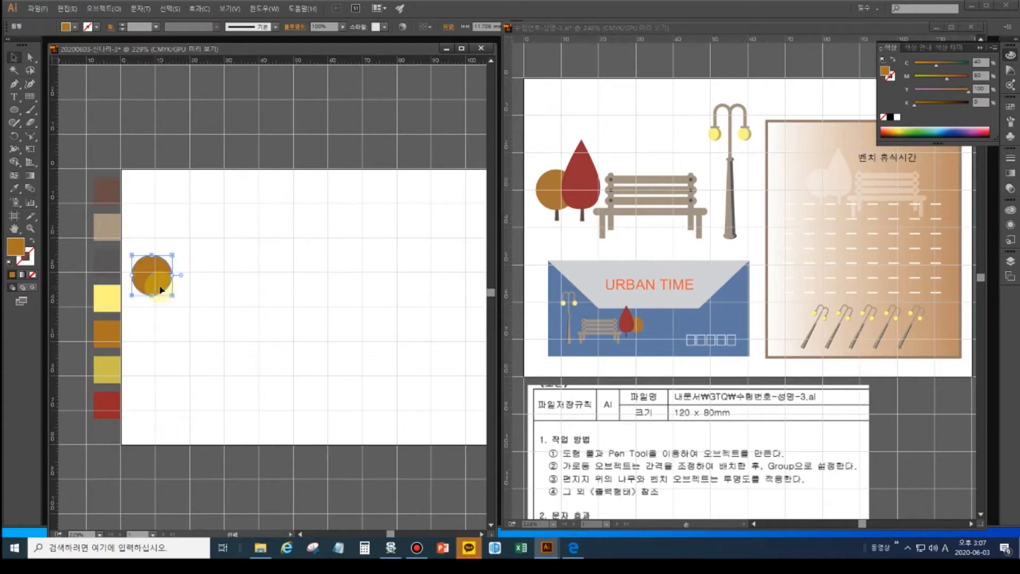
{"action": "left_click", "coordinate": [160, 323]}
{"action": "left_click", "coordinate": [154, 288]}
{"action": "key", "text": "ctrl+2"}
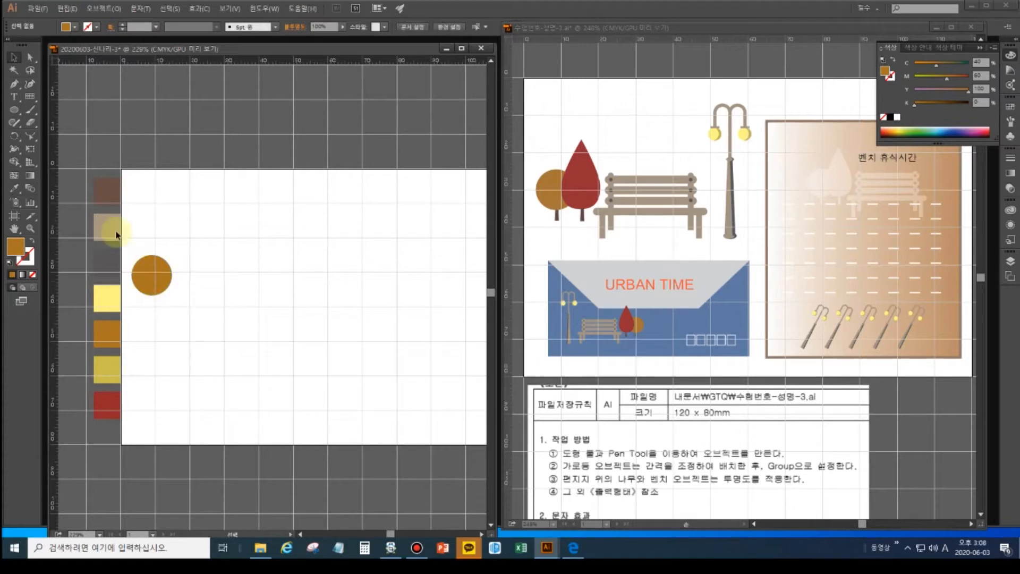
Draw a narrow tree trunk rectangle about 1.2 mm wide under the circle, filled with the dark brown sample colour.
{"action": "left_click", "coordinate": [18, 113]}
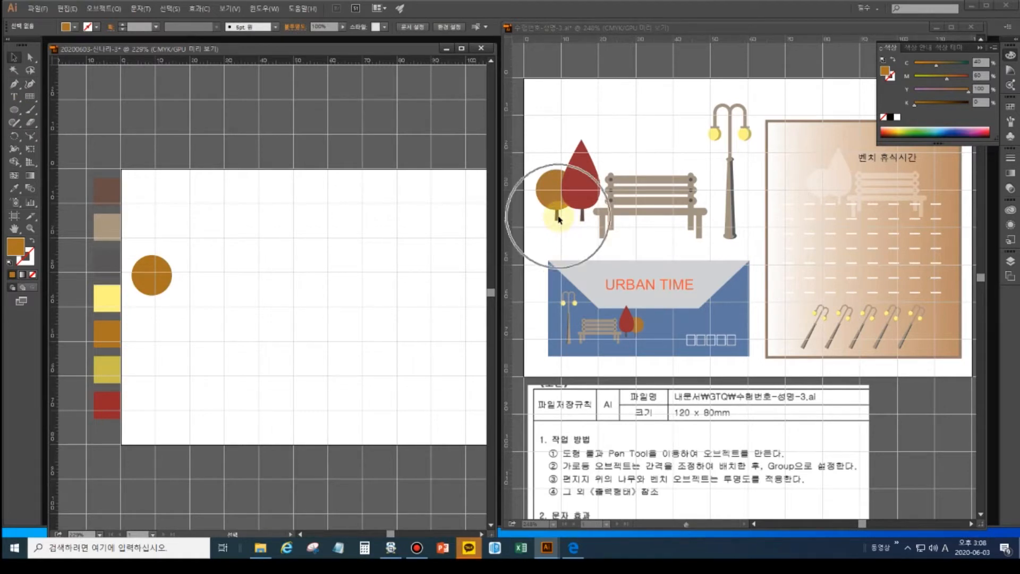
{"action": "left_click", "coordinate": [14, 188]}
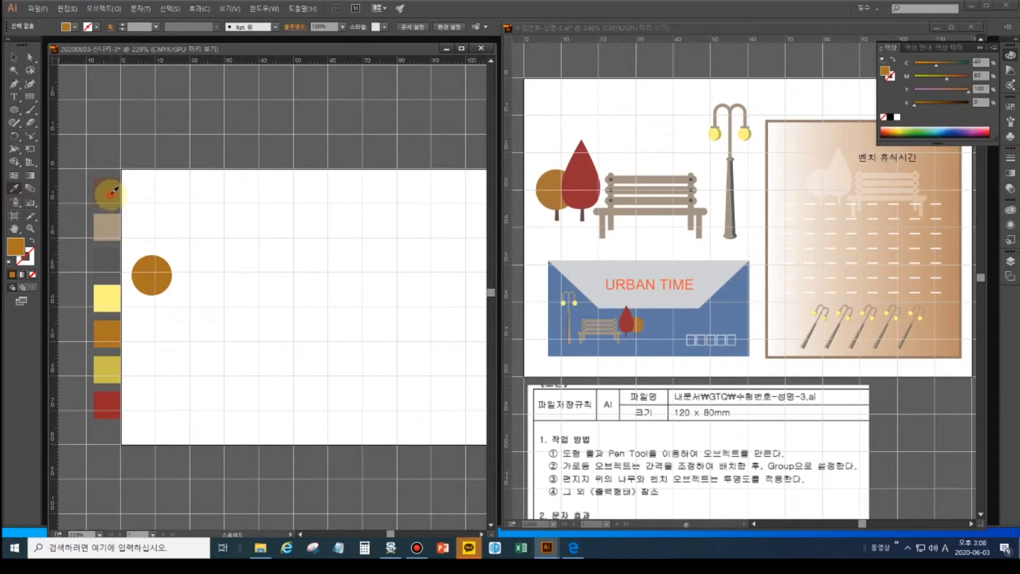
{"action": "left_click", "coordinate": [112, 191]}
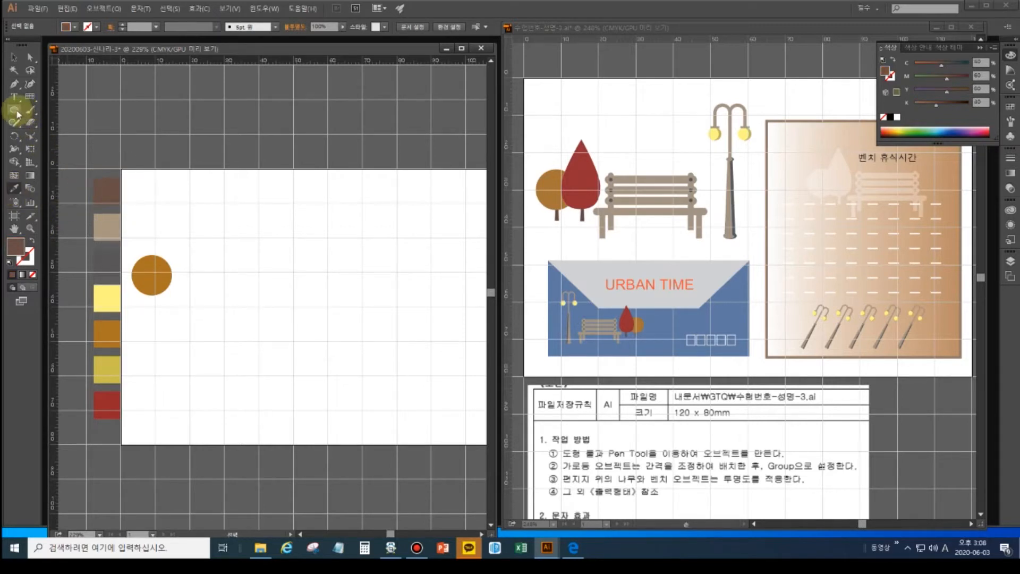
{"action": "left_click_drag", "start_coordinate": [16, 110], "coordinate": [53, 113]}
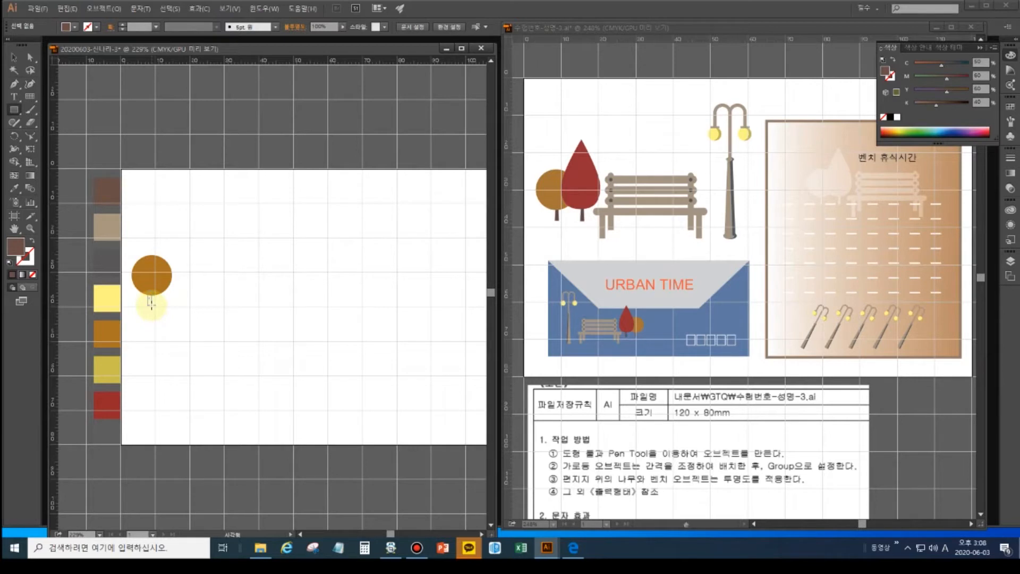
{"action": "left_click_drag", "start_coordinate": [152, 303], "coordinate": [149, 290]}
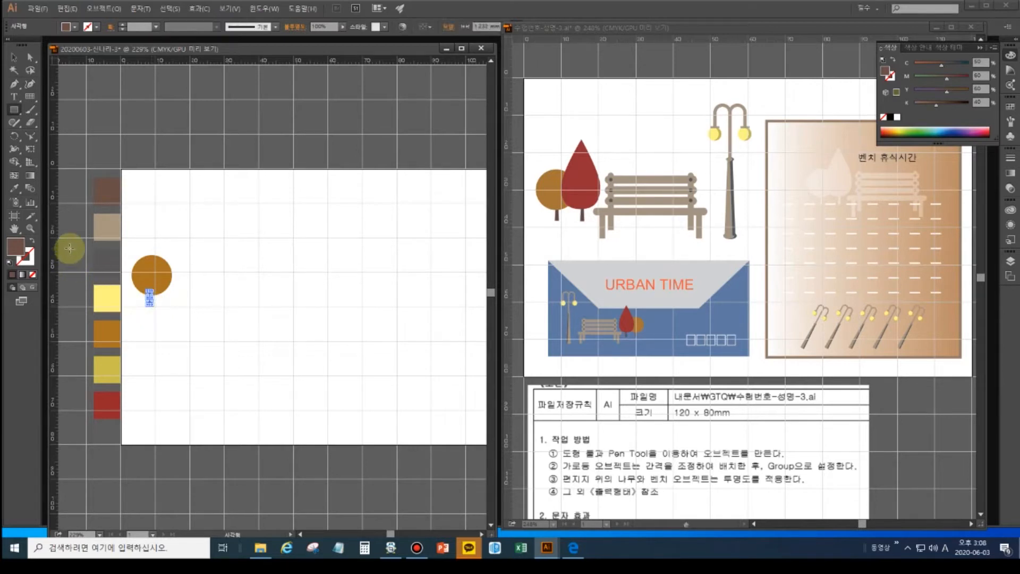
Shift the trunk's lower corner points outward so that the trunk widens toward its base.
{"action": "key", "text": "ctrl+equal"}
{"action": "key", "text": "ctrl+equal"}
{"action": "left_click_drag", "start_coordinate": [129, 296], "coordinate": [221, 285]}
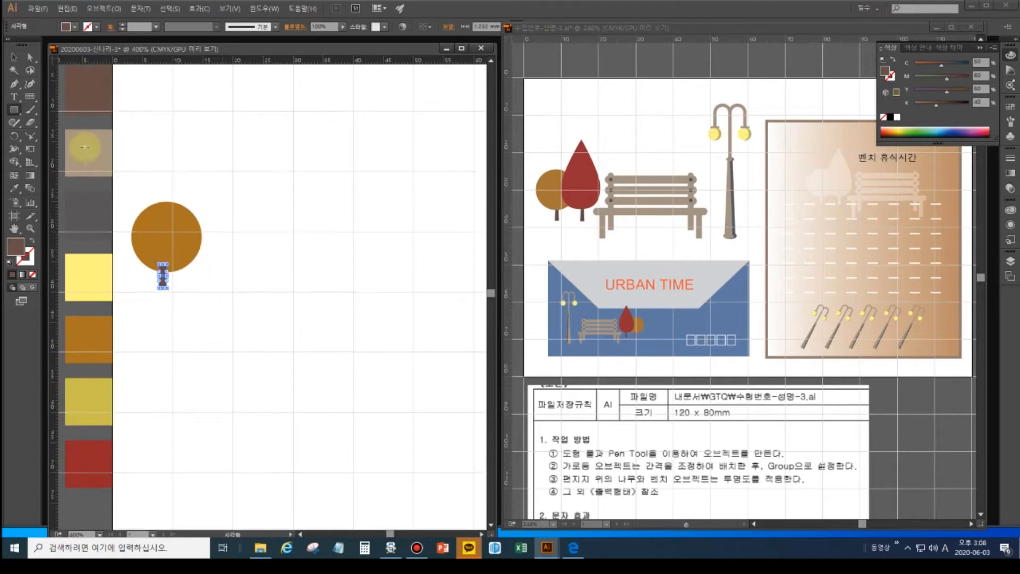
{"action": "left_click", "coordinate": [34, 58]}
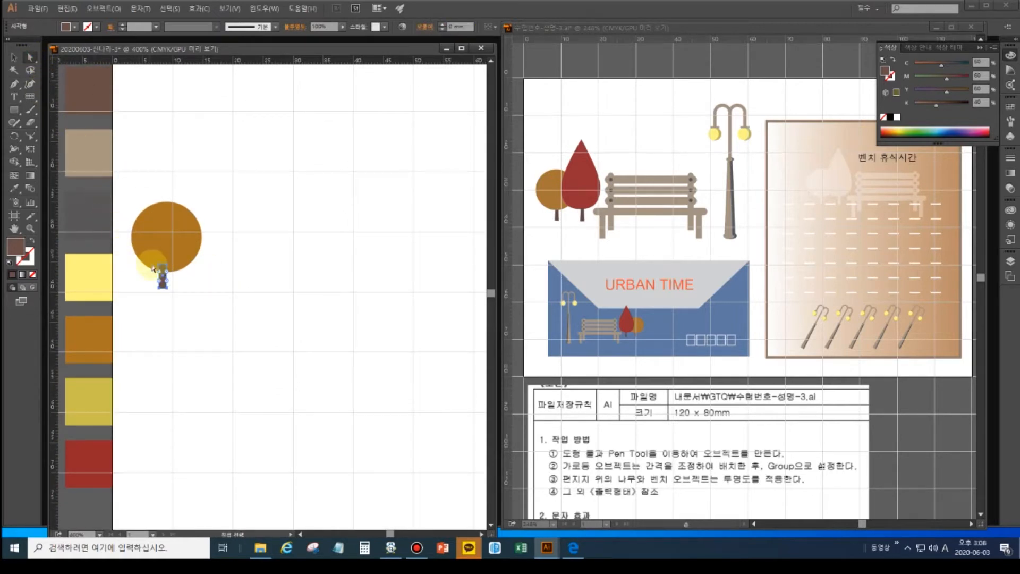
{"action": "left_click", "coordinate": [167, 287]}
{"action": "key", "text": "Right"}
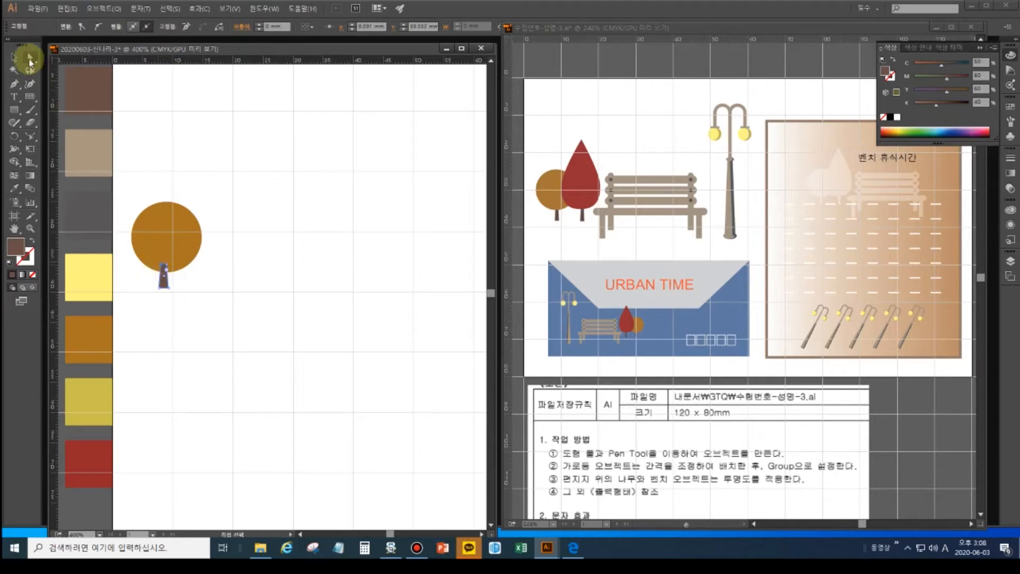
Move the whole trunk slightly sideways to centre it beneath the circle, and deselect it.
{"action": "left_click", "coordinate": [13, 57]}
{"action": "left_click", "coordinate": [171, 287]}
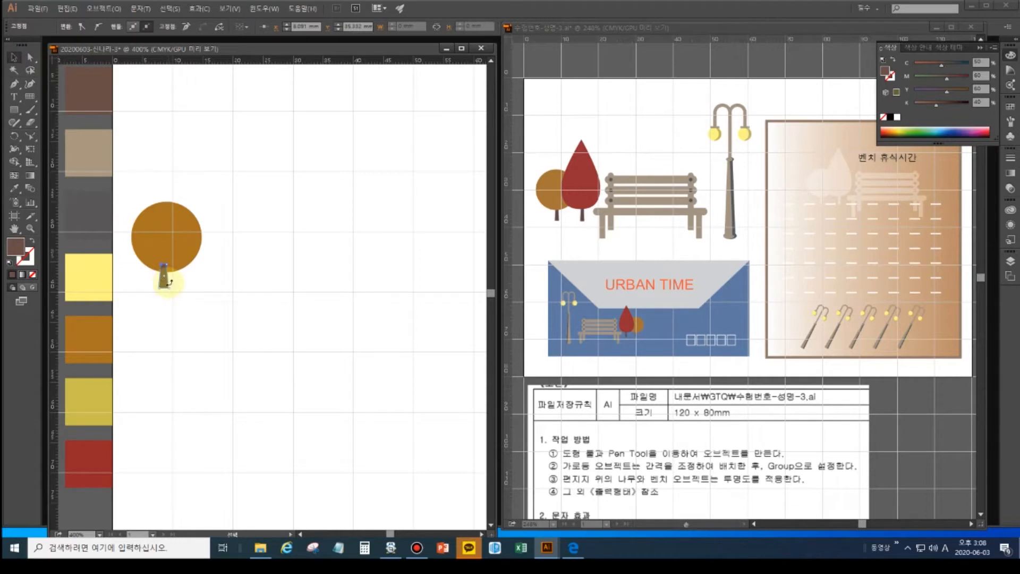
{"action": "left_click", "coordinate": [165, 284]}
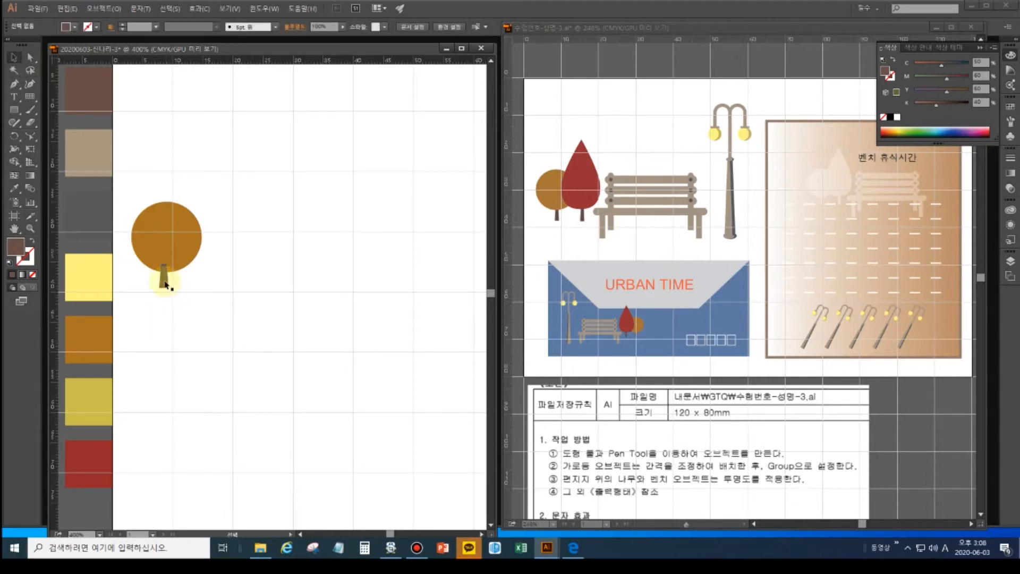
{"action": "left_click_drag", "start_coordinate": [165, 284], "coordinate": [167, 285]}
{"action": "key", "text": "a"}
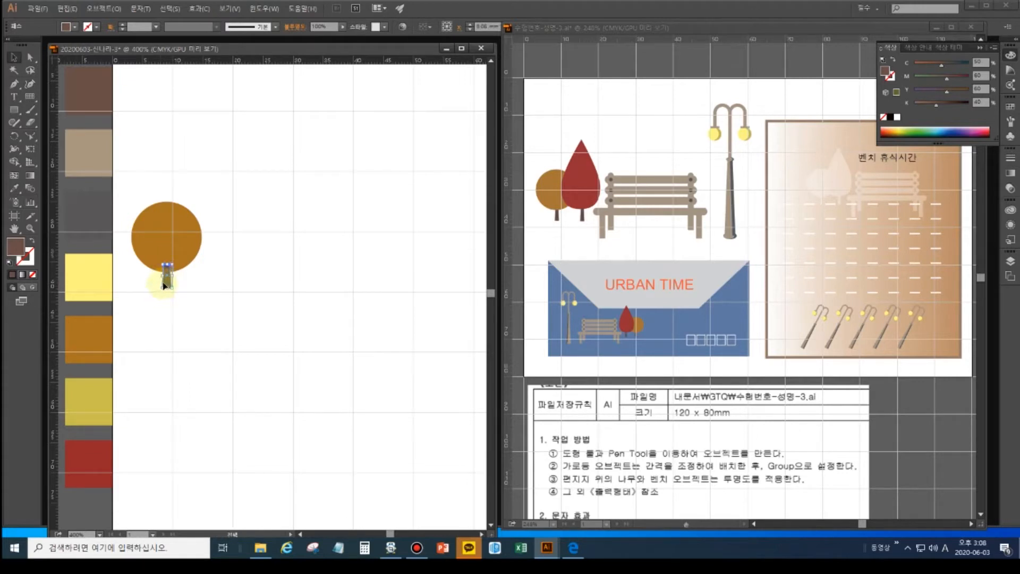
{"action": "key", "text": "ctrl"}
{"action": "left_click", "coordinate": [177, 321]}
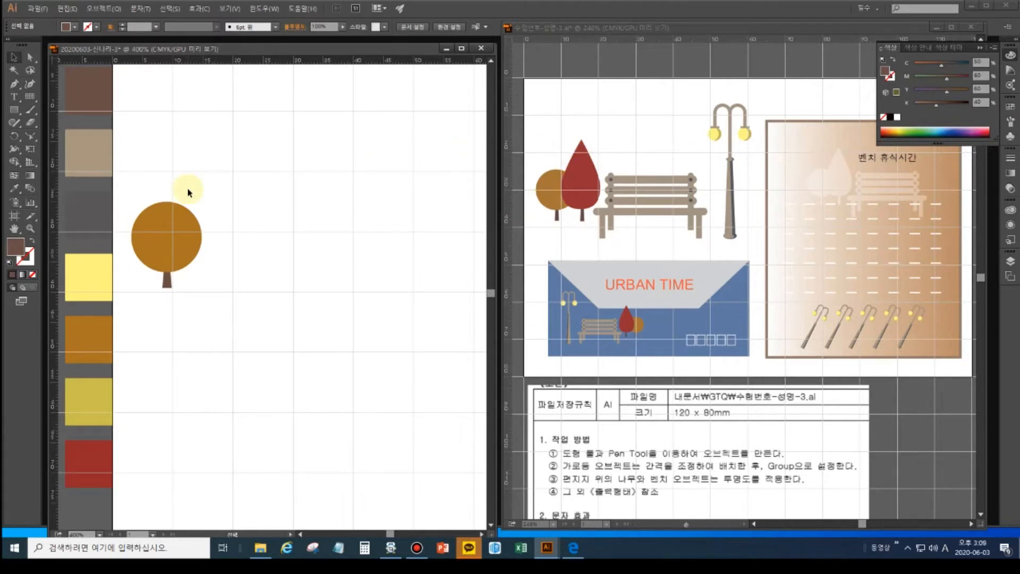
Duplicate the orange-brown crown together with its trunk sideways, so that the copy overlaps the first tree.
{"action": "left_click", "coordinate": [165, 253]}
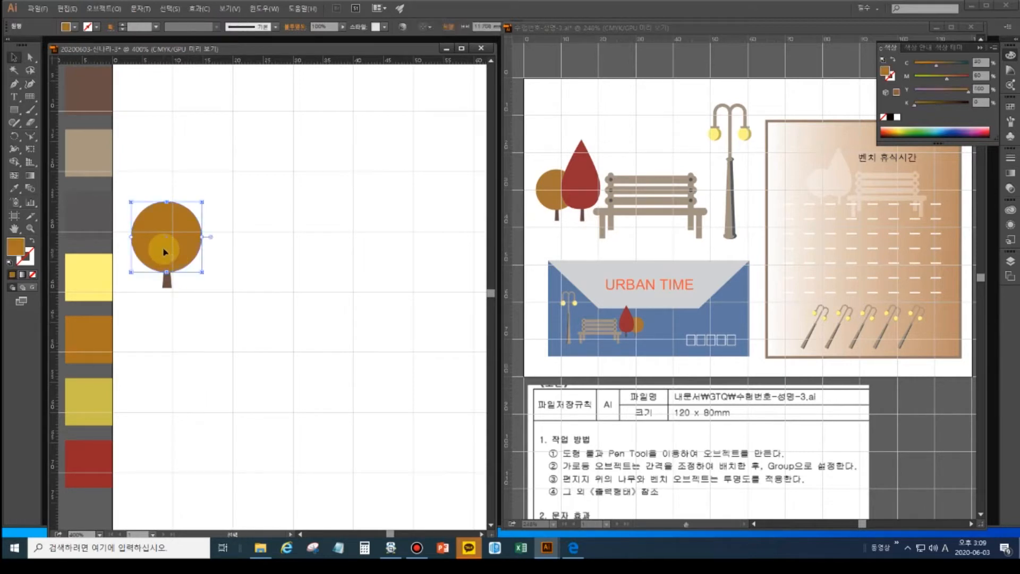
{"action": "left_click", "coordinate": [167, 282], "text": "shift"}
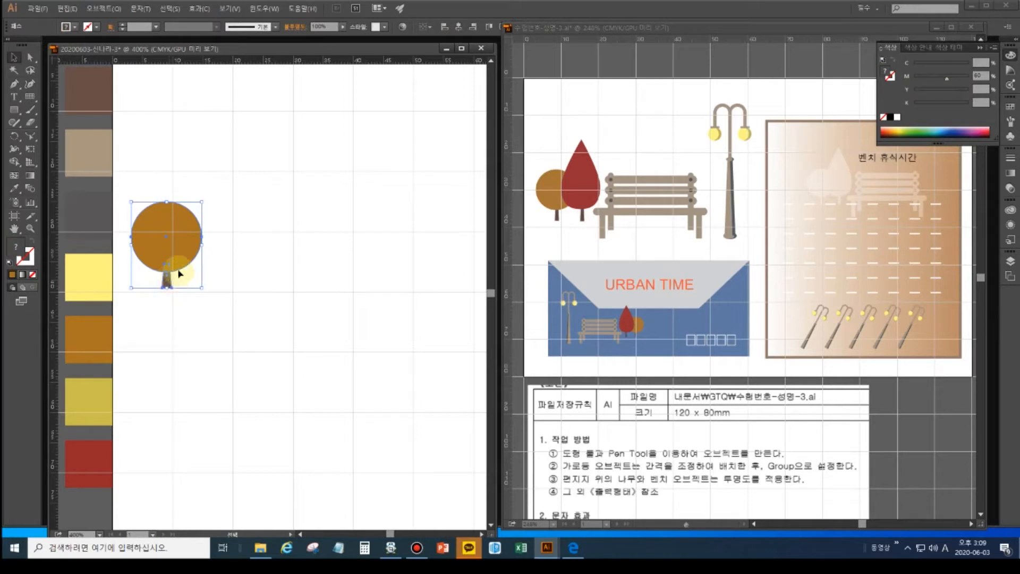
{"action": "left_click_drag", "start_coordinate": [186, 260], "coordinate": [226, 260]}
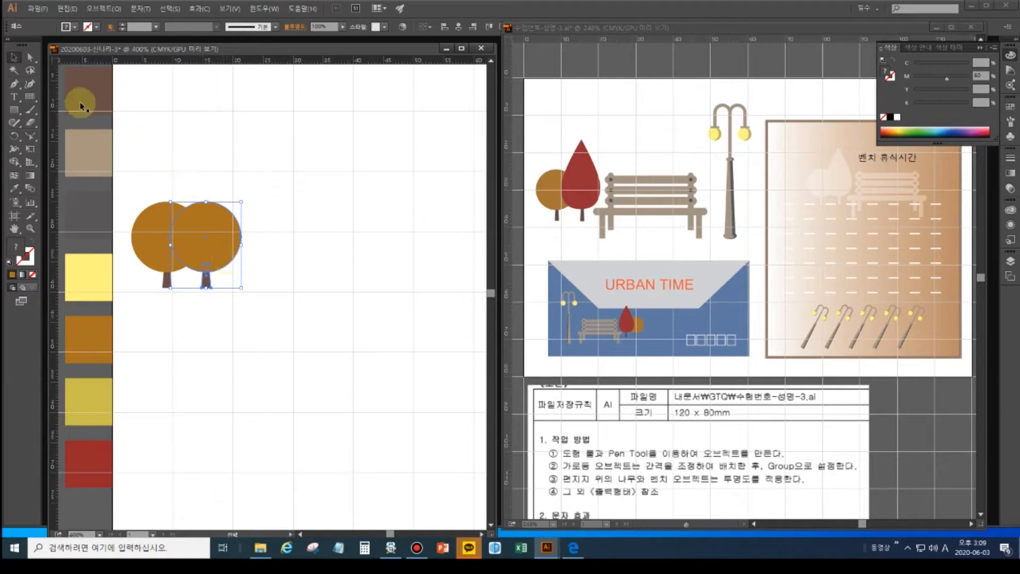
Raise the top anchor point of the copied crown by about 7 mm to stretch it into a tall egg shape.
{"action": "left_click", "coordinate": [32, 55]}
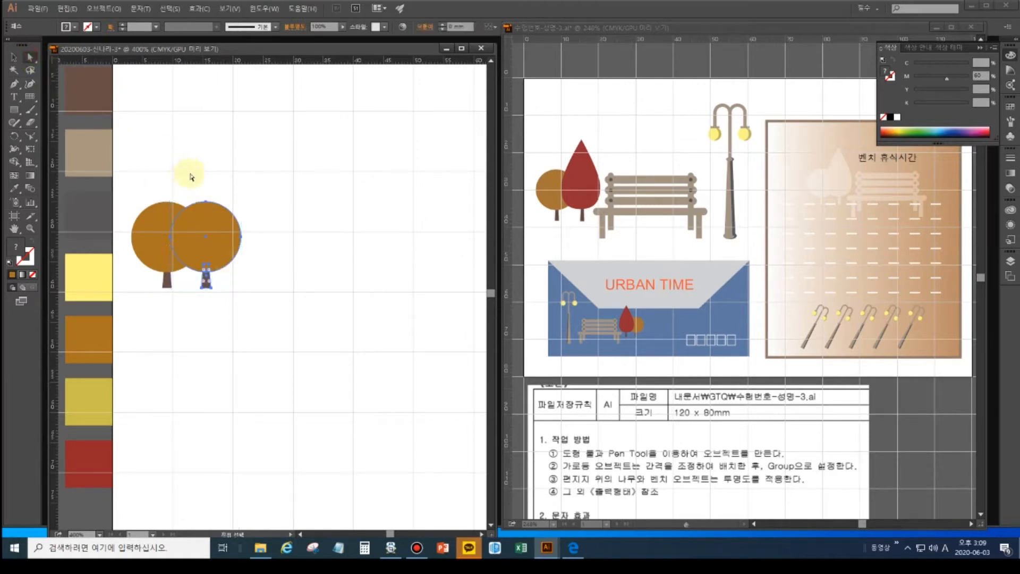
{"action": "left_click", "coordinate": [208, 202]}
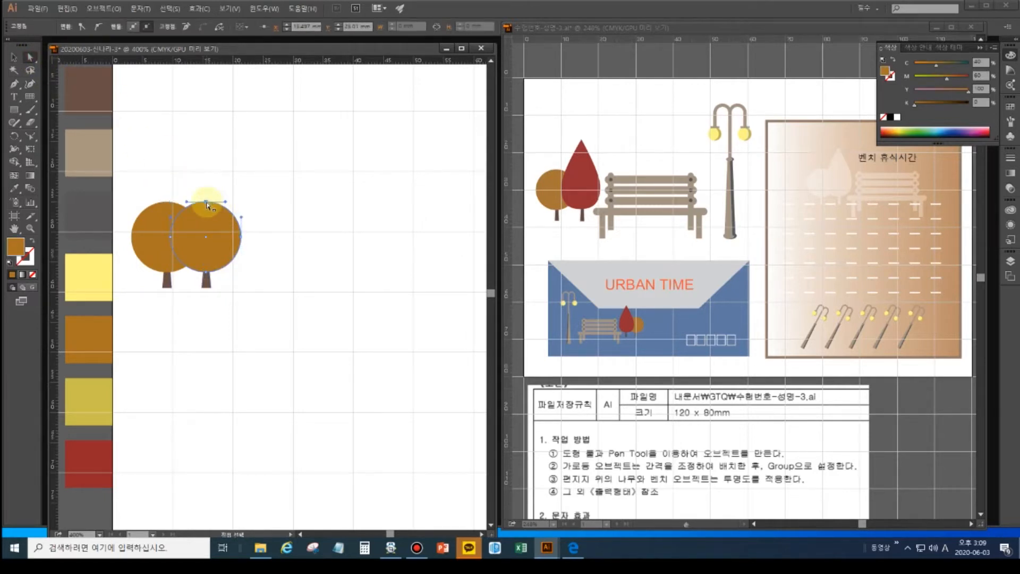
{"action": "key", "text": "Up"}
{"action": "key", "text": "Up"}
{"action": "key", "text": "Up"}
{"action": "key", "text": "Up"}
{"action": "key", "text": "Up"}
{"action": "key", "text": "Up"}
{"action": "key", "text": "Up"}
{"action": "key", "text": "Up"}
{"action": "key", "text": "Up"}
{"action": "key", "text": "Up"}
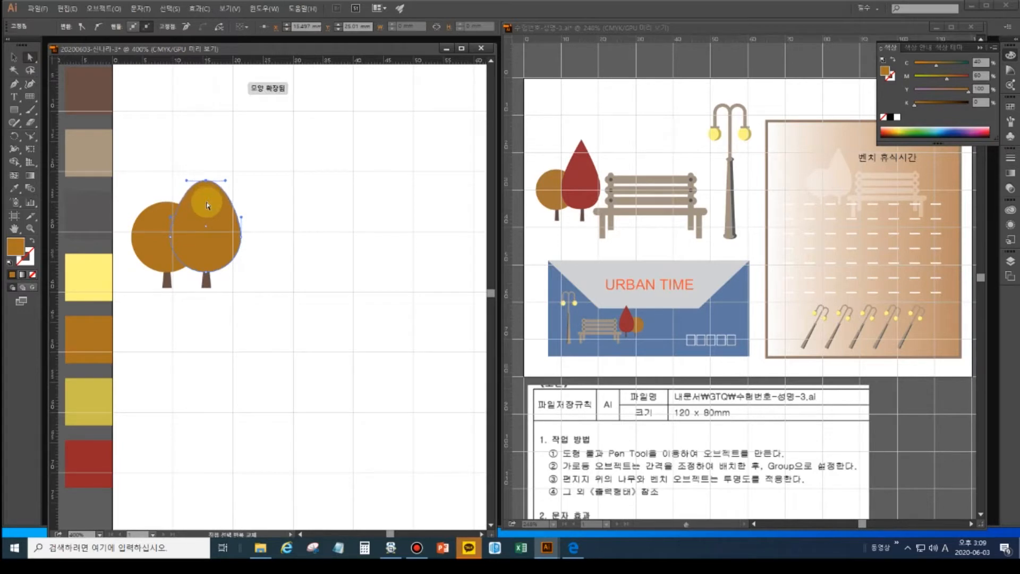
{"action": "key", "text": "Up"}
{"action": "key", "text": "Up"}
{"action": "key", "text": "Up"}
{"action": "key", "text": "Up"}
{"action": "key", "text": "Up"}
{"action": "key", "text": "Up"}
{"action": "key", "text": "Up"}
{"action": "key", "text": "Up"}
{"action": "key", "text": "Up"}
{"action": "key", "text": "Up"}
{"action": "key", "text": "Up"}
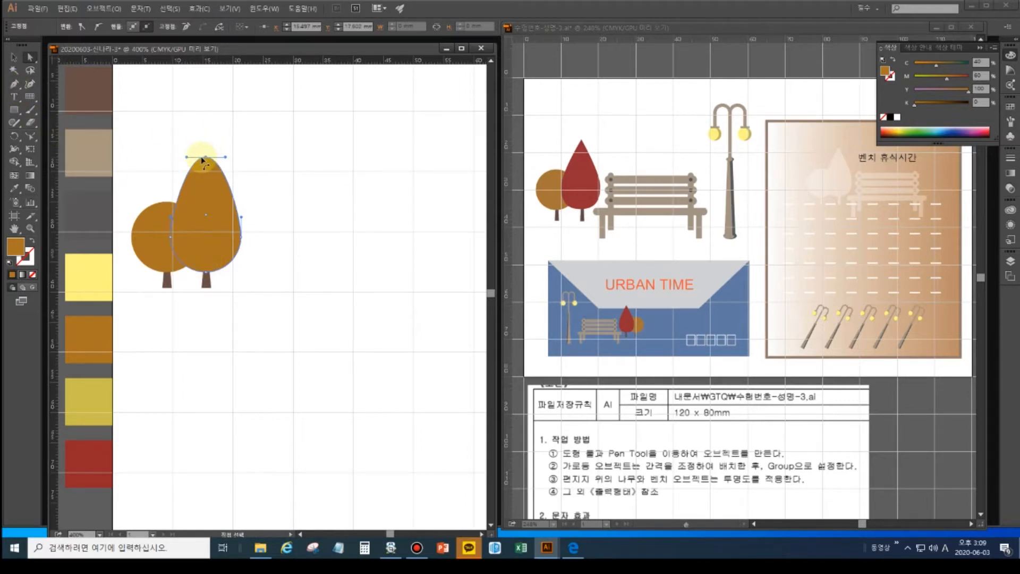
Convert the top anchor point of the stretched crown into a sharp corner with the Anchor Point tool, and deselect it.
{"action": "key", "text": "ctrl"}
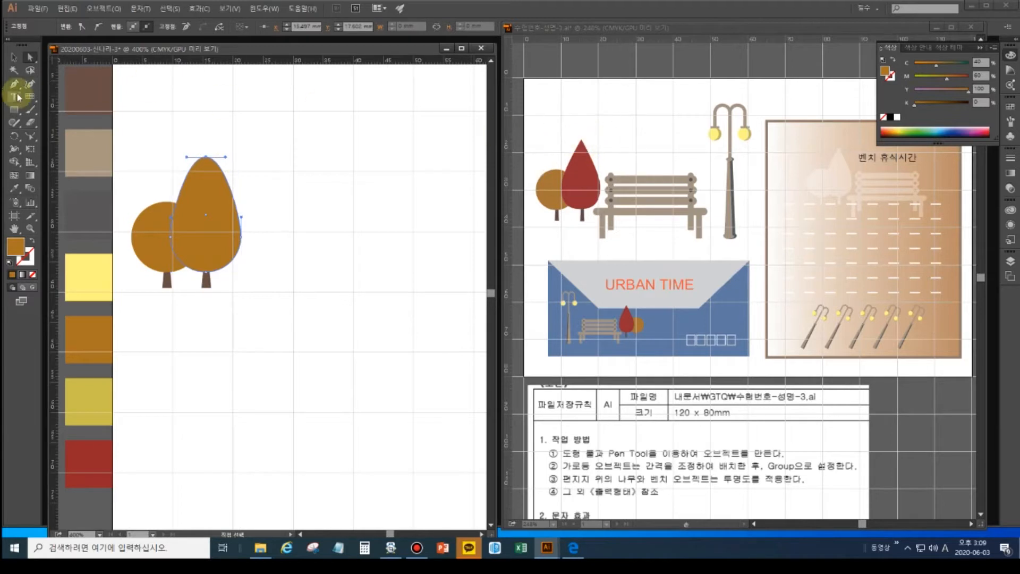
{"action": "left_click_drag", "start_coordinate": [13, 84], "coordinate": [59, 123]}
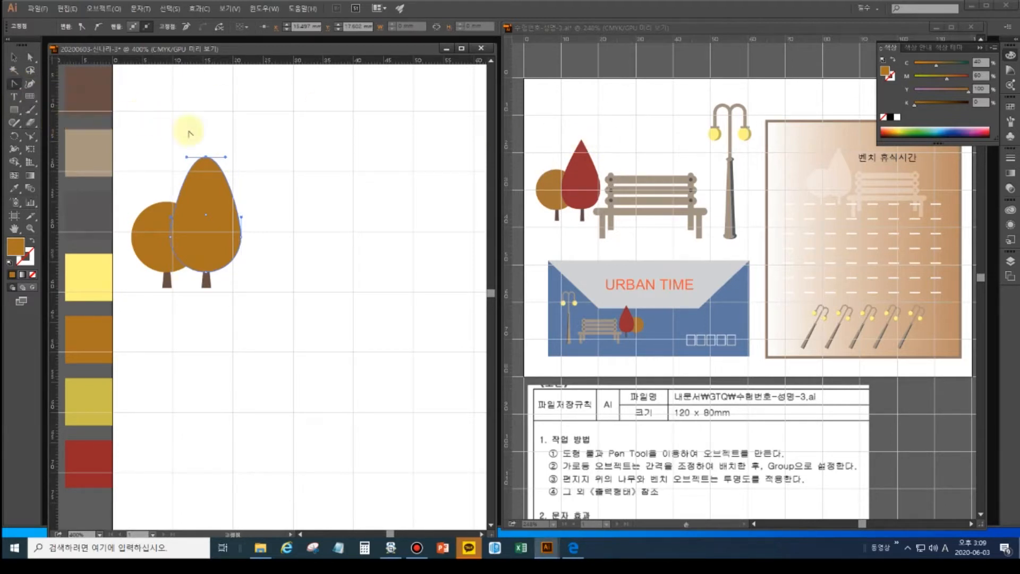
{"action": "left_click", "coordinate": [206, 157]}
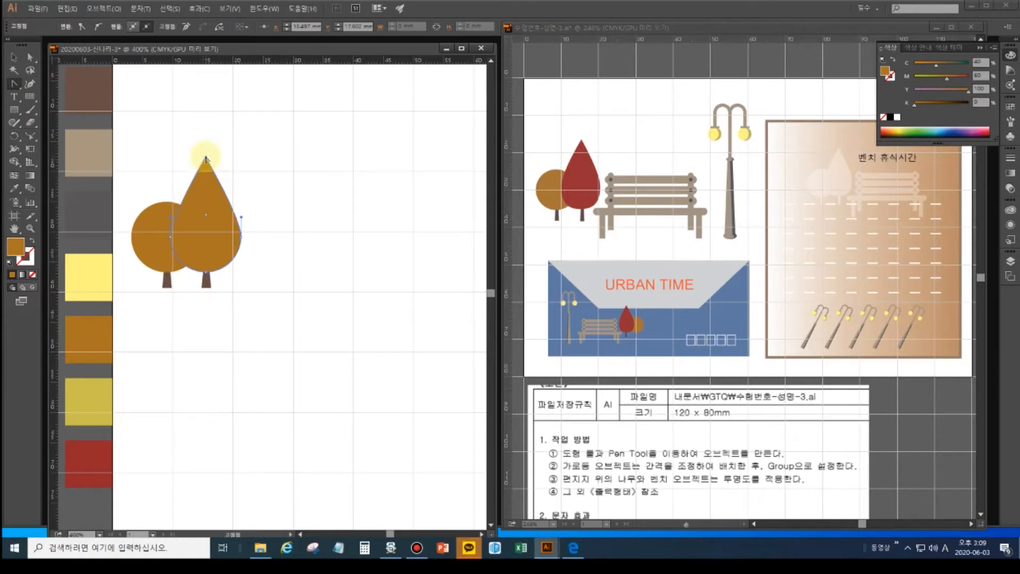
{"action": "left_click", "coordinate": [13, 57]}
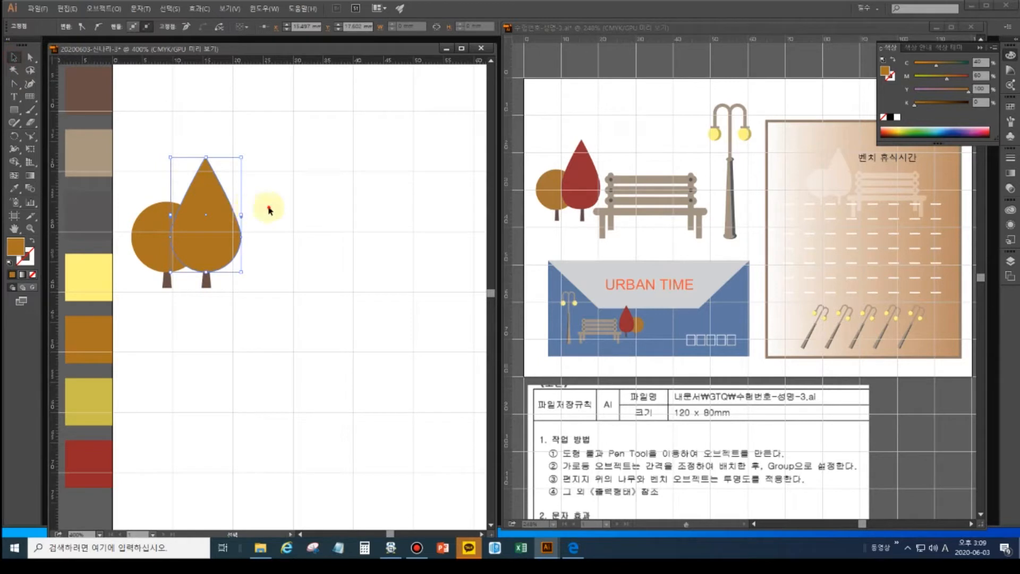
{"action": "left_click", "coordinate": [269, 206]}
Fill the pointed crown with the red sample colour using the Eyedropper.
{"action": "left_click", "coordinate": [215, 190]}
{"action": "left_click", "coordinate": [14, 188]}
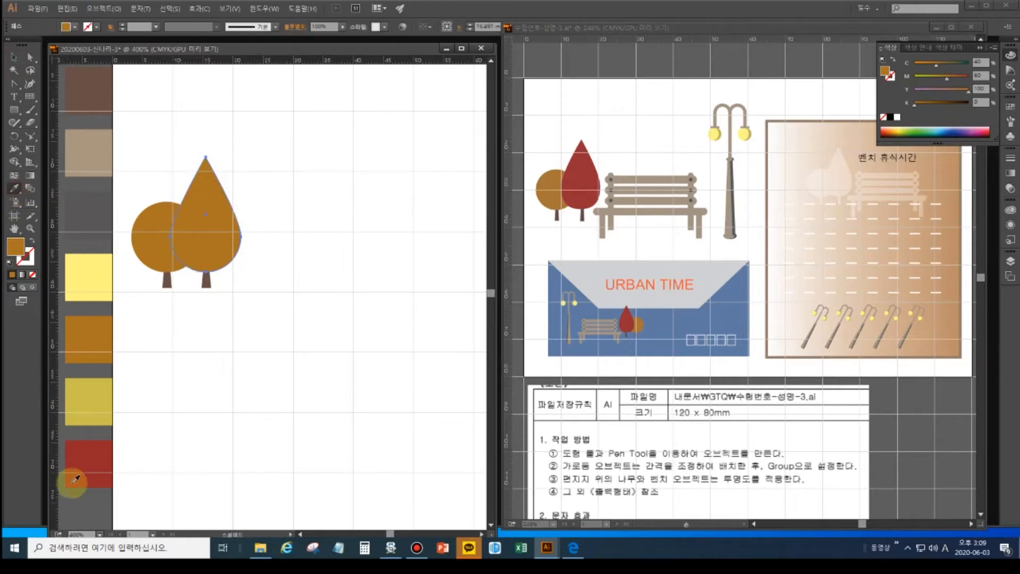
{"action": "left_click", "coordinate": [91, 466]}
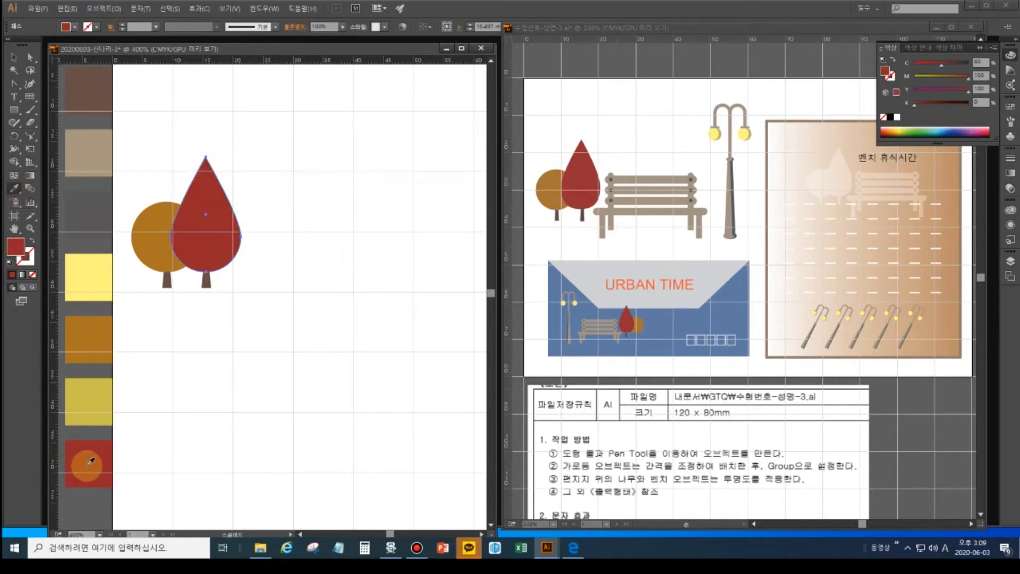
Raise the bottom anchor point of the red crown slightly to flatten its base and expose more trunk, and deselect it.
{"action": "left_click", "coordinate": [30, 57]}
{"action": "left_click", "coordinate": [197, 323]}
{"action": "left_click", "coordinate": [207, 272]}
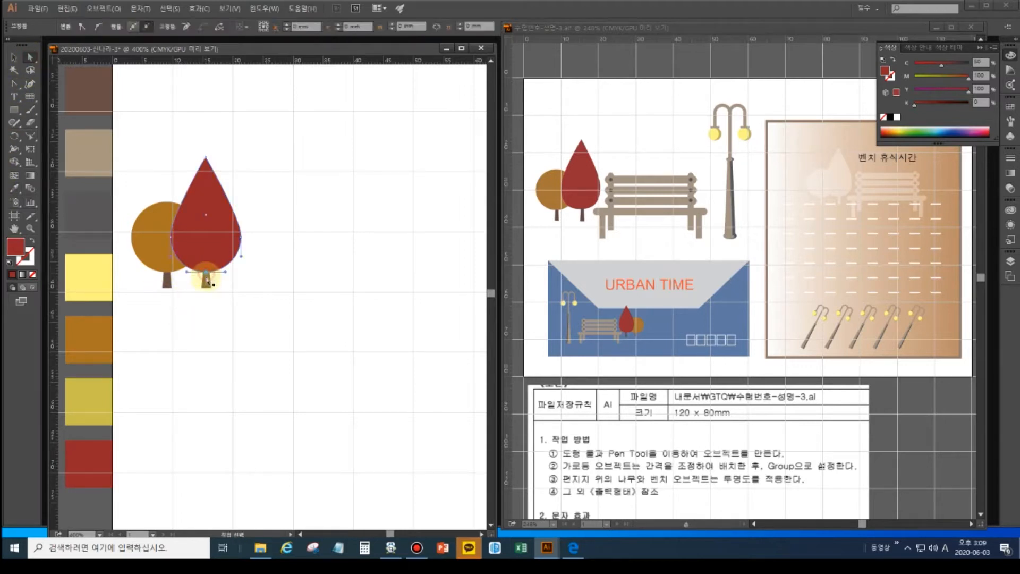
{"action": "key", "text": "Up"}
{"action": "key", "text": "Up"}
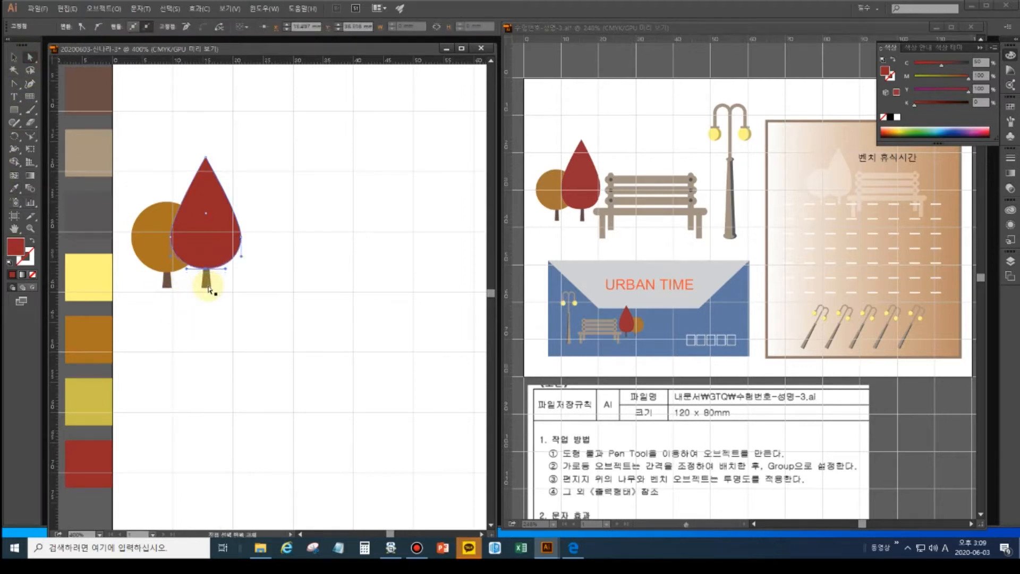
{"action": "key", "text": "Up"}
{"action": "left_click", "coordinate": [210, 332]}
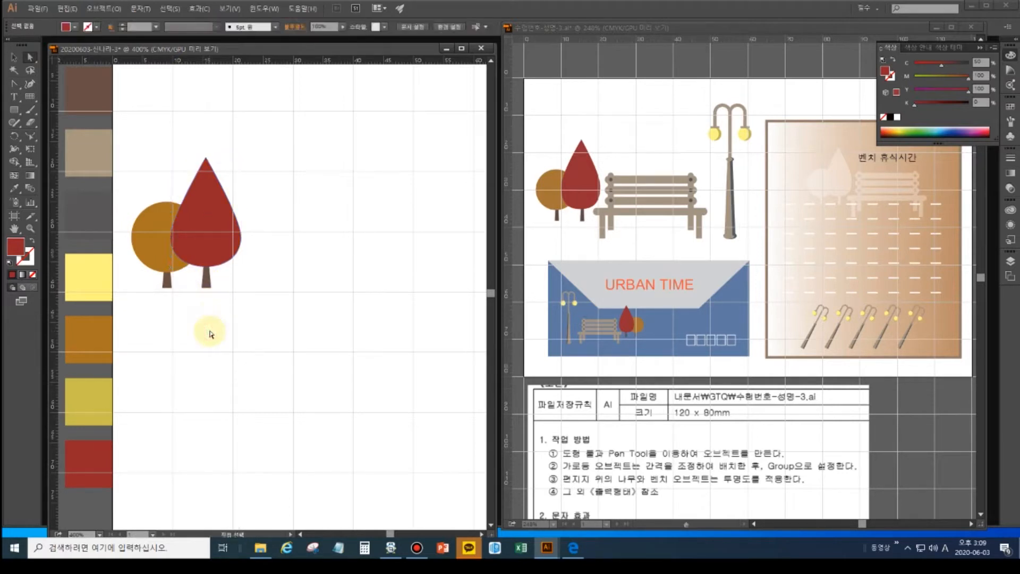
Raise the tip of the red crown slightly to make the tree taller, and deselect it.
{"action": "double_click", "coordinate": [15, 228]}
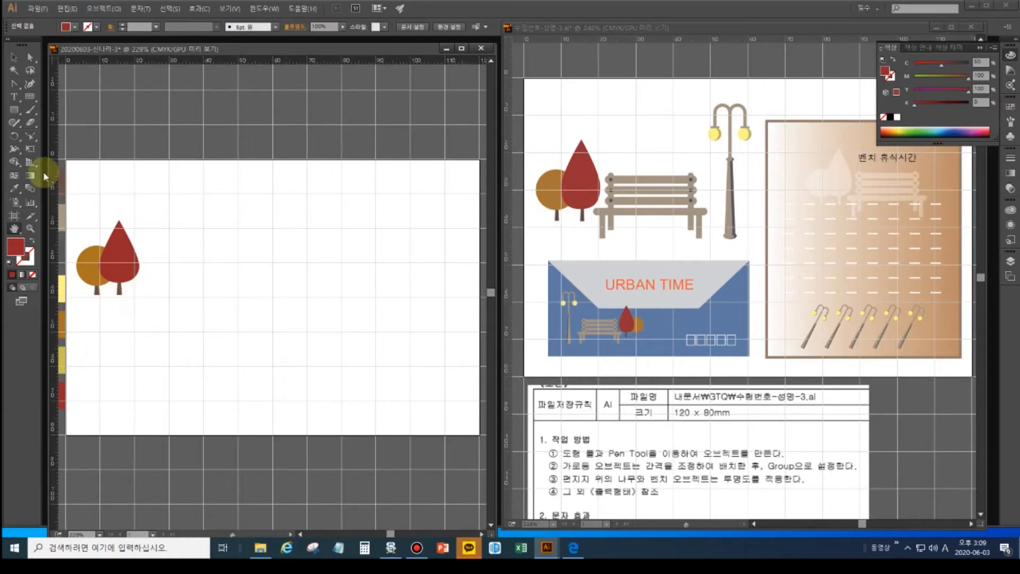
{"action": "left_click", "coordinate": [30, 57]}
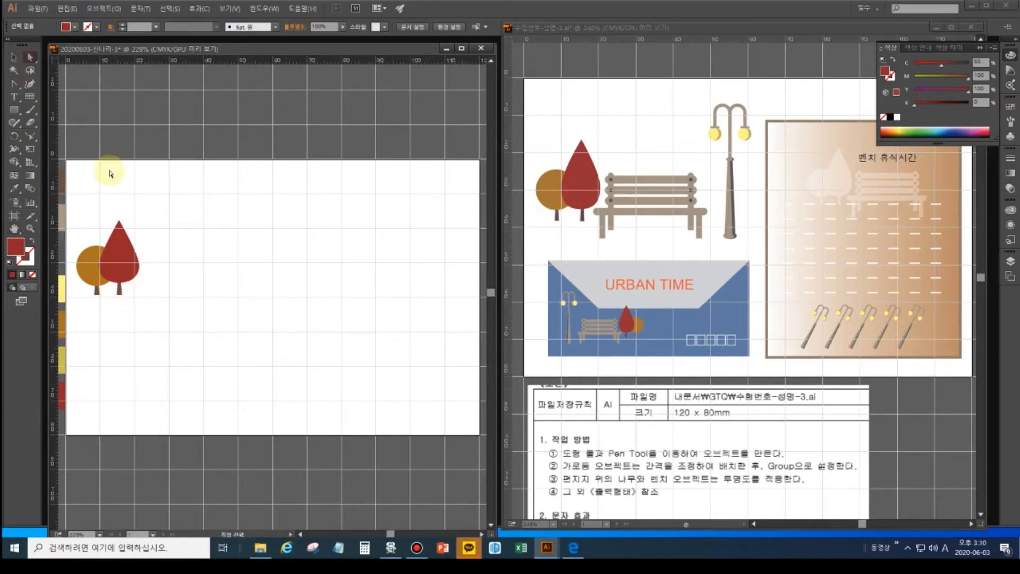
{"action": "left_click", "coordinate": [129, 228]}
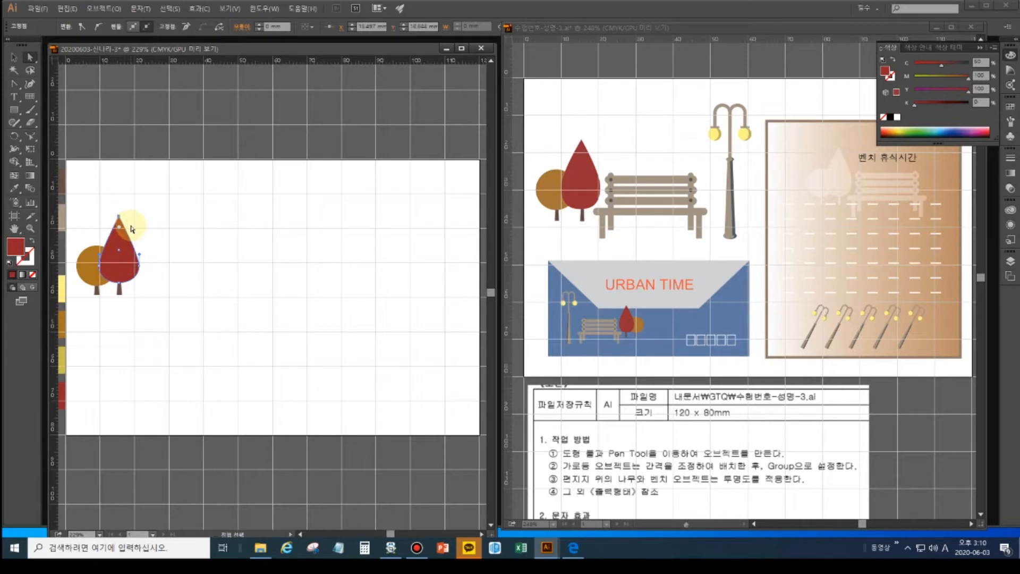
{"action": "left_click", "coordinate": [129, 317]}
{"action": "left_click", "coordinate": [14, 57]}
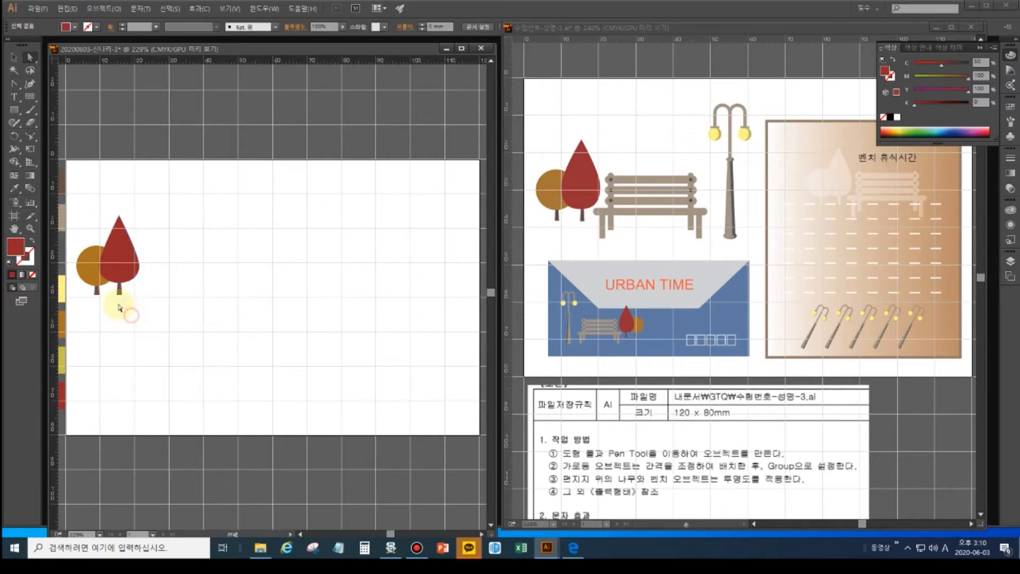
{"action": "left_click_drag", "start_coordinate": [156, 325], "coordinate": [75, 193]}
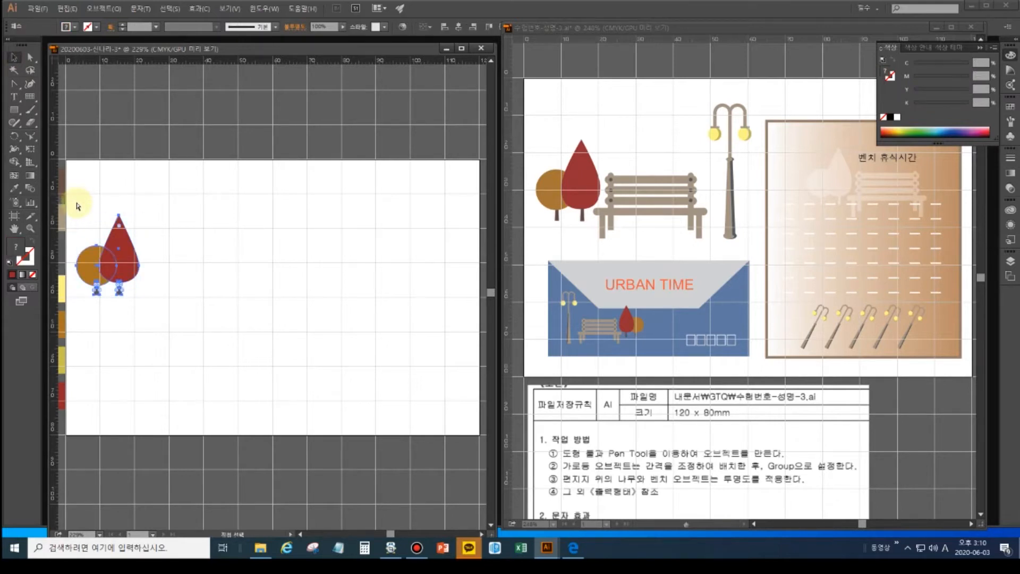
{"action": "left_click", "coordinate": [77, 206]}
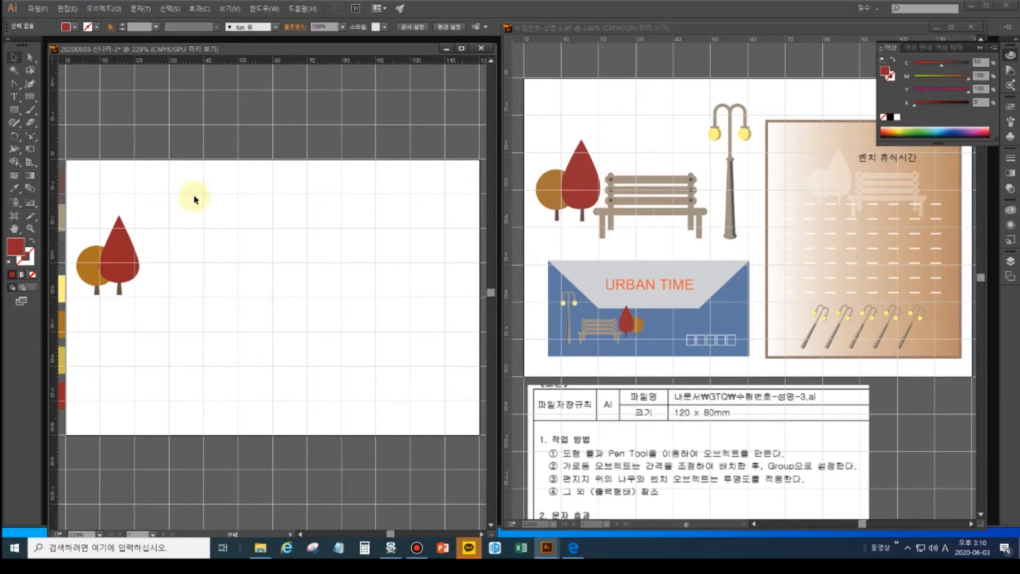
Draw a horizontal rounded rectangle about 22 mm long and 2 mm high beside the trees as a bench slat, filled with the beige sample colour.
{"action": "left_click", "coordinate": [14, 110]}
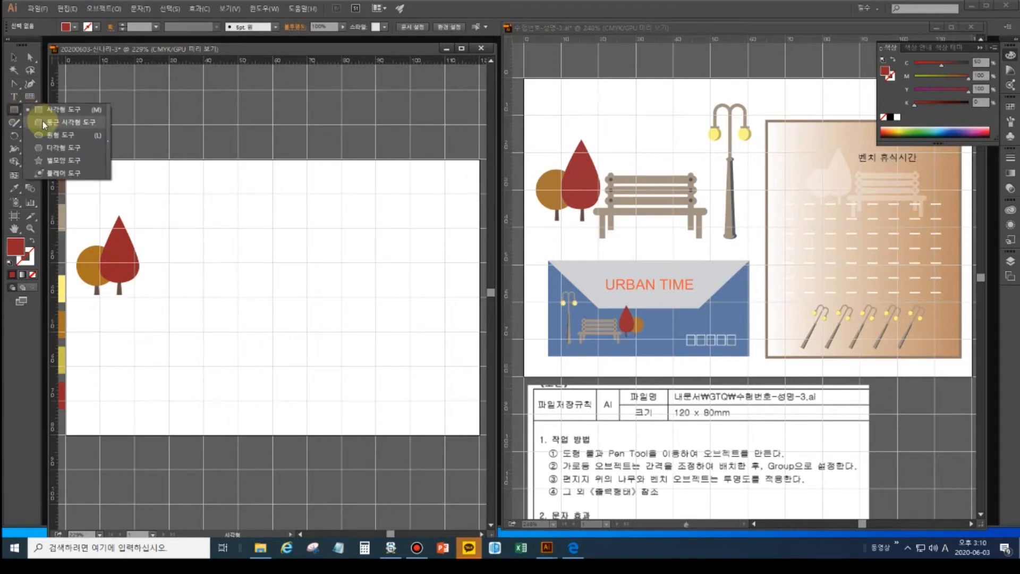
{"action": "left_click", "coordinate": [14, 110]}
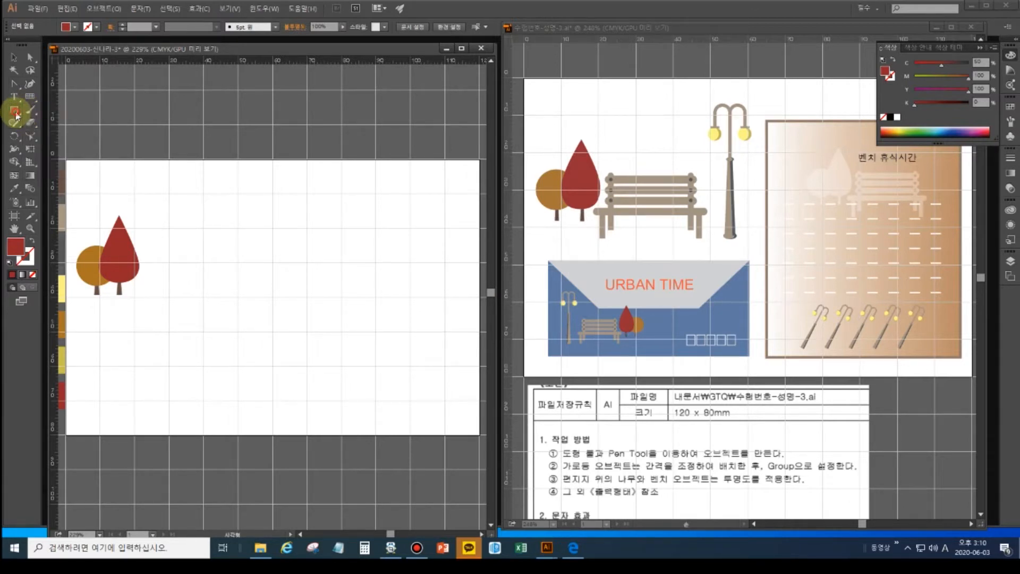
{"action": "left_click", "coordinate": [14, 188]}
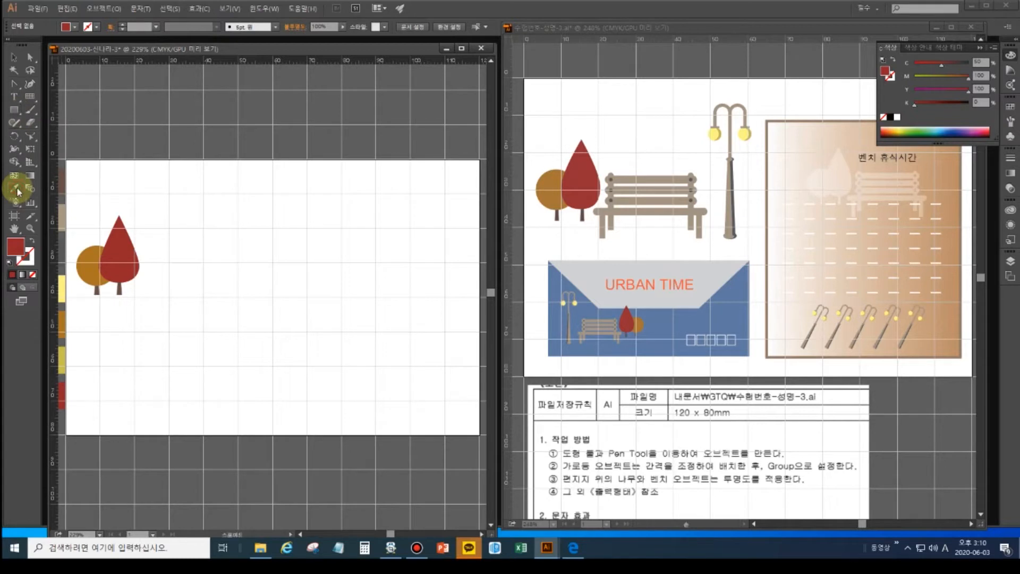
{"action": "left_click", "coordinate": [64, 211]}
{"action": "left_click", "coordinate": [15, 109]}
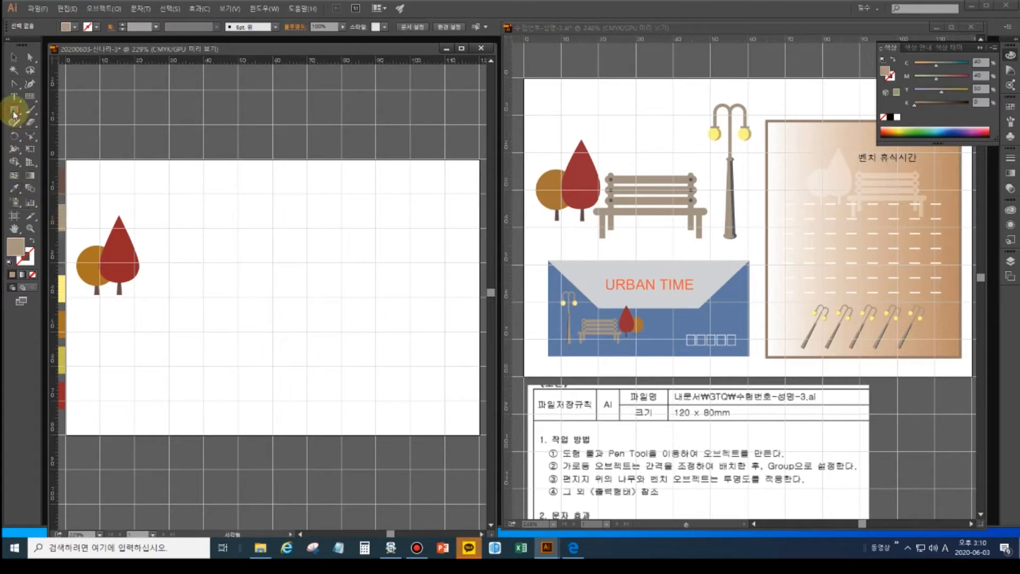
{"action": "left_click", "coordinate": [46, 126]}
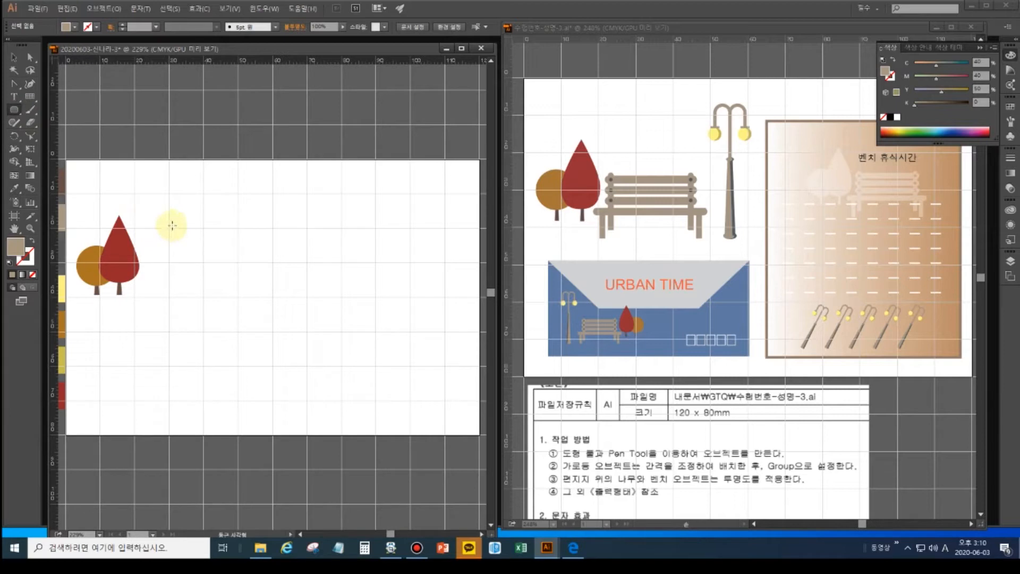
{"action": "left_click_drag", "start_coordinate": [157, 248], "coordinate": [244, 256]}
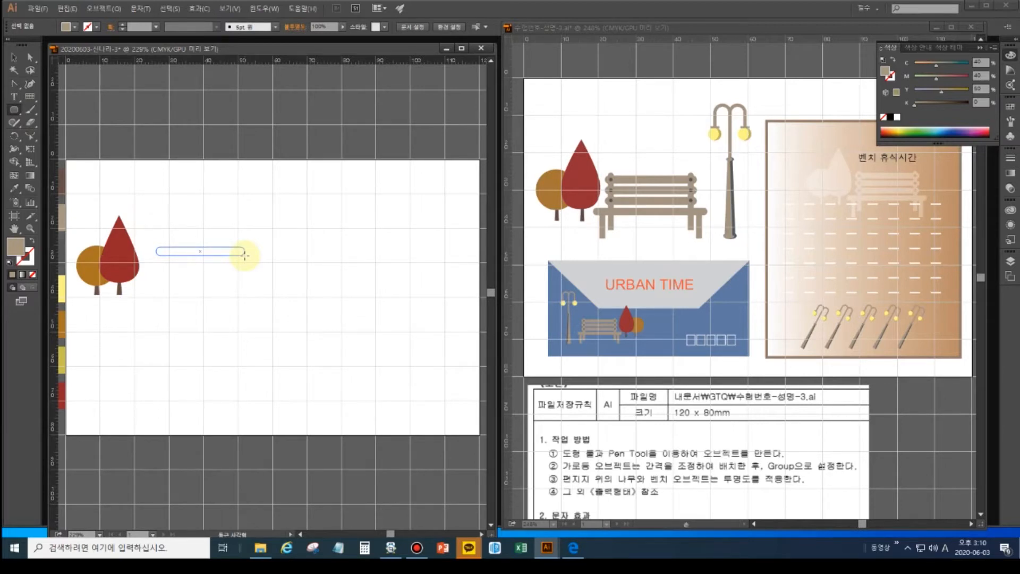
{"action": "key", "text": "Left"}
{"action": "mouse_move", "coordinate": [246, 255]}
{"action": "left_mouse_down"}
{"action": "mouse_move", "coordinate": [279, 257]}
{"action": "mouse_move", "coordinate": [254, 258]}
{"action": "left_mouse_up"}
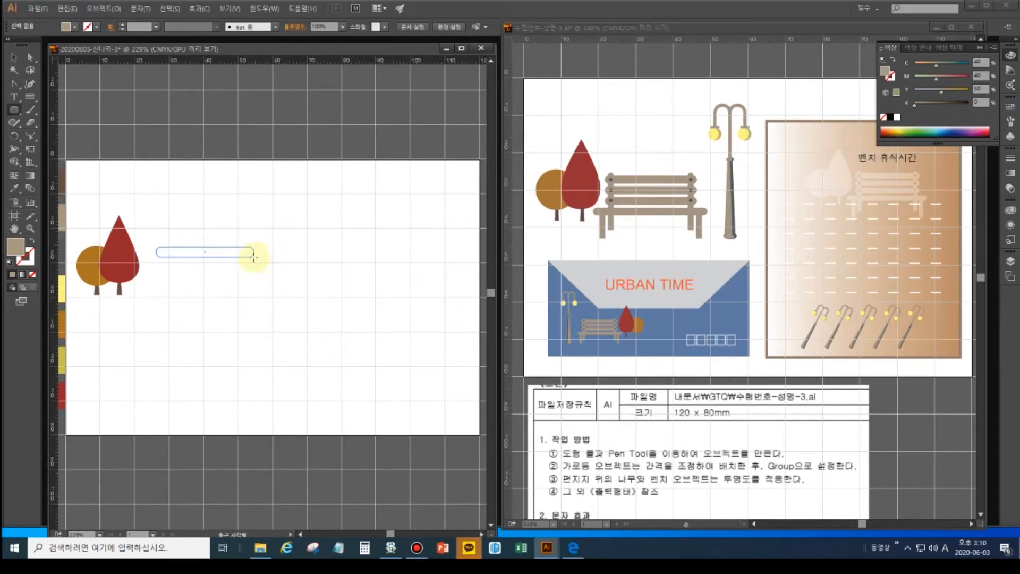
{"action": "left_click_drag", "start_coordinate": [254, 258], "coordinate": [230, 254]}
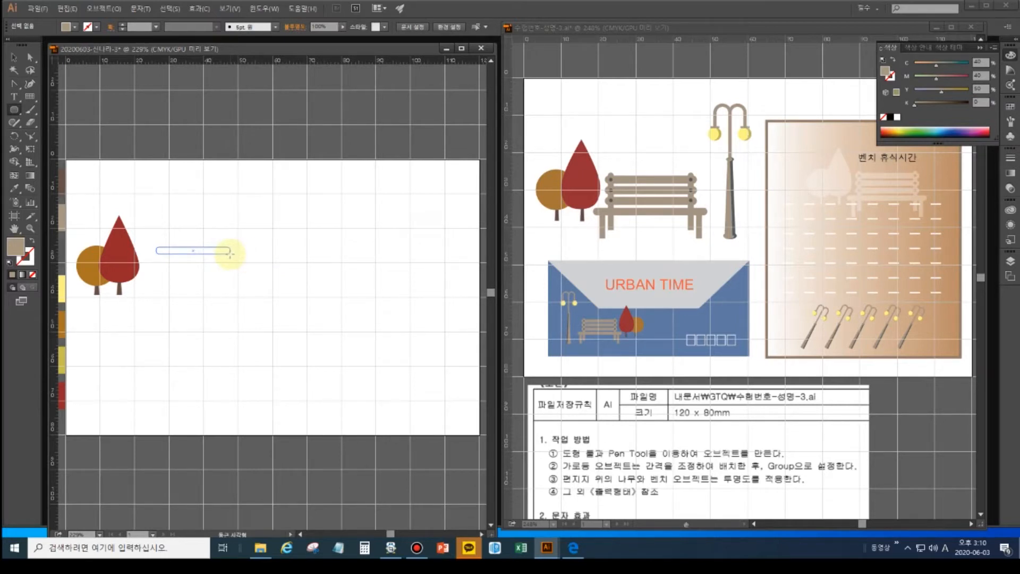
{"action": "left_click_drag", "start_coordinate": [230, 254], "coordinate": [221, 253]}
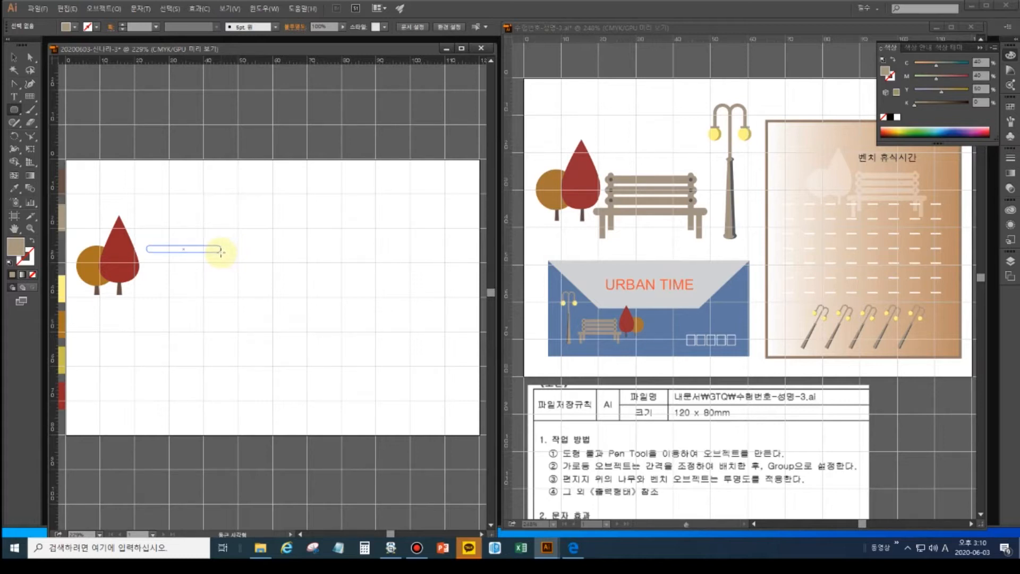
{"action": "left_click_drag", "start_coordinate": [221, 253], "coordinate": [221, 253]}
Duplicate the beige bench slat directly below the first one, leaving a small gap between them.
{"action": "left_click", "coordinate": [14, 57]}
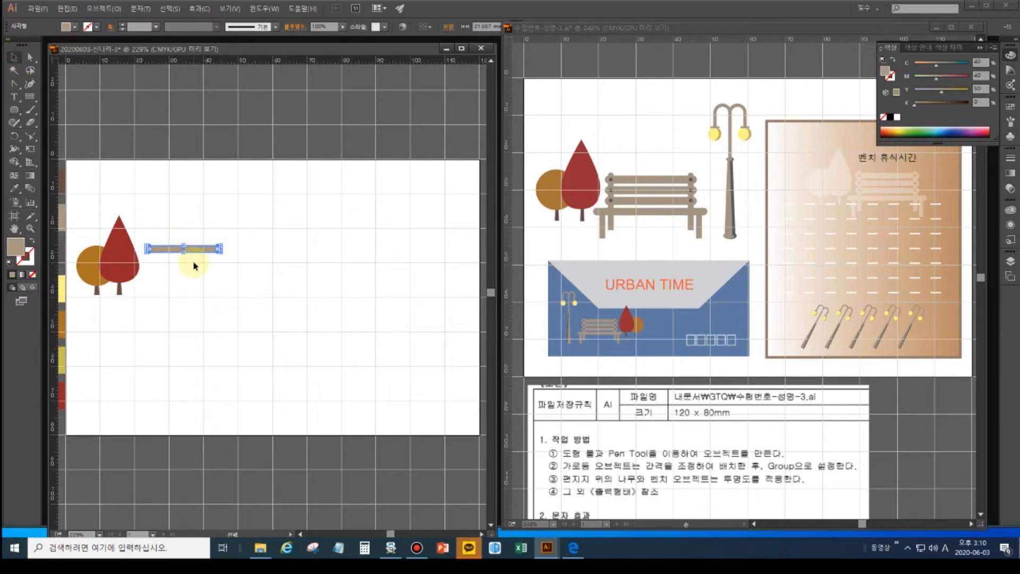
{"action": "key", "text": "ctrl+="}
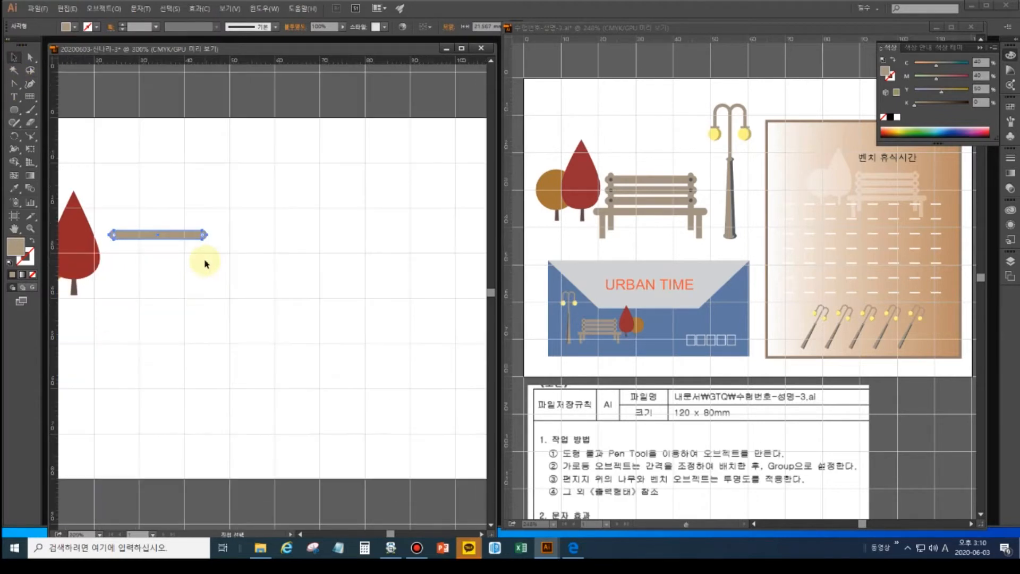
{"action": "left_click", "coordinate": [186, 240]}
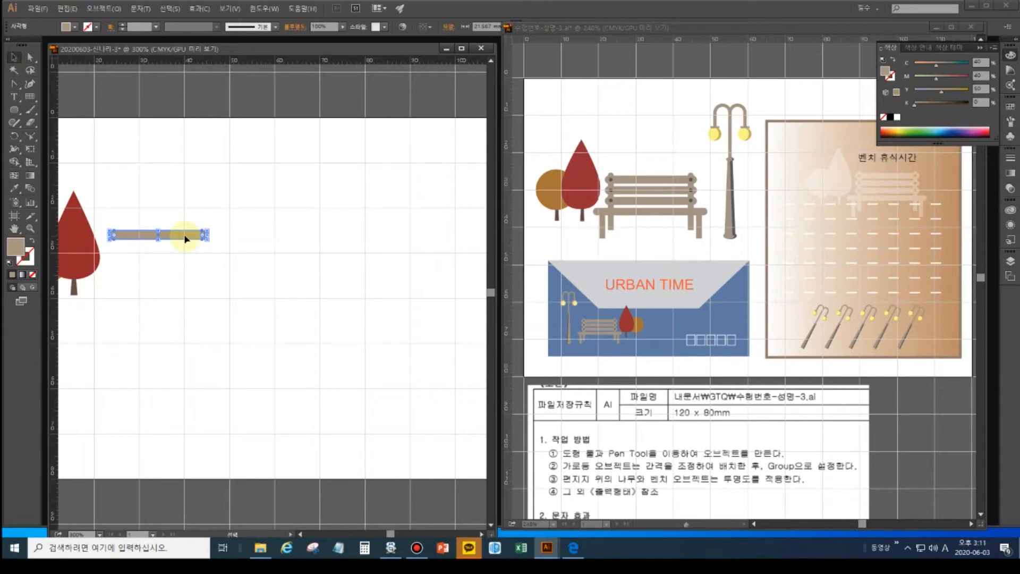
{"action": "left_click_drag", "start_coordinate": [186, 239], "coordinate": [181, 255]}
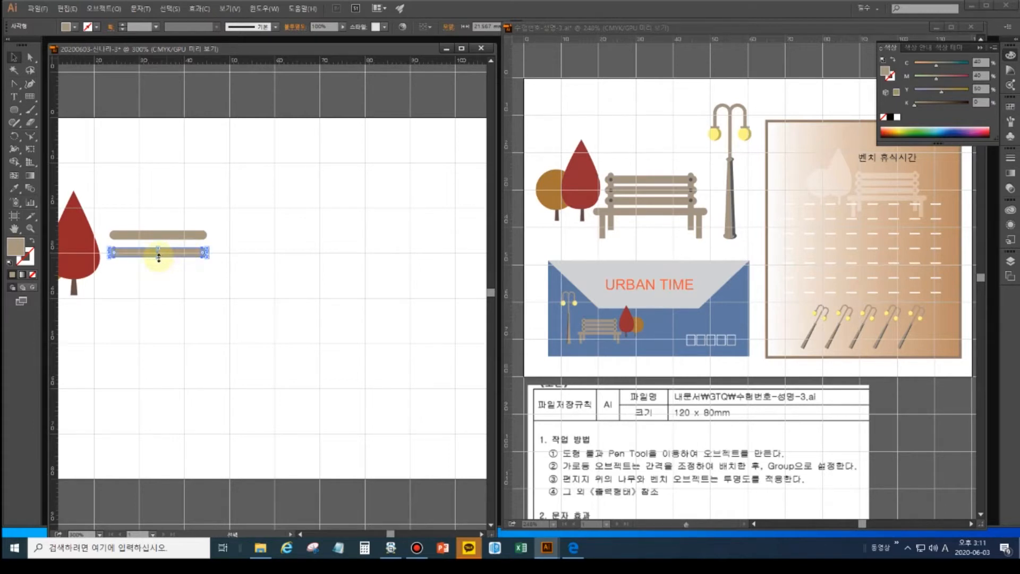
Delete the duplicated slat and thicken the remaining bench slat to about 2.6 mm high.
{"action": "left_click_drag", "start_coordinate": [158, 256], "coordinate": [159, 259]}
{"action": "key", "text": "Delete"}
{"action": "left_click", "coordinate": [161, 237]}
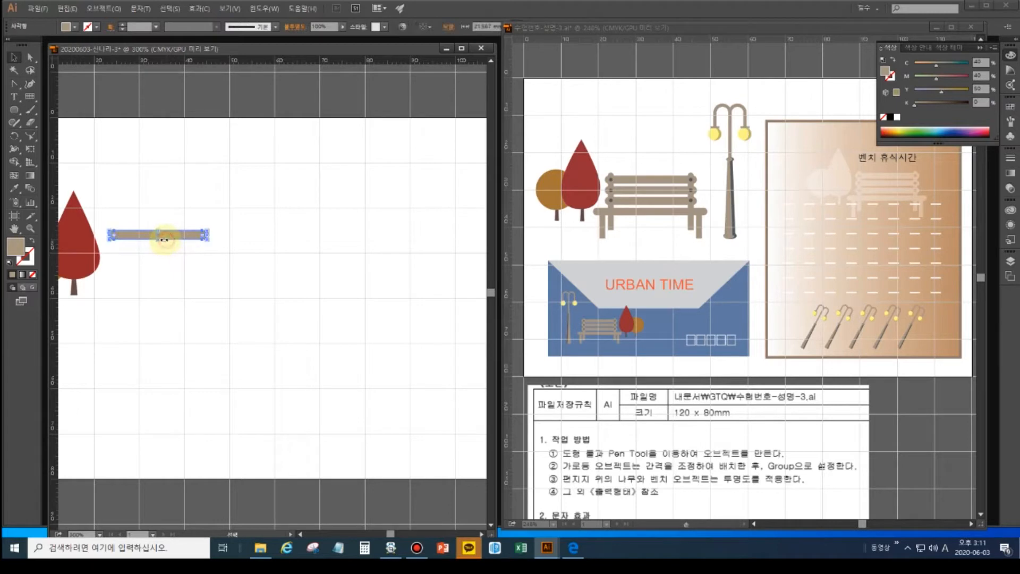
{"action": "left_click_drag", "start_coordinate": [159, 242], "coordinate": [158, 245]}
Duplicate the thickened slat directly below itself and repeat the copy twice to make four evenly spaced slats.
{"action": "left_click_drag", "start_coordinate": [175, 239], "coordinate": [176, 258]}
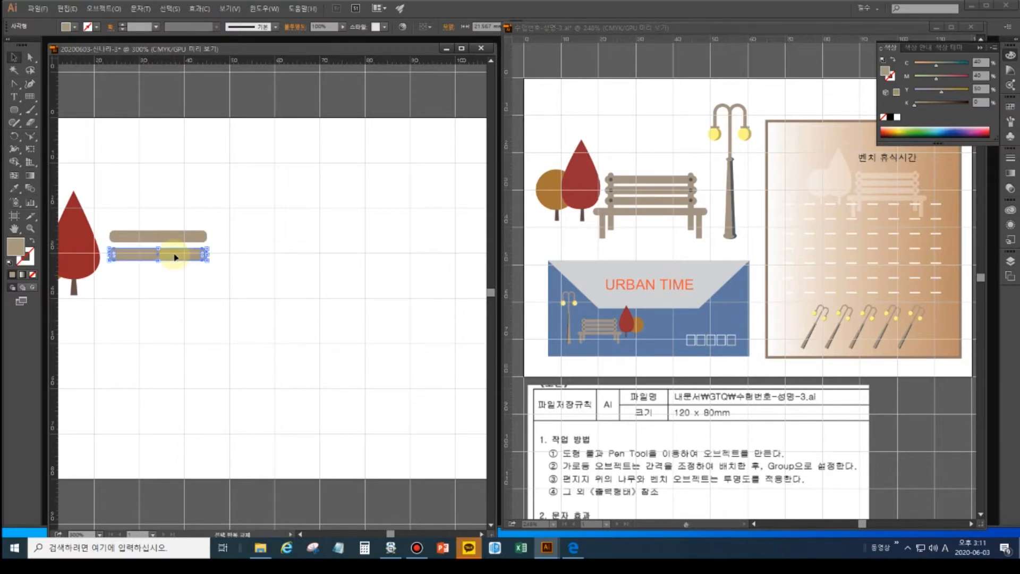
{"action": "key", "text": "ctrl+d"}
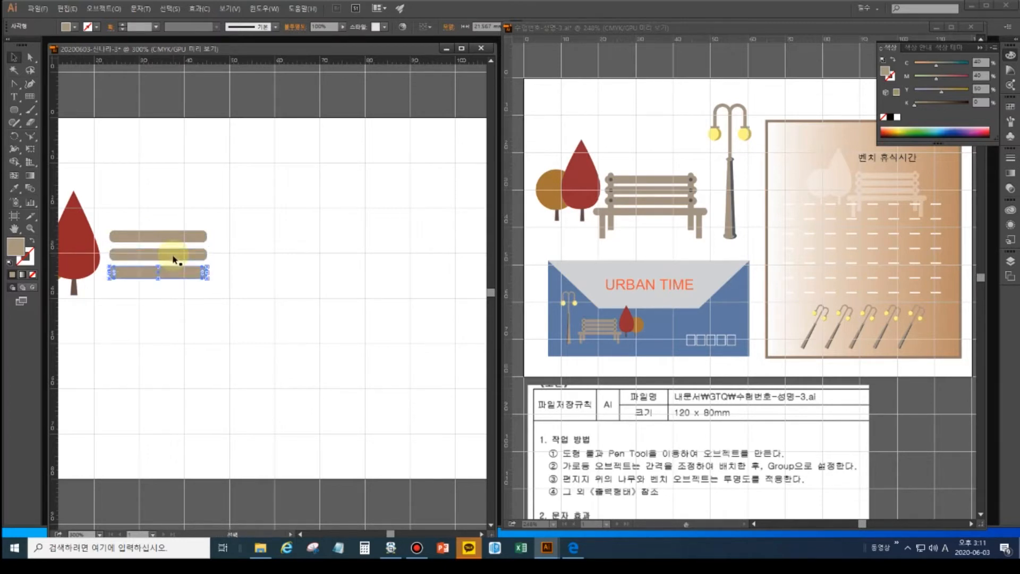
{"action": "key", "text": "ctrl"}
{"action": "key", "text": "ctrl+d"}
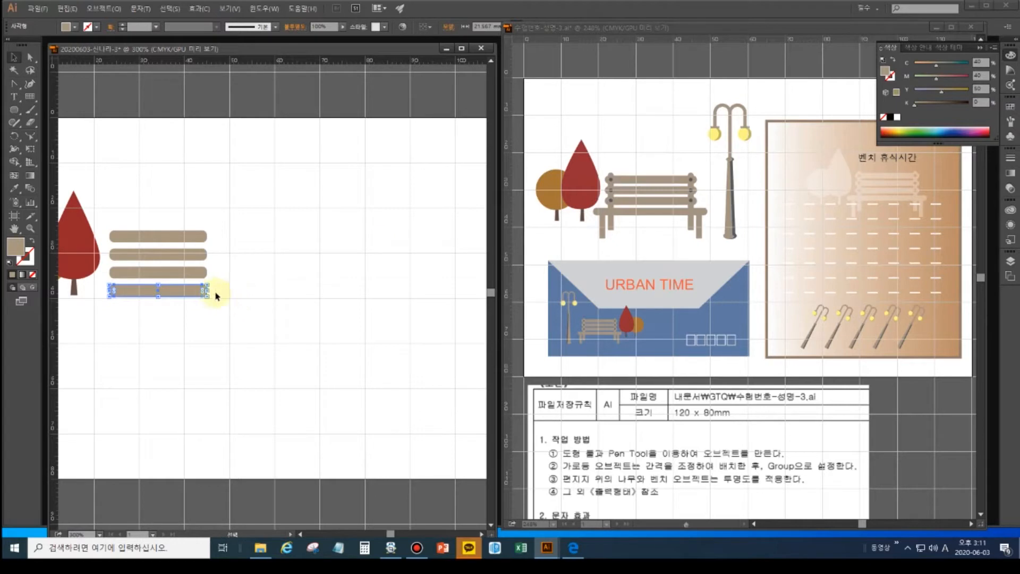
Widen the lowest slat symmetrically about its centre to about 29.6 mm as the bench seat, and deselect it.
{"action": "left_click_drag", "start_coordinate": [209, 291], "coordinate": [224, 291]}
{"action": "key", "text": "ctrl+z"}
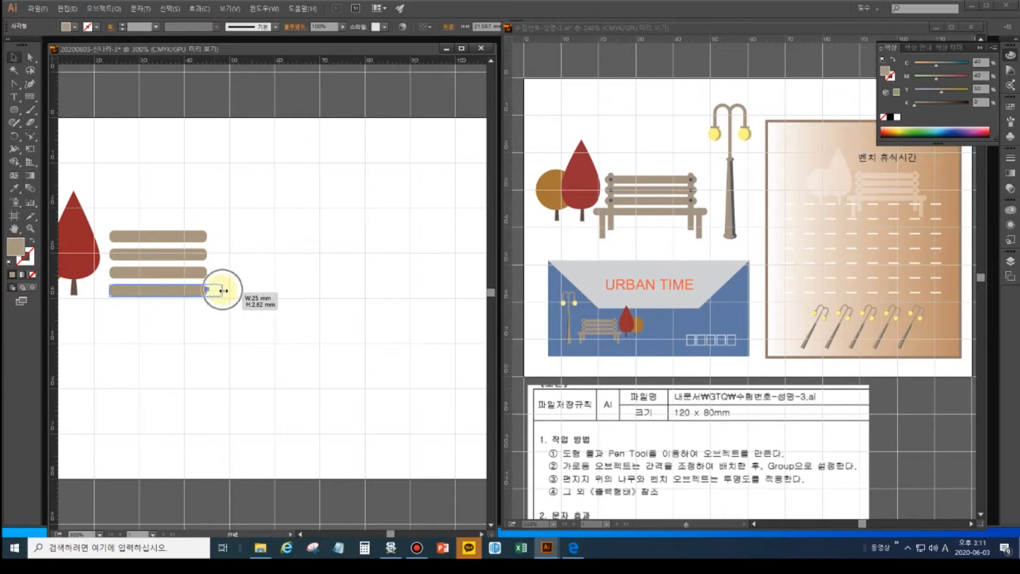
{"action": "key", "text": "alt"}
{"action": "left_click_drag", "start_coordinate": [223, 291], "coordinate": [226, 291]}
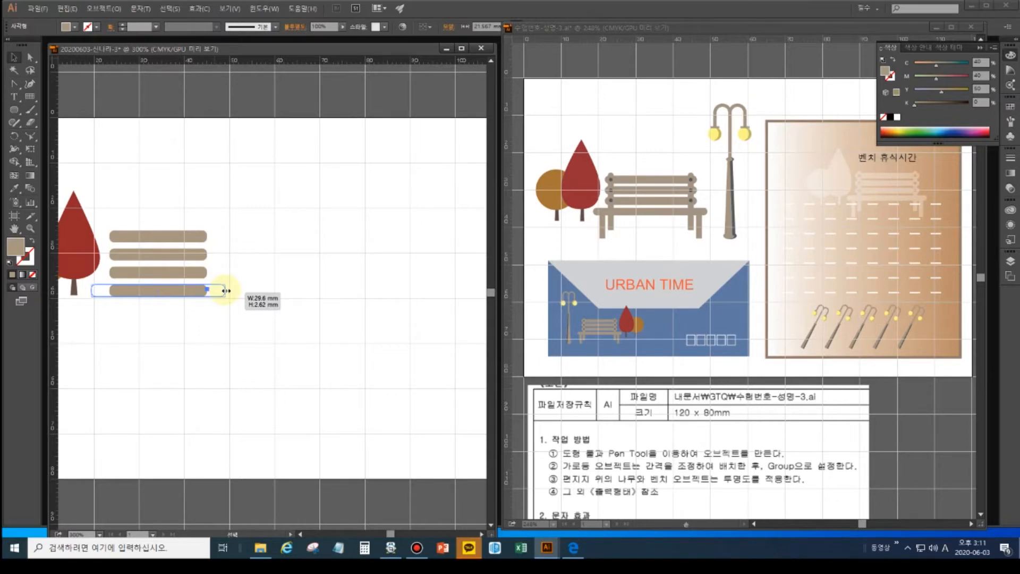
{"action": "left_click_drag", "start_coordinate": [226, 291], "coordinate": [225, 291]}
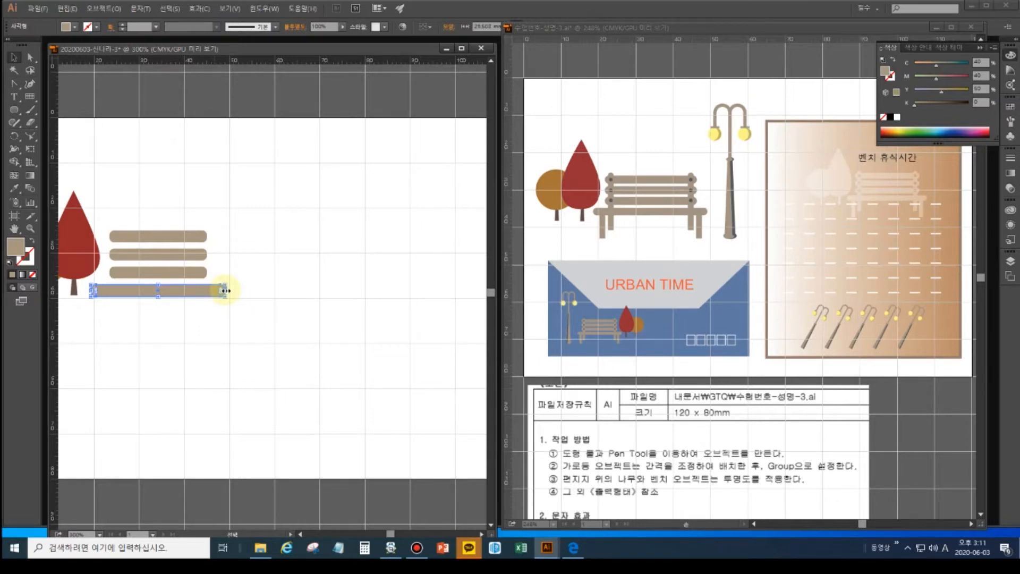
{"action": "double_click", "coordinate": [16, 230]}
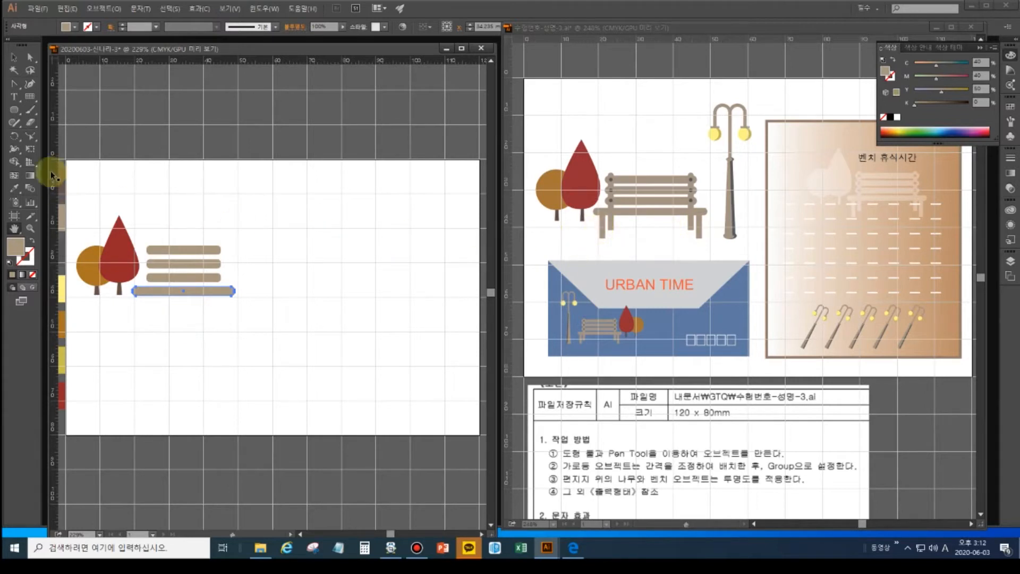
{"action": "left_click", "coordinate": [232, 222]}
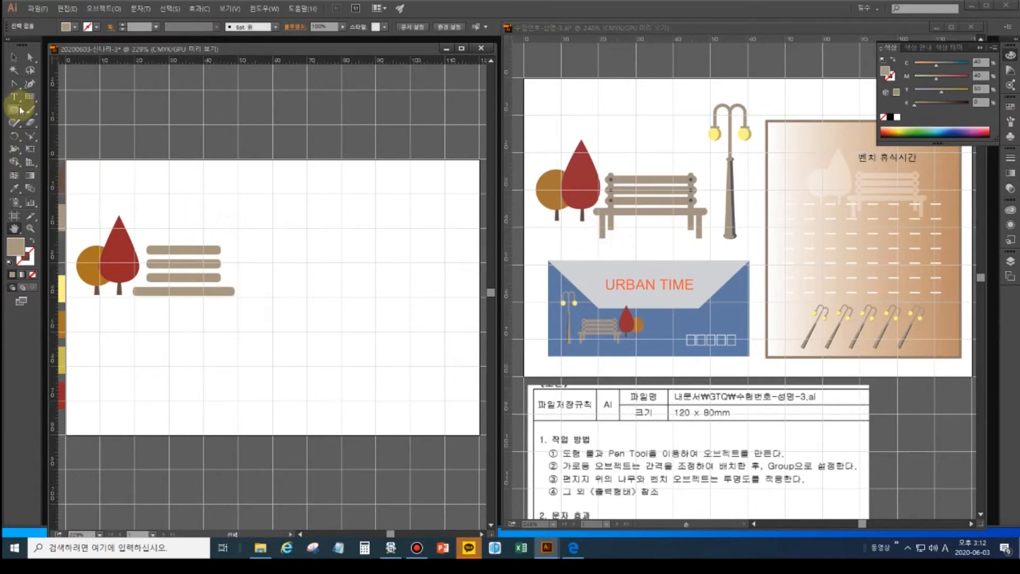
Draw a narrow vertical rectangle about 2 mm wide beneath the left end of the seat as a bench leg.
{"action": "left_click_drag", "start_coordinate": [23, 108], "coordinate": [43, 109]}
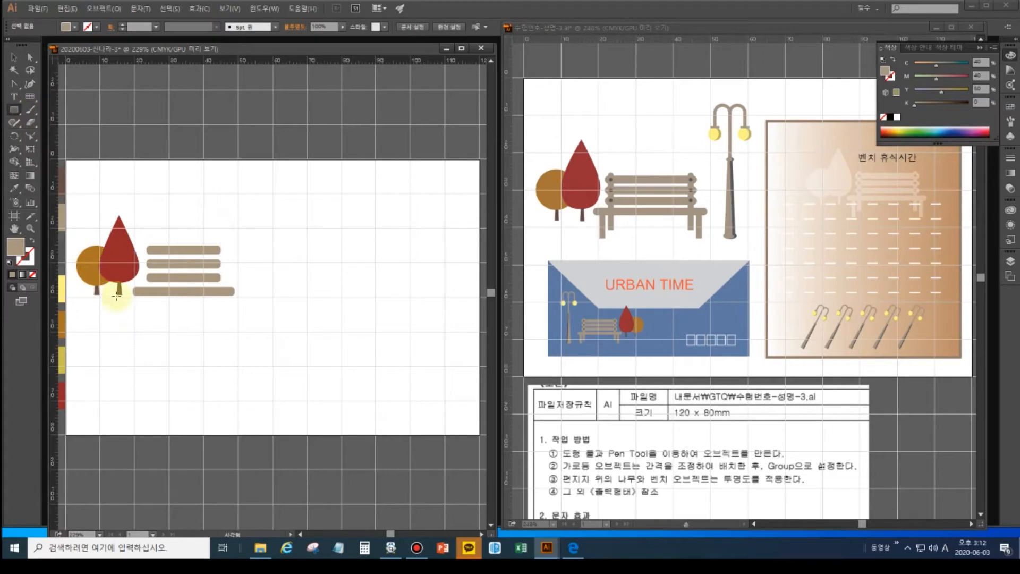
{"action": "left_click_drag", "start_coordinate": [144, 290], "coordinate": [152, 319]}
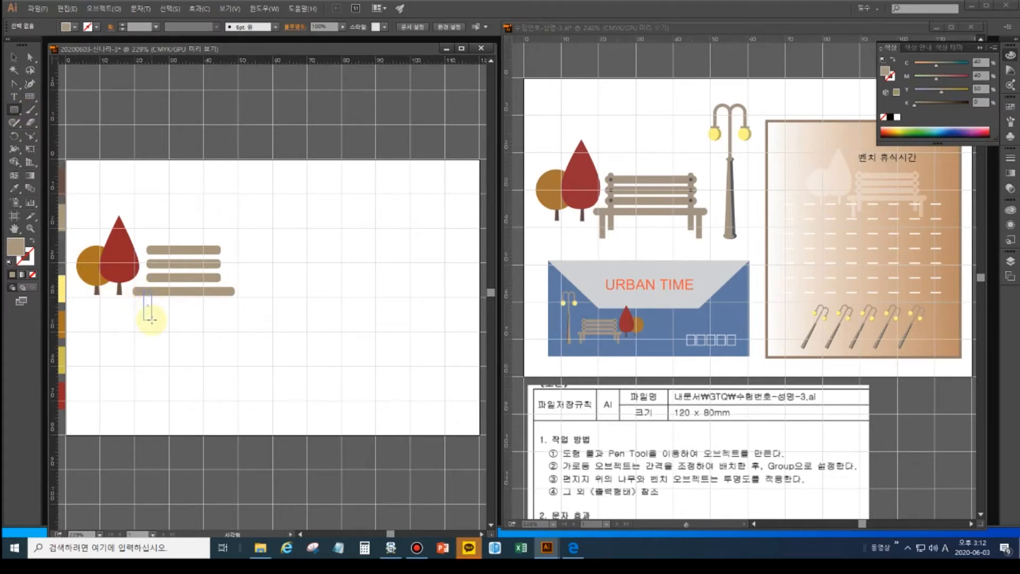
{"action": "left_click_drag", "start_coordinate": [151, 319], "coordinate": [153, 321]}
{"action": "left_click", "coordinate": [14, 63]}
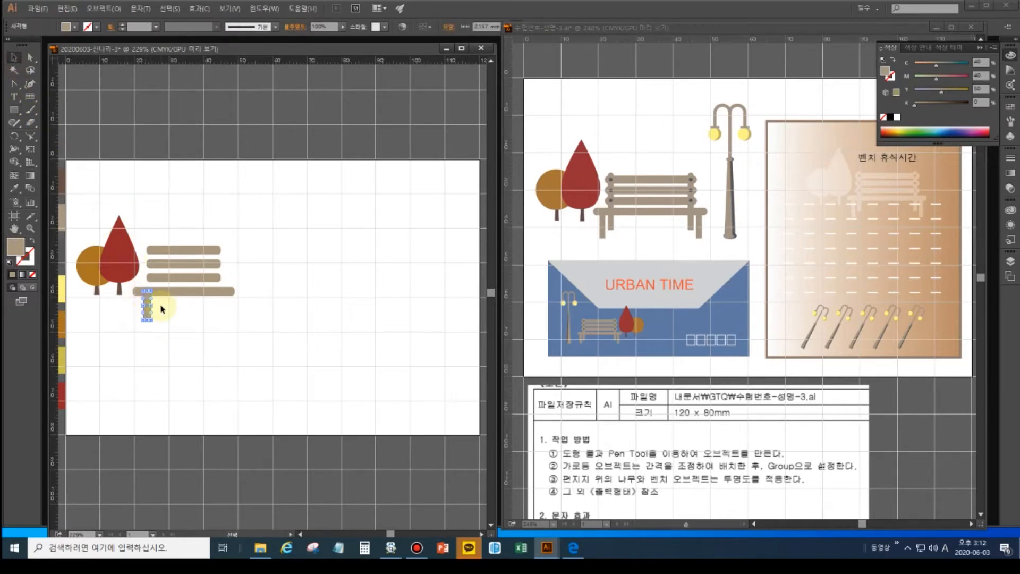
Narrow the bench leg to about 1.7 mm wide and nudge it slightly left under the seat.
{"action": "key", "text": "ctrl+plus"}
{"action": "left_click_drag", "start_coordinate": [188, 319], "coordinate": [211, 325]}
{"action": "left_click_drag", "start_coordinate": [140, 318], "coordinate": [137, 318]}
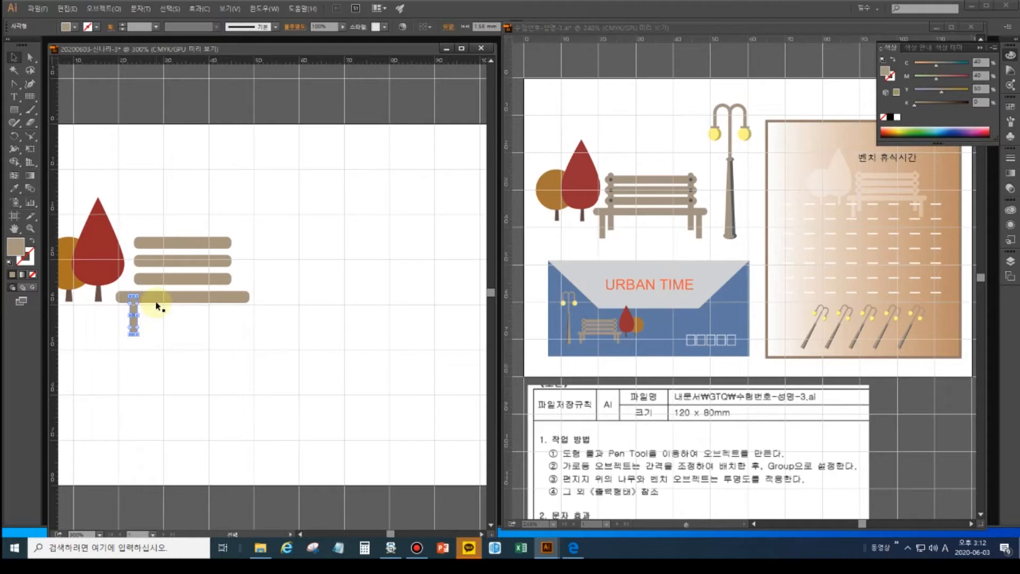
{"action": "key", "text": "Left"}
{"action": "key", "text": "Left"}
{"action": "key", "text": "Left"}
Copy the leg to the seat's right end, and stretch another copy from above the top slat to below the seat as the right back post.
{"action": "left_click_drag", "start_coordinate": [128, 323], "coordinate": [218, 260]}
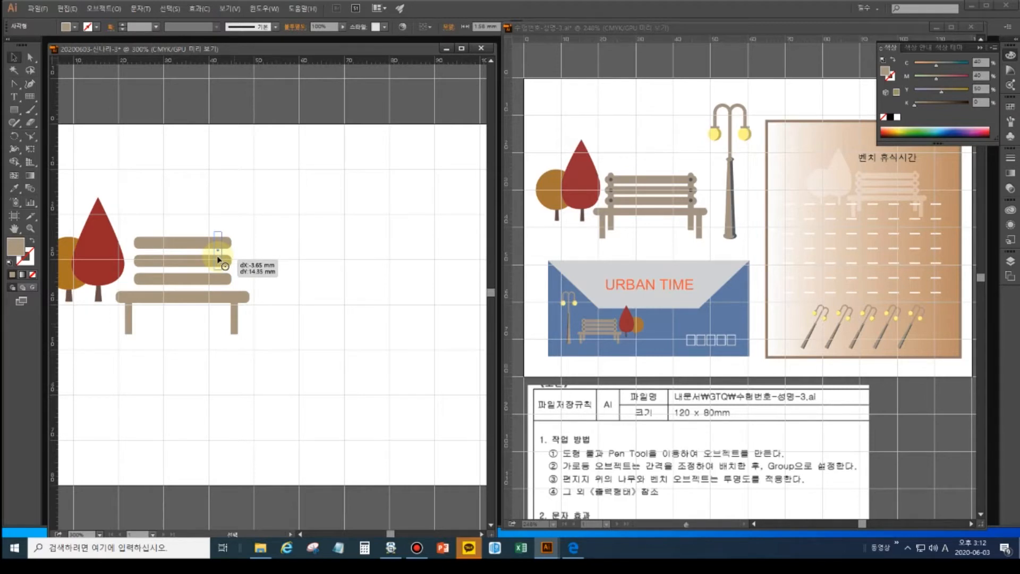
{"action": "left_click_drag", "start_coordinate": [217, 259], "coordinate": [217, 259]}
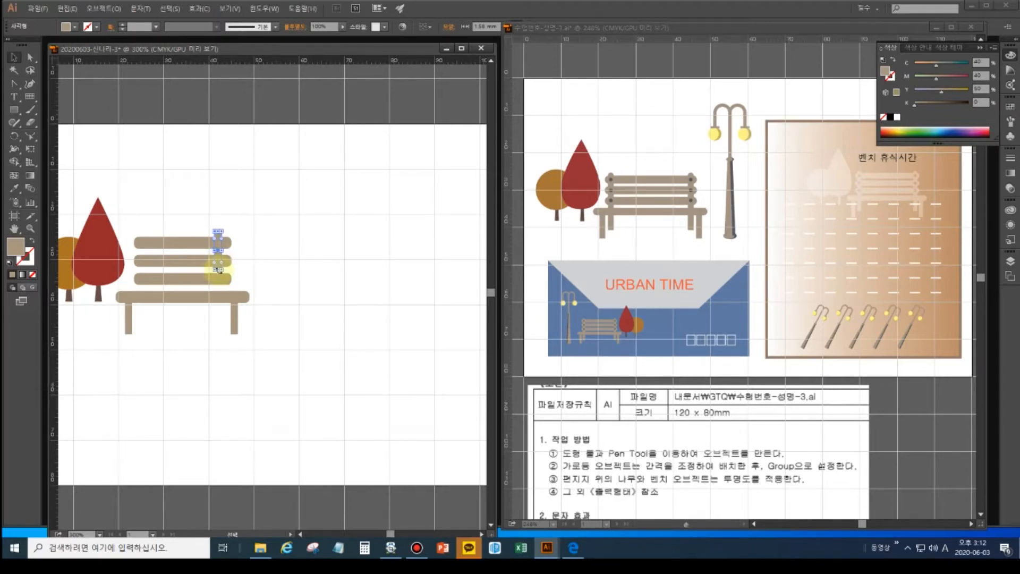
{"action": "left_click_drag", "start_coordinate": [220, 267], "coordinate": [219, 322]}
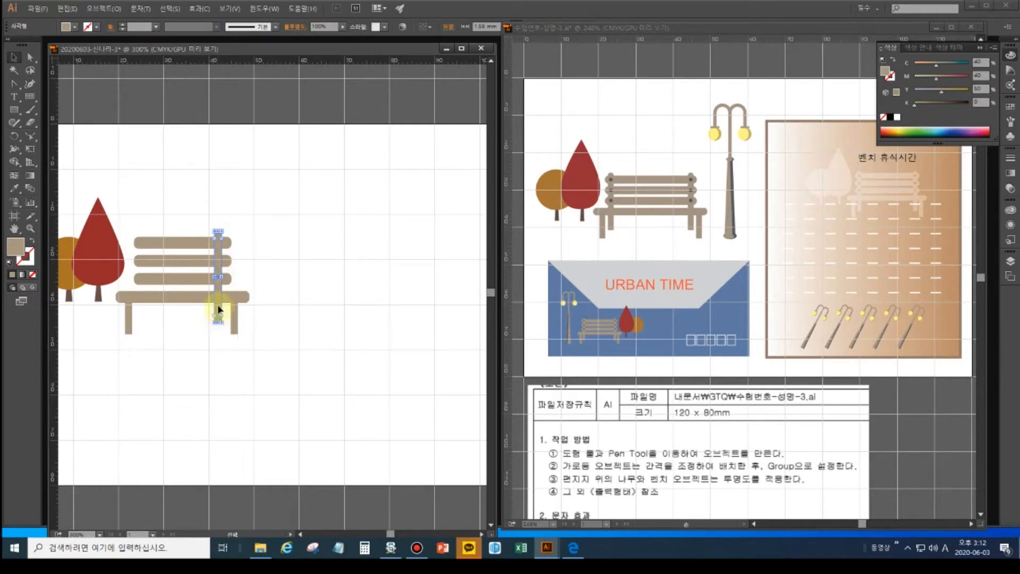
Add an anchor point at the middle of the back post's top edge, raise it slightly and convert it to smooth.
{"action": "scroll", "coordinate": [215, 254], "scroll_direction": "up", "scroll_amount": 2}
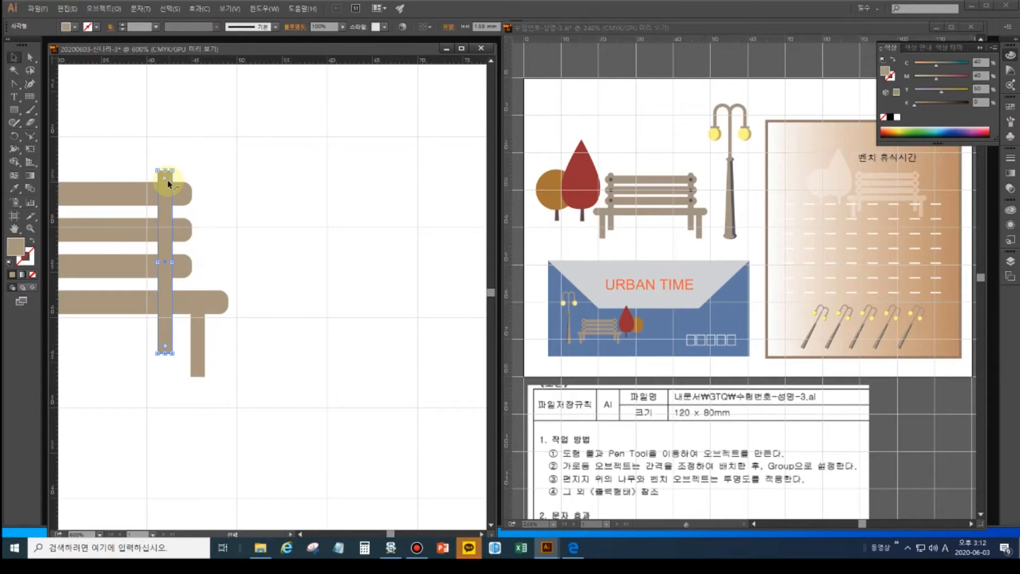
{"action": "key", "text": "space"}
{"action": "left_click_drag", "start_coordinate": [166, 200], "coordinate": [213, 228]}
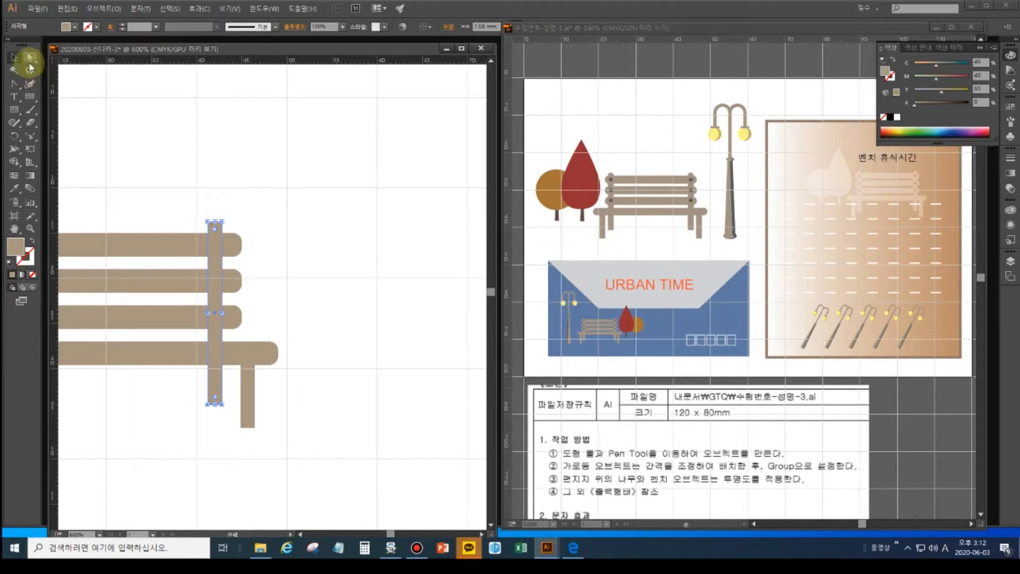
{"action": "left_click_drag", "start_coordinate": [14, 84], "coordinate": [40, 98]}
{"action": "left_click", "coordinate": [214, 223]}
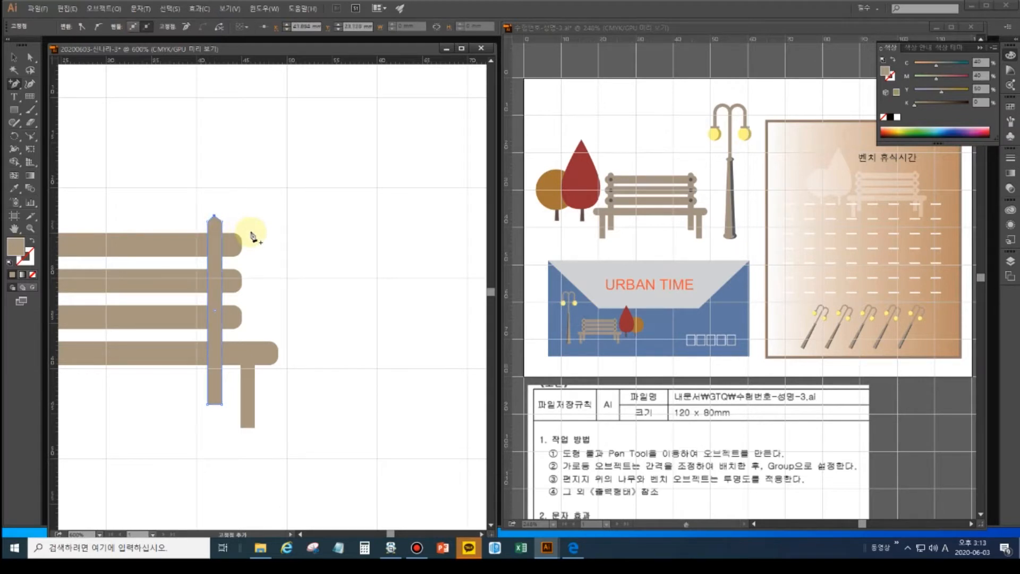
{"action": "left_click", "coordinate": [97, 28]}
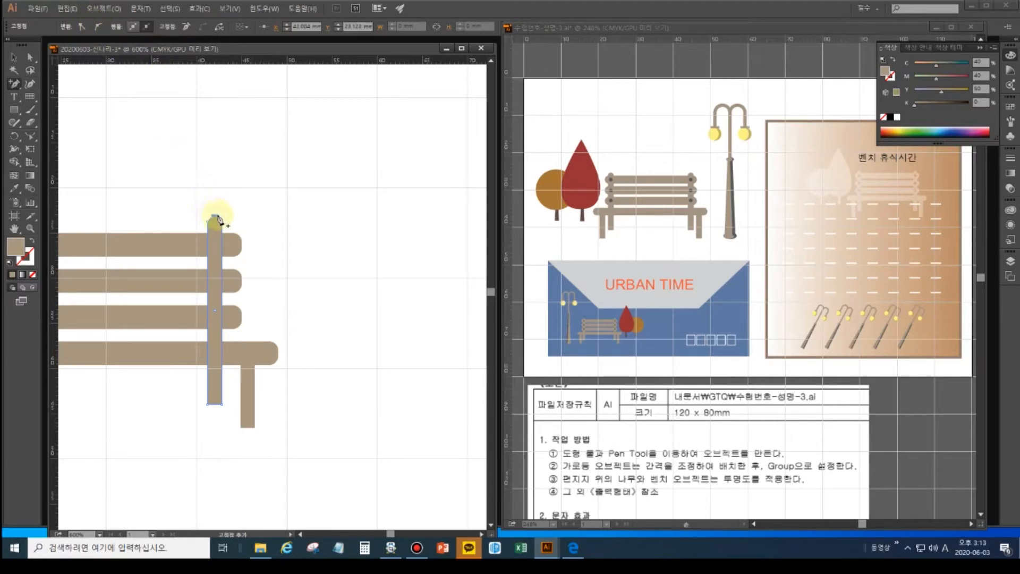
{"action": "left_click", "coordinate": [258, 244], "text": "ctrl"}
Lengthen both direction handles of the post's top anchor point evenly to give the post a rounded top.
{"action": "left_click", "coordinate": [34, 57]}
{"action": "left_click", "coordinate": [217, 219]}
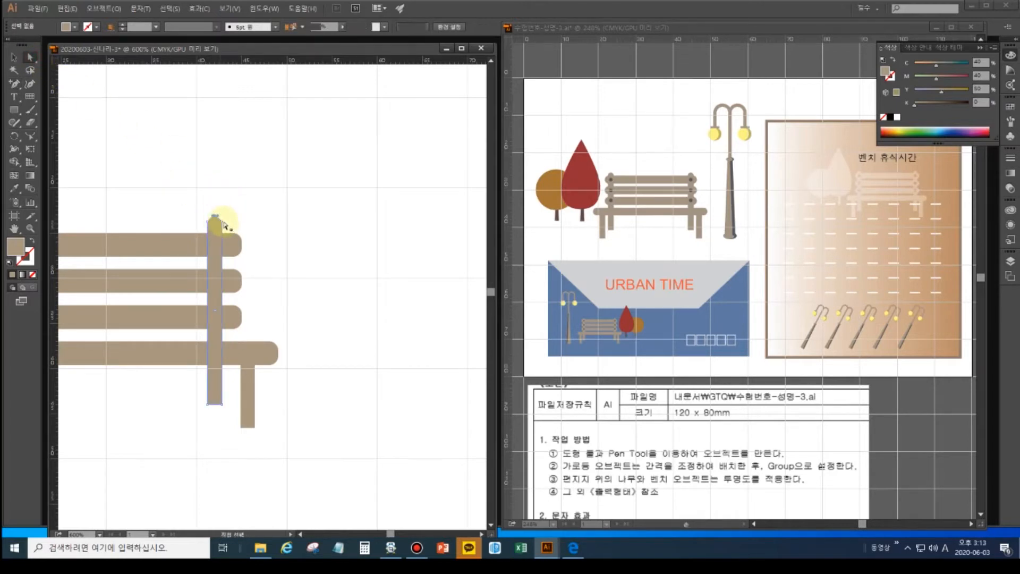
{"action": "key", "text": "ctrl+plus"}
{"action": "key", "text": "ctrl+plus"}
{"action": "key", "text": "ctrl+plus"}
{"action": "key", "text": "ctrl+plus"}
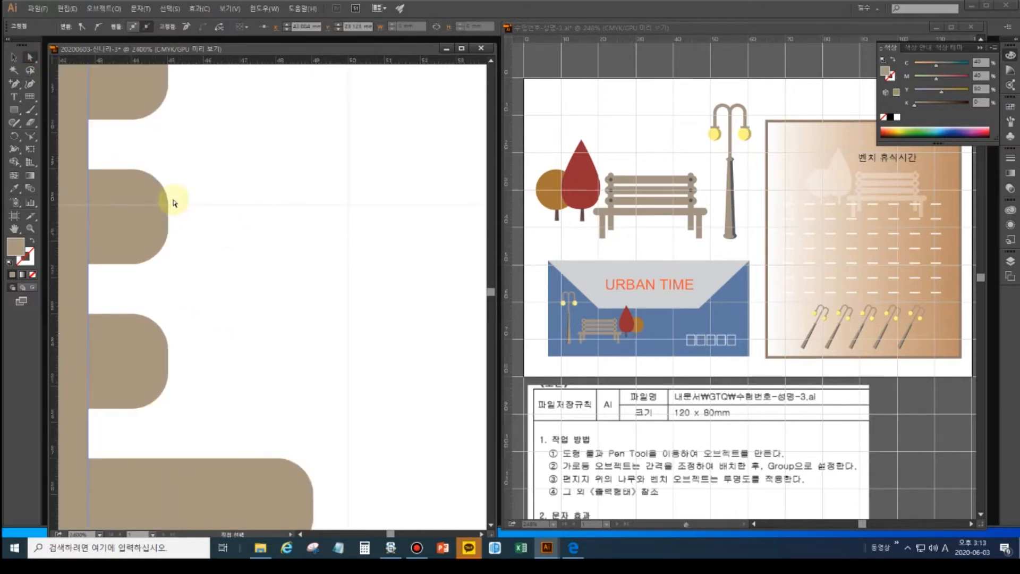
{"action": "left_click_drag", "start_coordinate": [223, 227], "coordinate": [351, 344]}
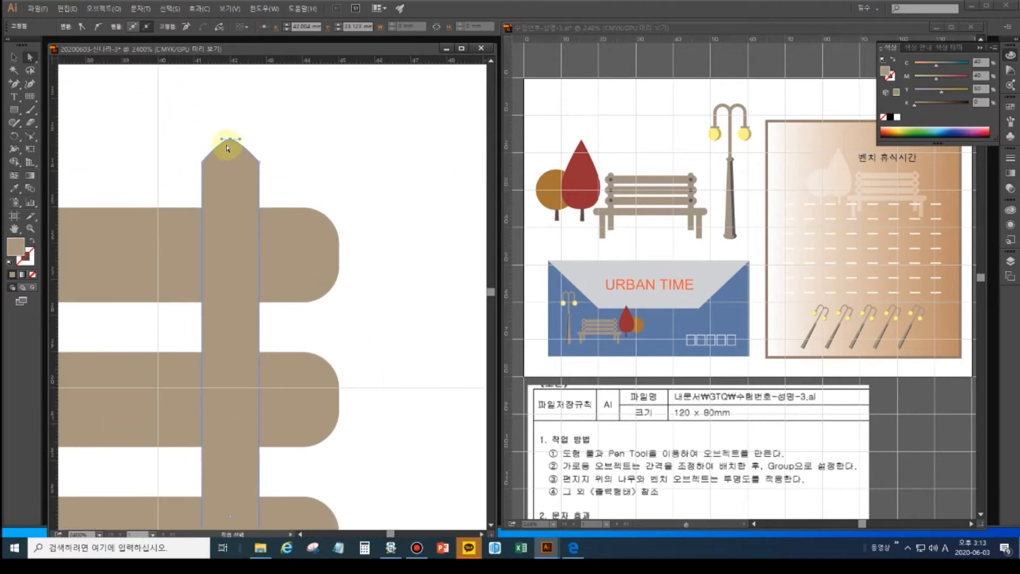
{"action": "left_click_drag", "start_coordinate": [222, 142], "coordinate": [213, 139]}
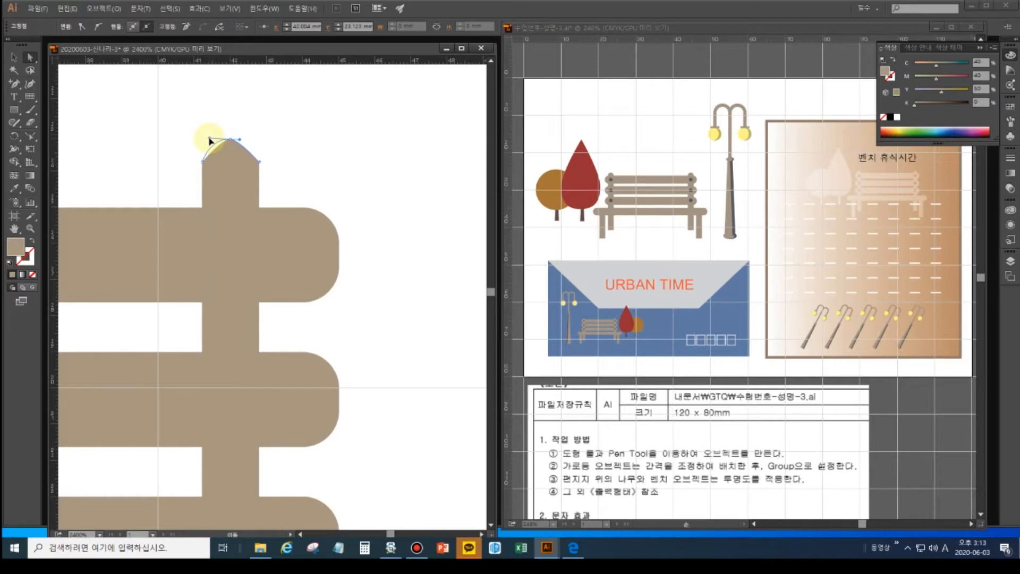
{"action": "left_click_drag", "start_coordinate": [210, 142], "coordinate": [253, 143]}
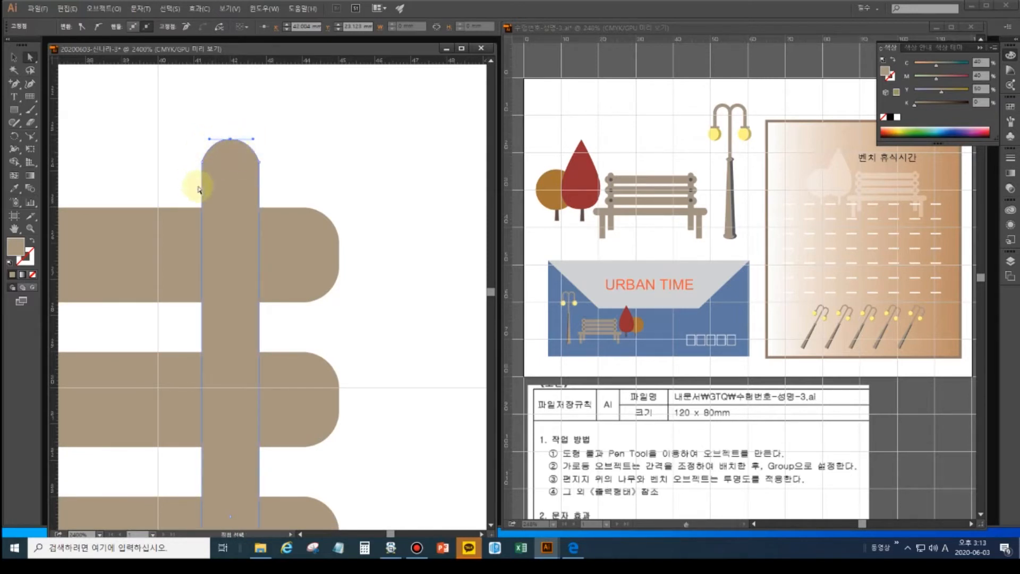
Copy the rounded back post horizontally to the left end of the slats, and deselect it.
{"action": "double_click", "coordinate": [15, 229]}
{"action": "left_click", "coordinate": [14, 57]}
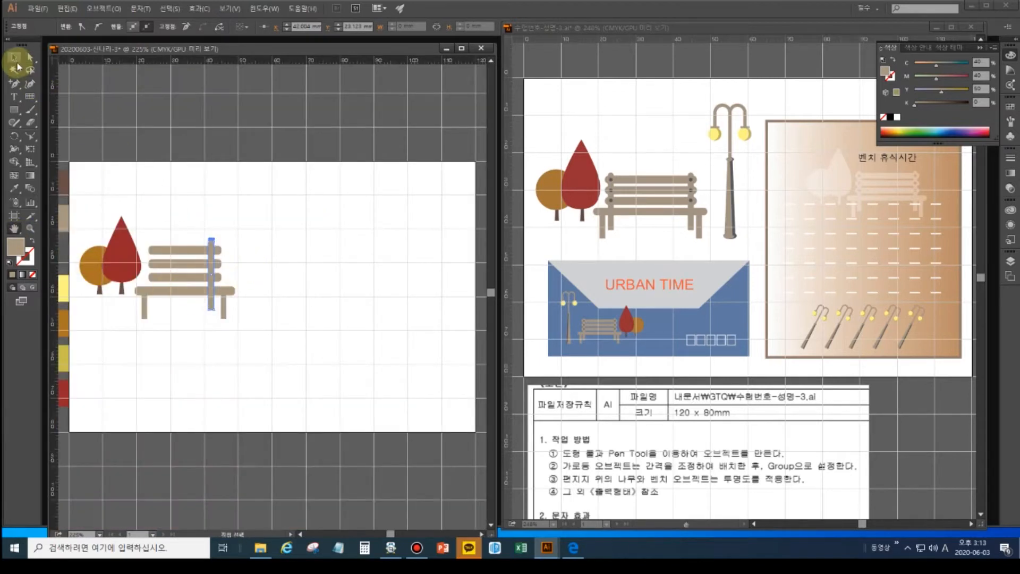
{"action": "left_click", "coordinate": [286, 281]}
{"action": "left_click", "coordinate": [211, 249]}
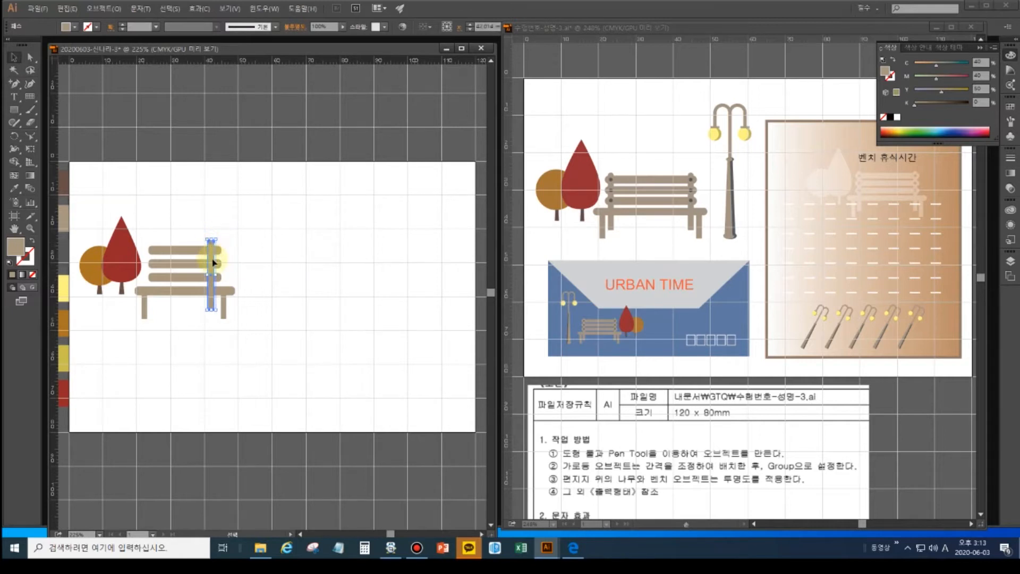
{"action": "left_click_drag", "start_coordinate": [211, 261], "coordinate": [163, 262]}
{"action": "left_click", "coordinate": [190, 353]}
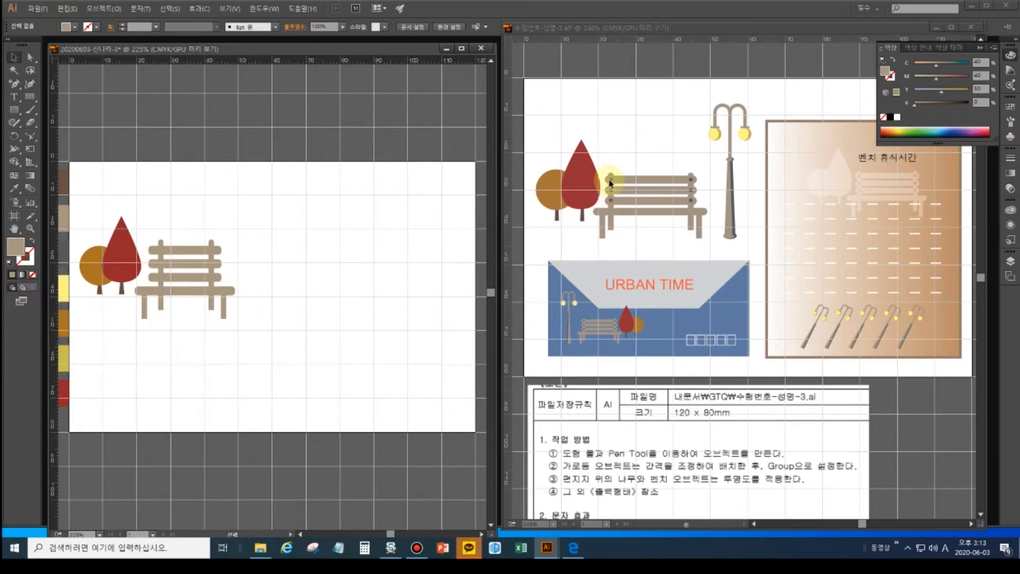
Draw a circle about 1 mm in diameter where the left back post crosses the top slat, as a bolt like in the reference.
{"action": "left_click", "coordinate": [615, 166]}
{"action": "key", "text": "ctrl+plus"}
{"action": "key", "text": "ctrl+plus"}
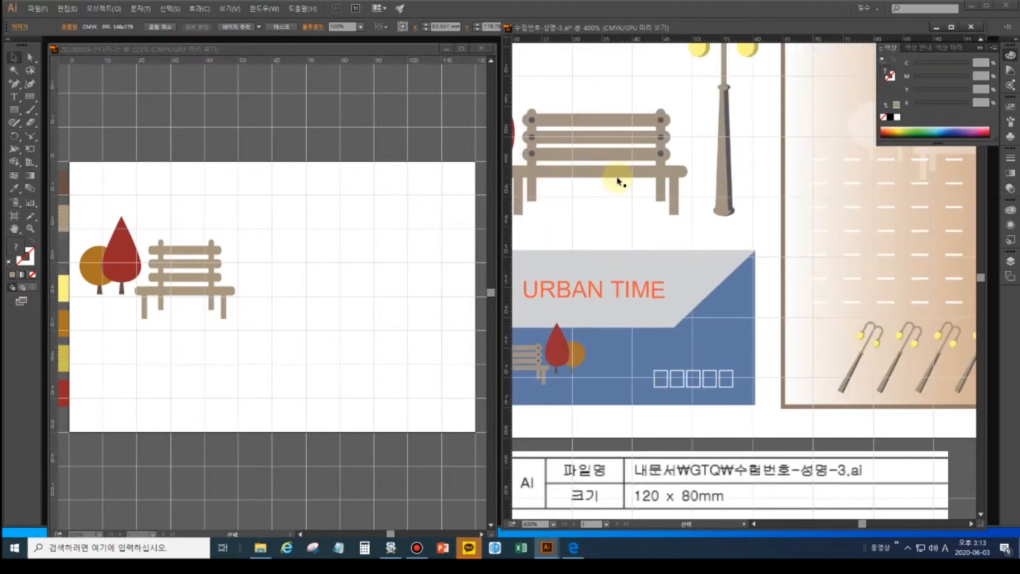
{"action": "left_click_drag", "start_coordinate": [591, 161], "coordinate": [637, 247]}
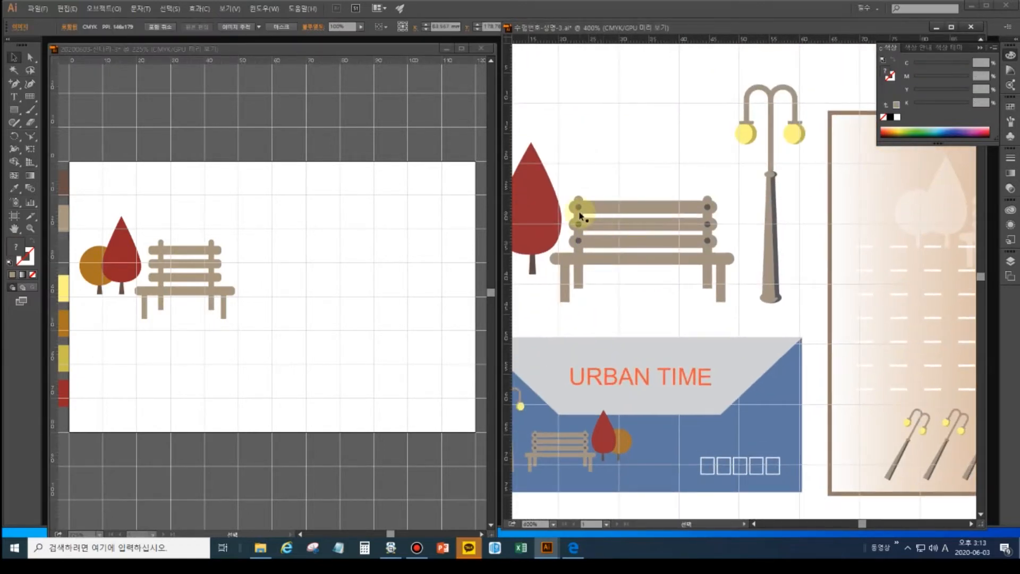
{"action": "left_click", "coordinate": [181, 226]}
{"action": "key", "text": "ctrl+plus"}
{"action": "key", "text": "ctrl+plus"}
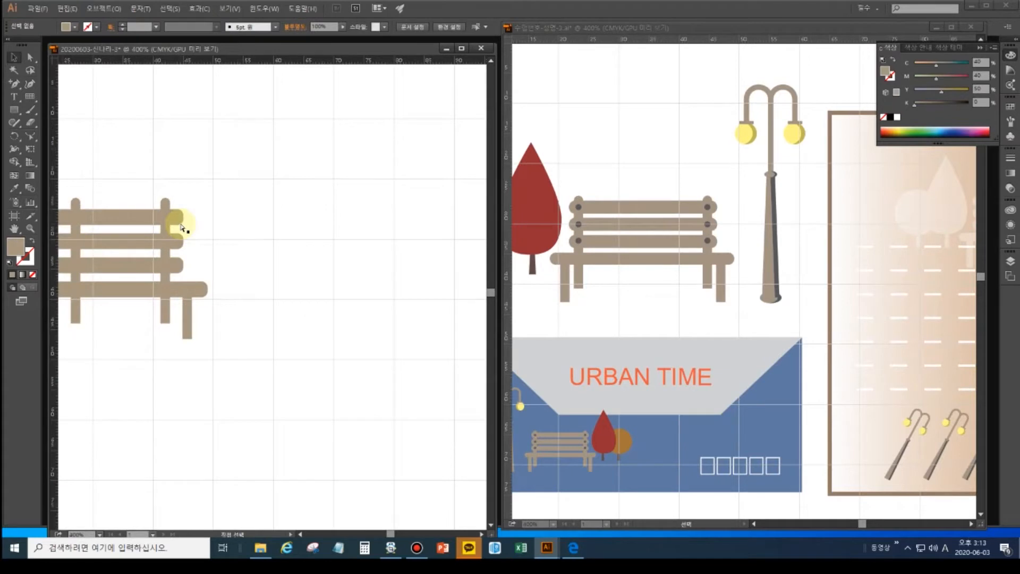
{"action": "left_click_drag", "start_coordinate": [181, 226], "coordinate": [234, 264]}
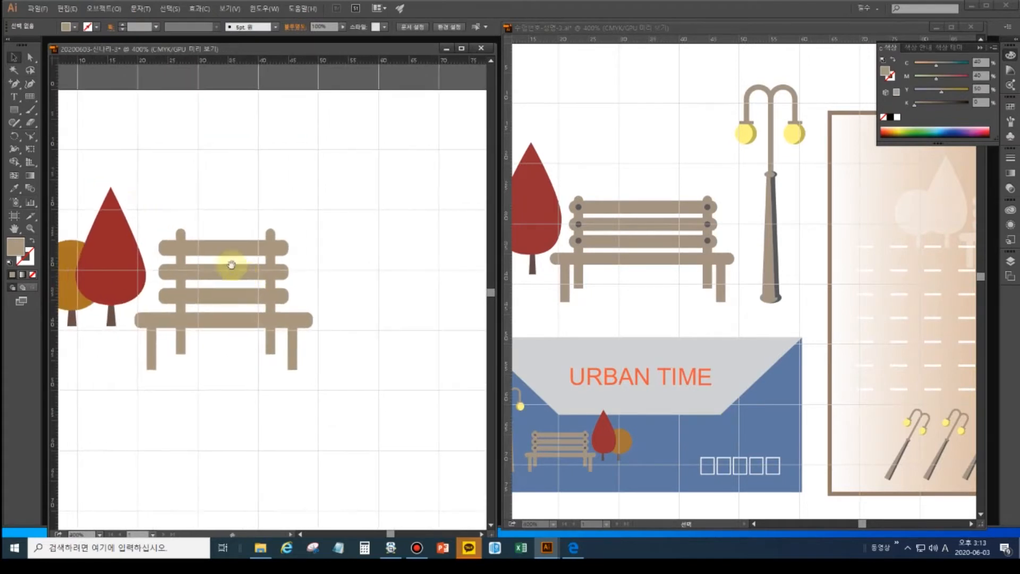
{"action": "left_click_drag", "start_coordinate": [19, 115], "coordinate": [39, 122]}
{"action": "left_click", "coordinate": [179, 244]}
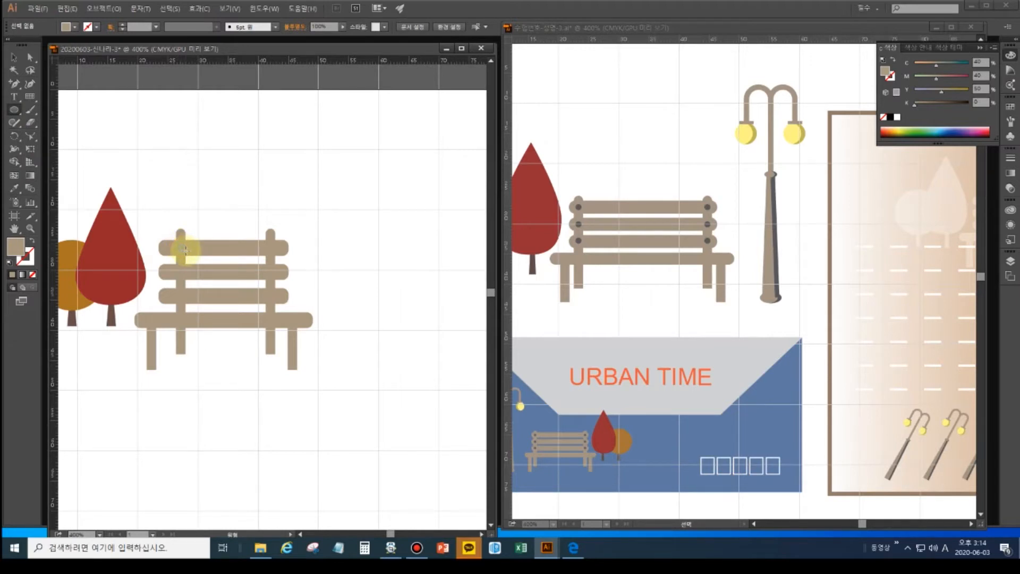
{"action": "left_click_drag", "start_coordinate": [184, 251], "coordinate": [184, 251]}
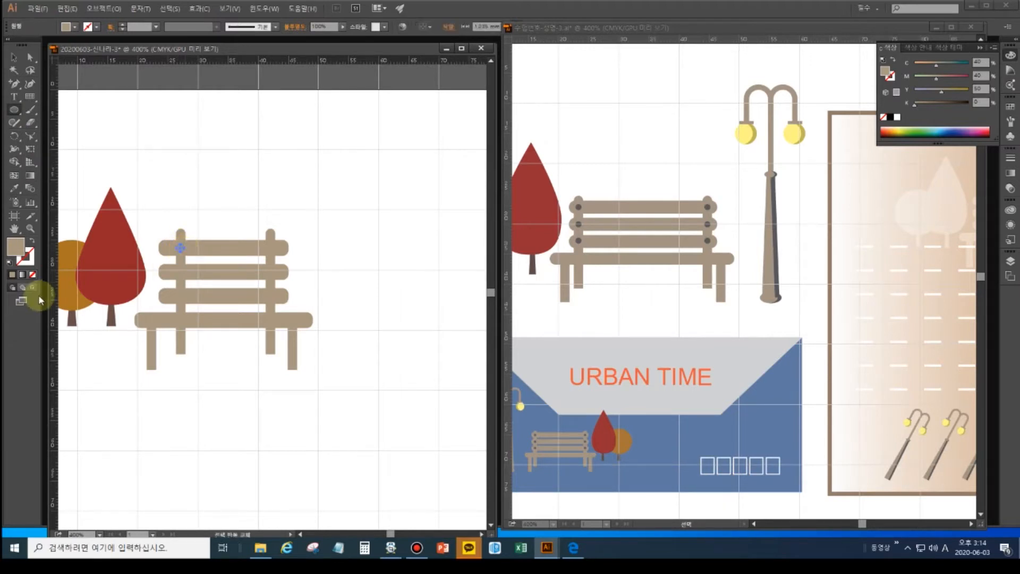
{"action": "left_click", "coordinate": [13, 229]}
{"action": "left_click", "coordinate": [13, 228]}
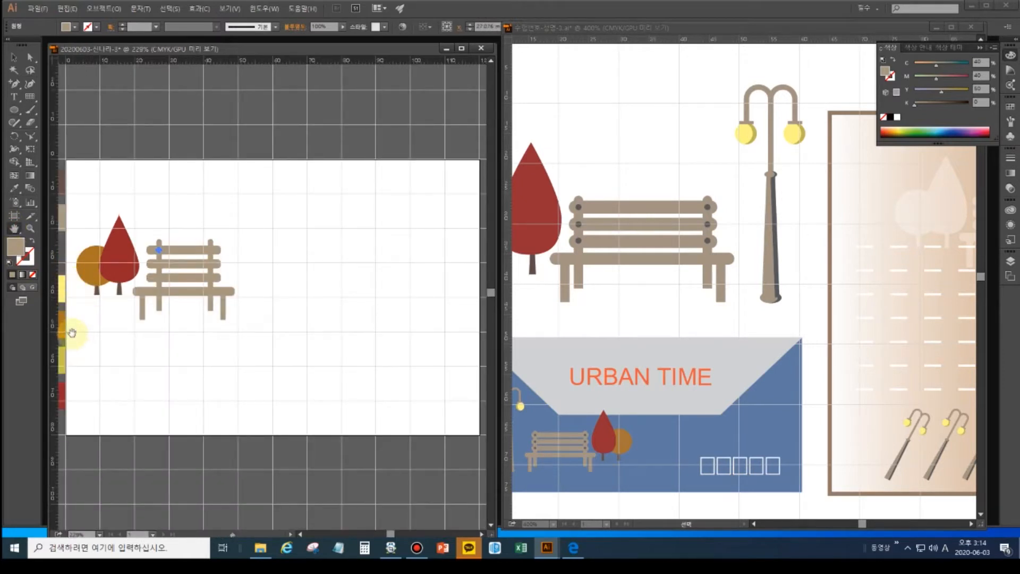
Fill the bolt circle with the dark grey sampled from the colour swatches beside the artboard, and deselect it.
{"action": "left_click", "coordinate": [14, 188]}
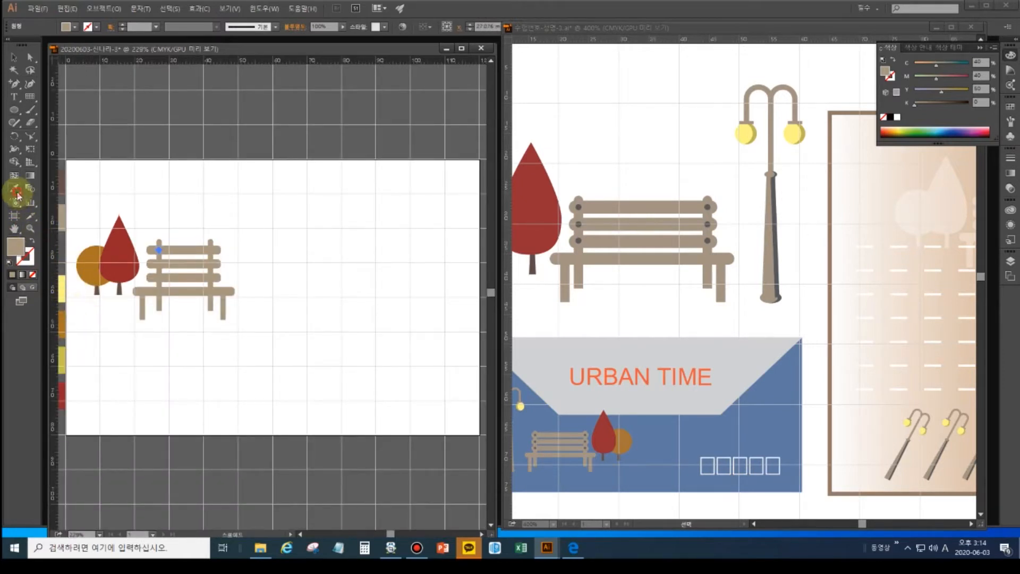
{"action": "left_click", "coordinate": [66, 250]}
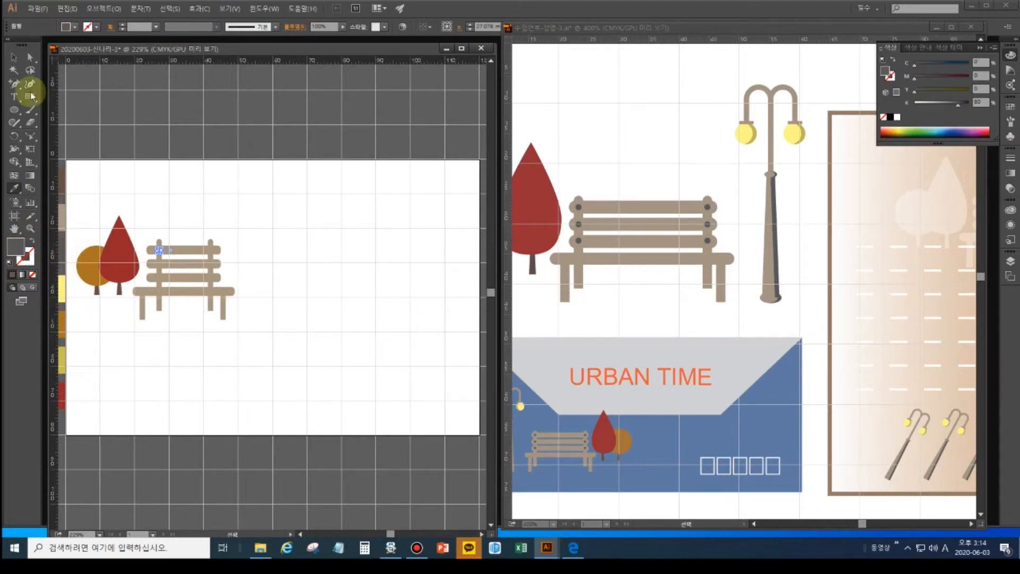
{"action": "left_click", "coordinate": [14, 56]}
{"action": "left_click", "coordinate": [161, 213]}
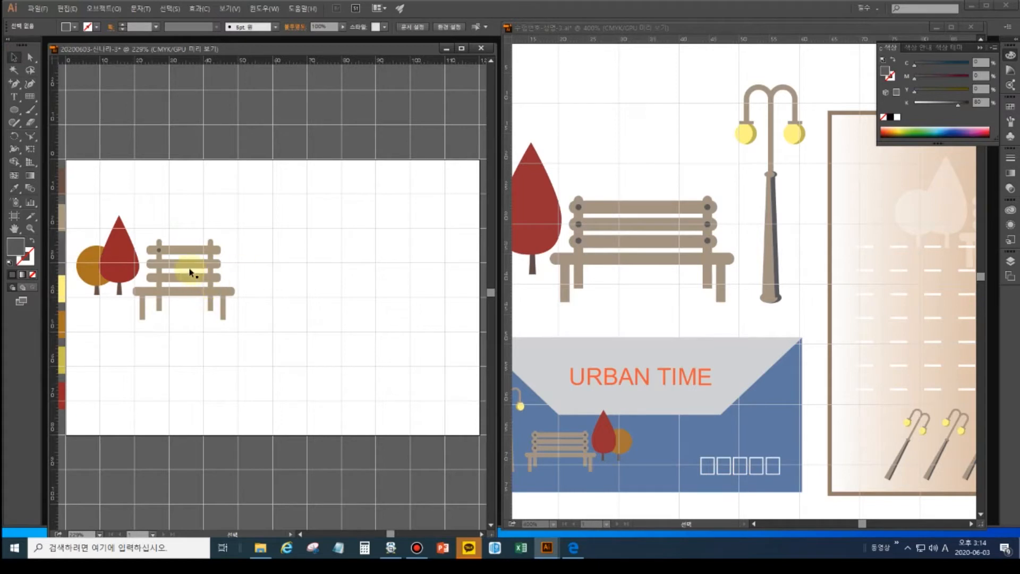
Scale the bolt on the left back post's top slat uniformly to 110%.
{"action": "key", "text": "ctrl+plus"}
{"action": "left_click_drag", "start_coordinate": [200, 282], "coordinate": [340, 274]}
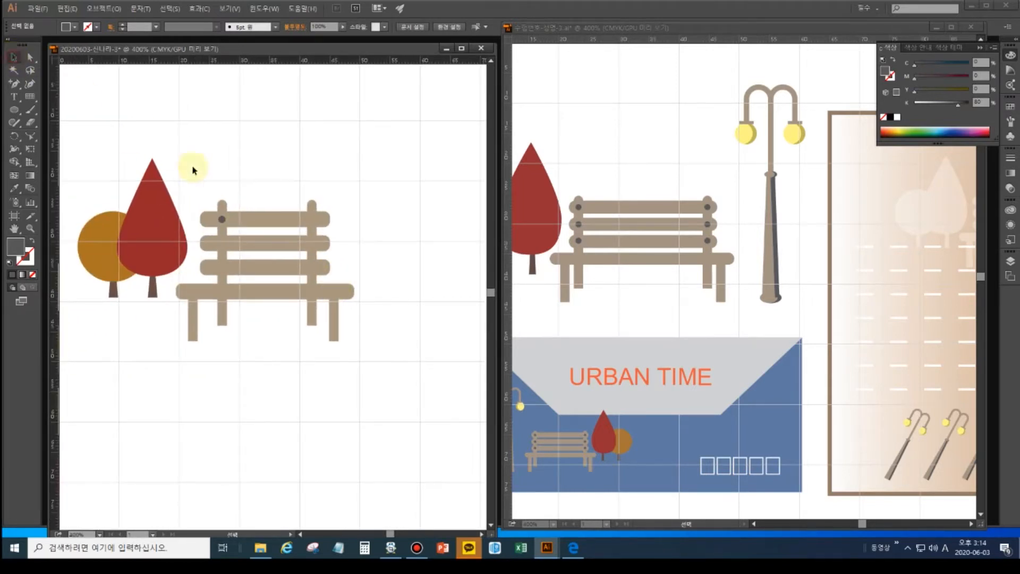
{"action": "left_click", "coordinate": [222, 219]}
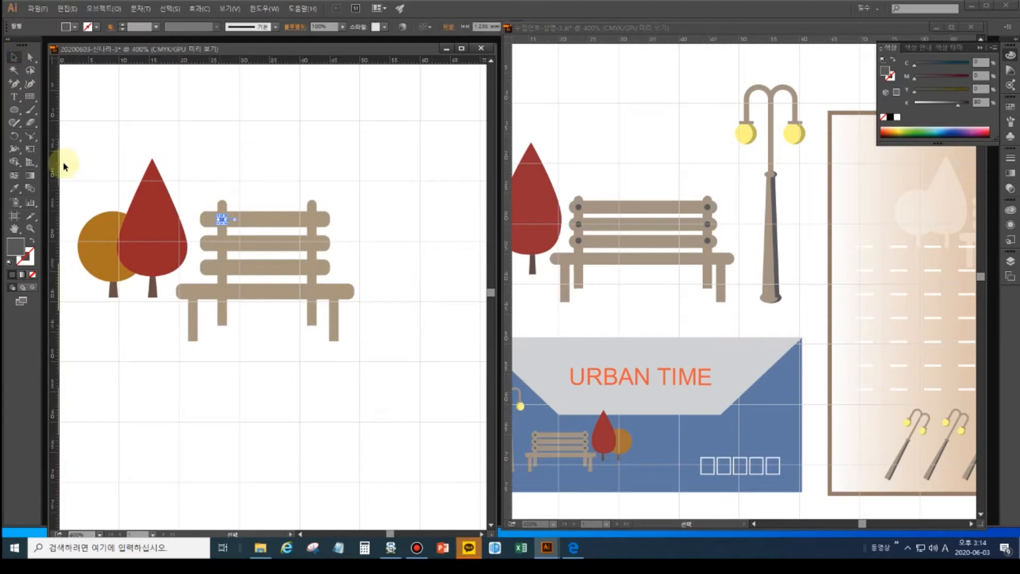
{"action": "left_click", "coordinate": [30, 136]}
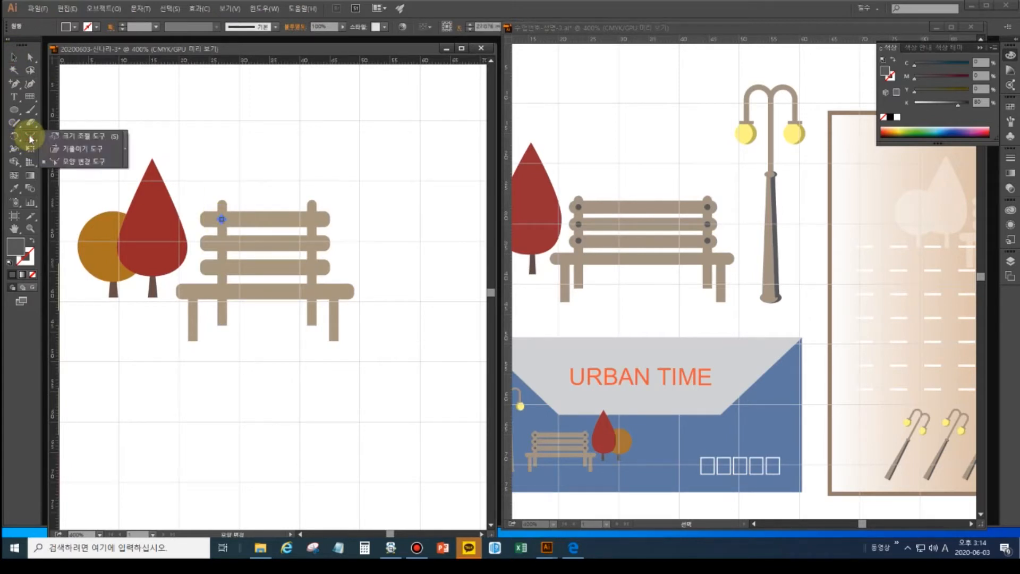
{"action": "left_click", "coordinate": [58, 138]}
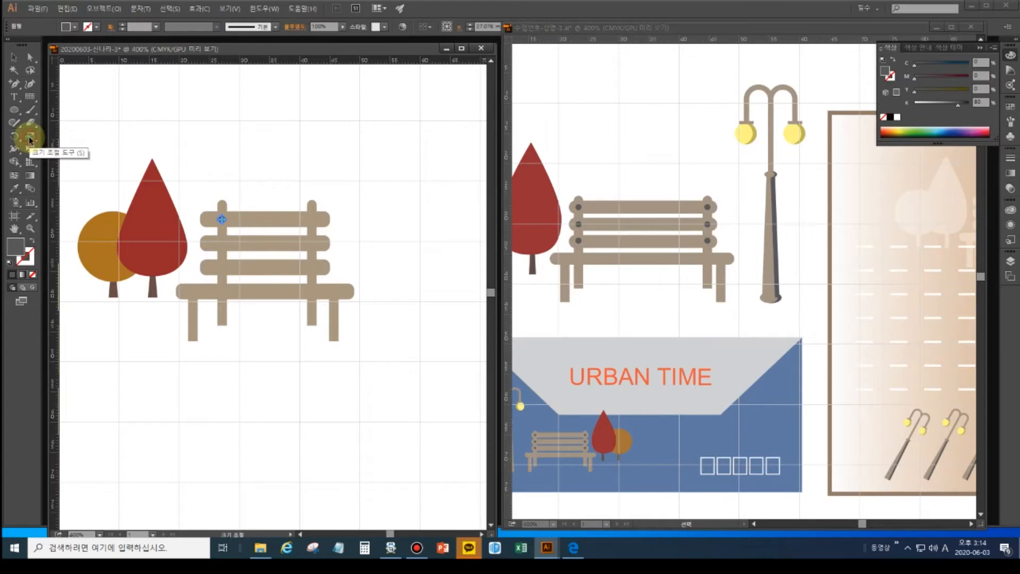
{"action": "double_click", "coordinate": [30, 137]}
{"action": "type", "text": "110"}
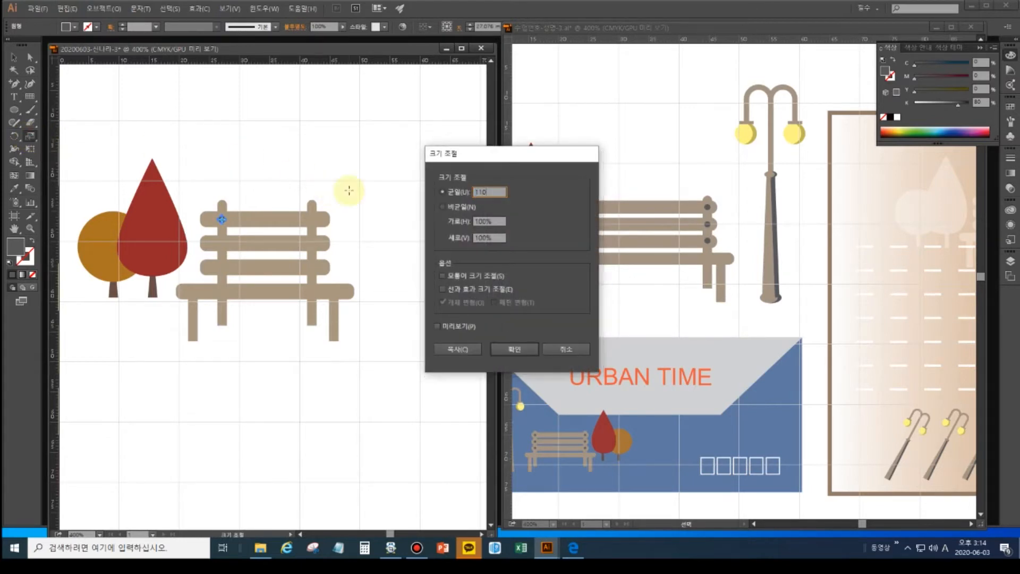
{"action": "key", "text": "Return"}
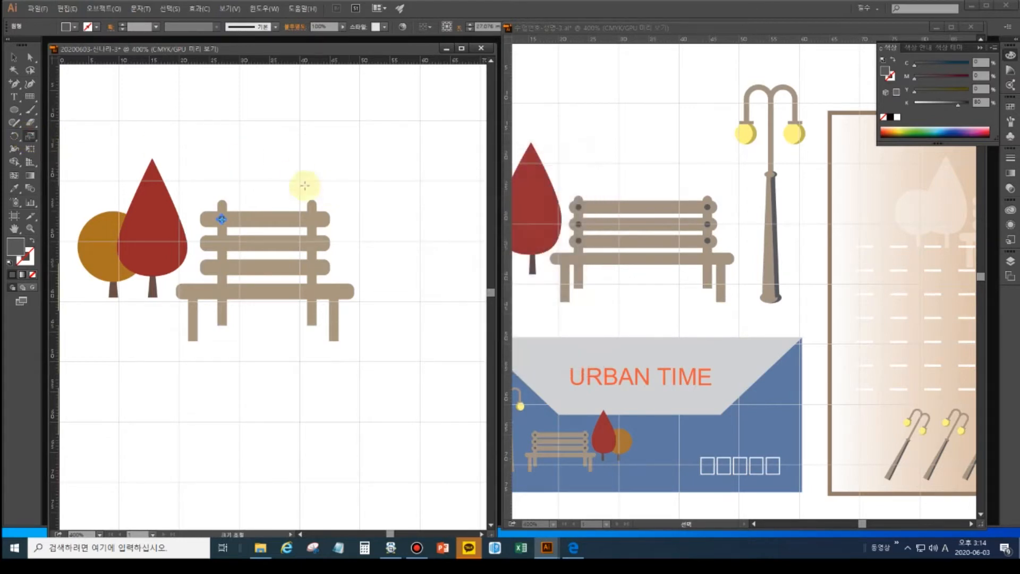
Copy the bolt straight down the left back post onto the second and third slats with equal spacing.
{"action": "key", "text": "ctrl+plus"}
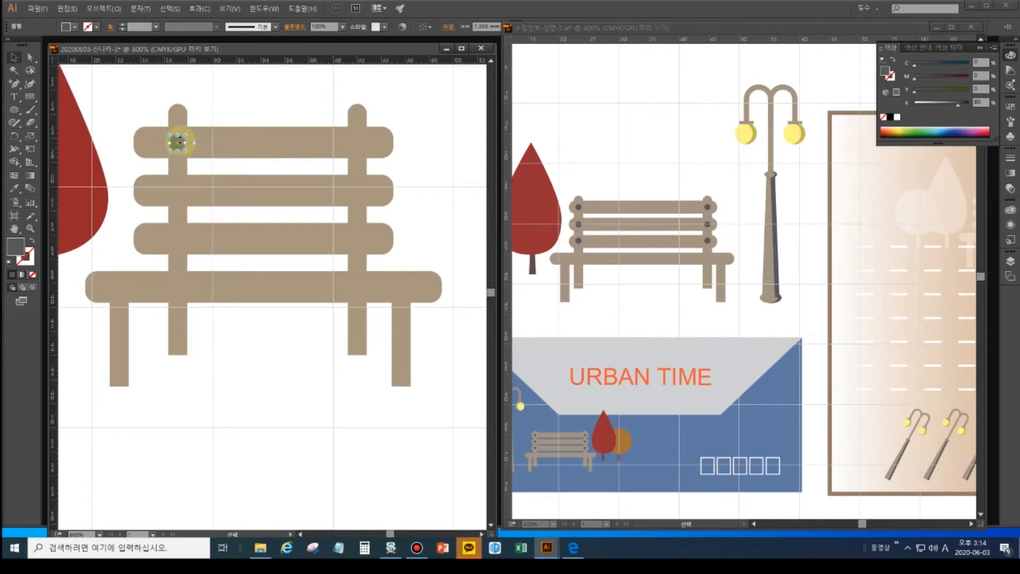
{"action": "key", "text": "ctrl+plus"}
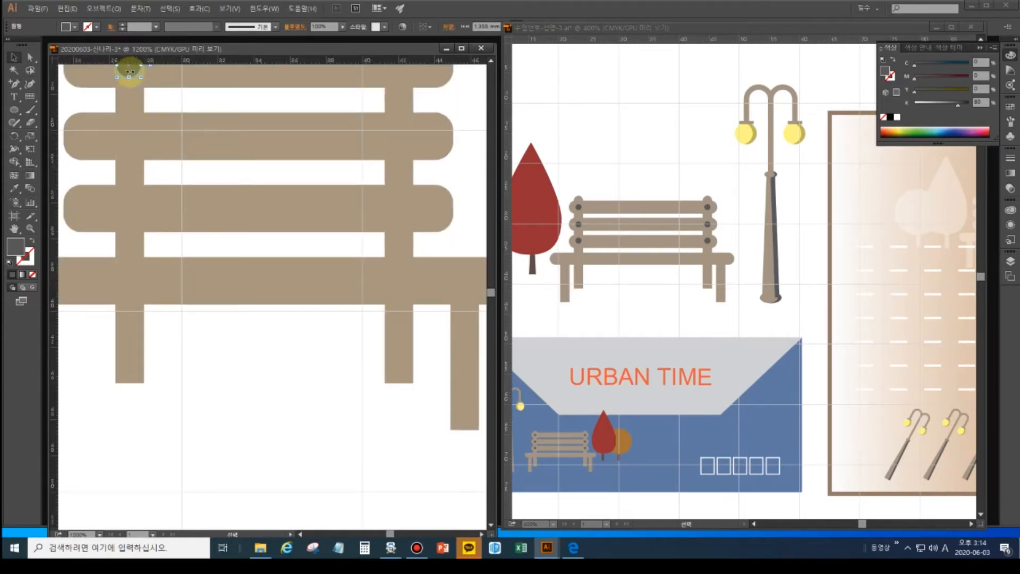
{"action": "left_click_drag", "start_coordinate": [131, 72], "coordinate": [129, 142]}
{"action": "key", "text": "ctrl+d"}
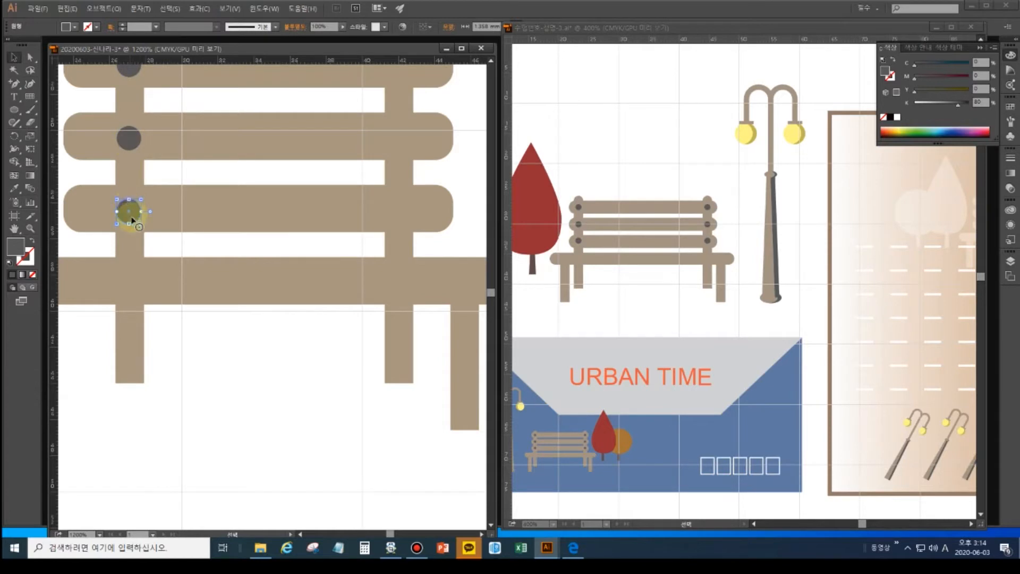
Copy the three left bolts together horizontally onto the right back post, and deselect them.
{"action": "scroll", "coordinate": [145, 205], "scroll_direction": "up", "scroll_amount": 1}
{"action": "scroll", "coordinate": [145, 204], "scroll_direction": "up", "scroll_amount": 1}
{"action": "left_click", "coordinate": [129, 90], "text": "shift"}
{"action": "left_click", "coordinate": [129, 169], "text": "shift"}
{"action": "left_click_drag", "start_coordinate": [133, 172], "coordinate": [406, 179]}
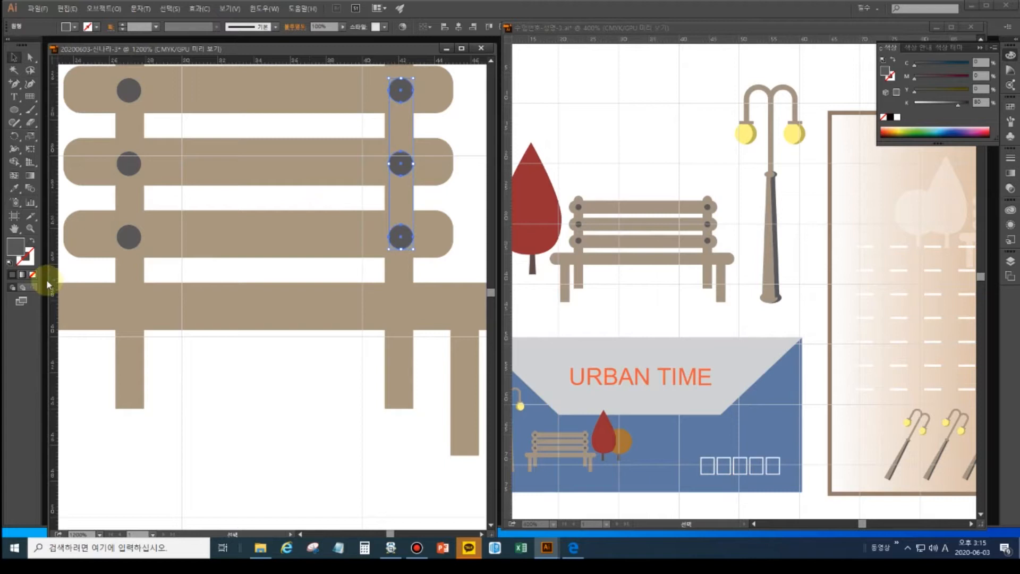
{"action": "double_click", "coordinate": [14, 228]}
{"action": "left_click", "coordinate": [167, 350], "text": "ctrl"}
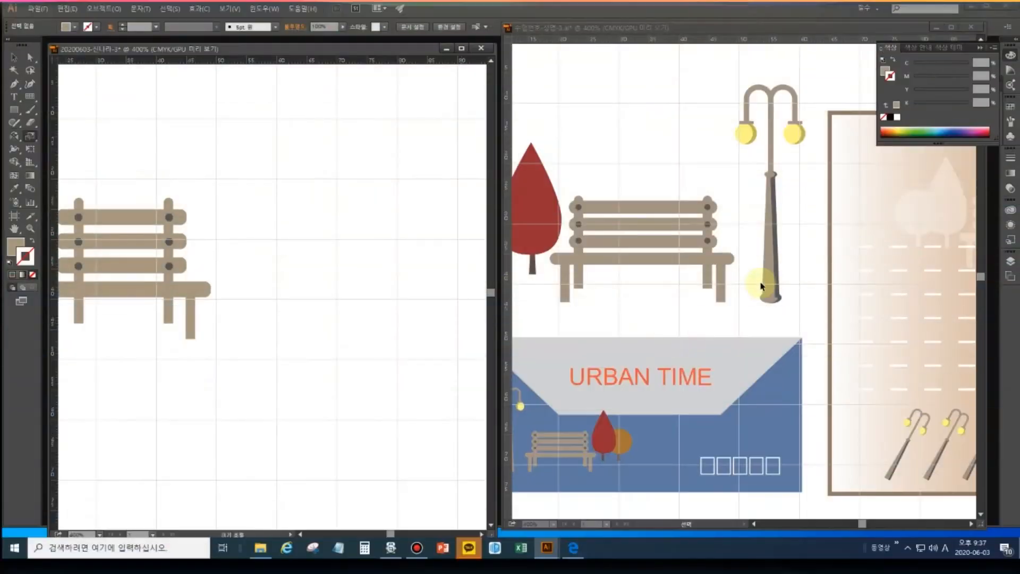
Draw a tall rectangle about 1.9 mm wide to the right of the bench and widen its bottom edge evenly into a tapered lamp pole.
{"action": "left_click", "coordinate": [14, 110]}
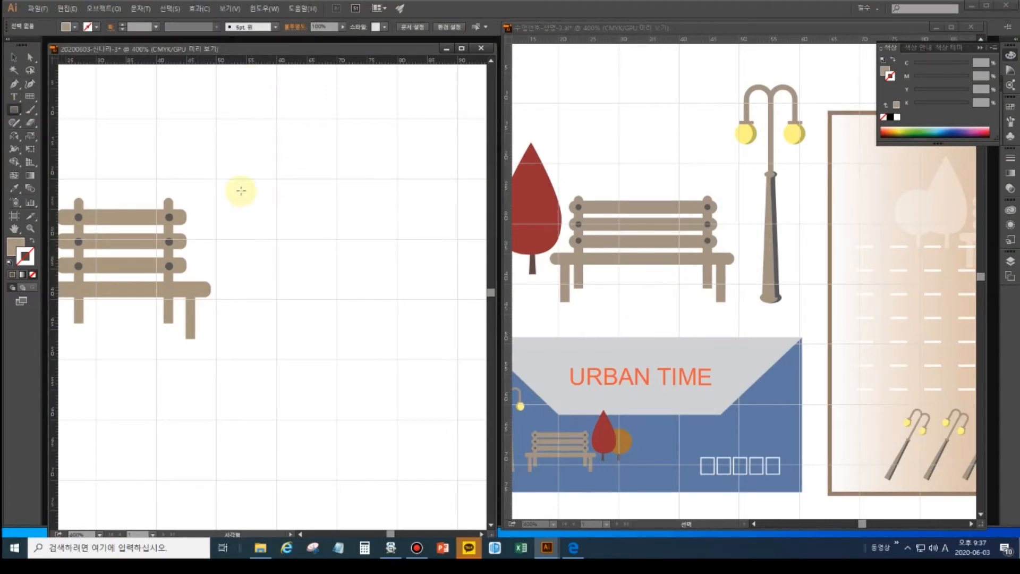
{"action": "left_click_drag", "start_coordinate": [243, 190], "coordinate": [253, 339]}
{"action": "left_click", "coordinate": [30, 57]}
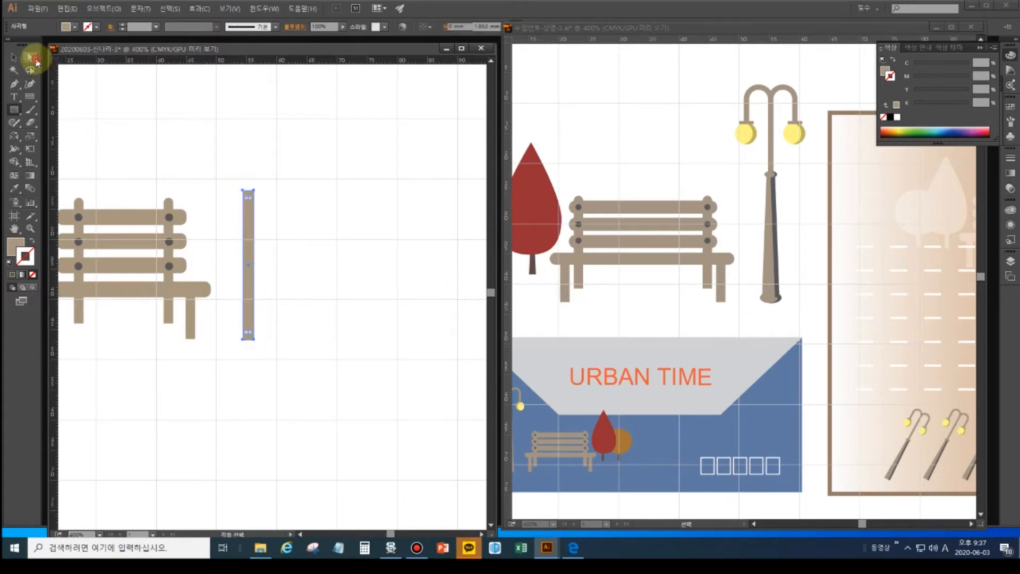
{"action": "left_click_drag", "start_coordinate": [264, 353], "coordinate": [235, 337]}
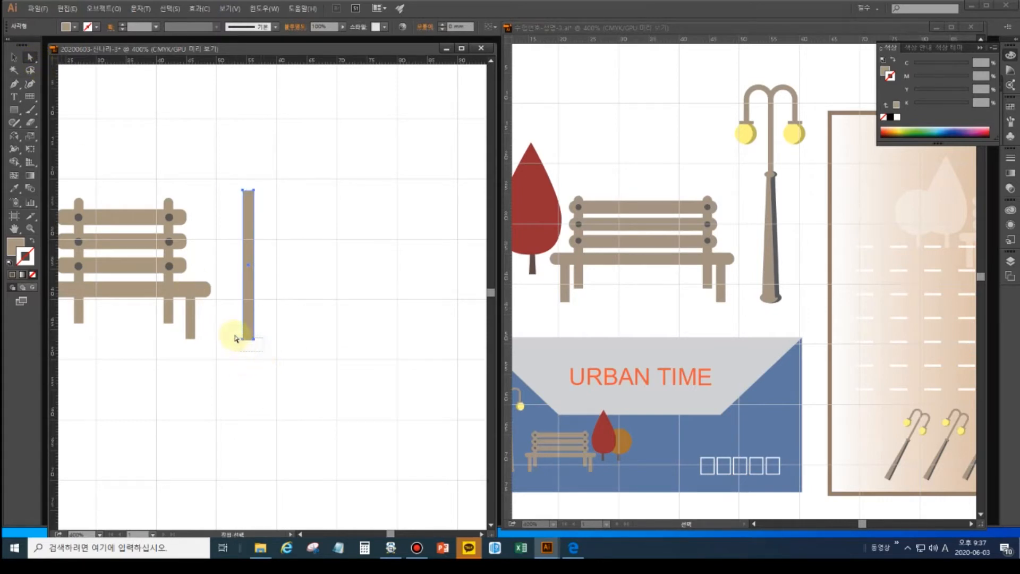
{"action": "left_click", "coordinate": [31, 137]}
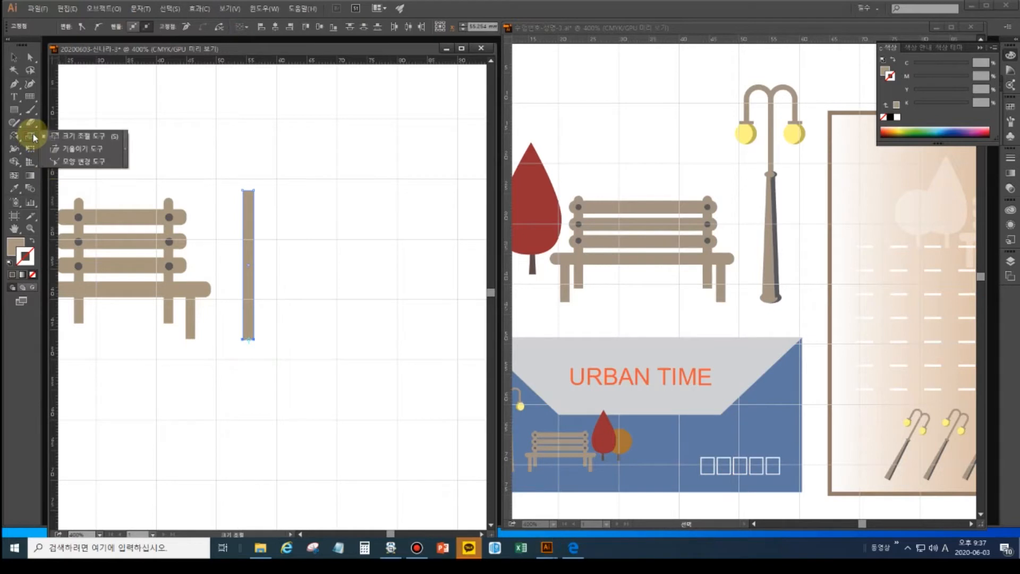
{"action": "left_click", "coordinate": [35, 136]}
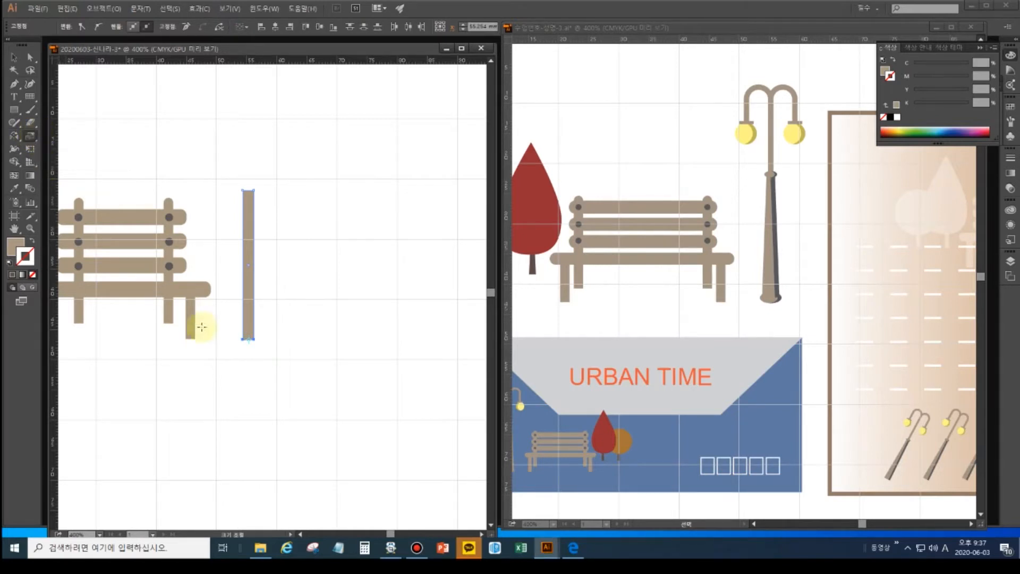
{"action": "left_click_drag", "start_coordinate": [251, 338], "coordinate": [260, 343]}
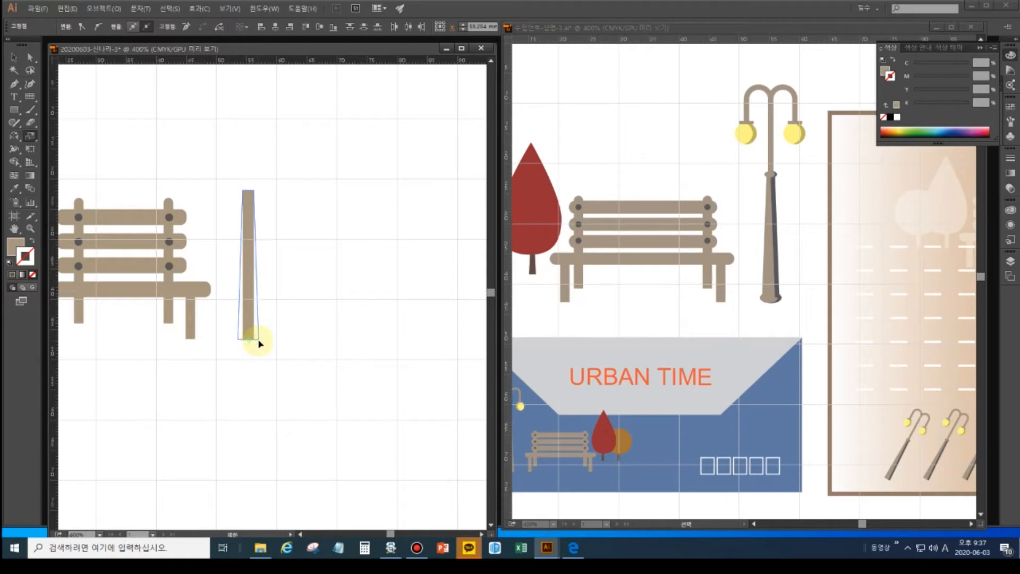
{"action": "left_click_drag", "start_coordinate": [260, 342], "coordinate": [260, 341]}
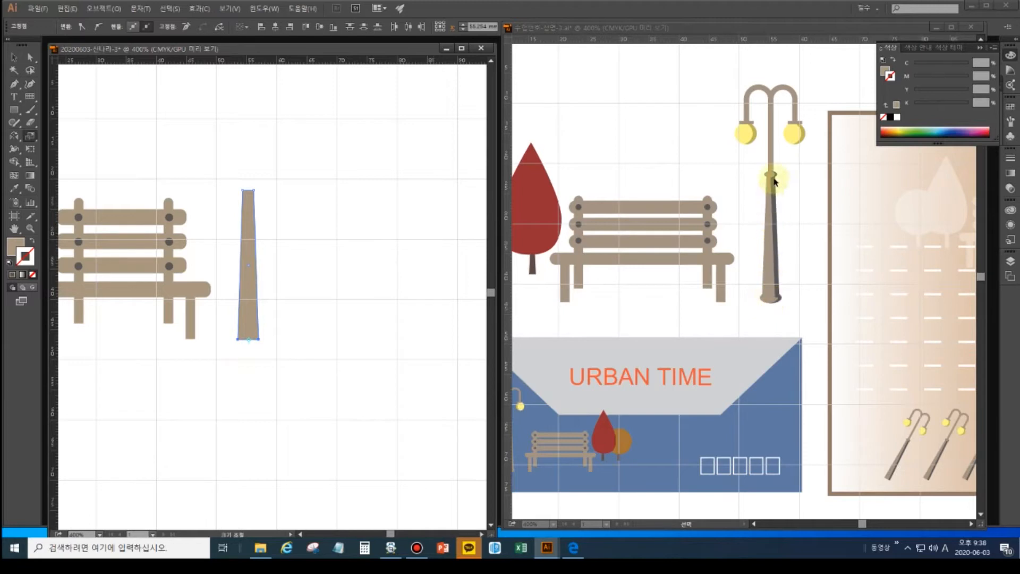
Narrow the tapered lamp pole evenly about its centre to match the reference, and deselect it.
{"action": "key", "text": "ctrl"}
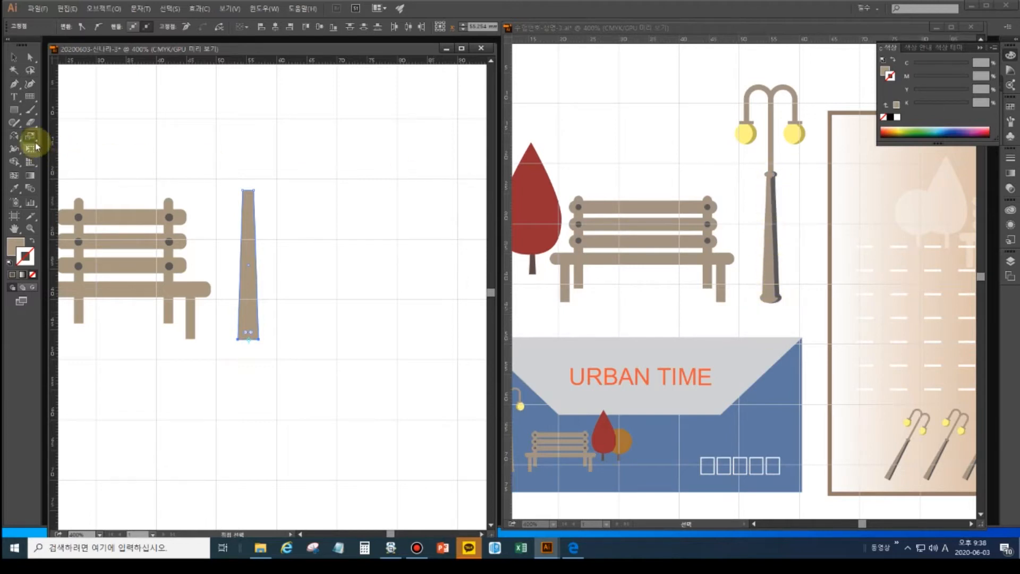
{"action": "left_click", "coordinate": [15, 111]}
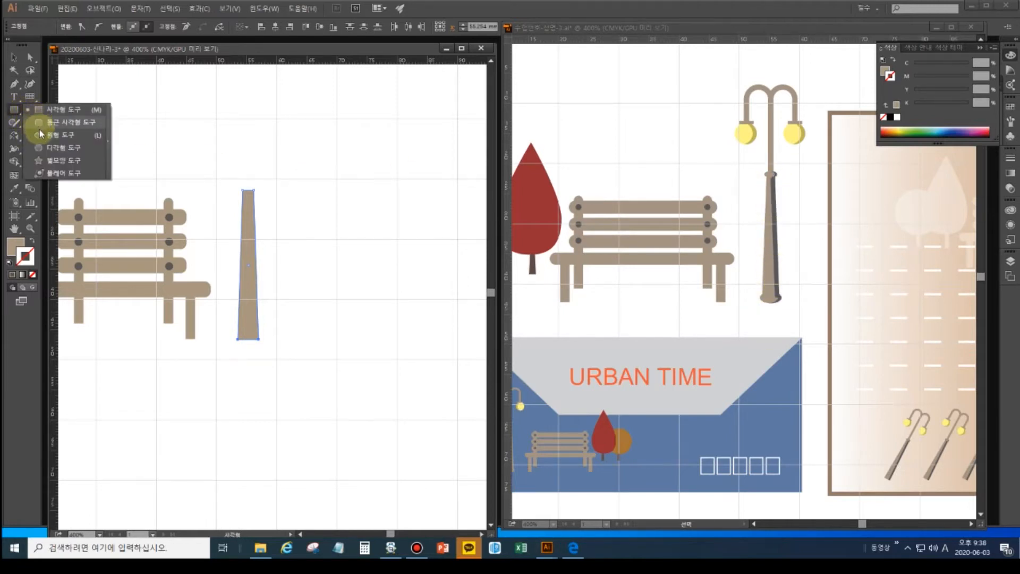
{"action": "left_click", "coordinate": [41, 135]}
{"action": "left_click", "coordinate": [14, 57]}
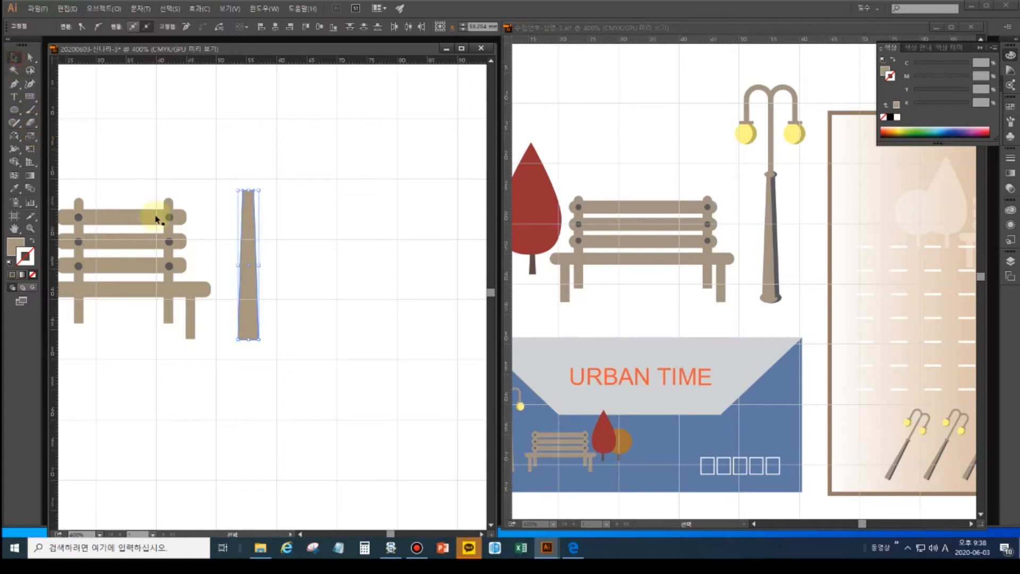
{"action": "left_click_drag", "start_coordinate": [239, 267], "coordinate": [256, 267]}
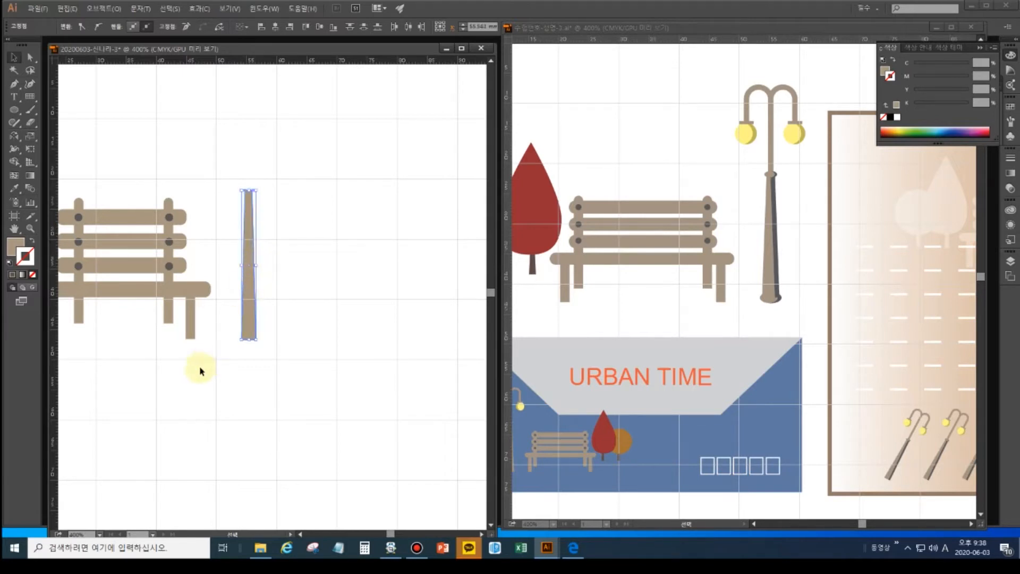
{"action": "left_click", "coordinate": [207, 365]}
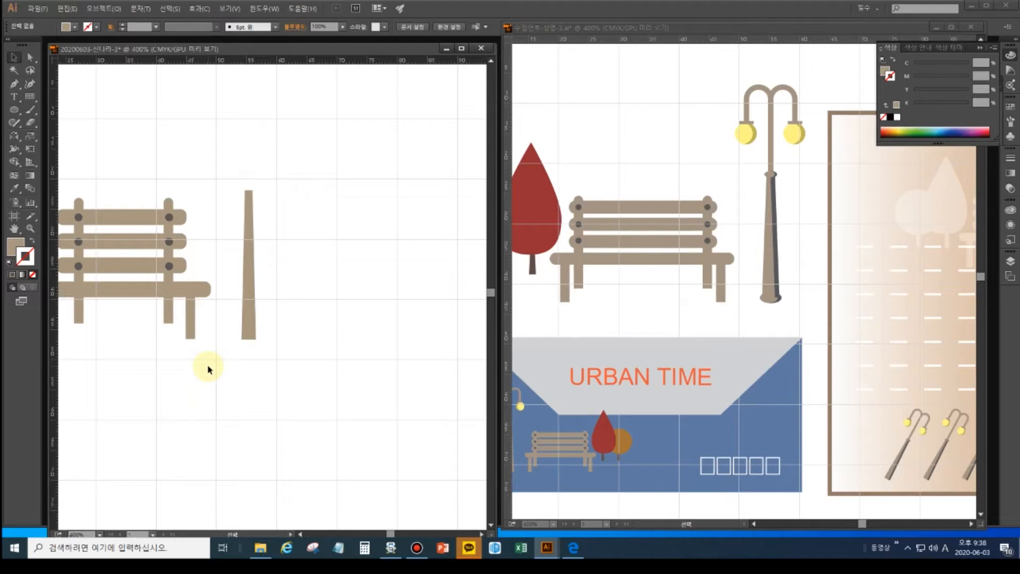
Draw a small ellipse about 2 mm wide over the top end of the lamp pole as its joint.
{"action": "left_click", "coordinate": [14, 109]}
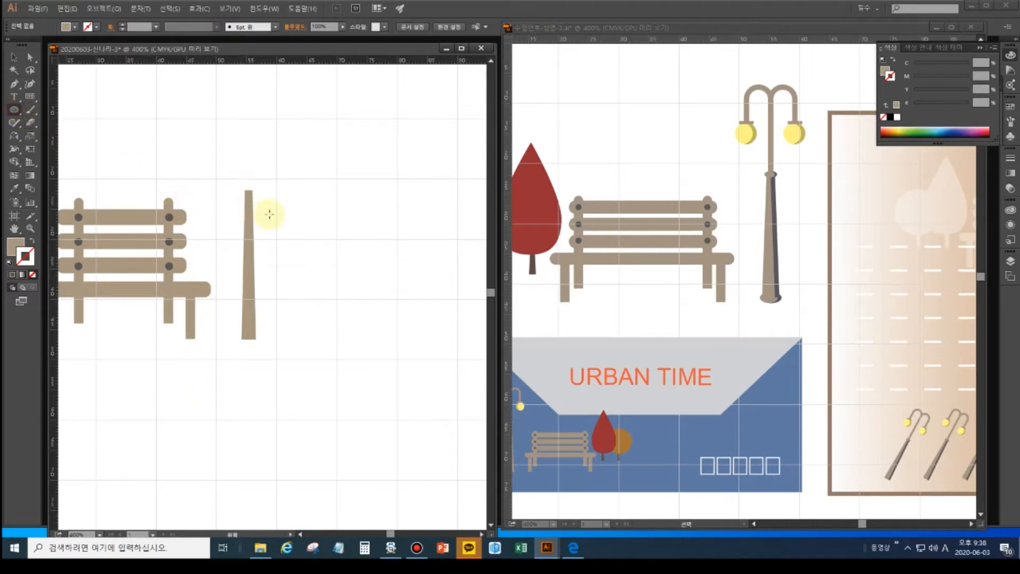
{"action": "left_click_drag", "start_coordinate": [243, 183], "coordinate": [254, 191]}
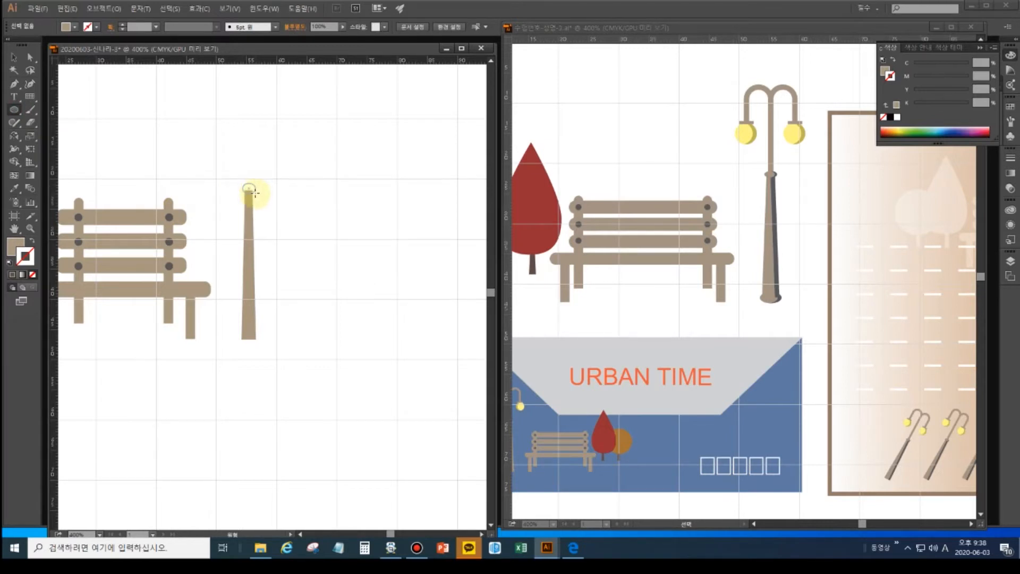
{"action": "left_click_drag", "start_coordinate": [255, 192], "coordinate": [256, 194]}
Duplicate the ellipse from the pole's top and move the copy down, centred on the pole's bottom end.
{"action": "left_click", "coordinate": [14, 57]}
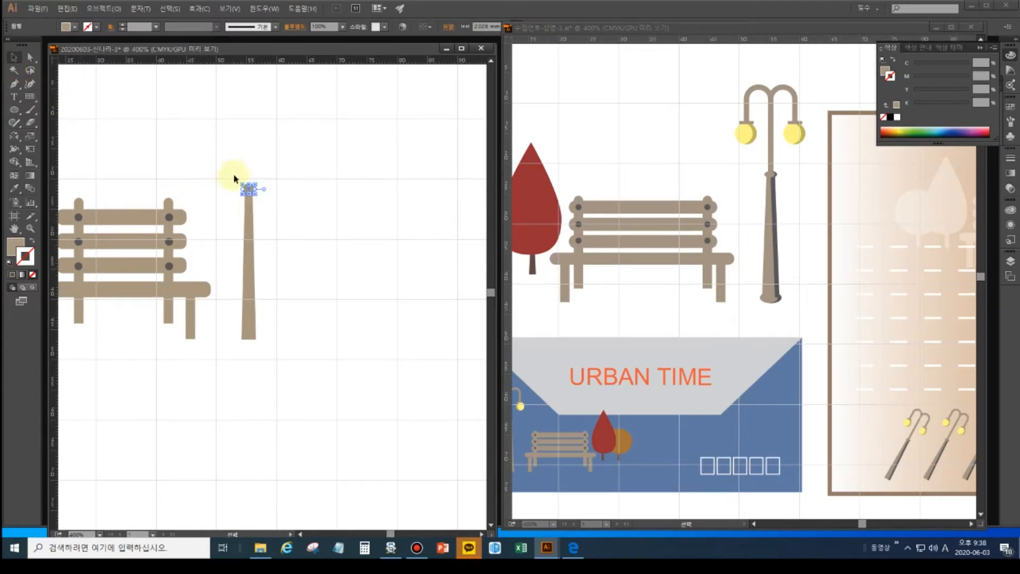
{"action": "key", "text": "a"}
{"action": "left_click", "coordinate": [247, 190]}
{"action": "key", "text": "ctrl+v"}
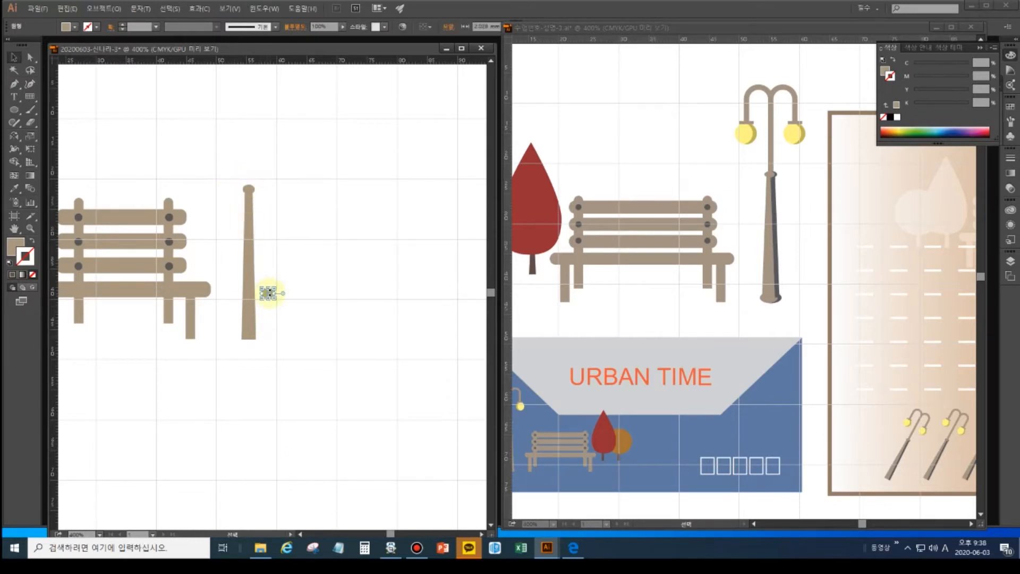
{"action": "key", "text": "Down"}
{"action": "key", "text": "Down"}
{"action": "key", "text": "Down"}
{"action": "key", "text": "Down"}
{"action": "key", "text": "Down"}
{"action": "key", "text": "Down"}
{"action": "key", "text": "Down"}
{"action": "key", "text": "Down"}
{"action": "key", "text": "Down"}
{"action": "key", "text": "Down"}
{"action": "key", "text": "Down"}
{"action": "key", "text": "Down"}
{"action": "key", "text": "Down"}
{"action": "key", "text": "Down"}
{"action": "key", "text": "Down"}
{"action": "key", "text": "Left"}
{"action": "key", "text": "Left"}
{"action": "key", "text": "Left"}
{"action": "key", "text": "Left"}
{"action": "key", "text": "Left"}
{"action": "key", "text": "Left"}
{"action": "key", "text": "Left"}
{"action": "key", "text": "Left"}
{"action": "key", "text": "Left"}
{"action": "key", "text": "Down"}
{"action": "key", "text": "Down"}
{"action": "key", "text": "Down"}
{"action": "key", "text": "Down"}
{"action": "key", "text": "Down"}
{"action": "key", "text": "Down"}
{"action": "key", "text": "Down"}
Widen the base ellipse evenly beyond the pole's sides, extend its top edge slightly upward, and deselect it.
{"action": "key", "text": "ctrl+plus"}
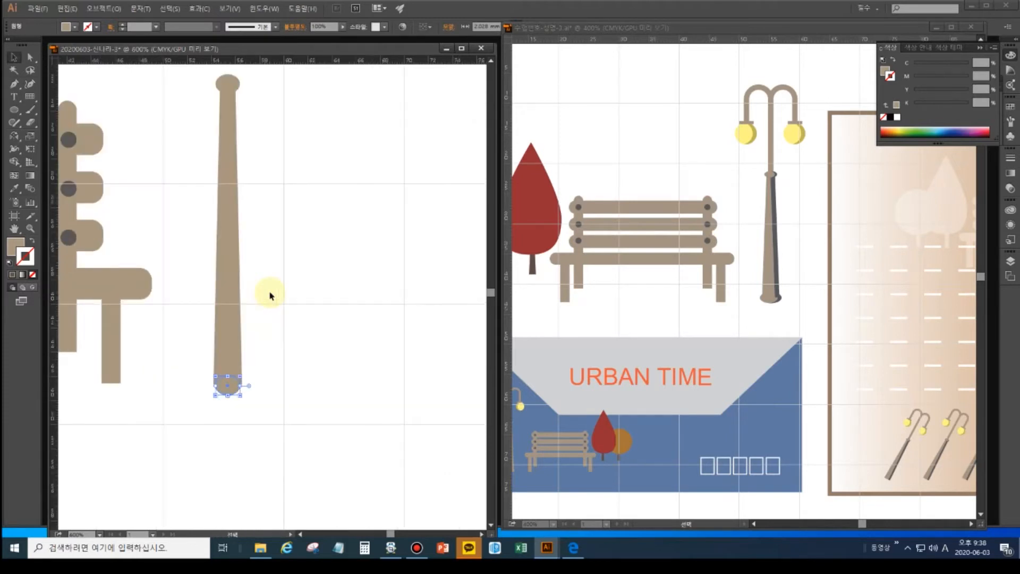
{"action": "left_click_drag", "start_coordinate": [240, 378], "coordinate": [250, 378]}
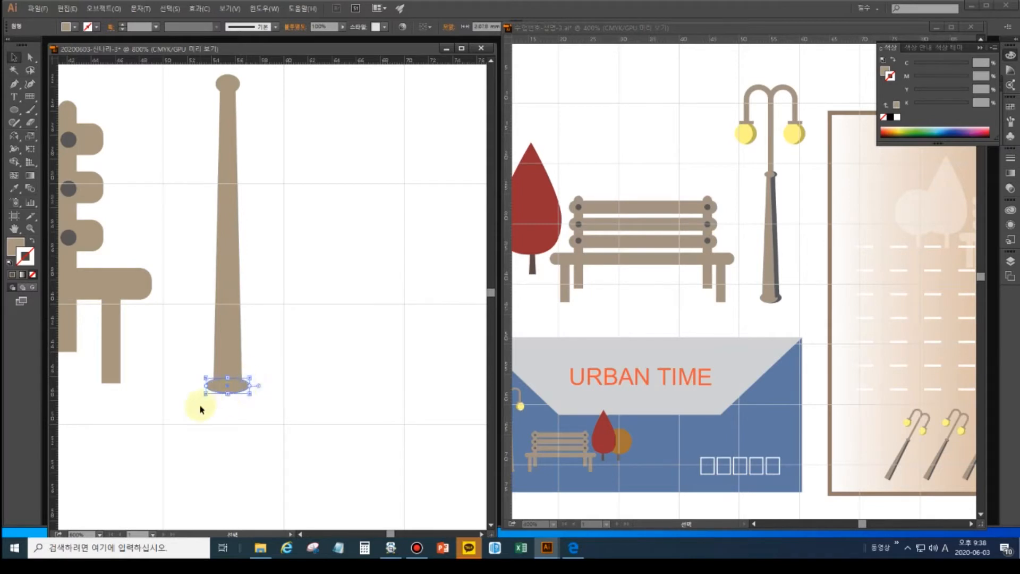
{"action": "left_click_drag", "start_coordinate": [204, 376], "coordinate": [206, 384]}
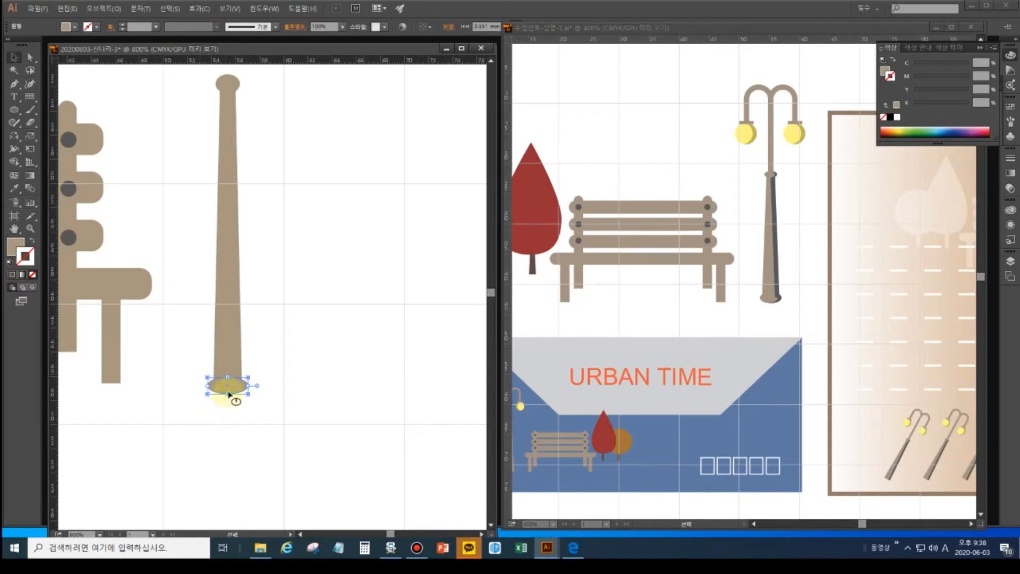
{"action": "left_click_drag", "start_coordinate": [229, 377], "coordinate": [228, 373]}
{"action": "key", "text": "a"}
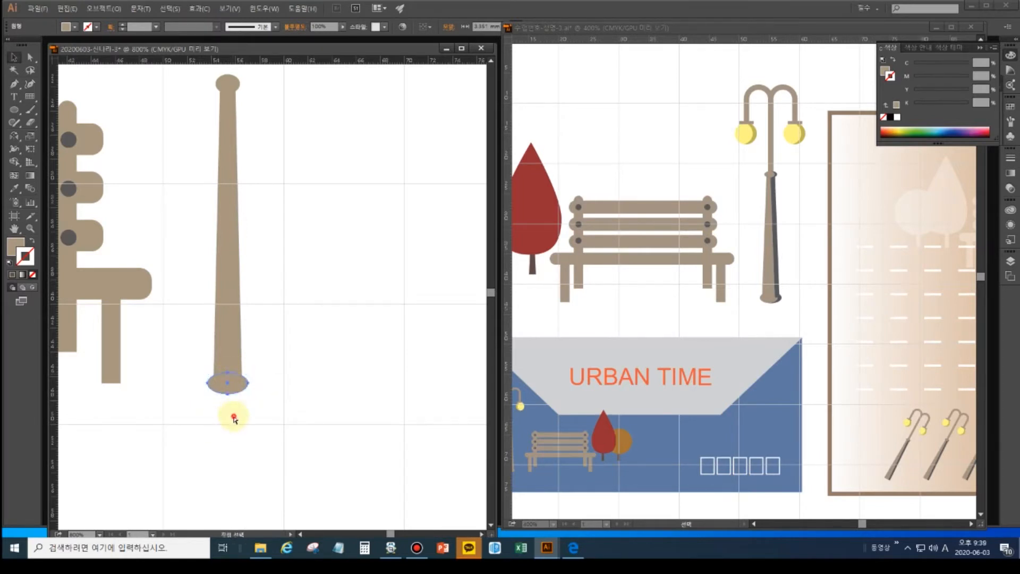
{"action": "left_click", "coordinate": [234, 418]}
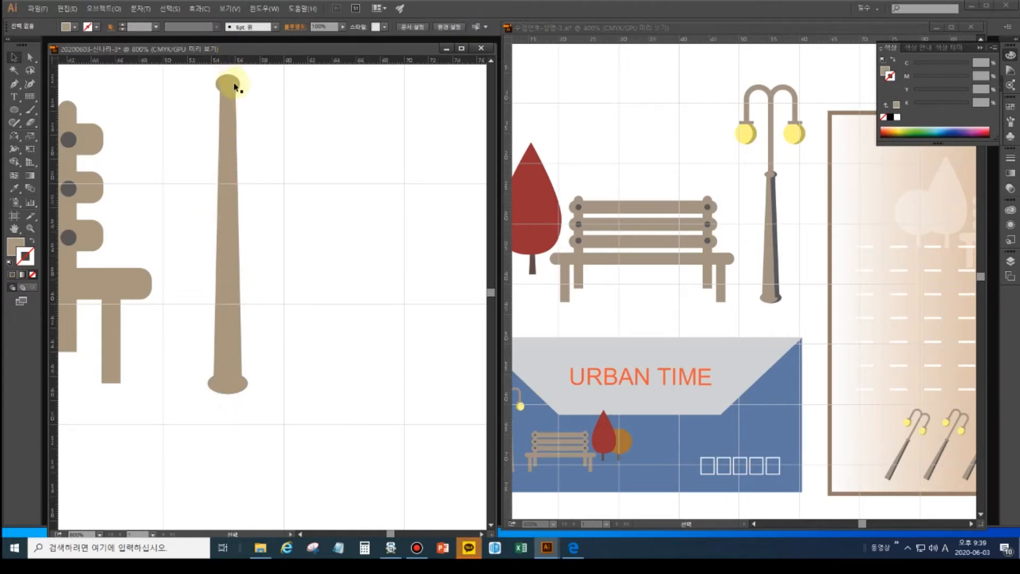
Reduce the height of the ellipse at the lamp pole's top, check the pole's parts by selecting them, and deselect everything.
{"action": "left_click", "coordinate": [234, 85]}
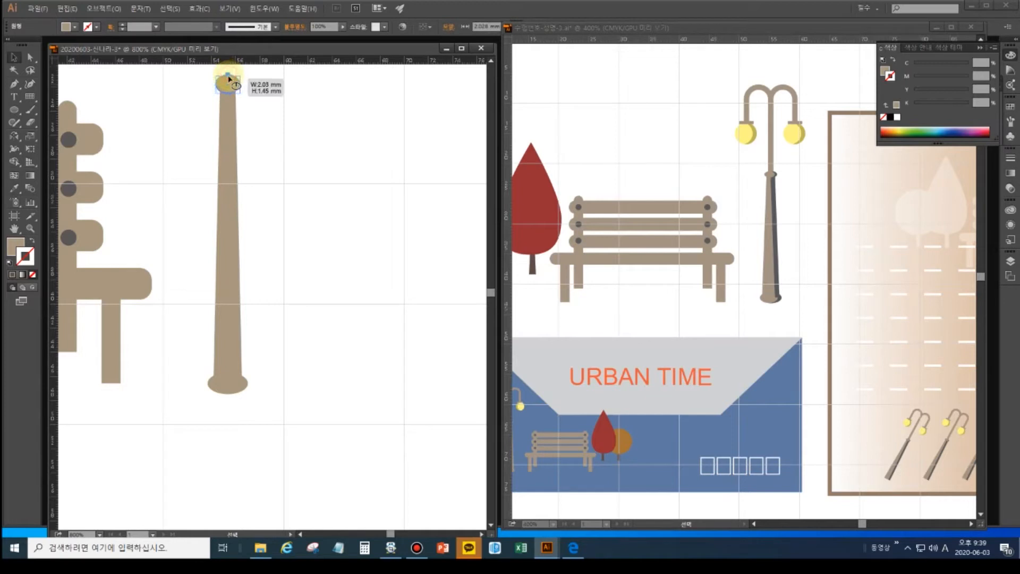
{"action": "left_click", "coordinate": [269, 166]}
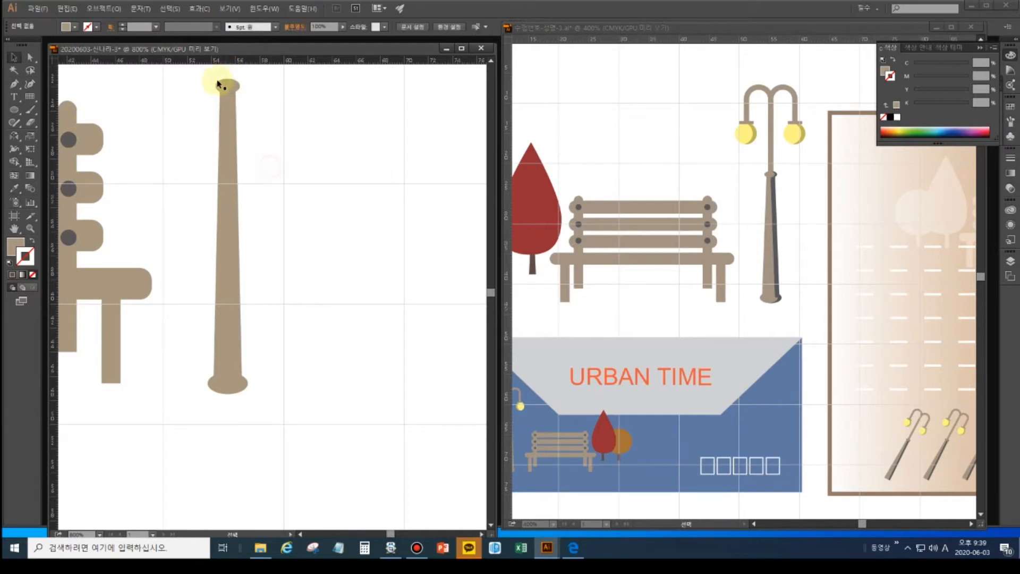
{"action": "left_click_drag", "start_coordinate": [206, 75], "coordinate": [288, 425]}
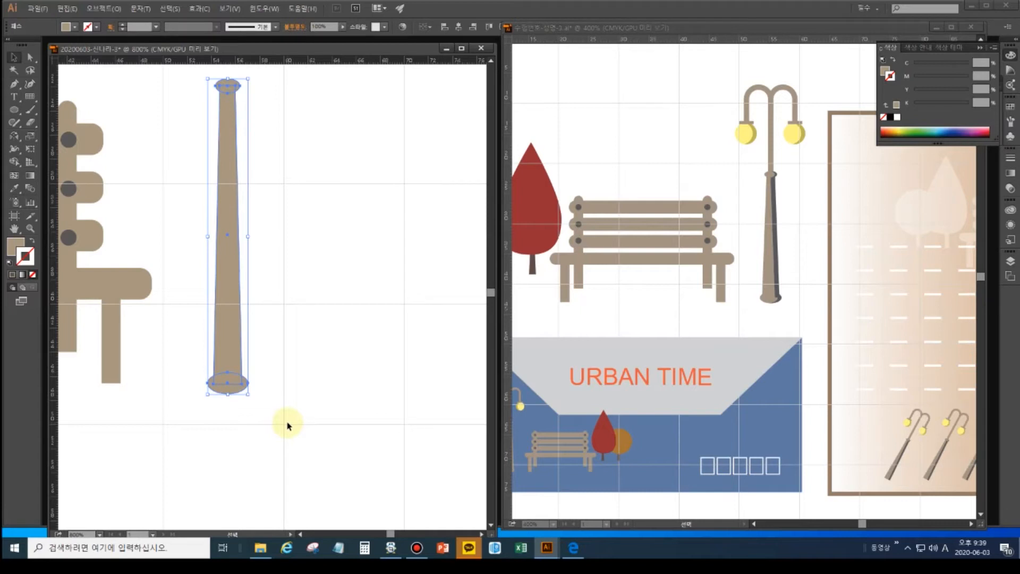
{"action": "left_click", "coordinate": [288, 425]}
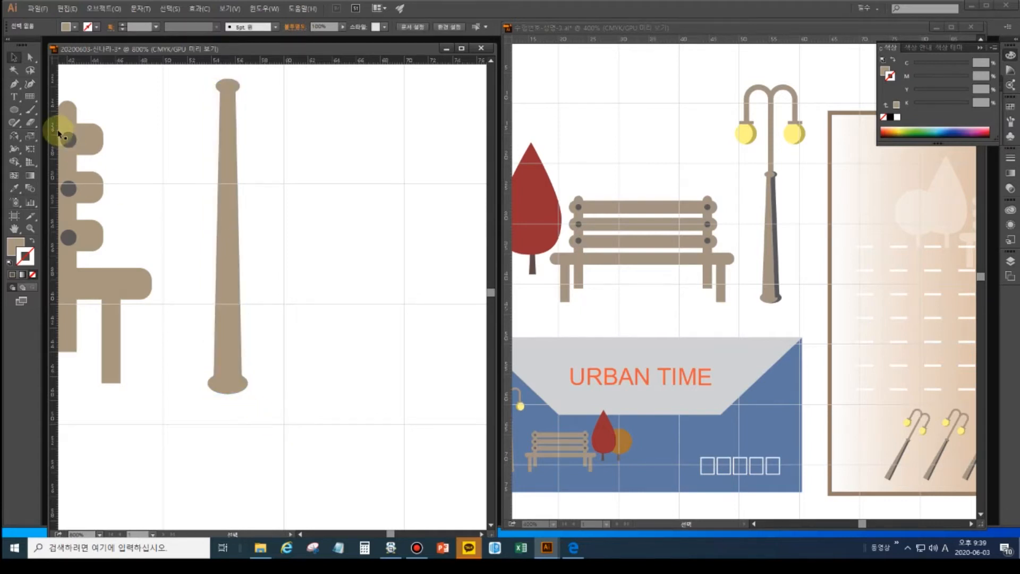
Sample the dark grey swatch as the fill colour and ready the Pen tool for the lamp pole's shadow.
{"action": "left_click", "coordinate": [14, 85]}
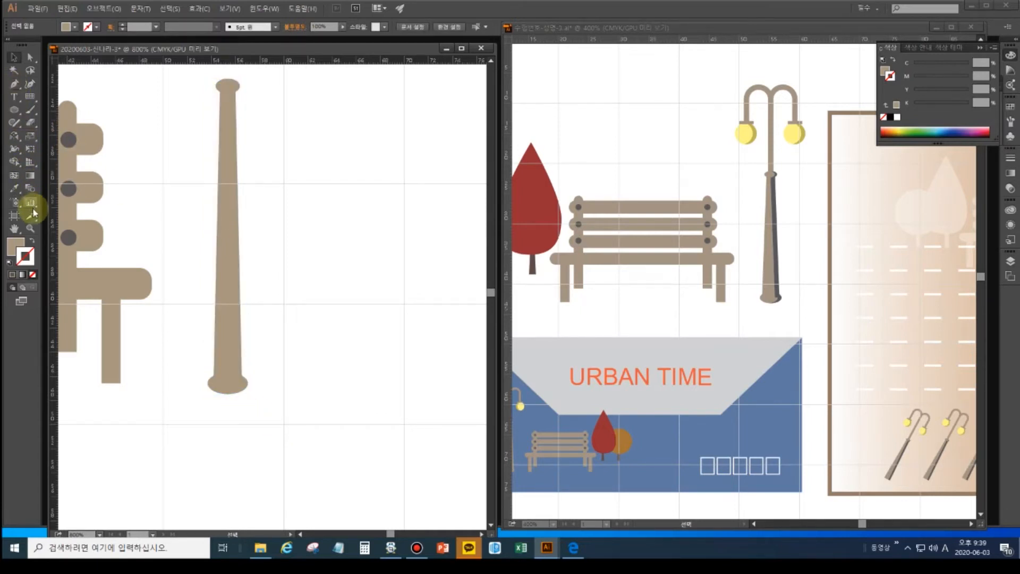
{"action": "double_click", "coordinate": [14, 229]}
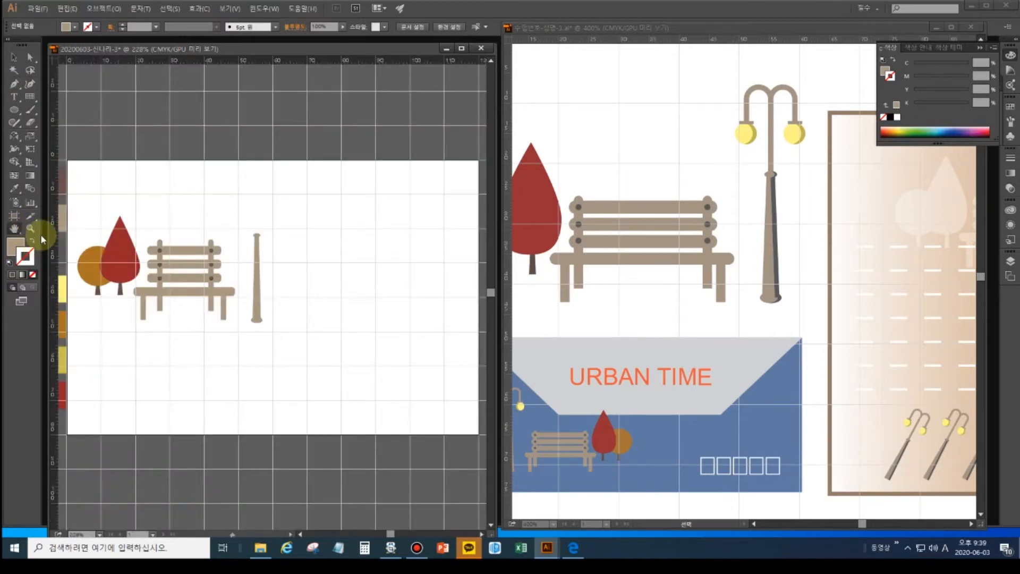
{"action": "left_click", "coordinate": [15, 188]}
{"action": "left_click", "coordinate": [60, 255]}
{"action": "left_click", "coordinate": [15, 84]}
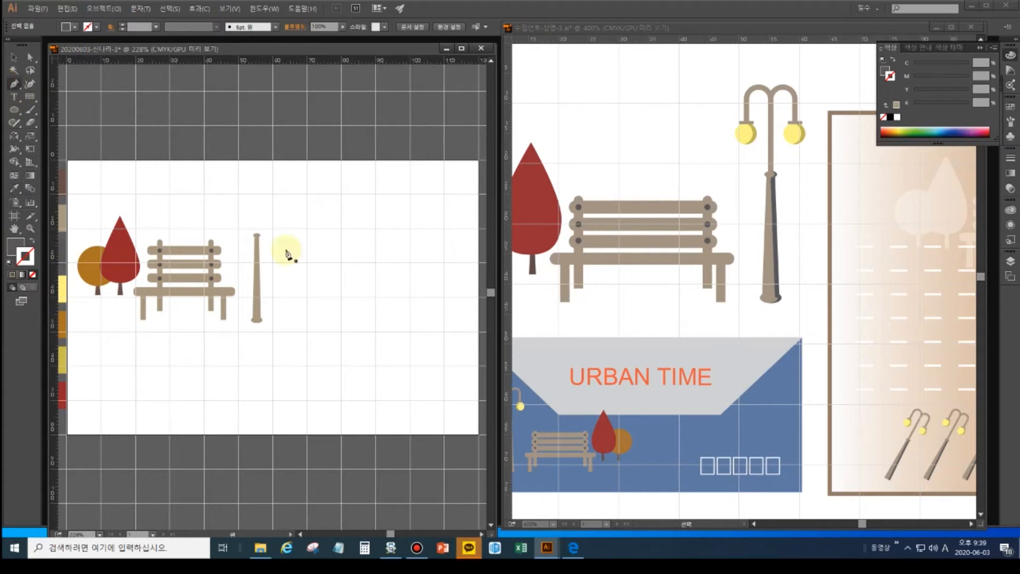
{"action": "key", "text": "ctrl+equal"}
{"action": "key", "text": "ctrl+equal"}
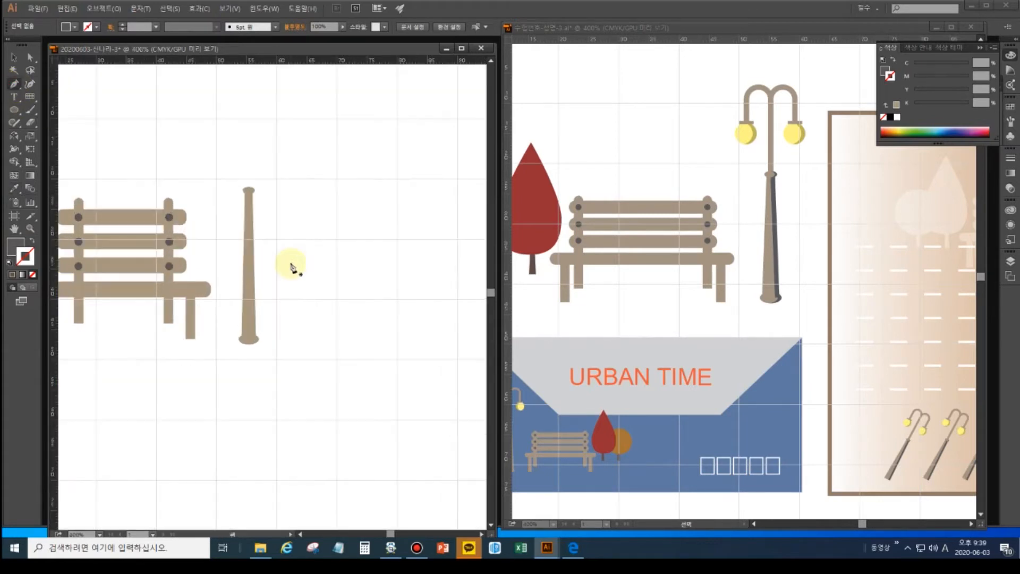
{"action": "key", "text": "ctrl+equal"}
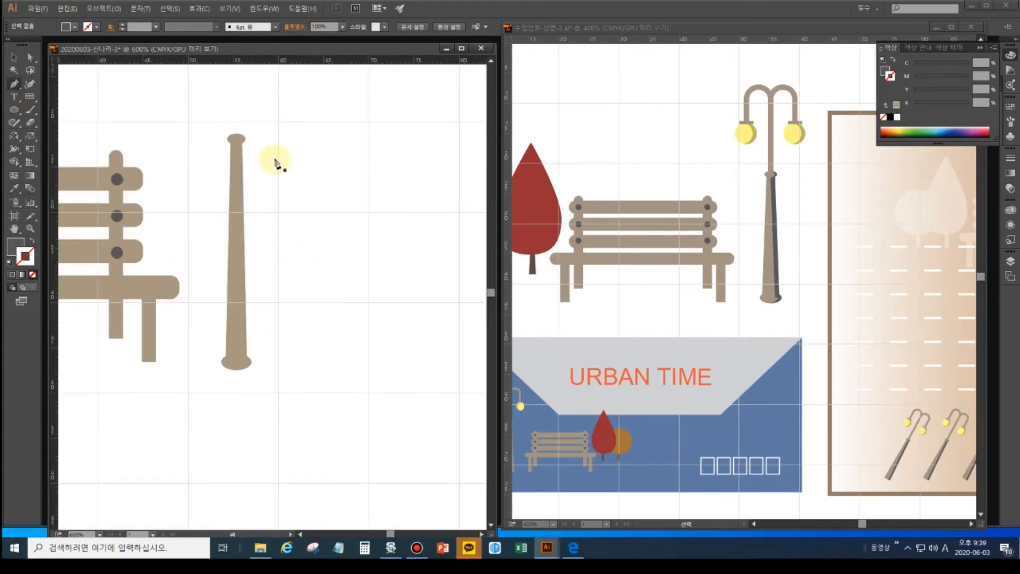
Start the pole's dark grey shadow with a curve inside the top ellipse and a straight edge down to the base ellipse.
{"action": "left_click", "coordinate": [239, 136]}
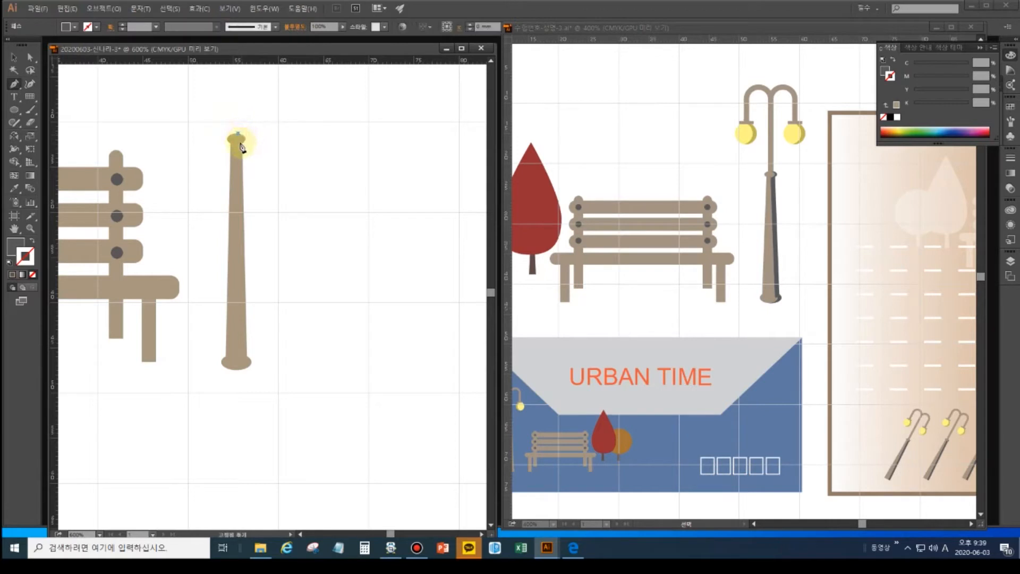
{"action": "left_click_drag", "start_coordinate": [245, 138], "coordinate": [232, 147]}
{"action": "left_click", "coordinate": [238, 143]}
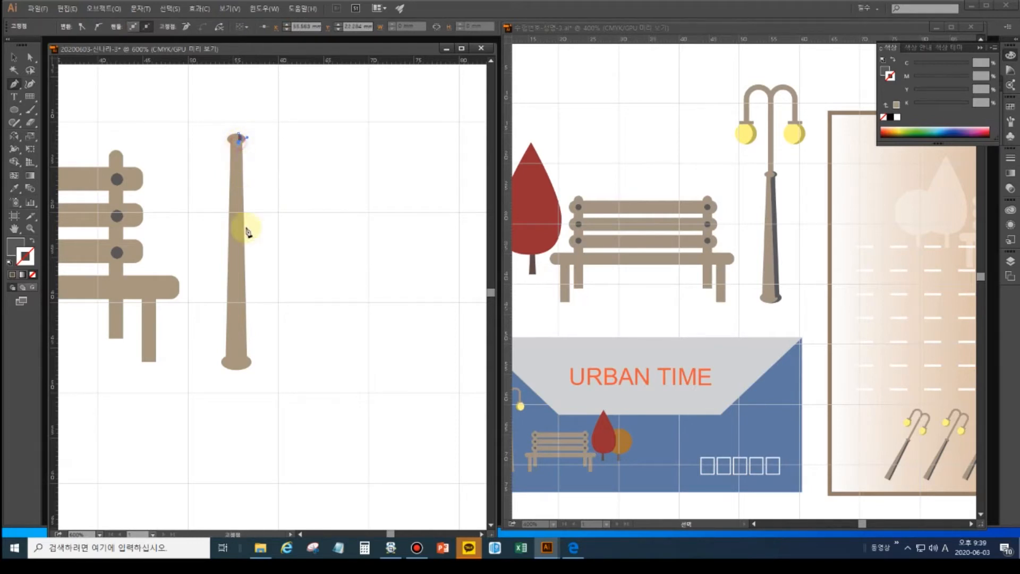
{"action": "left_click", "coordinate": [243, 357]}
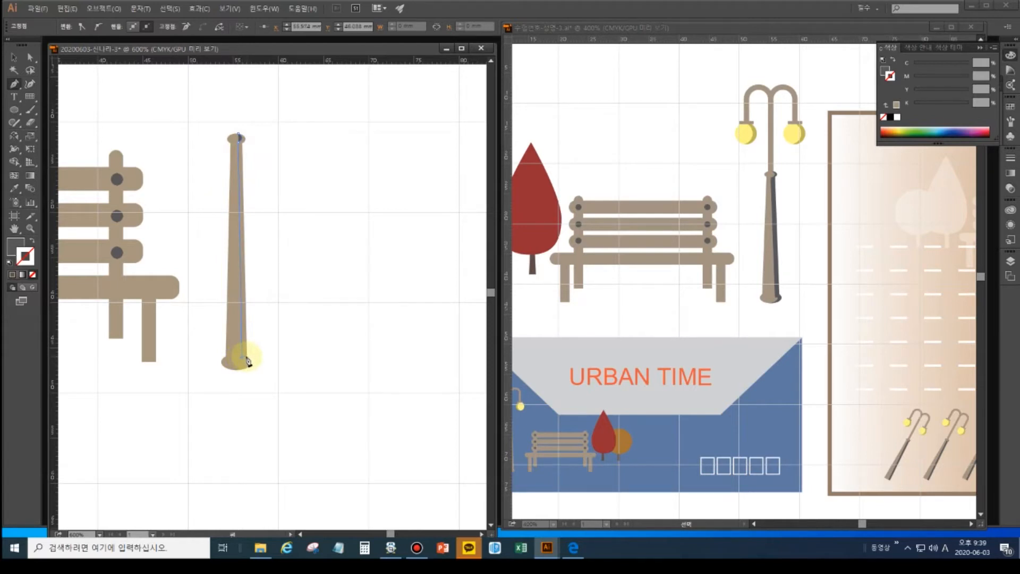
{"action": "left_click", "coordinate": [246, 357]}
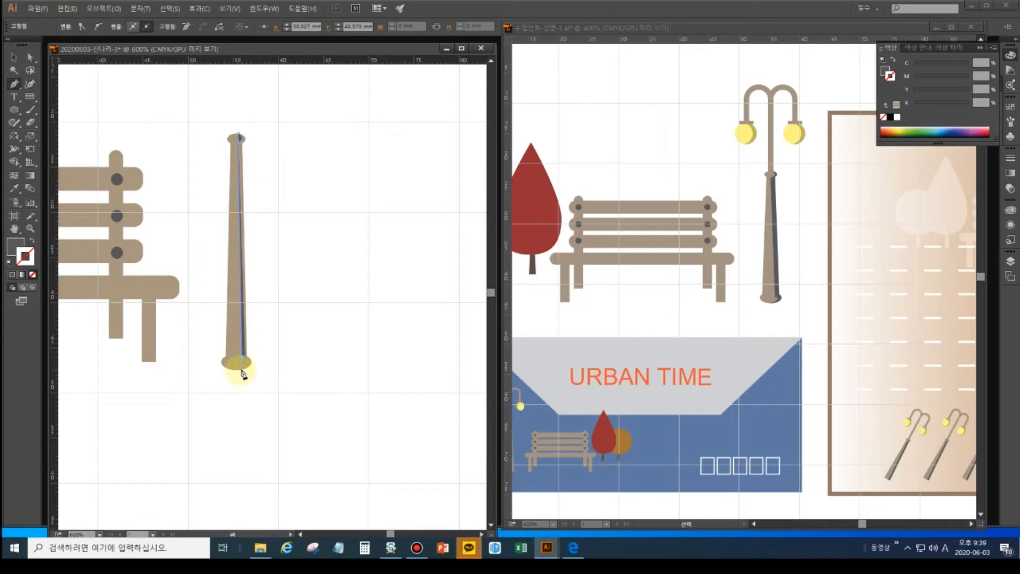
Continue the shadow outline in curves around the right part of the base ellipse, ending at the pole's right edge.
{"action": "left_click_drag", "start_coordinate": [241, 370], "coordinate": [234, 369]}
{"action": "left_click_drag", "start_coordinate": [232, 376], "coordinate": [242, 378]}
{"action": "left_click", "coordinate": [242, 370]}
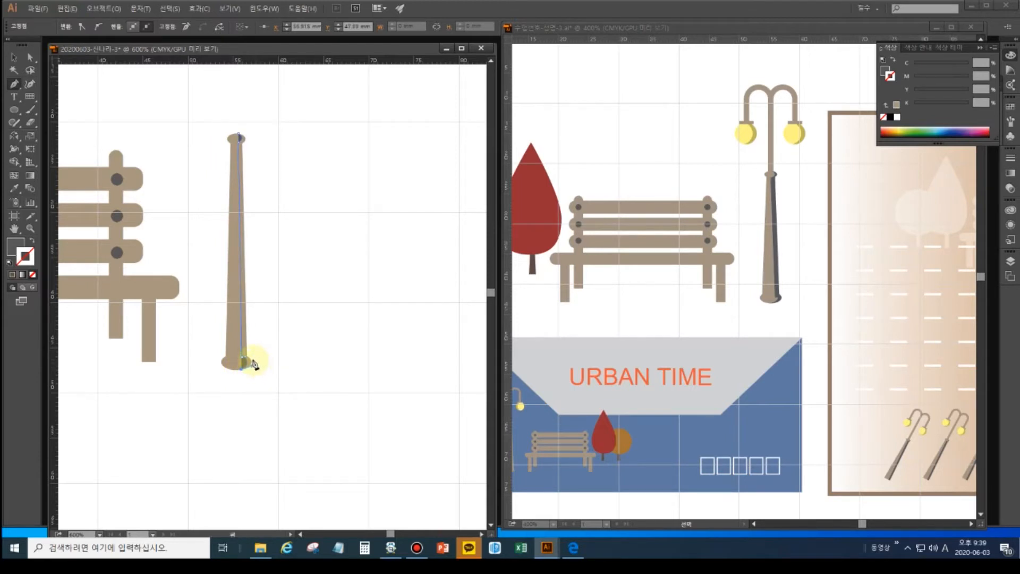
{"action": "left_click_drag", "start_coordinate": [252, 361], "coordinate": [255, 367]}
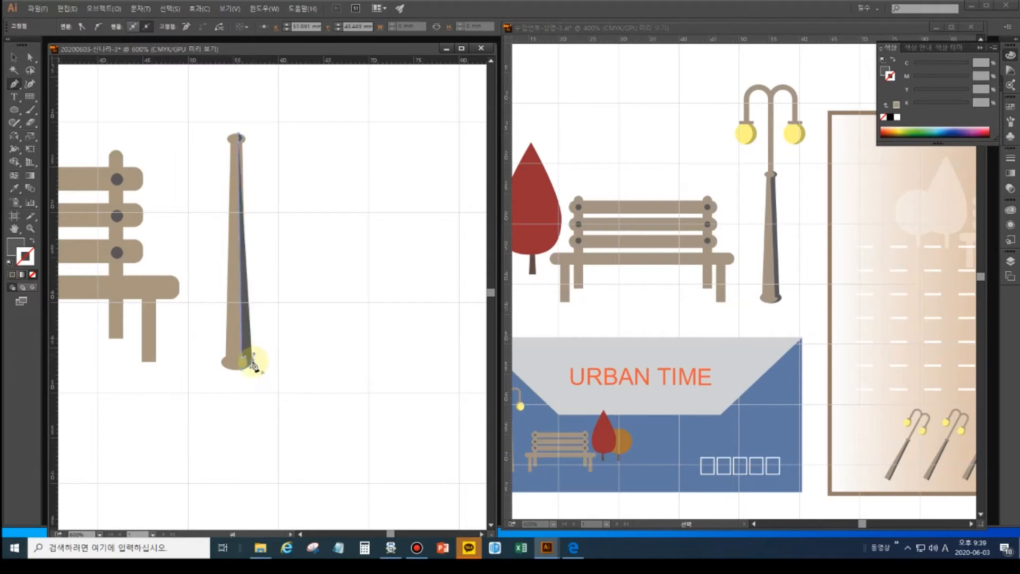
{"action": "left_click", "coordinate": [252, 362]}
{"action": "left_click_drag", "start_coordinate": [248, 355], "coordinate": [243, 352]}
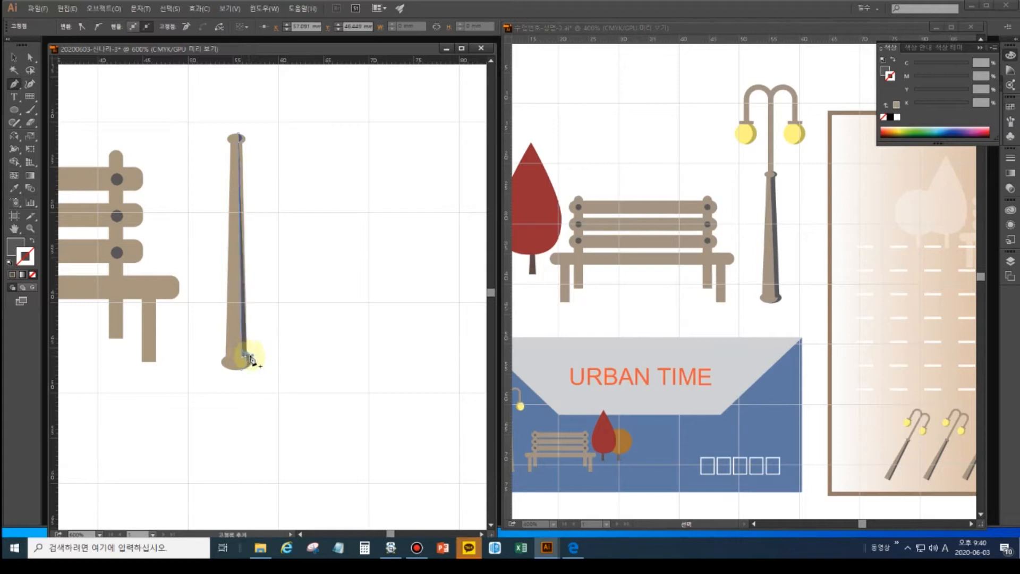
{"action": "left_click", "coordinate": [247, 355]}
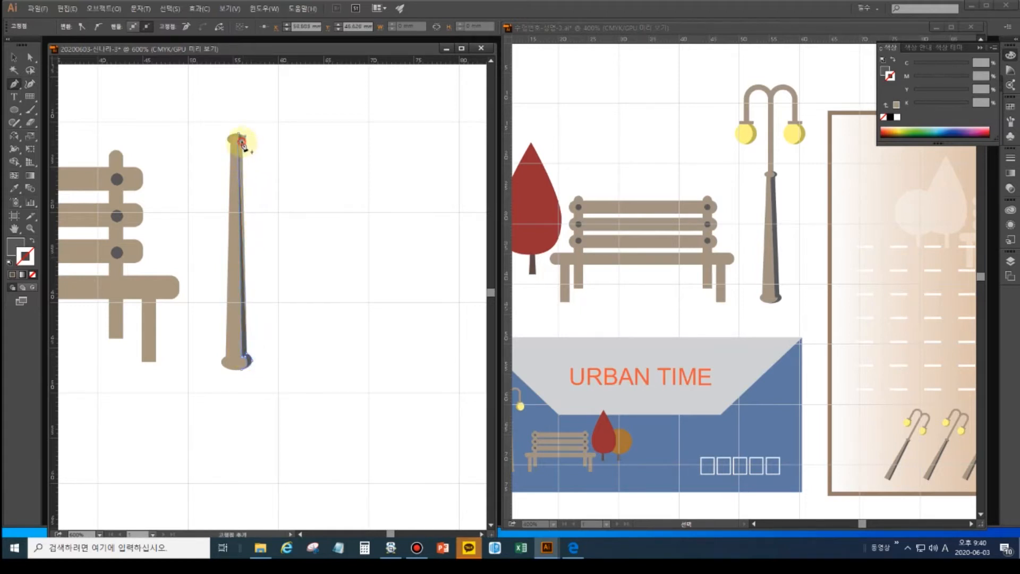
Run the shadow outline up the pole's right edge, close it around the top ellipse's right part, and deselect it.
{"action": "left_click", "coordinate": [243, 145]}
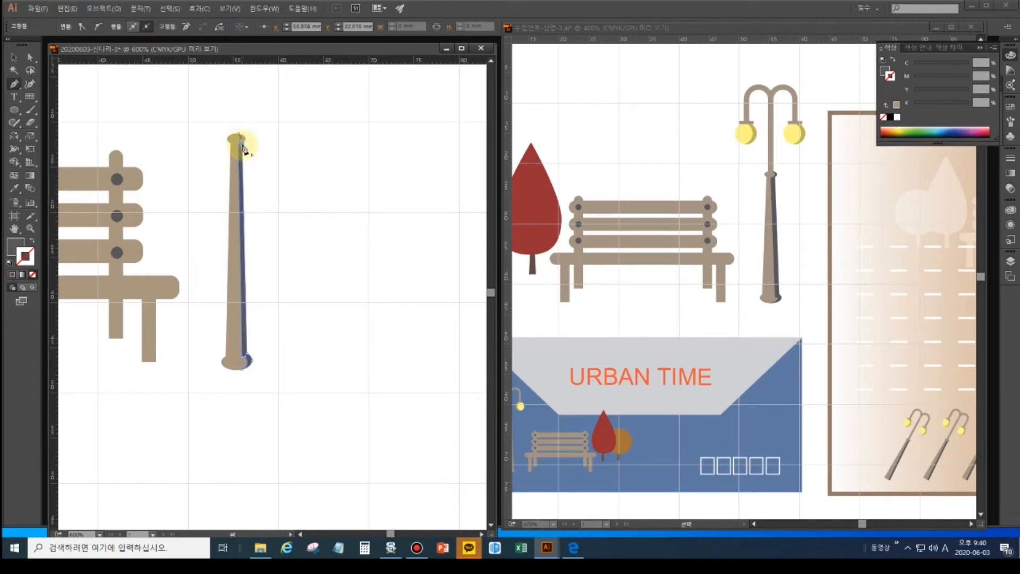
{"action": "left_click", "coordinate": [243, 145]}
{"action": "left_click_drag", "start_coordinate": [238, 134], "coordinate": [227, 132]}
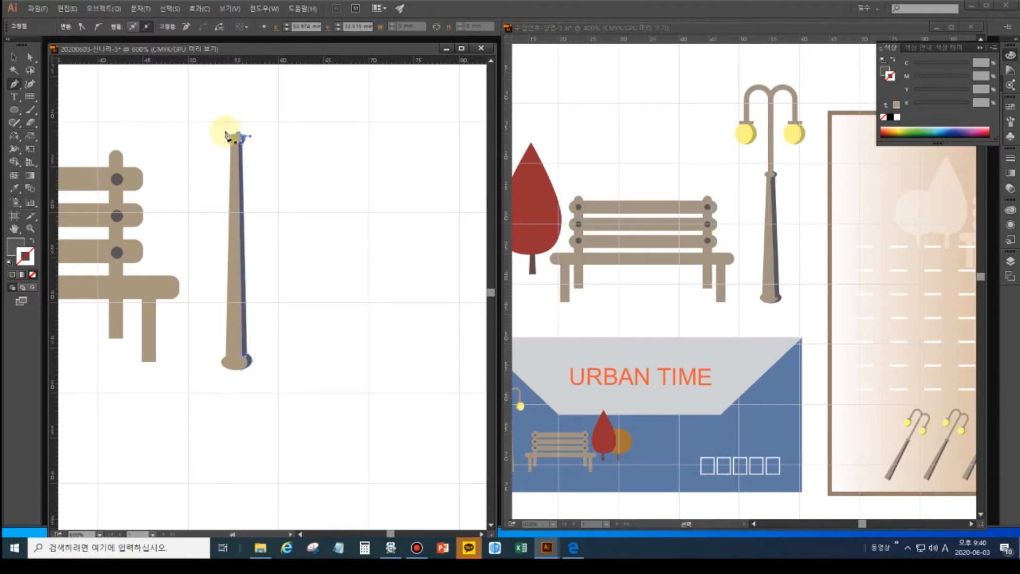
{"action": "left_click", "coordinate": [286, 234], "text": "ctrl"}
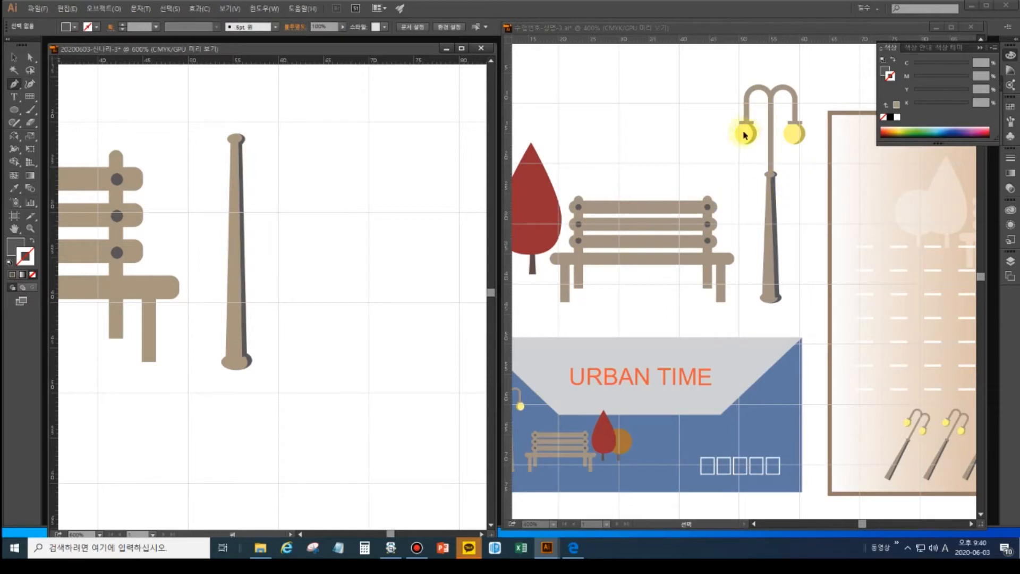
Draw an upright, fully rounded rectangle about 5.4 mm wide just above the lamp pole as the base for the lamp arm.
{"action": "double_click", "coordinate": [14, 229]}
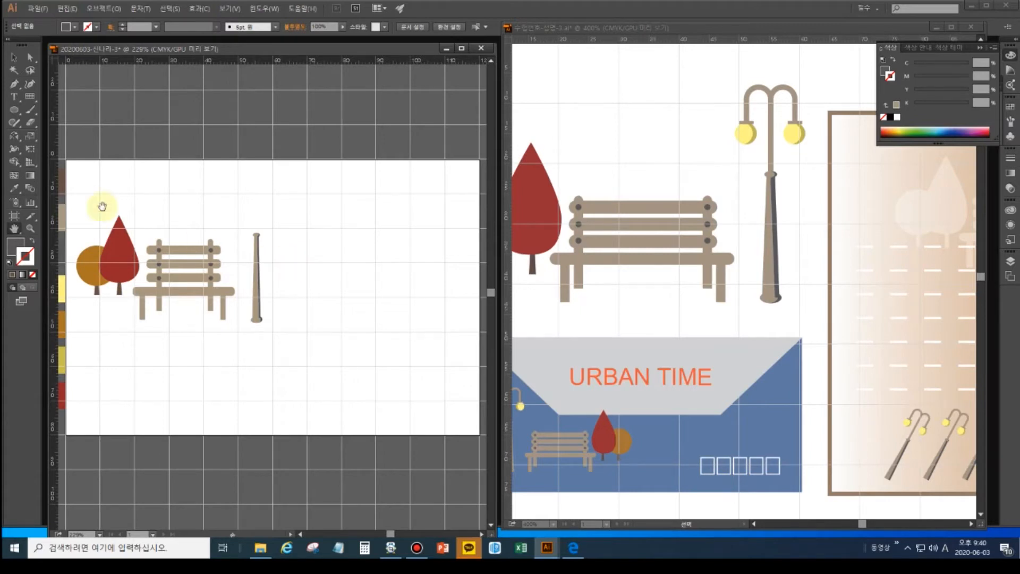
{"action": "left_click", "coordinate": [19, 112]}
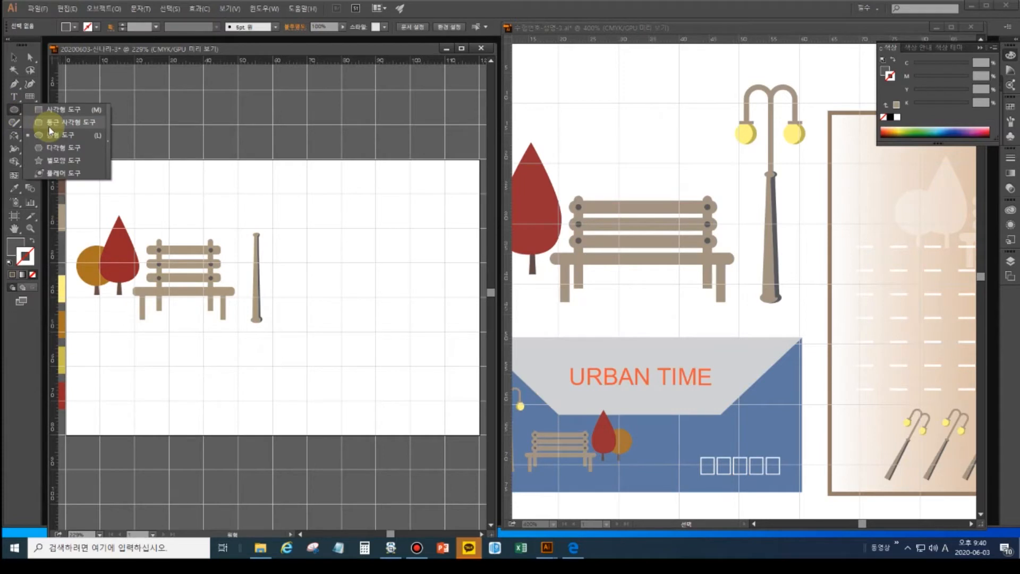
{"action": "left_click", "coordinate": [50, 125]}
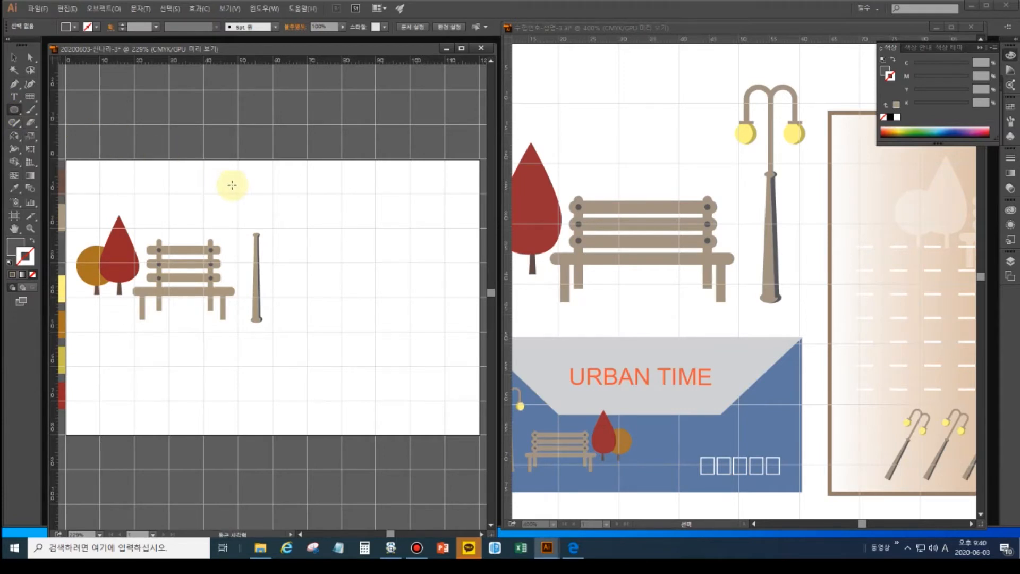
{"action": "left_click_drag", "start_coordinate": [231, 183], "coordinate": [255, 224]}
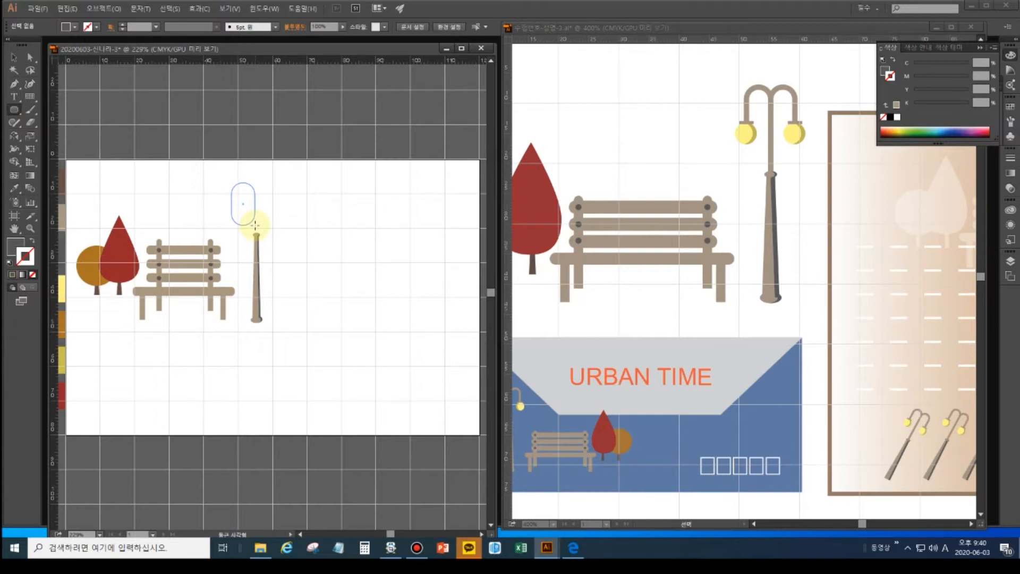
{"action": "left_click_drag", "start_coordinate": [255, 224], "coordinate": [258, 225]}
{"action": "left_click_drag", "start_coordinate": [258, 225], "coordinate": [258, 225]}
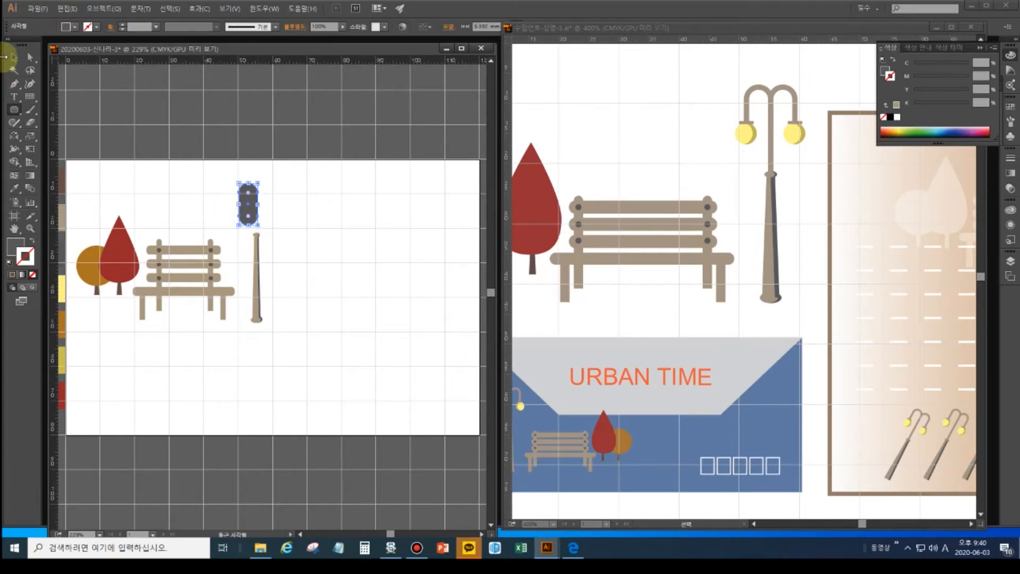
Fill the rounded rectangle above the pole with the beige colour sampled from the swatches beside the artboard.
{"action": "left_click", "coordinate": [31, 242]}
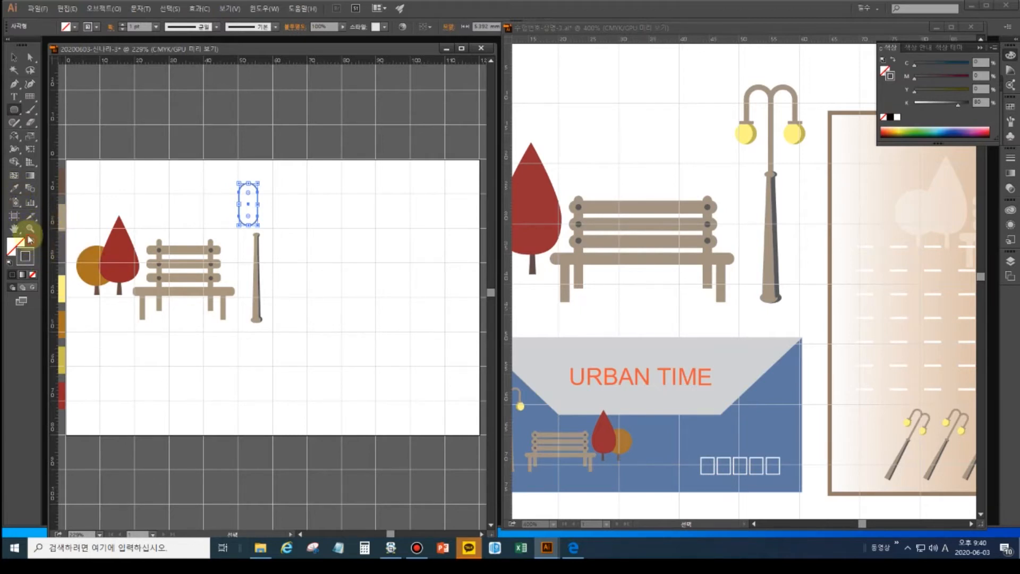
{"action": "key", "text": "shift+x"}
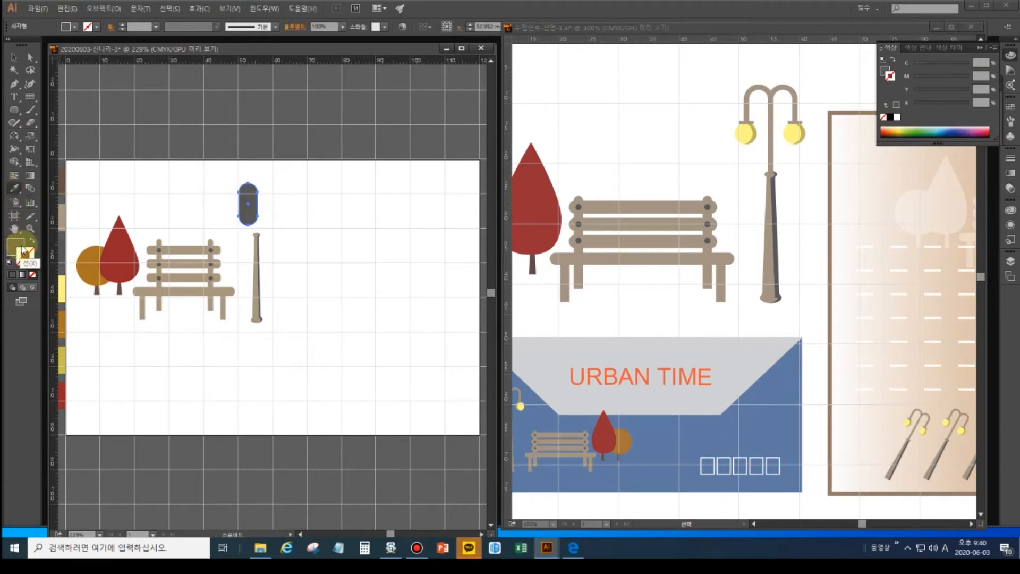
{"action": "left_click", "coordinate": [15, 243]}
{"action": "left_click", "coordinate": [63, 230]}
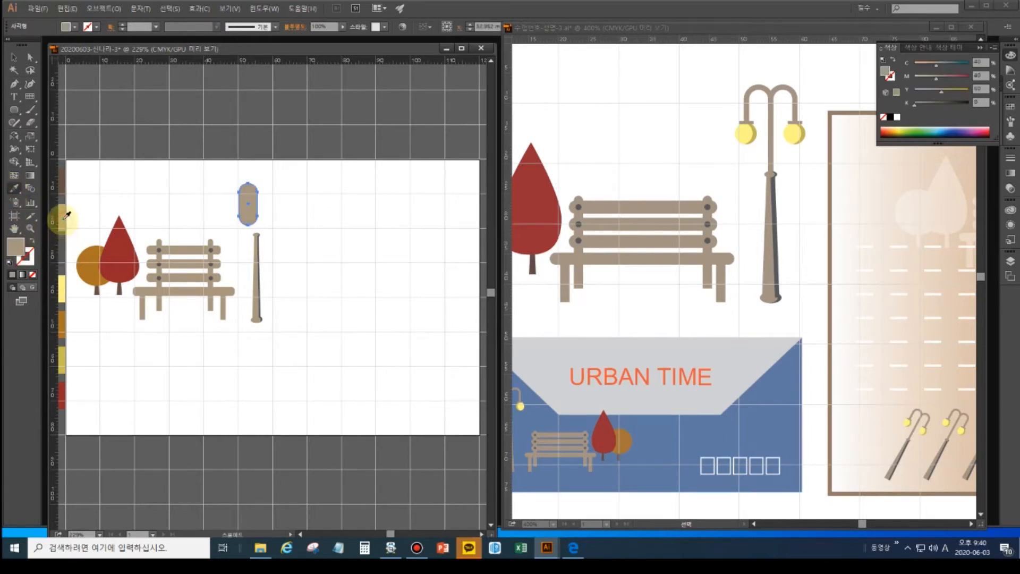
Turn the rounded rectangle's beige fill into a stroke with no fill, and set the stroke weight to 4 pt.
{"action": "left_click", "coordinate": [29, 57]}
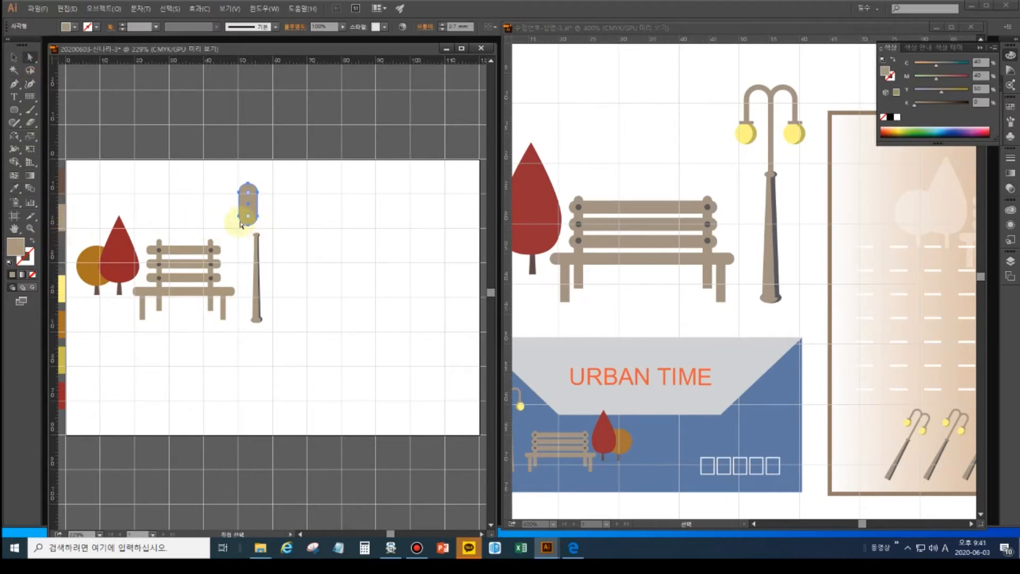
{"action": "left_click", "coordinate": [31, 241]}
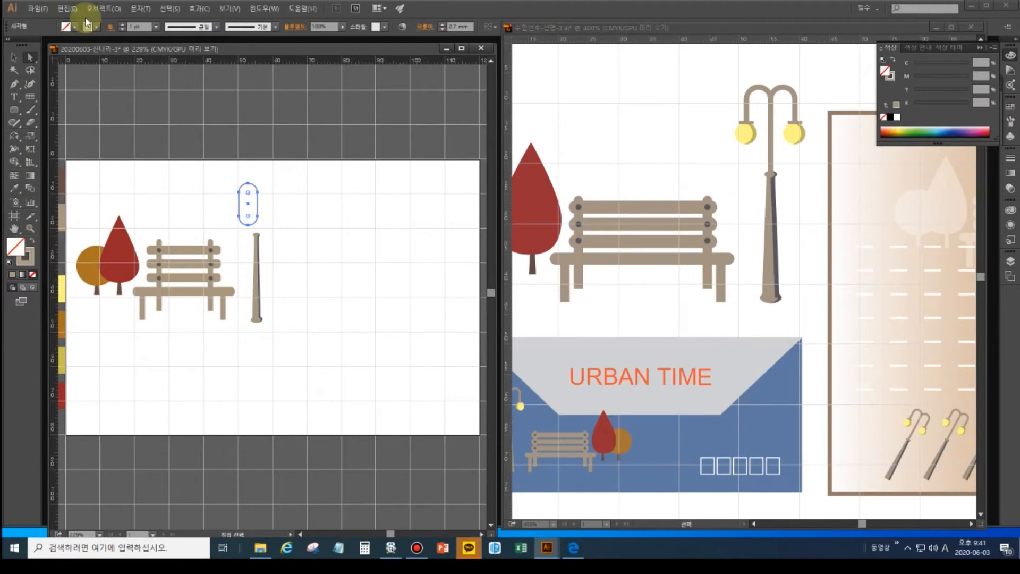
{"action": "left_click", "coordinate": [123, 27]}
{"action": "left_click", "coordinate": [123, 26]}
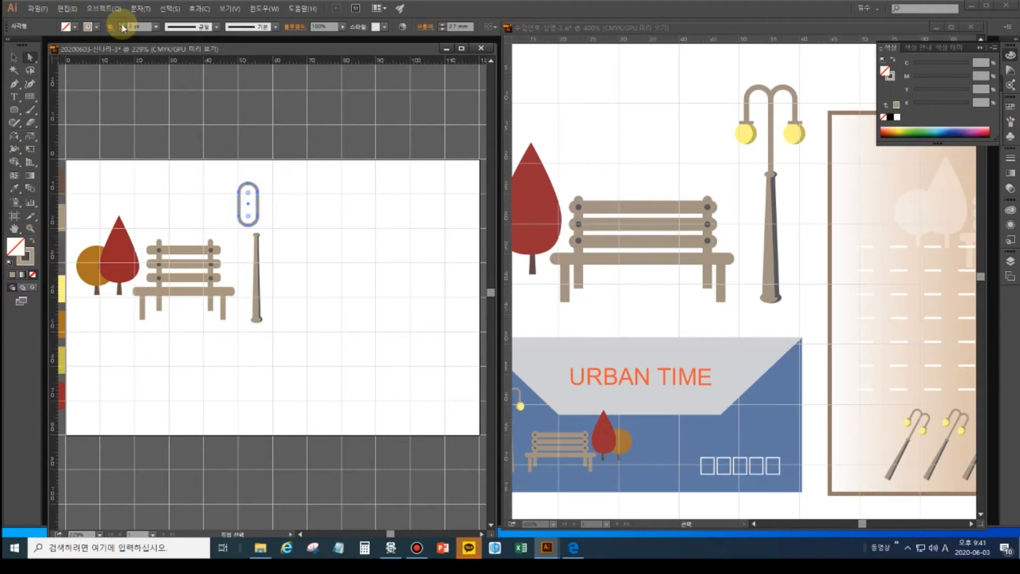
{"action": "left_click", "coordinate": [123, 27]}
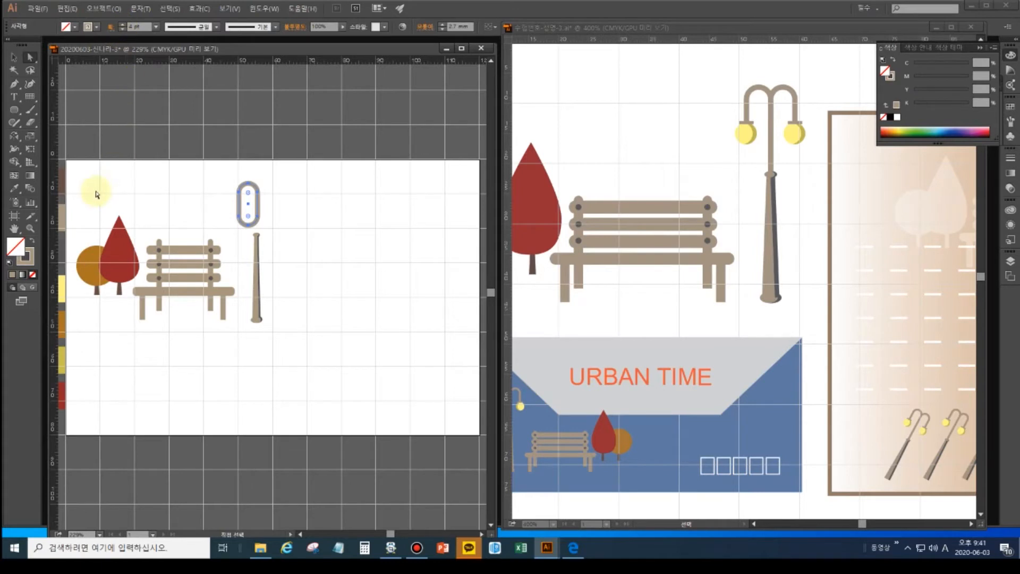
Delete the rounded rectangle's bottom curve to leave an open arch, and select the anchor point ending its left leg.
{"action": "left_click", "coordinate": [252, 221]}
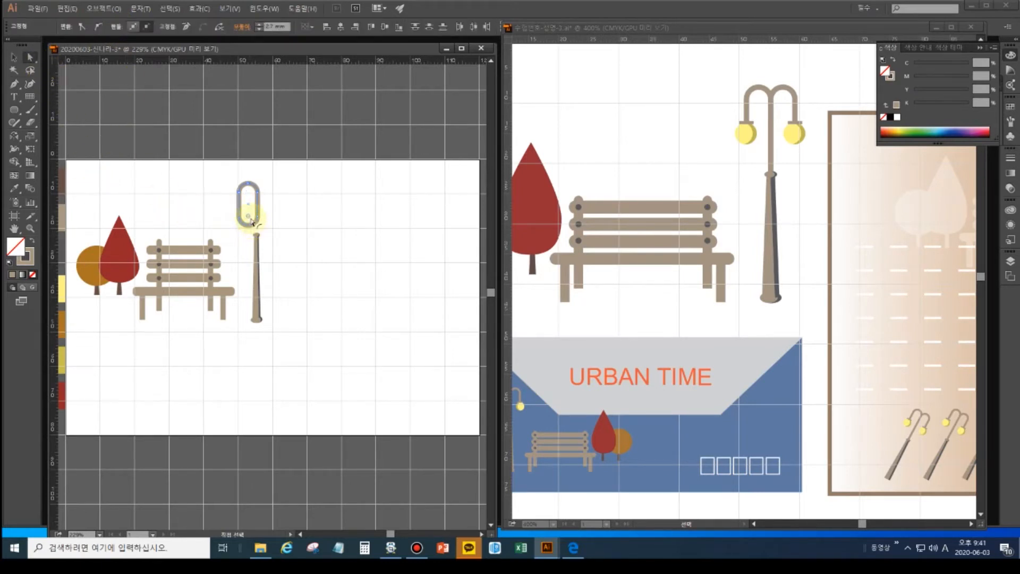
{"action": "key", "text": "Delete"}
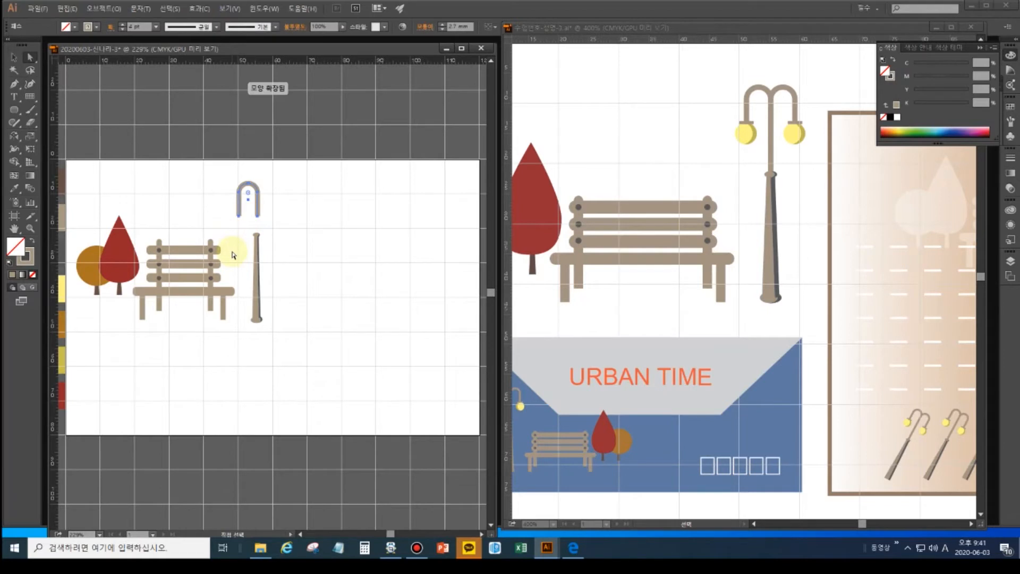
{"action": "left_click", "coordinate": [246, 216]}
{"action": "left_click", "coordinate": [243, 224]}
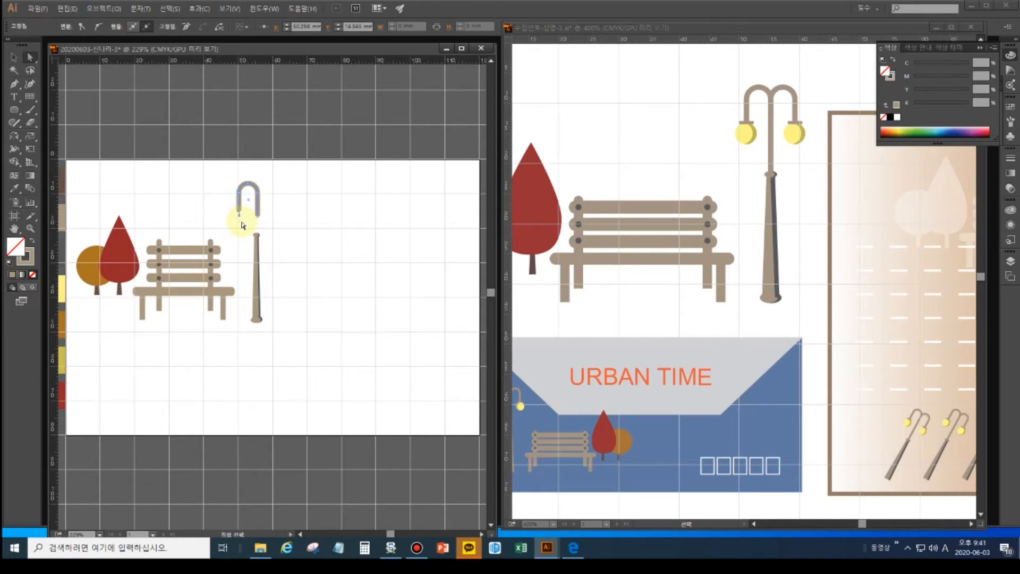
Lengthen the arch's right leg down to the pole's top and convert the arch's stroke to an outlined shape.
{"action": "left_click", "coordinate": [254, 211]}
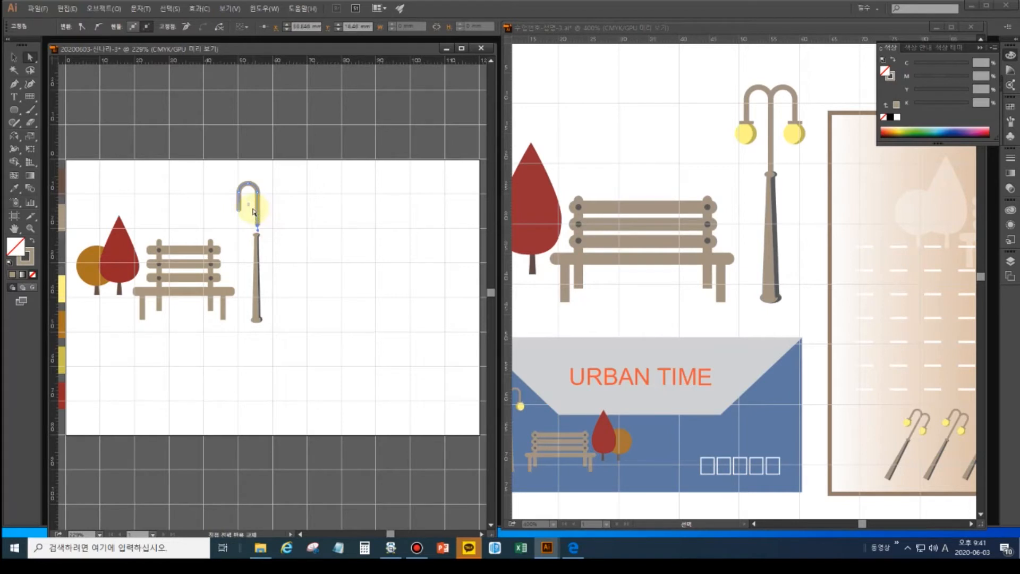
{"action": "key", "text": "Down"}
{"action": "left_click", "coordinate": [104, 9]}
{"action": "mouse_move", "coordinate": [159, 222]}
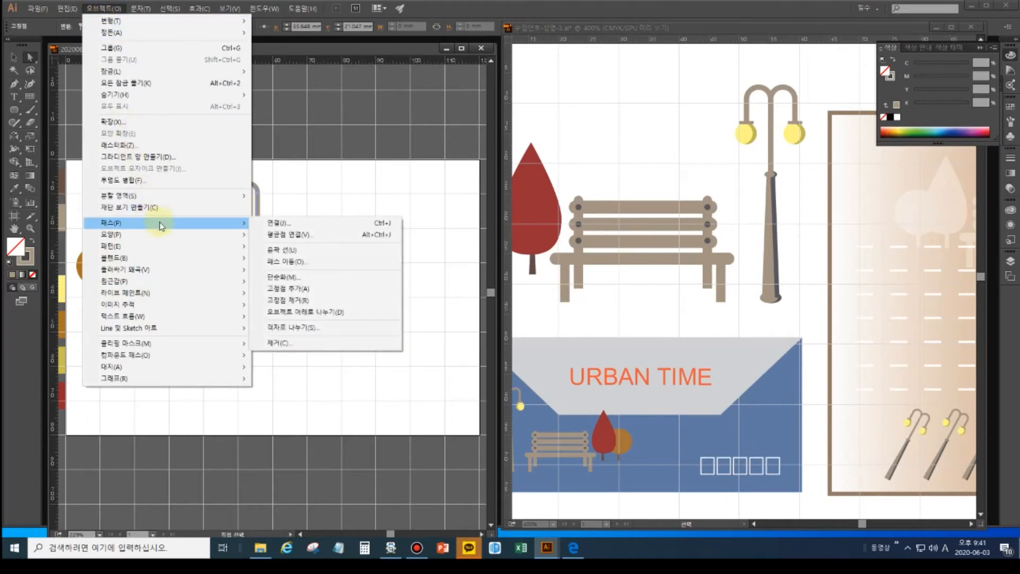
{"action": "left_click", "coordinate": [280, 251]}
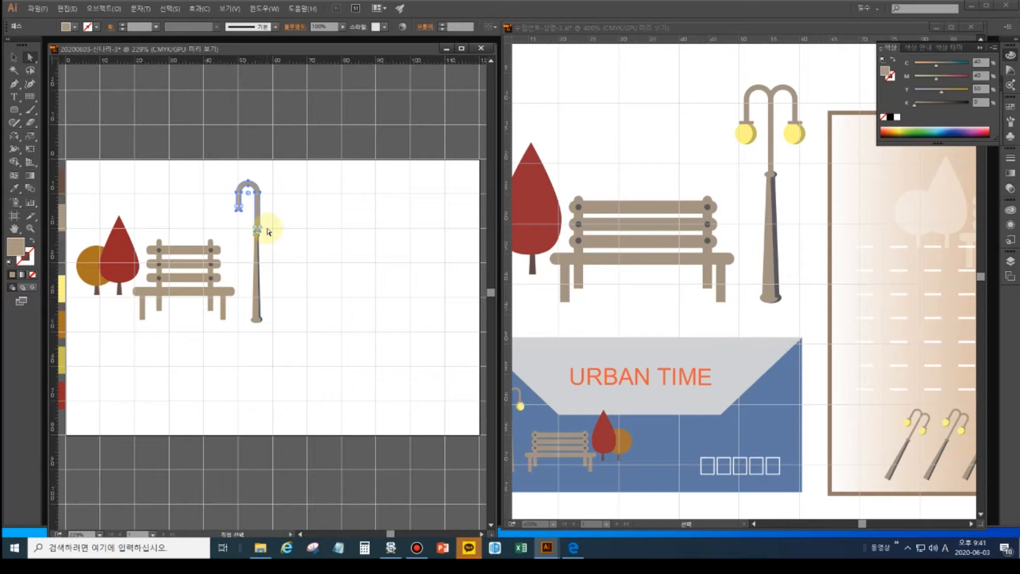
{"action": "left_click", "coordinate": [287, 235]}
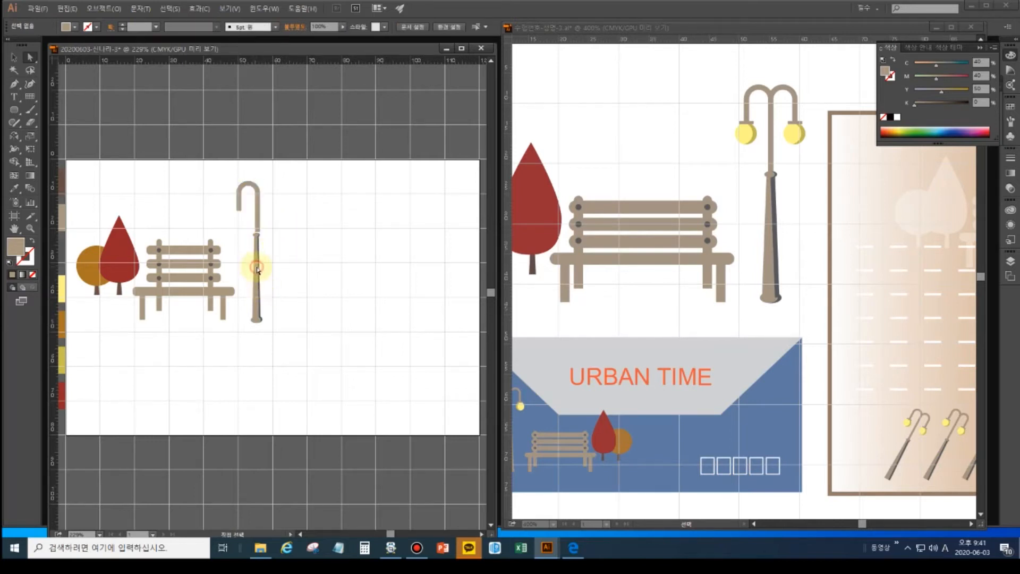
Unlock all locked objects, select every piece of the lamp pole and group them.
{"action": "left_click_drag", "start_coordinate": [275, 342], "coordinate": [247, 225]}
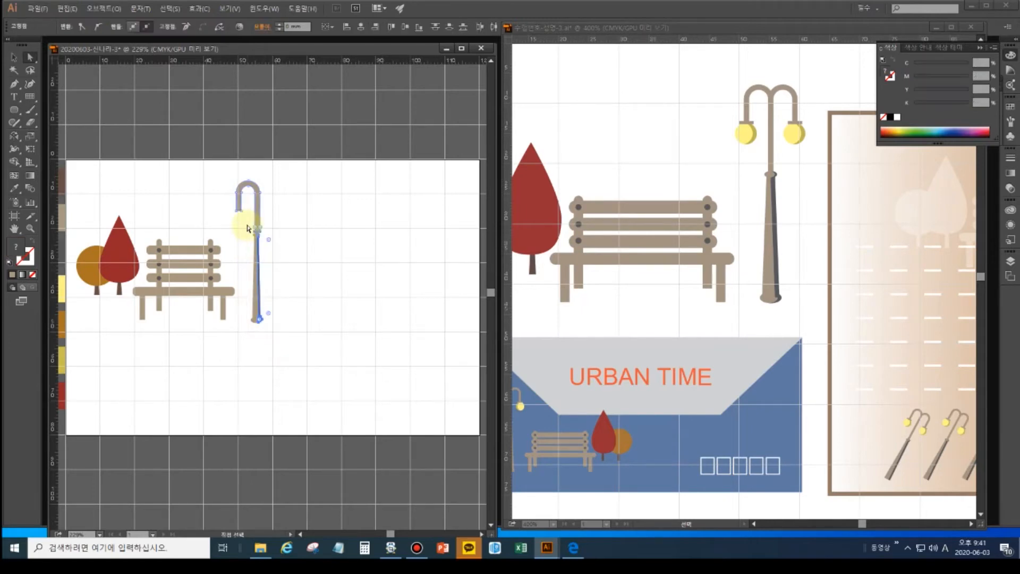
{"action": "left_click", "coordinate": [268, 343]}
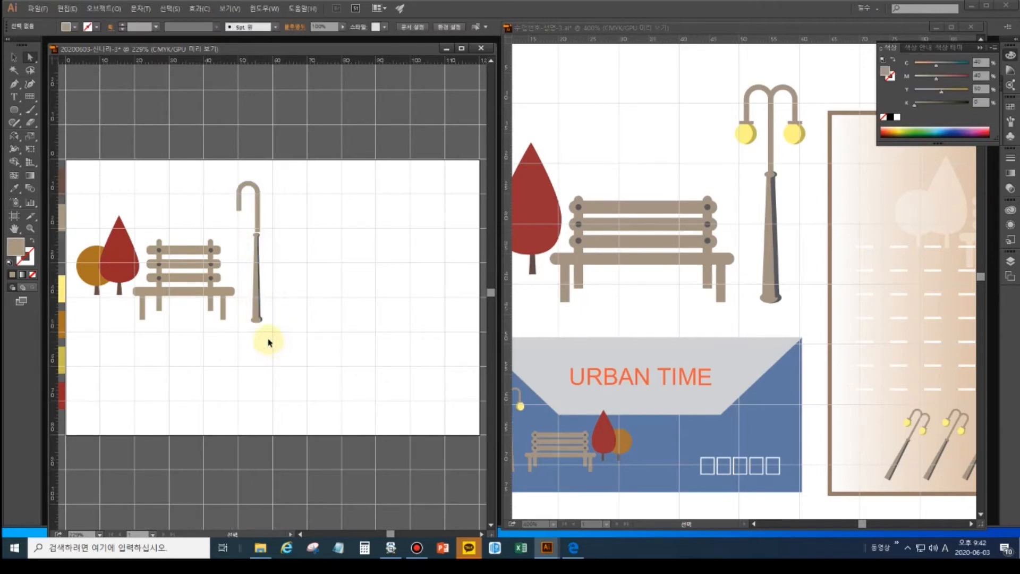
{"action": "key", "text": "ctrl+alt+2"}
{"action": "left_click", "coordinate": [808, 39]}
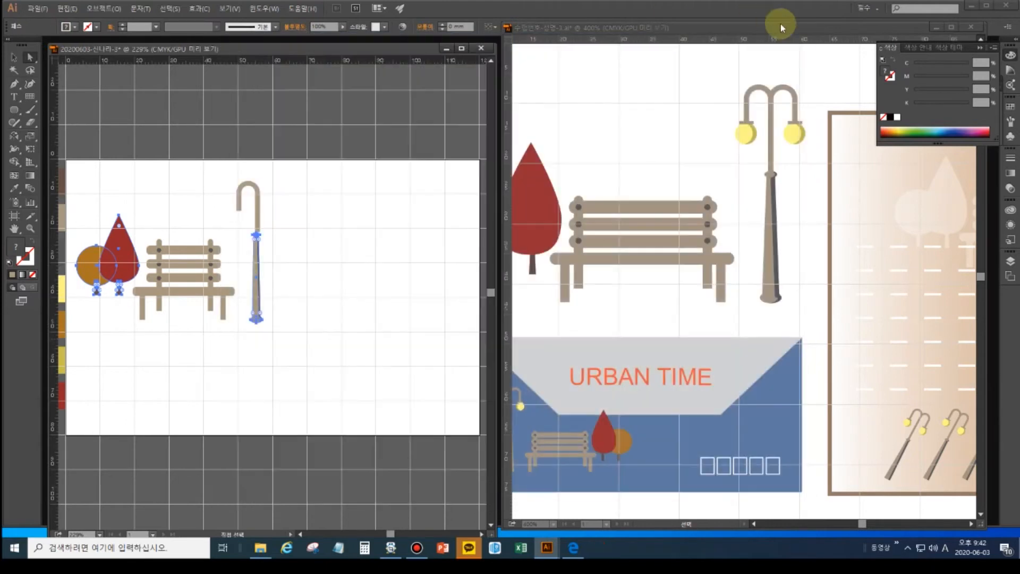
{"action": "left_click_drag", "start_coordinate": [285, 342], "coordinate": [248, 236]}
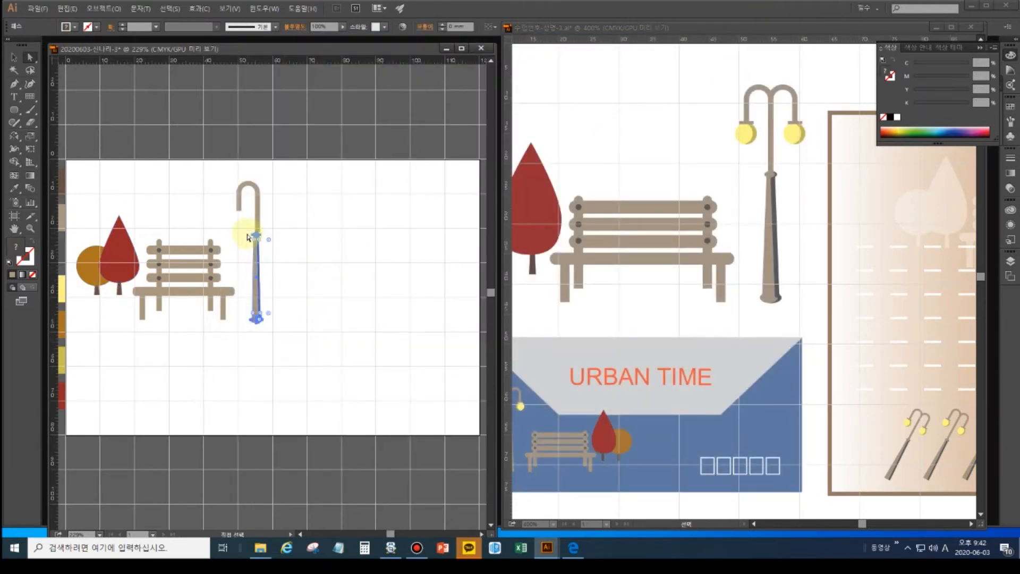
{"action": "key", "text": "v"}
{"action": "key", "text": "a"}
Widen the pole group slightly on both sides and move it up a little to line up under the arm.
{"action": "key", "text": "ctrl+plus"}
{"action": "key", "text": "ctrl+plus"}
{"action": "key", "text": "ctrl+plus"}
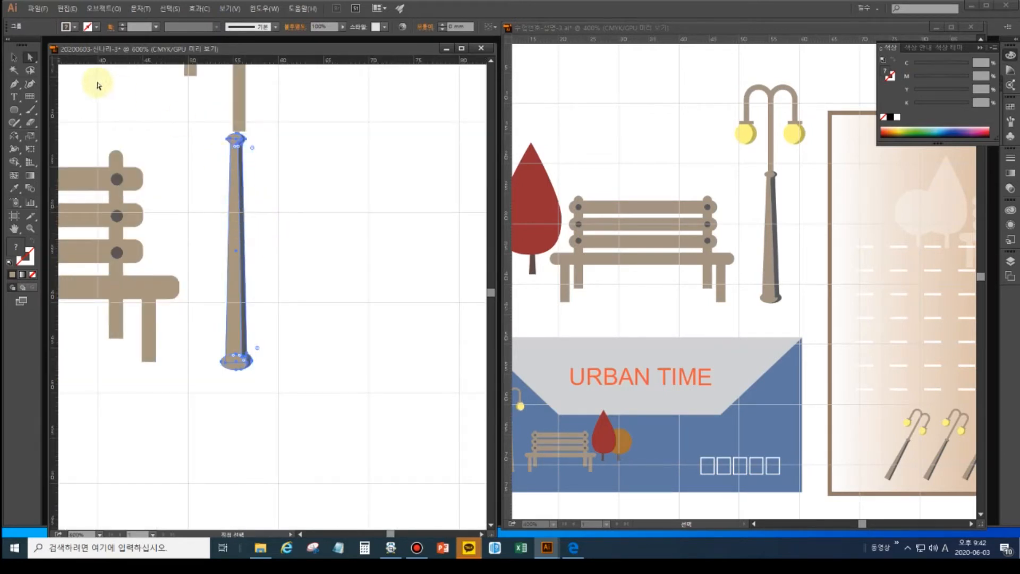
{"action": "left_click", "coordinate": [22, 62]}
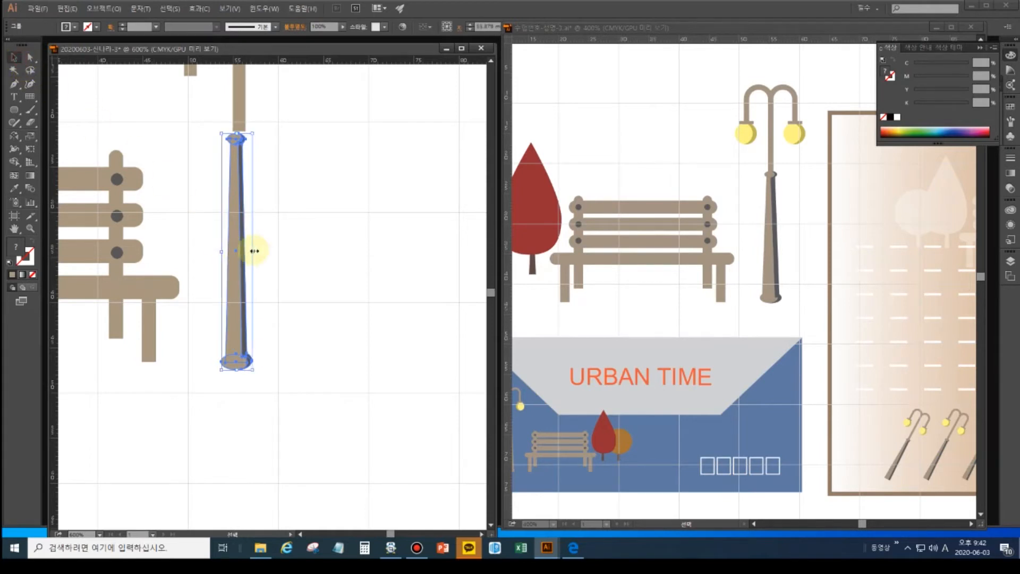
{"action": "left_click_drag", "start_coordinate": [259, 250], "coordinate": [263, 250]}
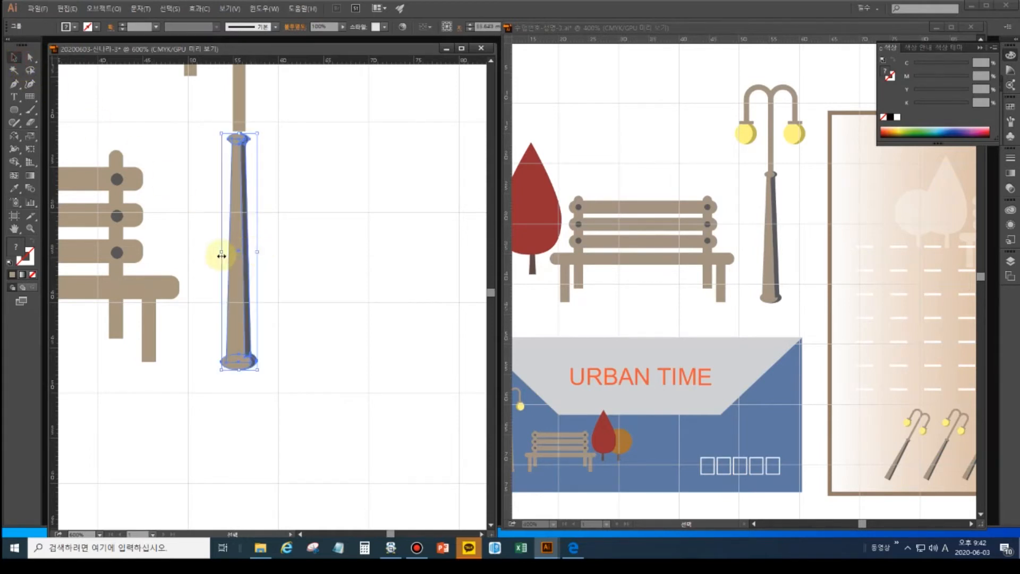
{"action": "left_click_drag", "start_coordinate": [220, 252], "coordinate": [218, 251]}
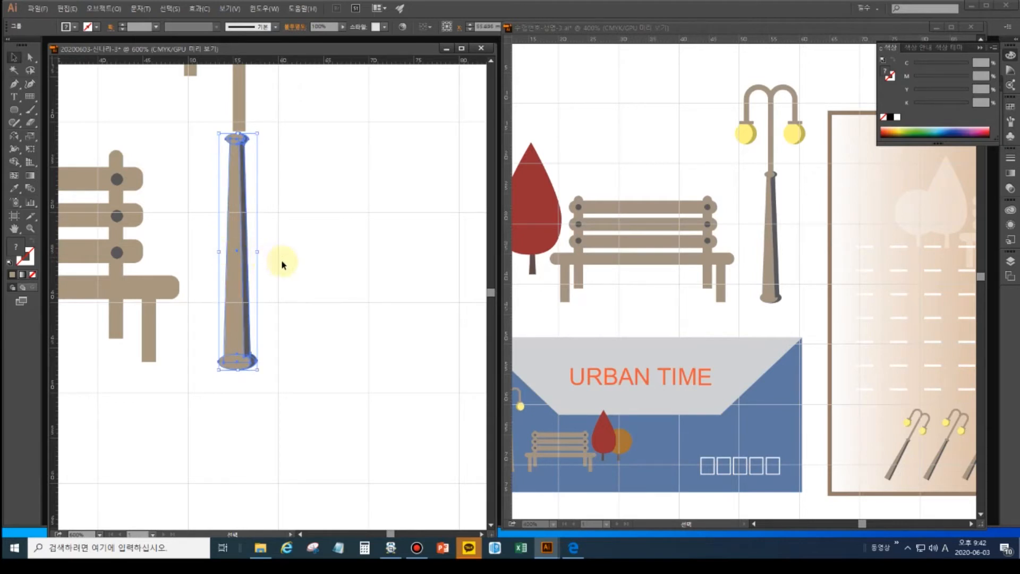
{"action": "left_click_drag", "start_coordinate": [237, 186], "coordinate": [238, 182]}
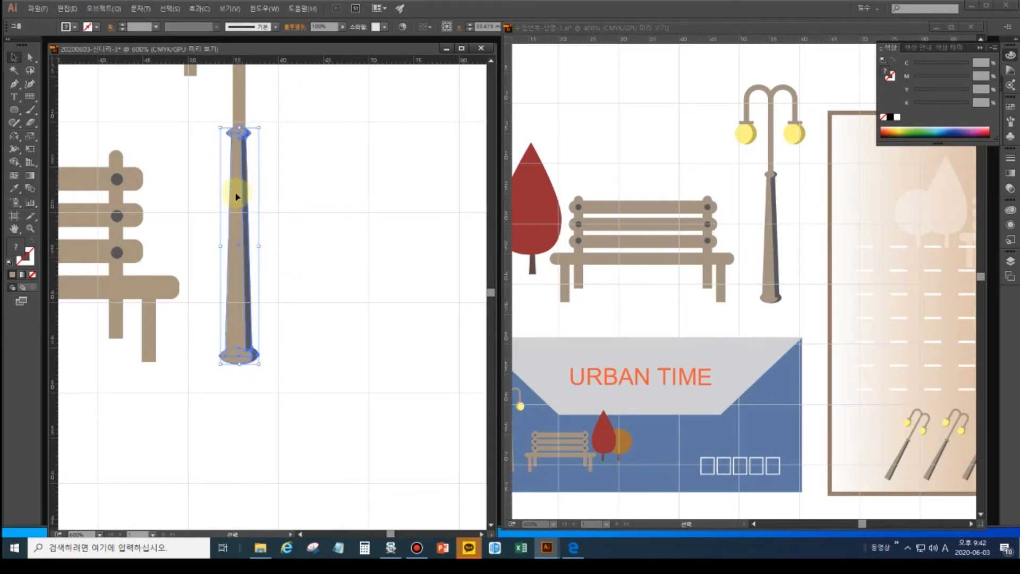
{"action": "double_click", "coordinate": [14, 229]}
{"action": "left_click", "coordinate": [172, 374]}
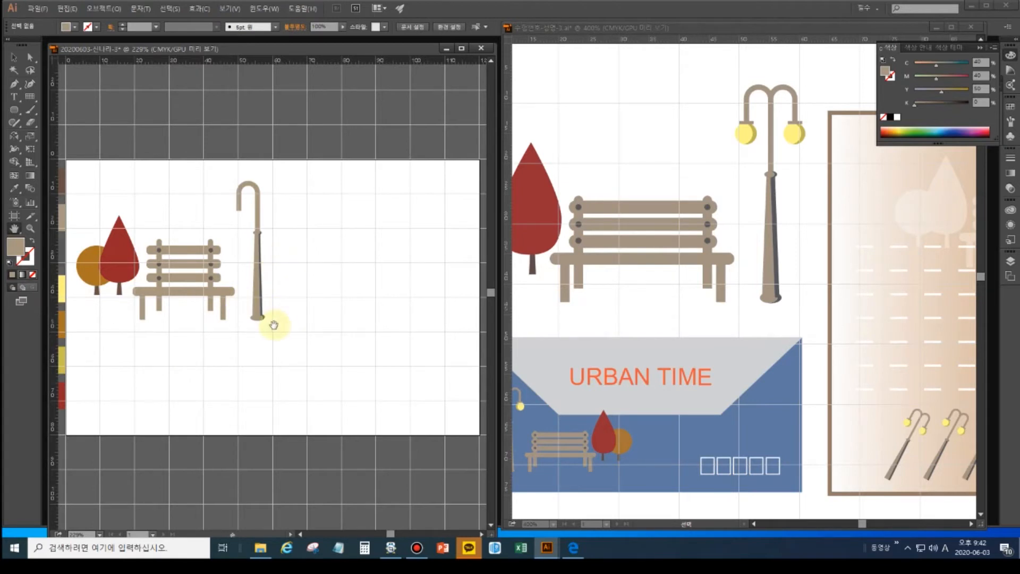
Nudge the lamp pole group down by three small increments.
{"action": "left_click", "coordinate": [15, 57]}
{"action": "left_click", "coordinate": [259, 251]}
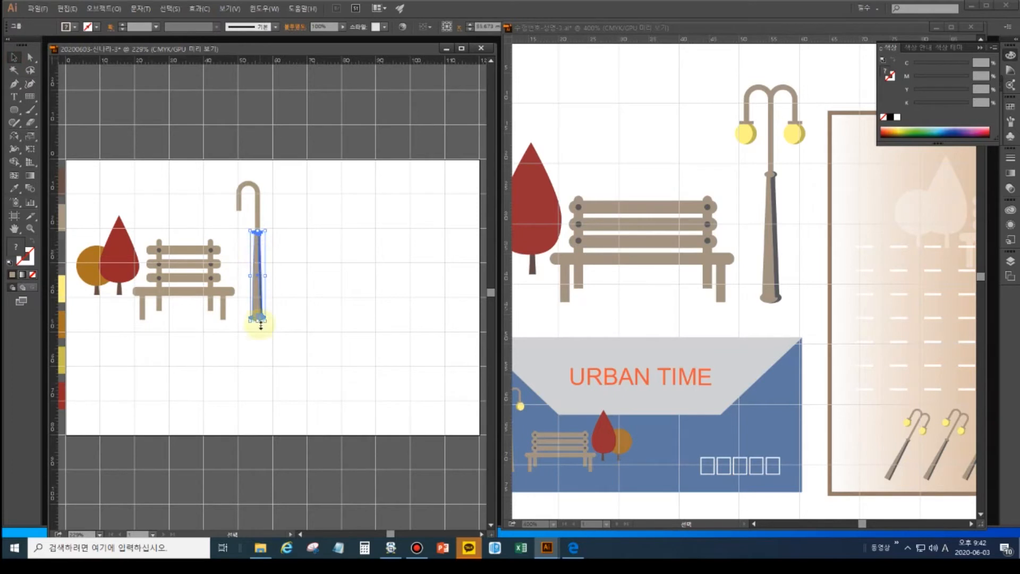
{"action": "key", "text": "Down"}
{"action": "key", "text": "Down"}
{"action": "key", "text": "Down"}
Extend the lower end of the arm's long leg down so it overlaps the pole's top.
{"action": "left_click", "coordinate": [260, 204]}
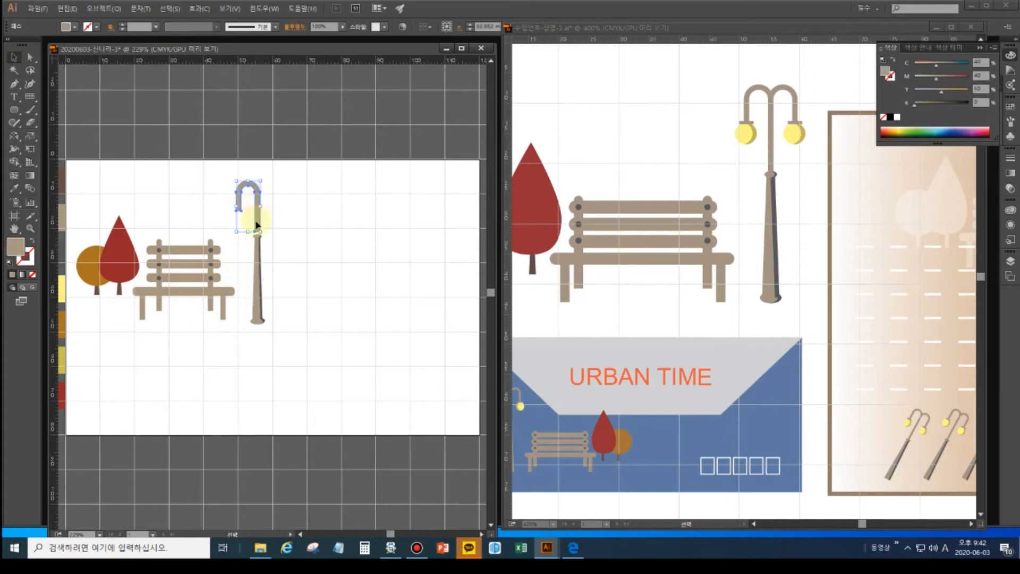
{"action": "left_click", "coordinate": [30, 57]}
{"action": "left_click_drag", "start_coordinate": [247, 222], "coordinate": [270, 237]}
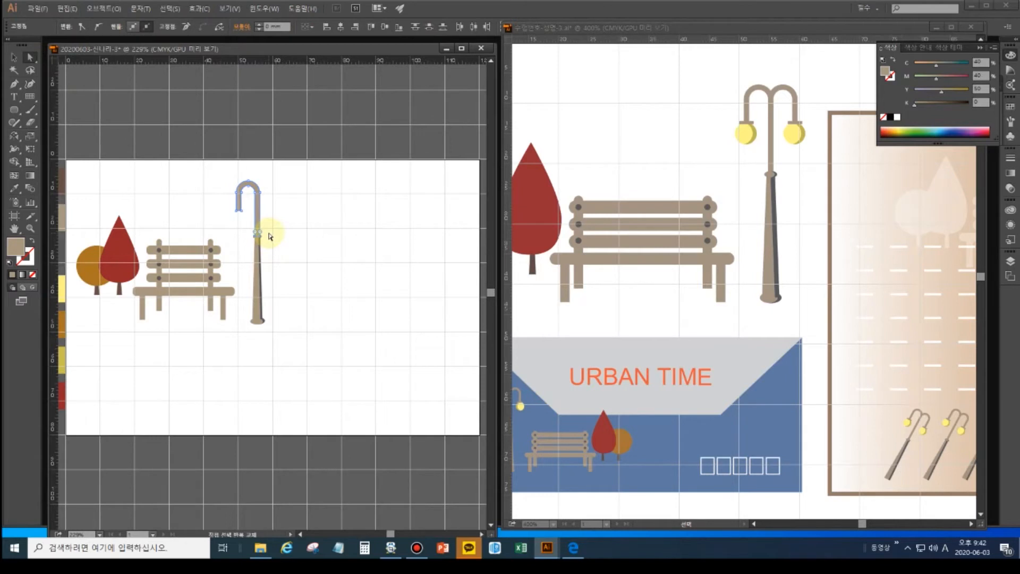
{"action": "left_click", "coordinate": [259, 215]}
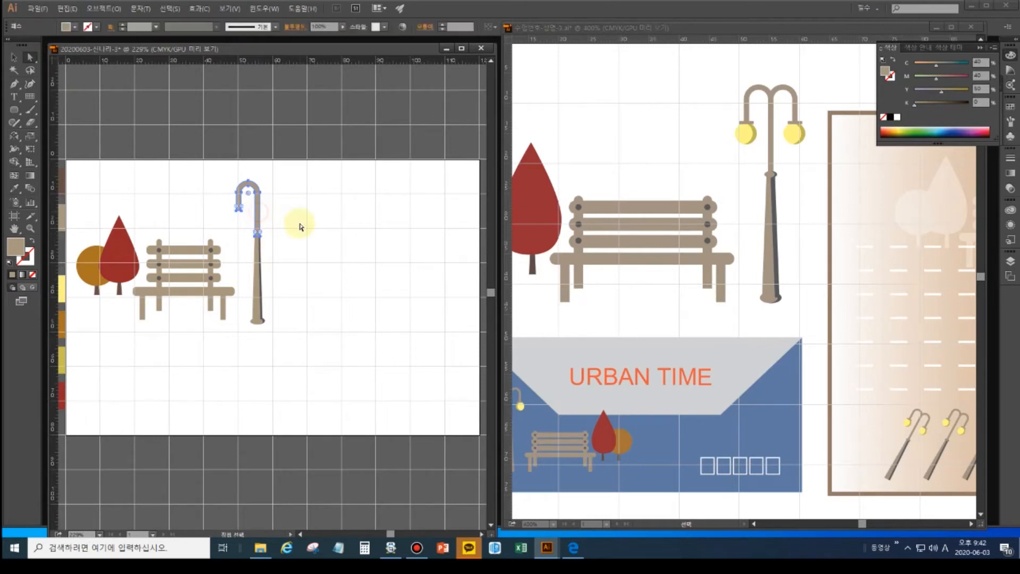
Send the curved lamp arm to the back, behind the pole.
{"action": "key", "text": "v"}
{"action": "key", "text": "a"}
{"action": "right_click", "coordinate": [260, 209]}
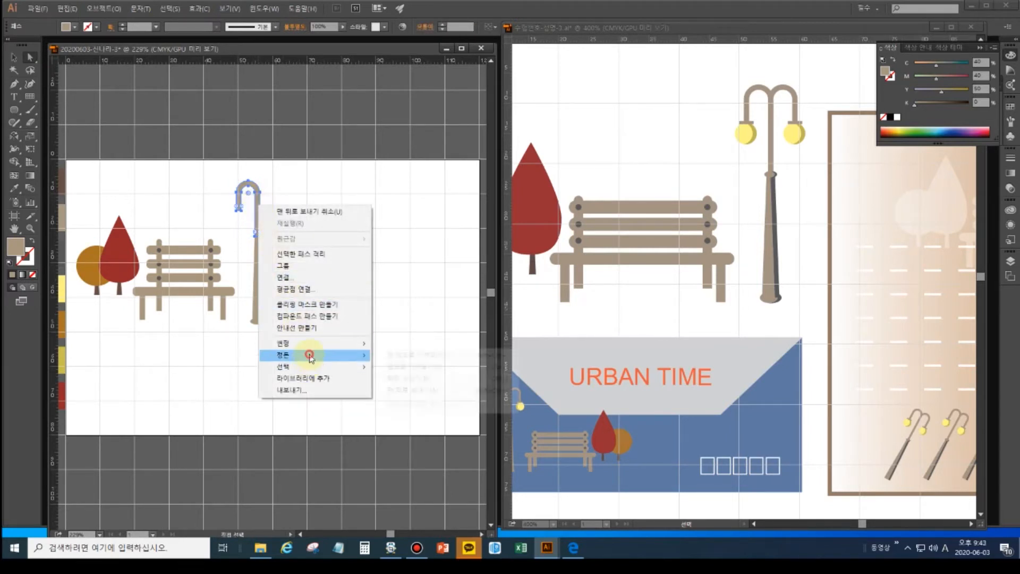
{"action": "mouse_move", "coordinate": [307, 354]}
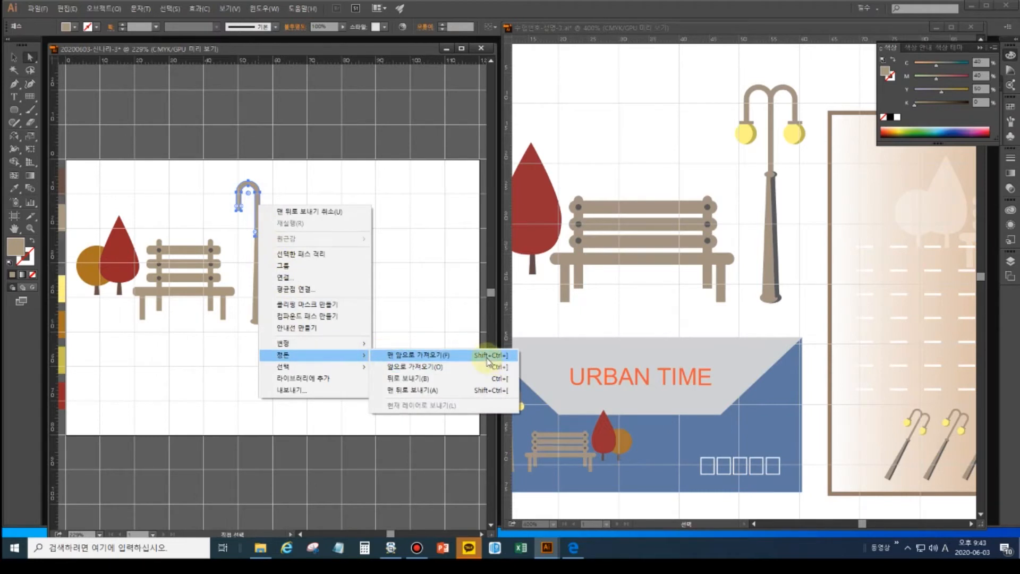
{"action": "left_click", "coordinate": [508, 396]}
{"action": "left_click", "coordinate": [353, 319]}
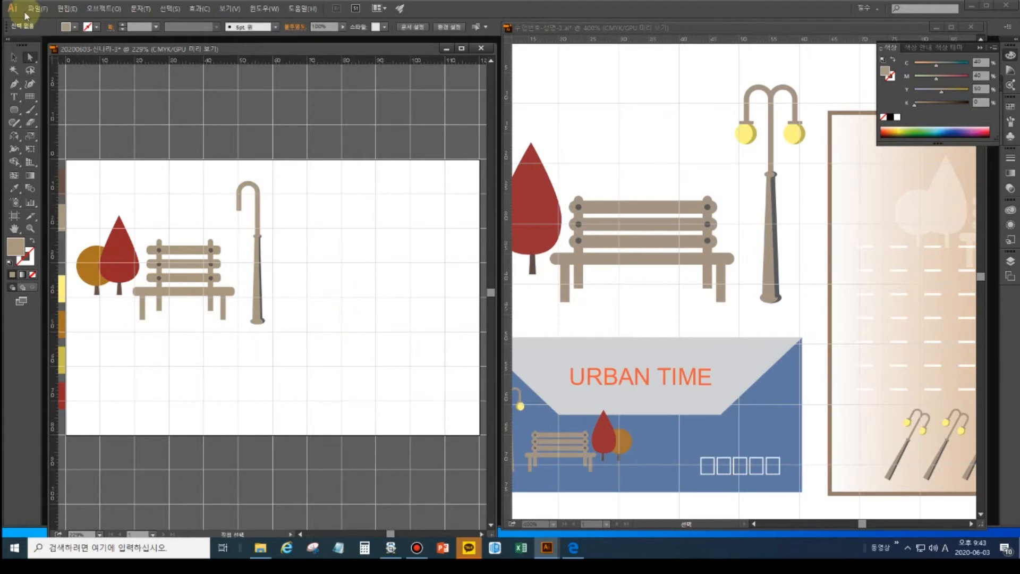
Reflect a copy of the lamp arm across a vertical axis through the centre of its long leg.
{"action": "left_click", "coordinate": [13, 57]}
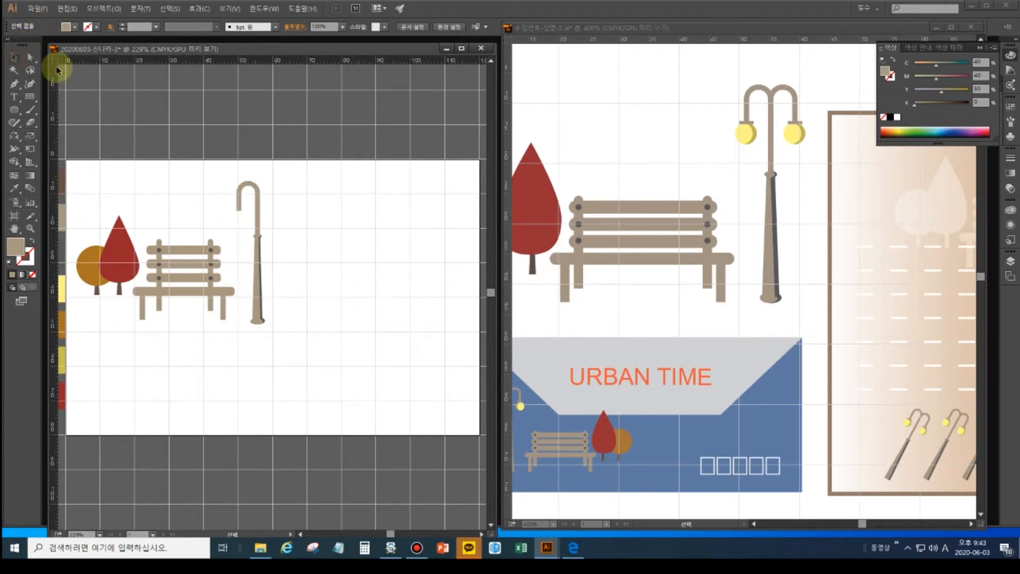
{"action": "left_click", "coordinate": [256, 212]}
{"action": "left_click", "coordinate": [12, 137]}
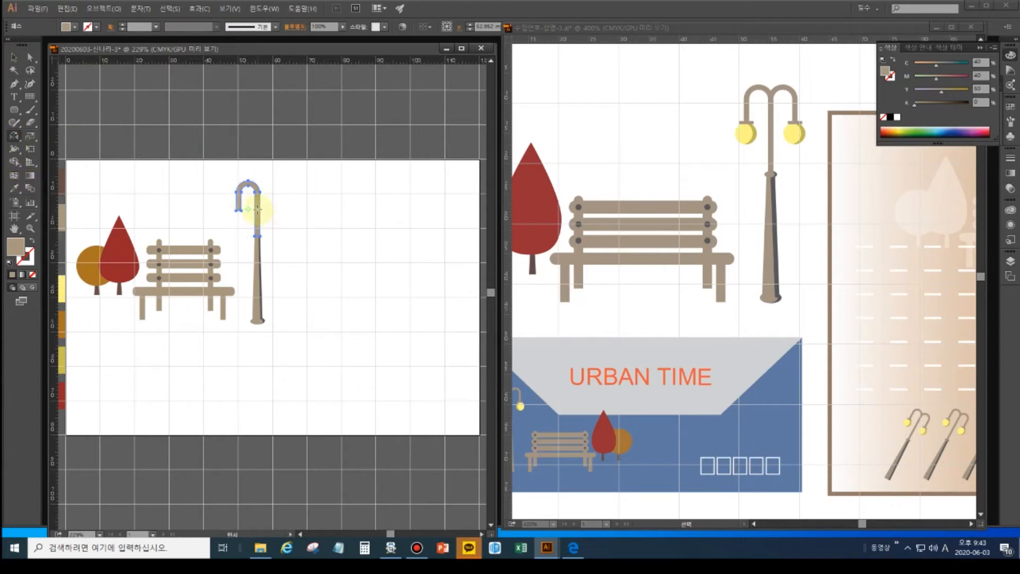
{"action": "left_click", "coordinate": [257, 211], "text": "alt"}
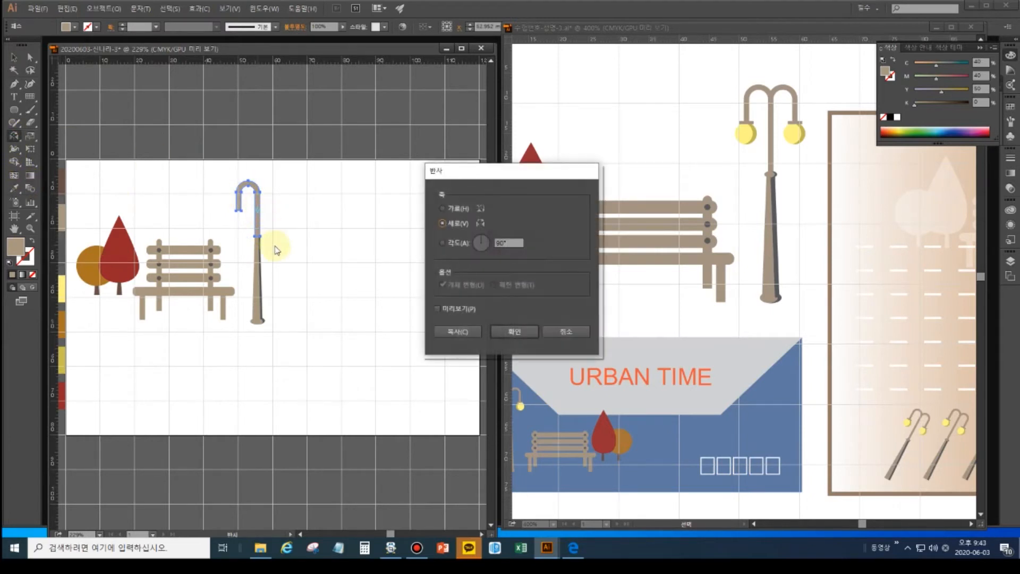
{"action": "left_click", "coordinate": [459, 333]}
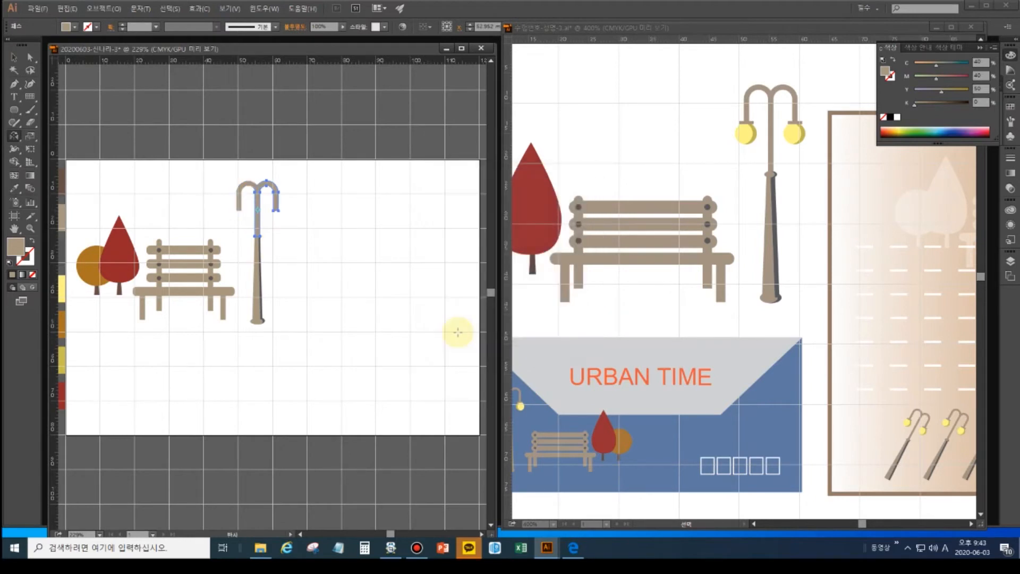
{"action": "left_click", "coordinate": [327, 311]}
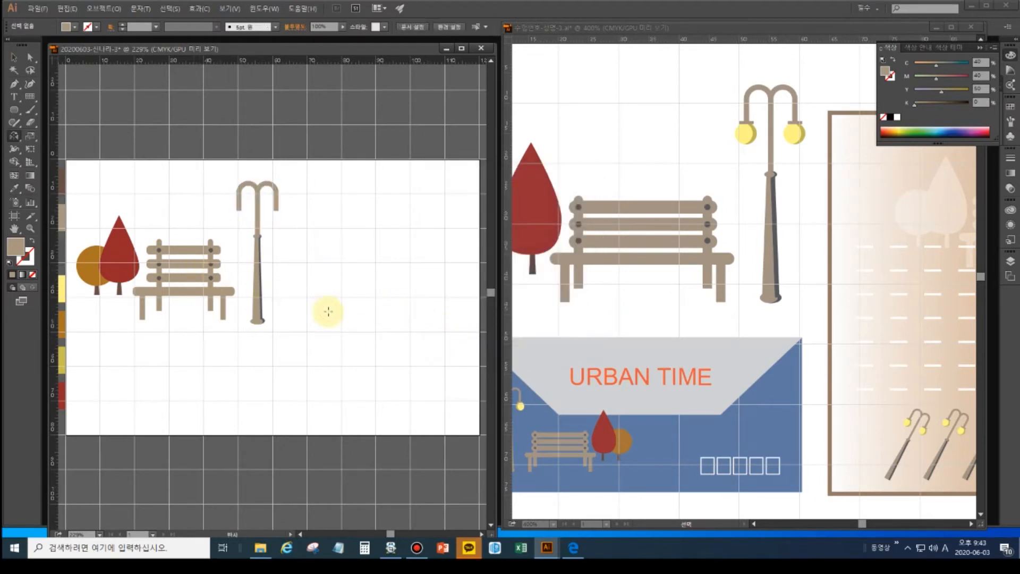
Draw a horizontal line about 4 mm long across the lower end of the left arm with the Line Segment tool.
{"action": "key", "text": "ctrl+equal"}
{"action": "key", "text": "ctrl+equal"}
{"action": "key", "text": "ctrl+equal"}
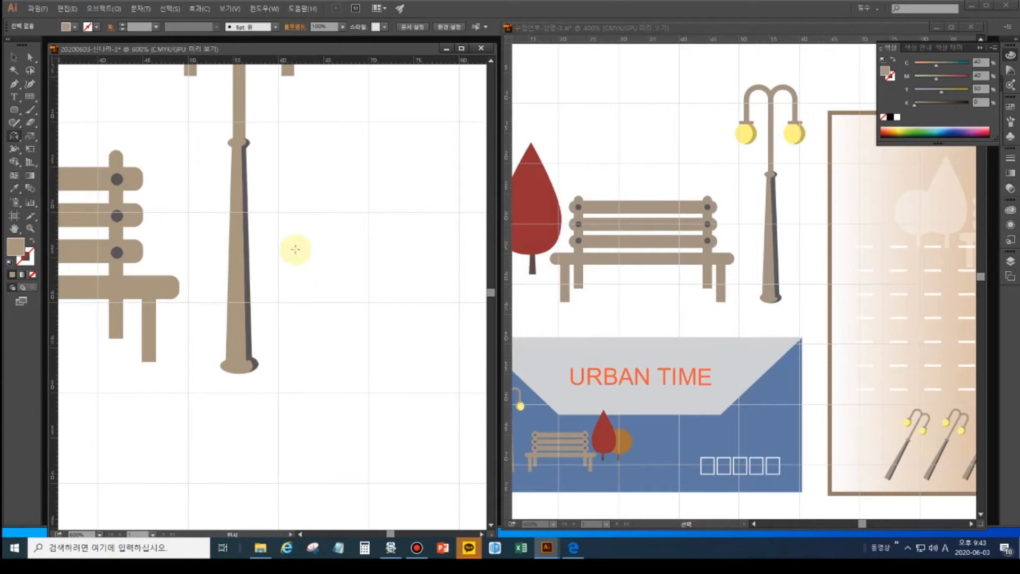
{"action": "left_click_drag", "start_coordinate": [307, 169], "coordinate": [395, 283]}
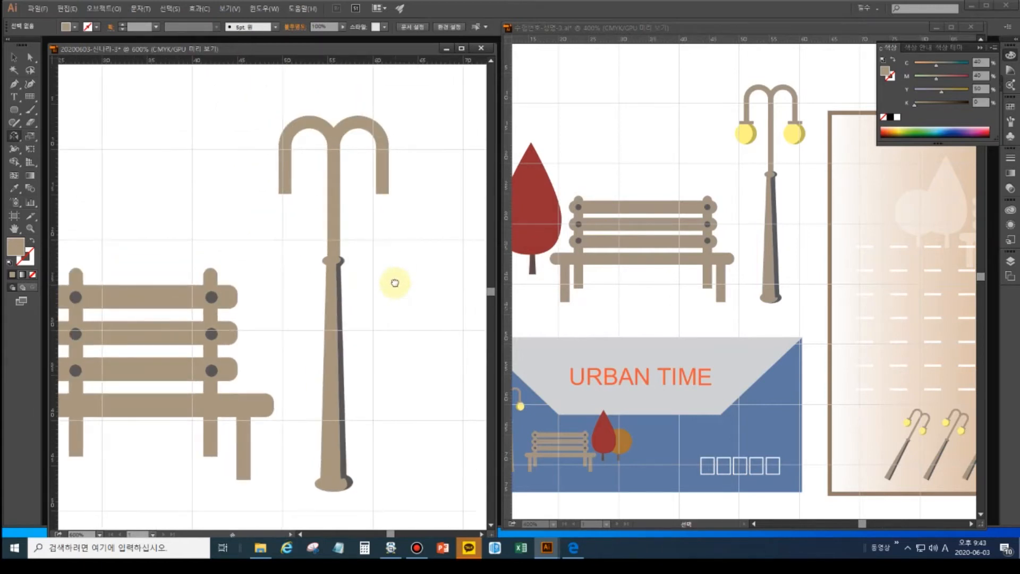
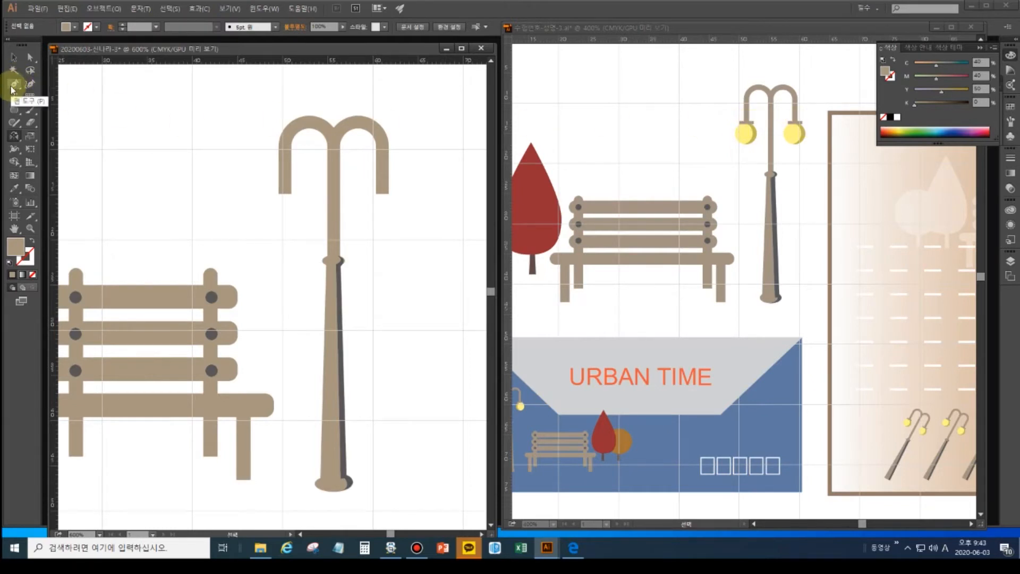
{"action": "left_click", "coordinate": [34, 98]}
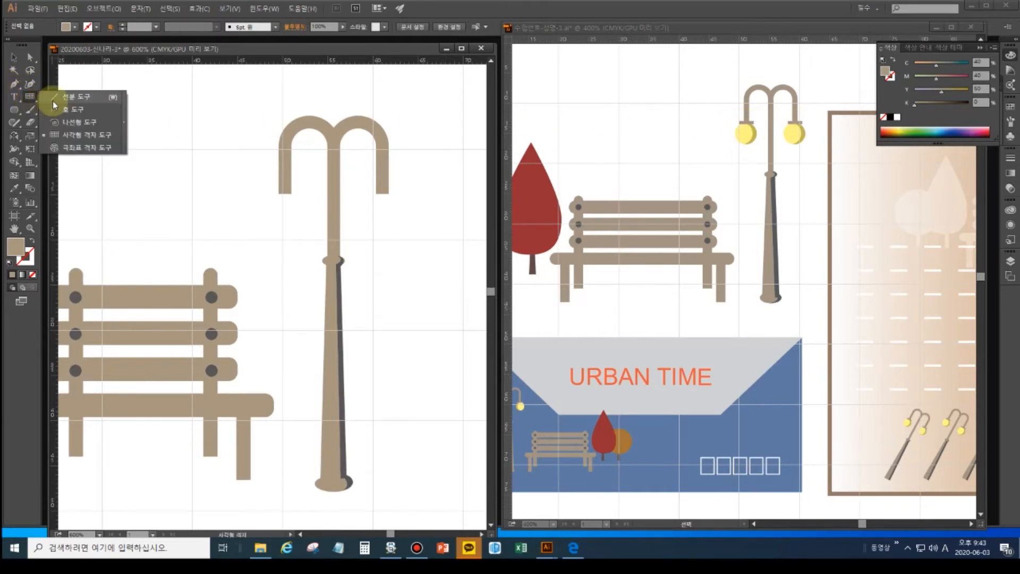
{"action": "left_click", "coordinate": [56, 100]}
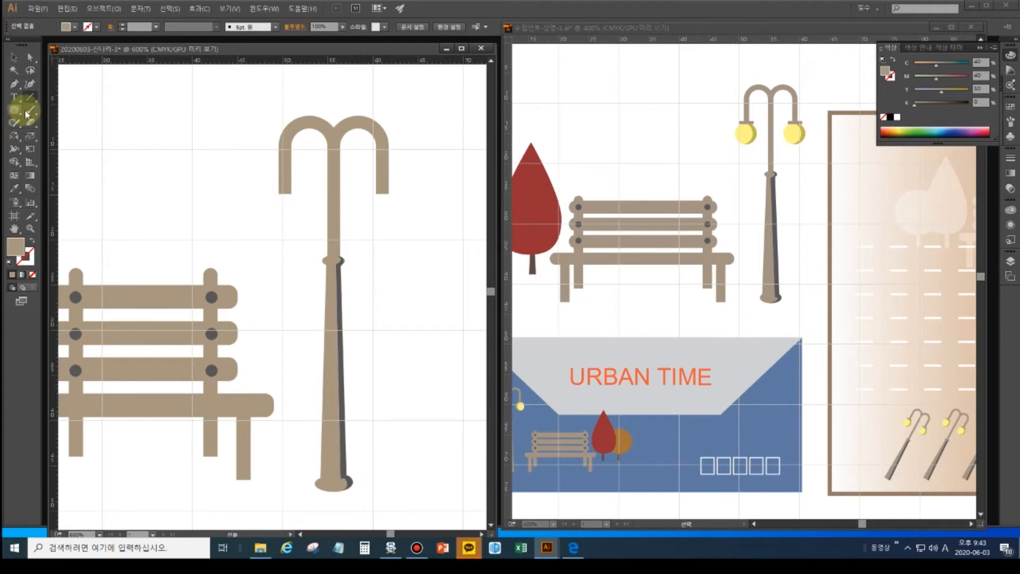
{"action": "left_click_drag", "start_coordinate": [263, 195], "coordinate": [293, 198]}
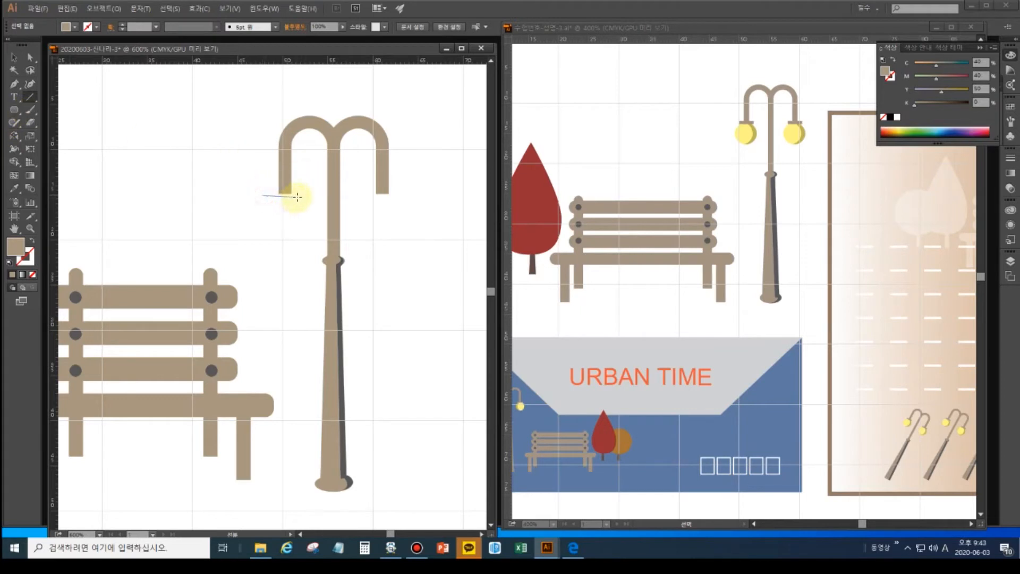
{"action": "left_click_drag", "start_coordinate": [299, 196], "coordinate": [298, 196]}
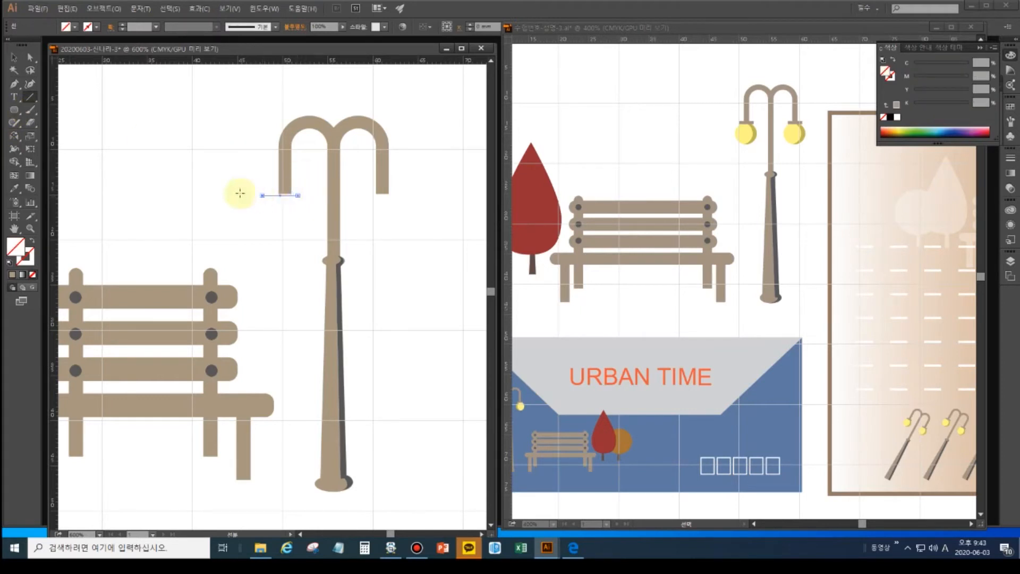
Sample the arm's brown onto the short line, use it as the stroke with no fill, and set the stroke weight to 3 pt.
{"action": "left_click", "coordinate": [15, 188]}
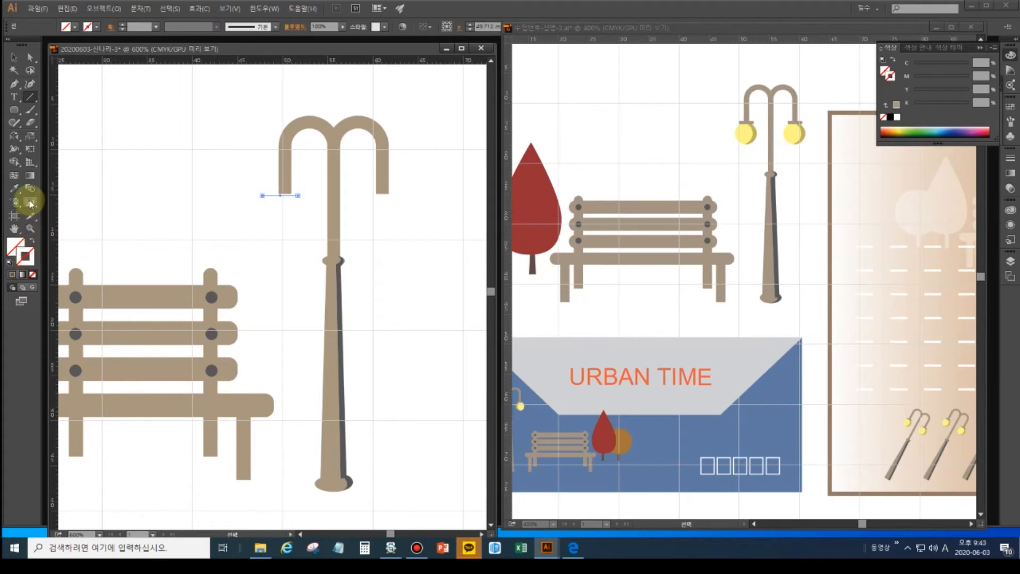
{"action": "left_click", "coordinate": [290, 169]}
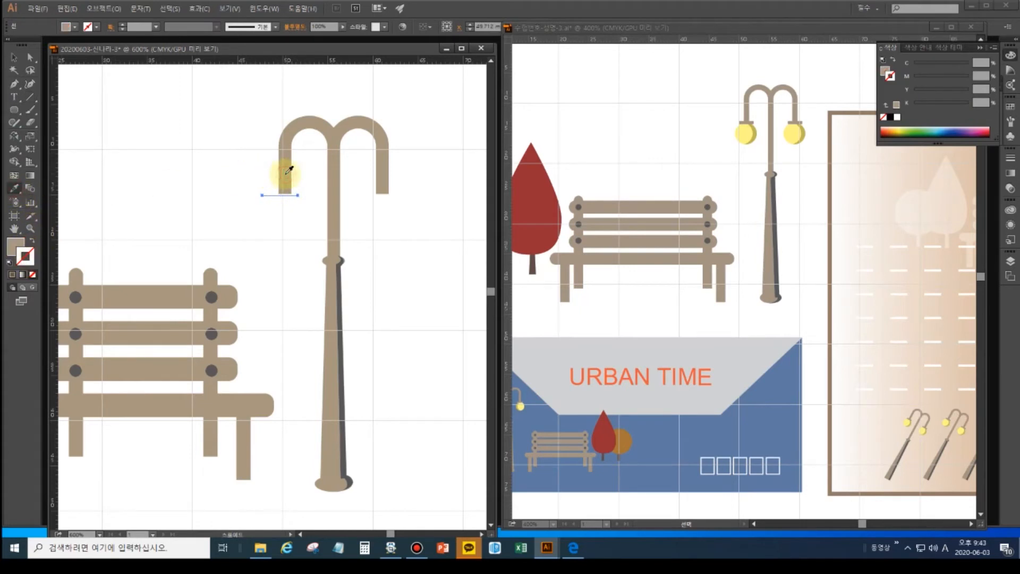
{"action": "left_click", "coordinate": [33, 240]}
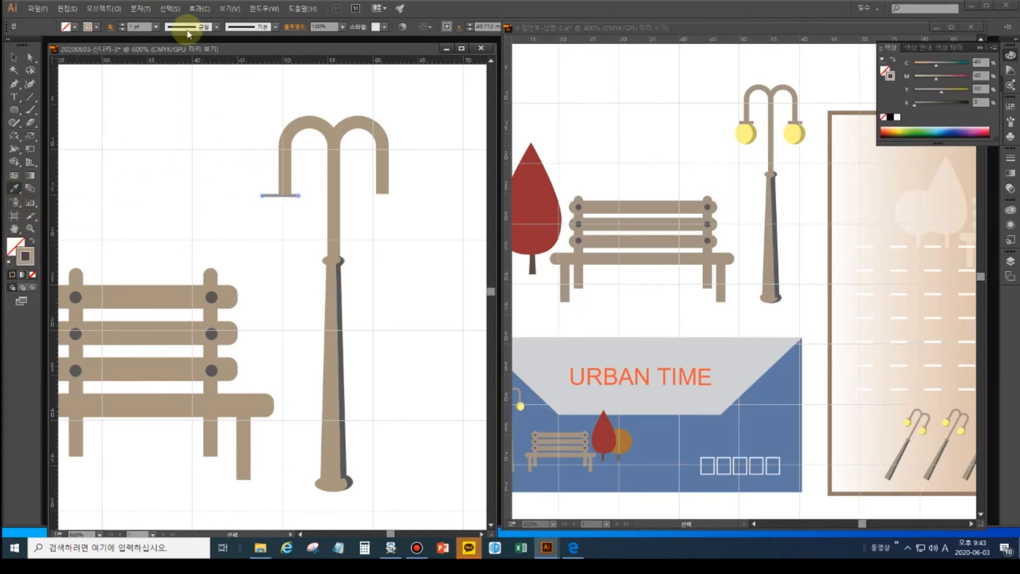
{"action": "left_click", "coordinate": [123, 25]}
{"action": "left_click", "coordinate": [123, 24]}
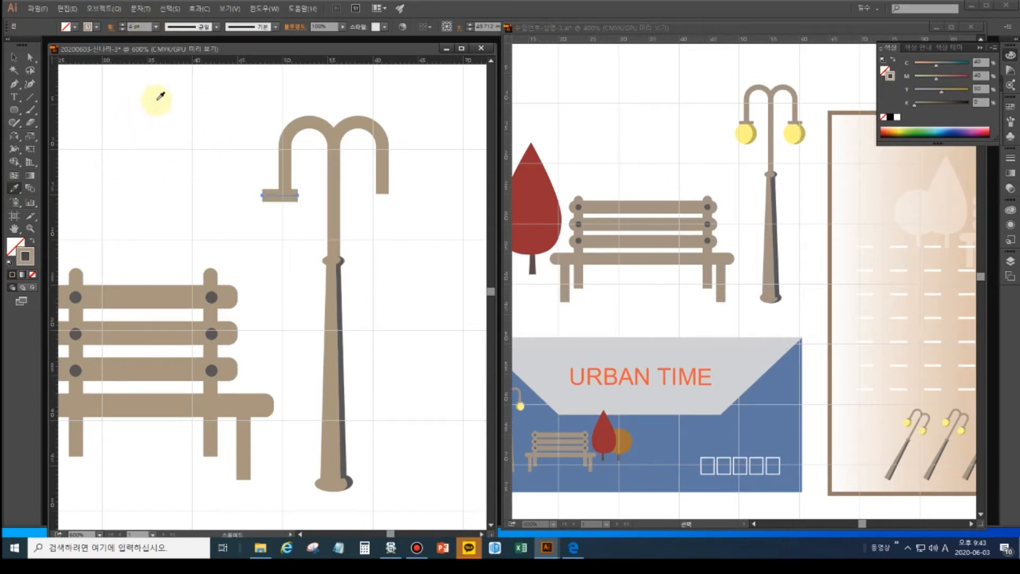
{"action": "left_click", "coordinate": [123, 30]}
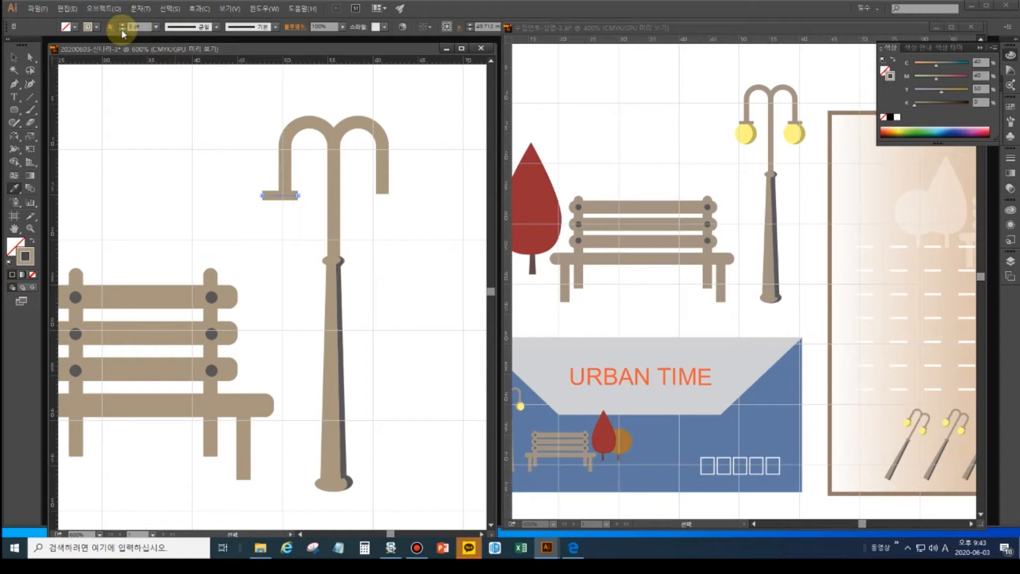
Centre the short line under the left arm and convert its stroke to an outlined shape.
{"action": "left_click", "coordinate": [14, 55]}
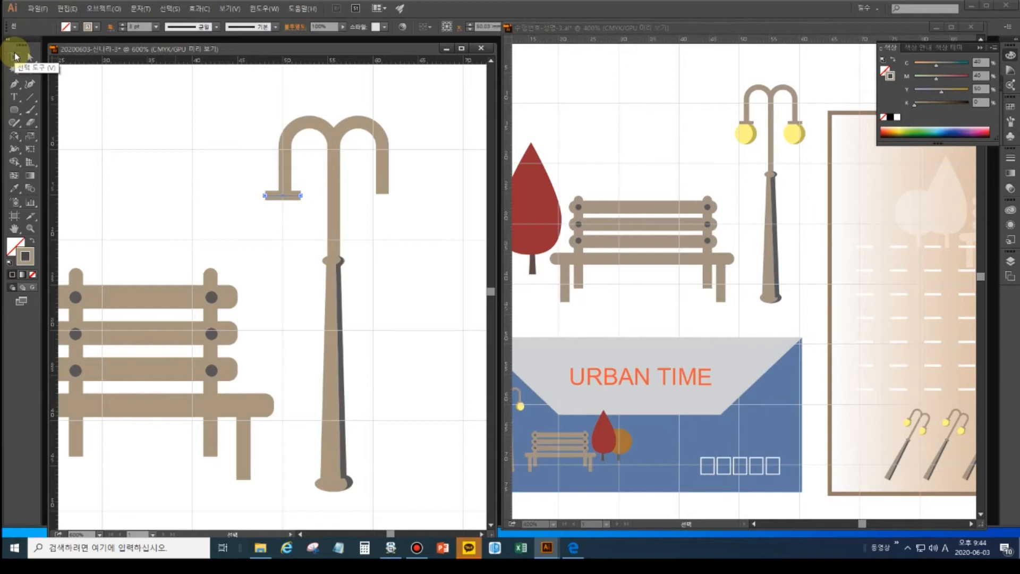
{"action": "left_click", "coordinate": [103, 9]}
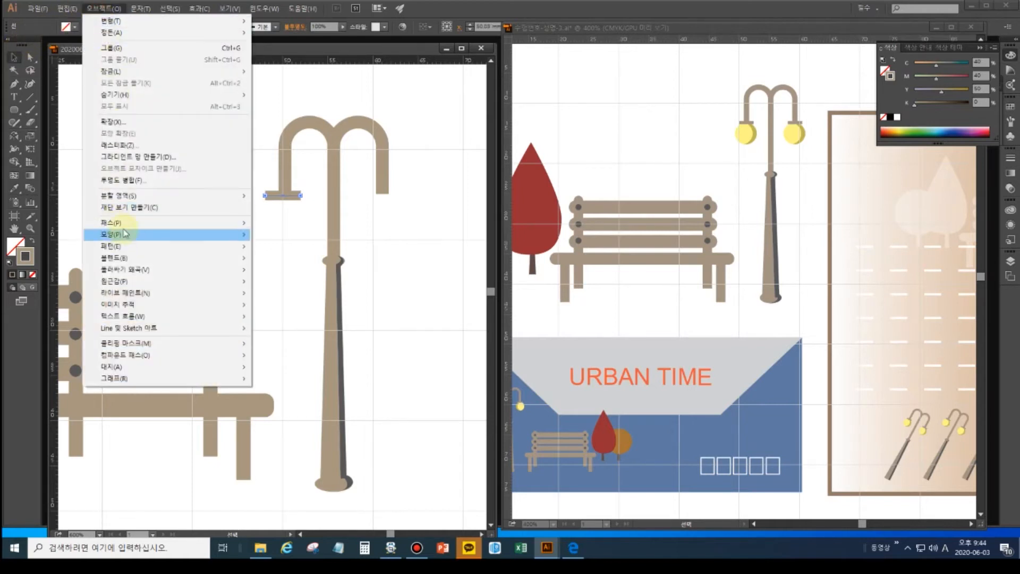
{"action": "mouse_move", "coordinate": [129, 226]}
{"action": "left_click", "coordinate": [282, 249]}
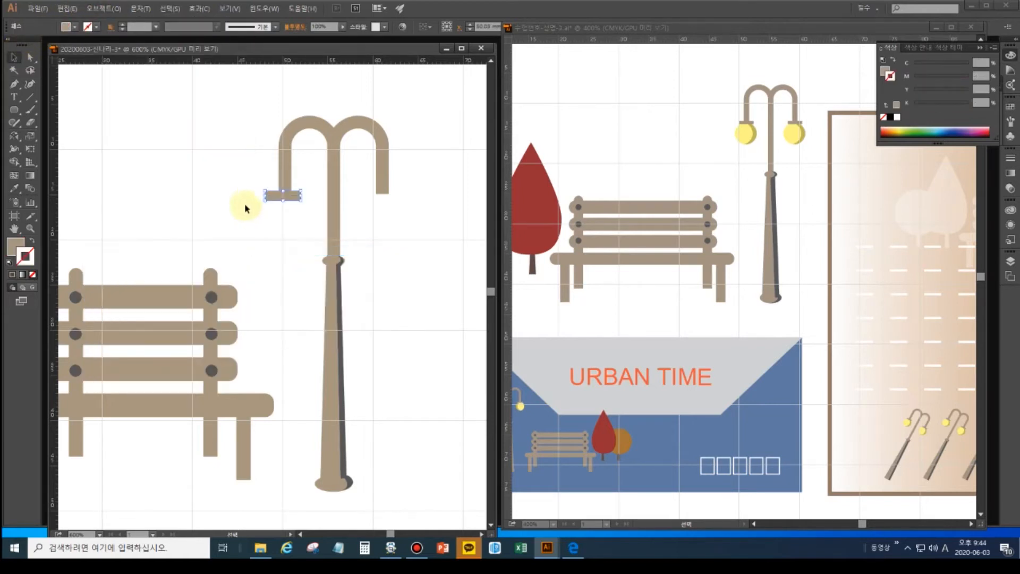
Reflect a copy of the left arm's end plate across a vertical axis through the centre of the pole.
{"action": "left_click", "coordinate": [14, 136]}
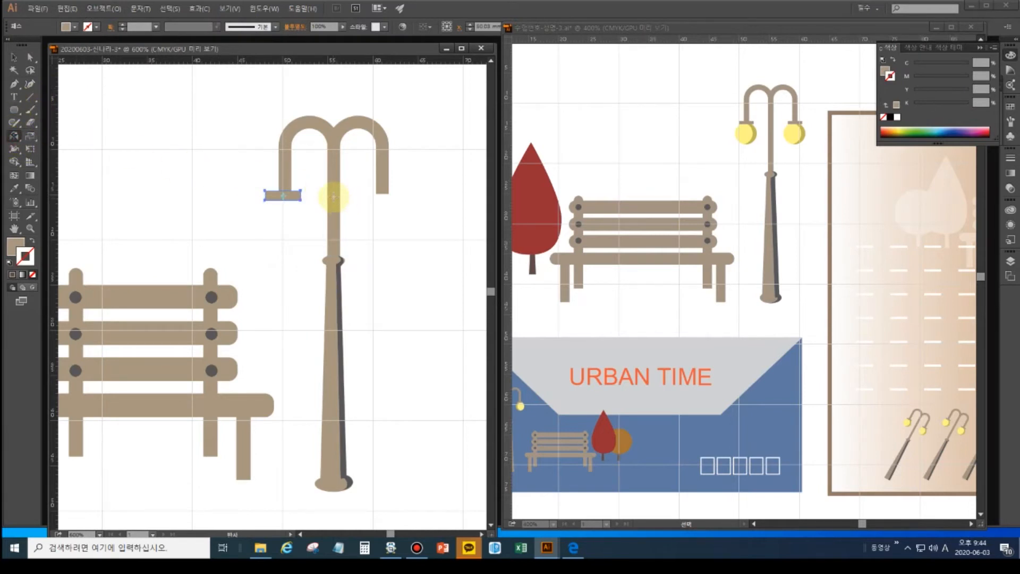
{"action": "left_click", "coordinate": [334, 198], "text": "alt"}
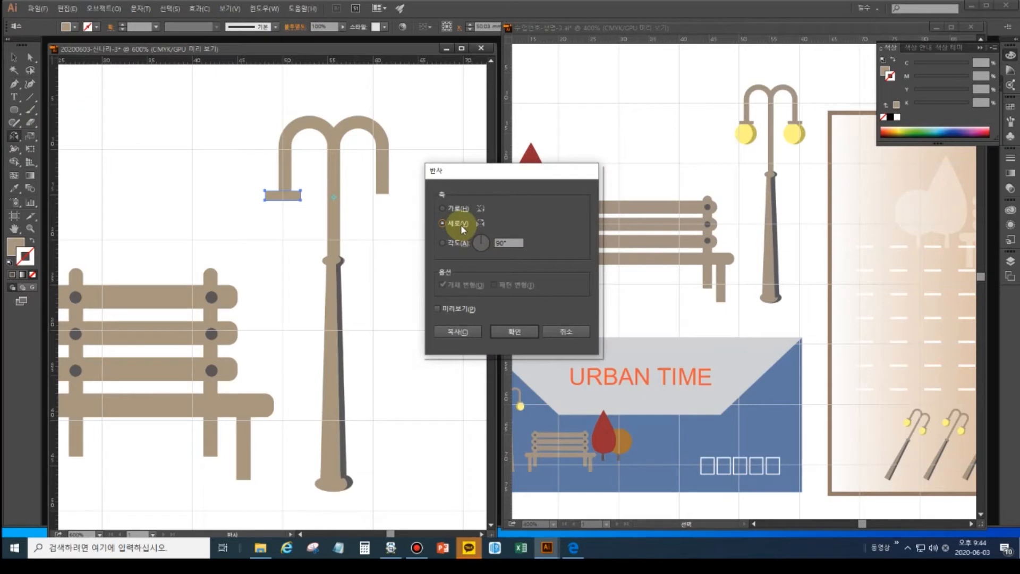
{"action": "left_click", "coordinate": [471, 332]}
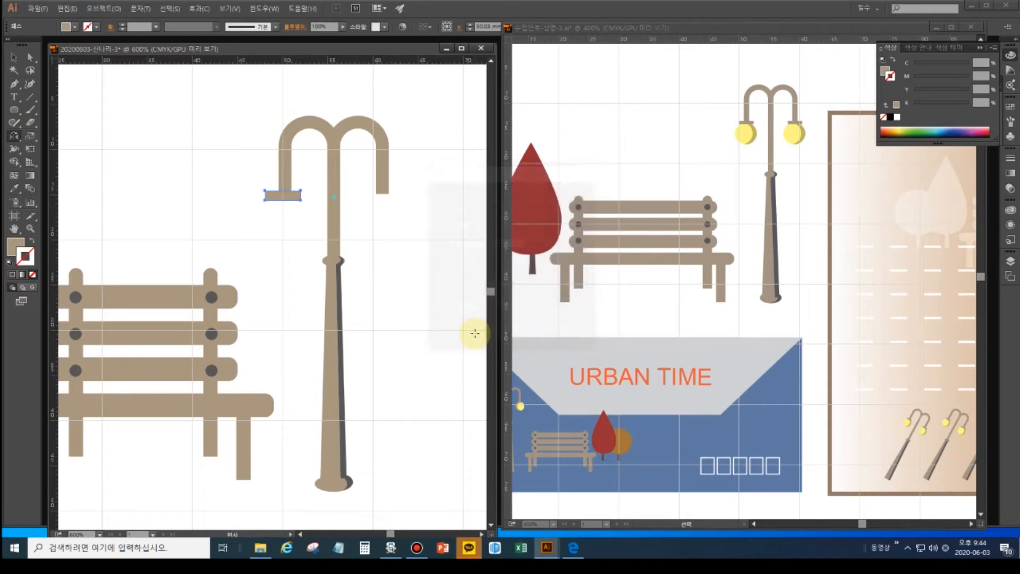
{"action": "key", "text": "v"}
{"action": "left_click", "coordinate": [380, 266]}
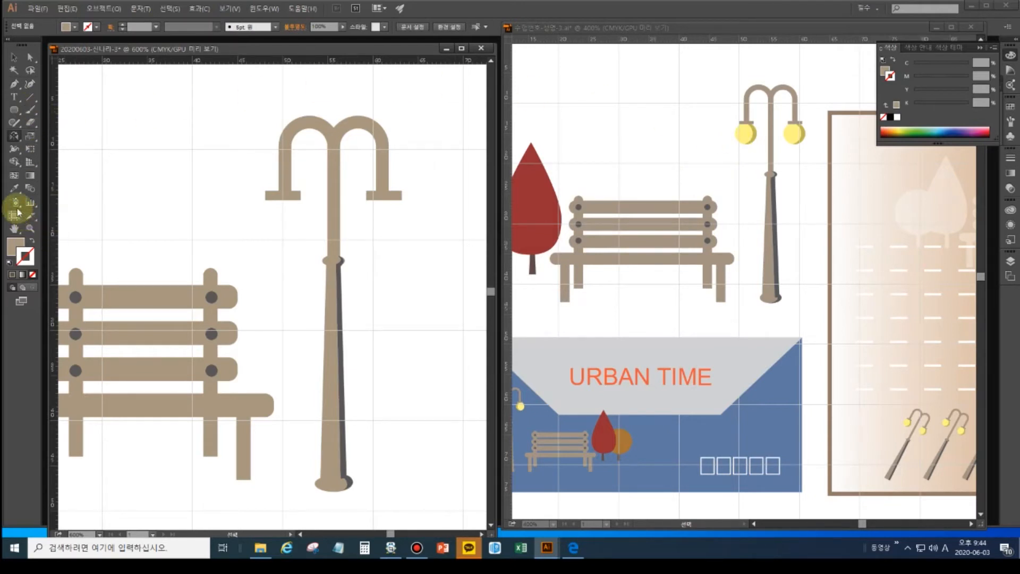
Sample the light yellow swatch as the fill and draw a circle about 4.9 mm wide below the left arm's end plate.
{"action": "double_click", "coordinate": [15, 229]}
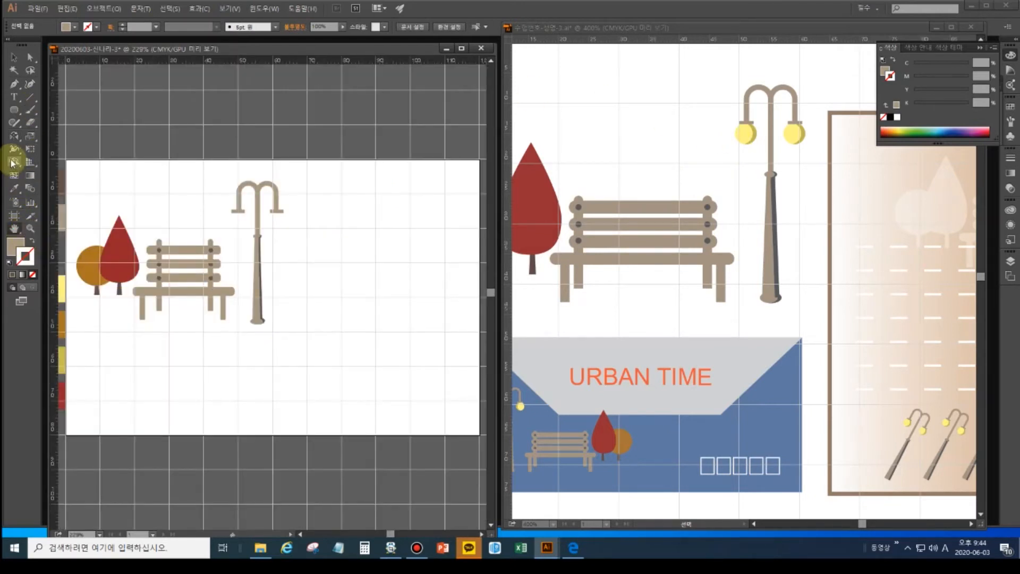
{"action": "left_click", "coordinate": [14, 189]}
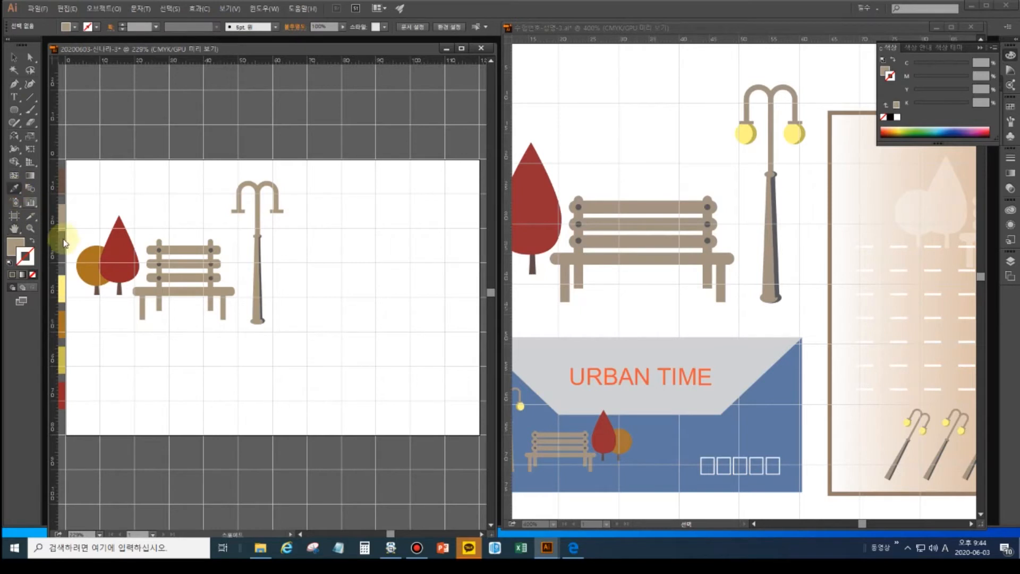
{"action": "left_click", "coordinate": [65, 288]}
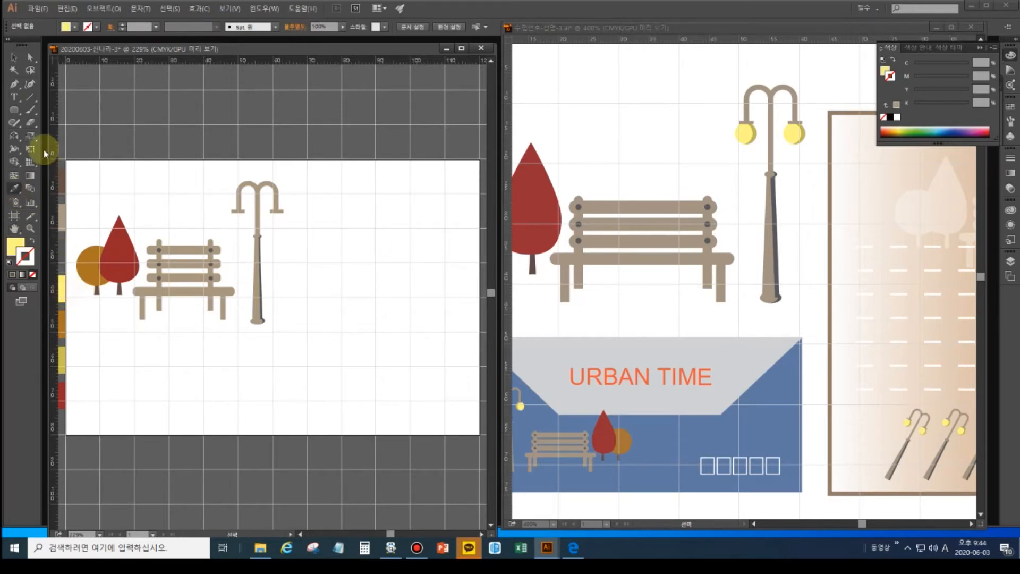
{"action": "left_click_drag", "start_coordinate": [15, 109], "coordinate": [48, 136]}
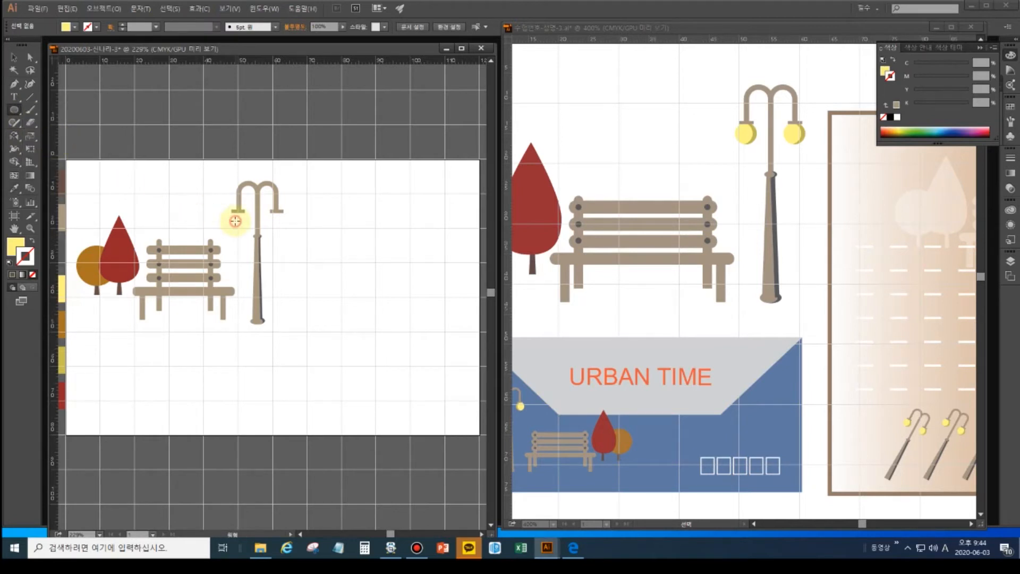
{"action": "left_click_drag", "start_coordinate": [244, 227], "coordinate": [251, 234]}
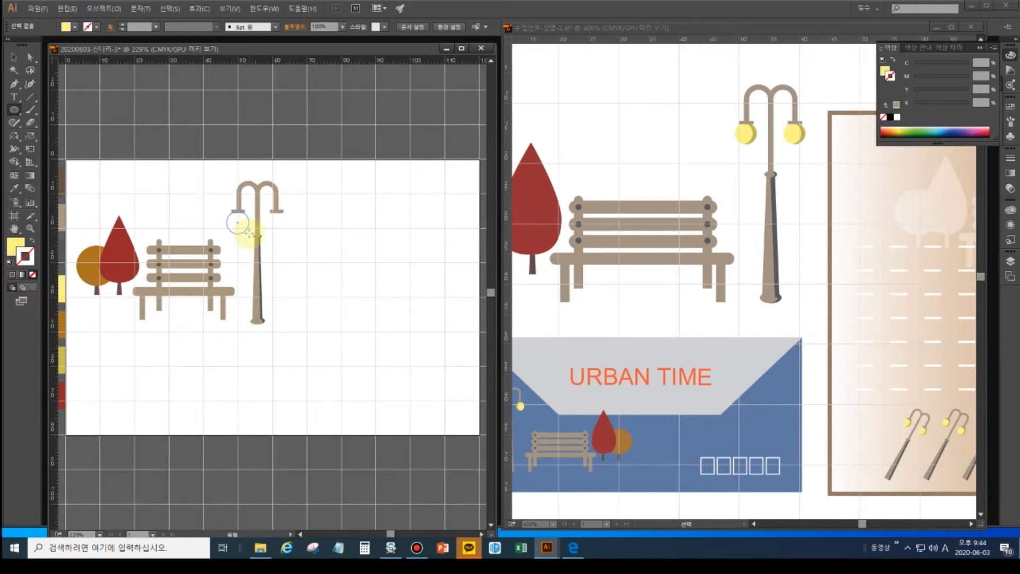
{"action": "left_click_drag", "start_coordinate": [249, 234], "coordinate": [245, 227]}
{"action": "left_click_drag", "start_coordinate": [246, 227], "coordinate": [246, 228]}
{"action": "key", "text": "alt+space"}
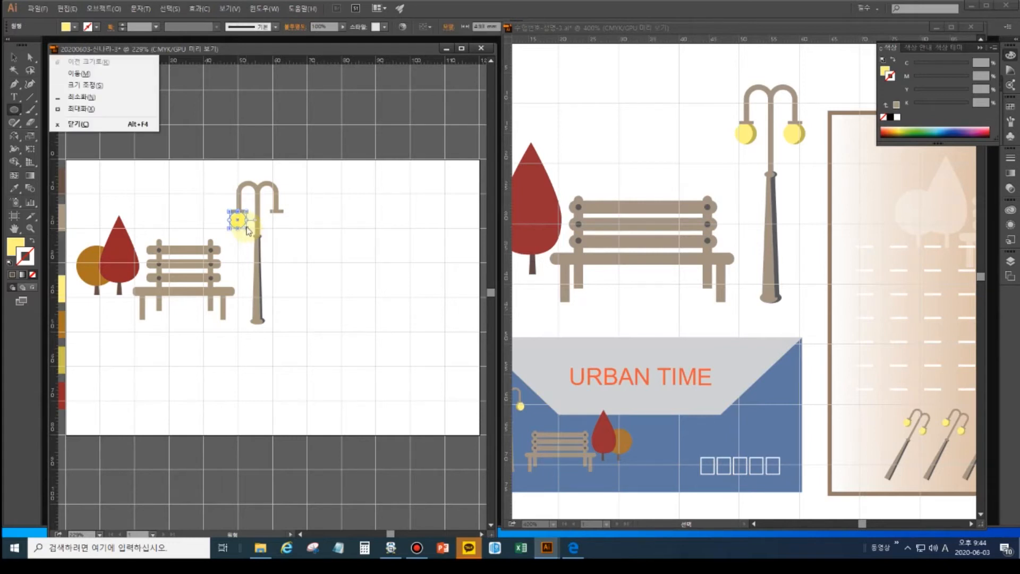
{"action": "key", "text": "Escape"}
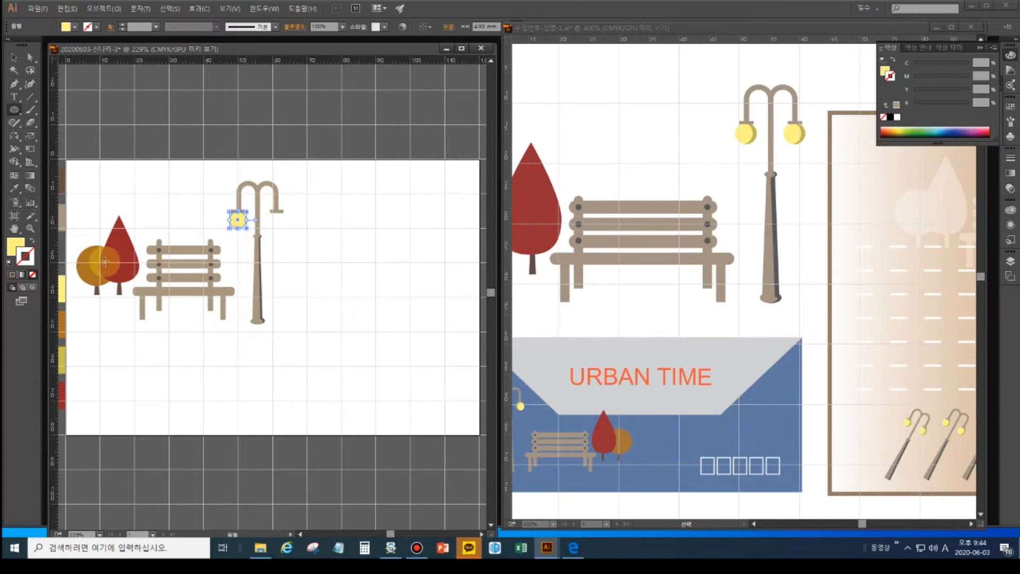
Send the yellow lamp circle behind the left end plate and lock it.
{"action": "key", "text": "ctrl+plus"}
{"action": "key", "text": "ctrl+plus"}
{"action": "key", "text": "ctrl+plus"}
{"action": "key", "text": "ctrl+plus"}
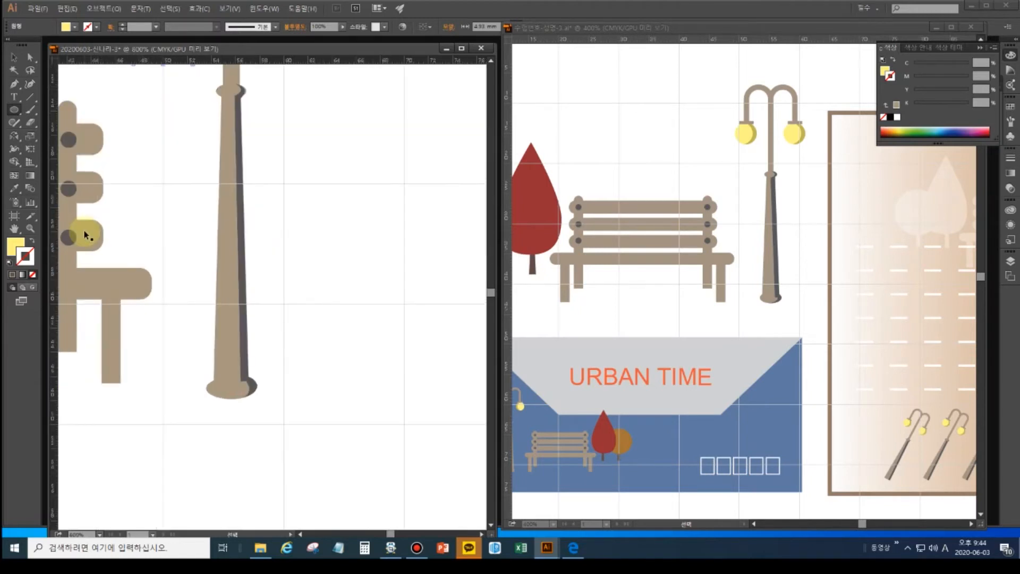
{"action": "left_click_drag", "start_coordinate": [167, 184], "coordinate": [234, 408]}
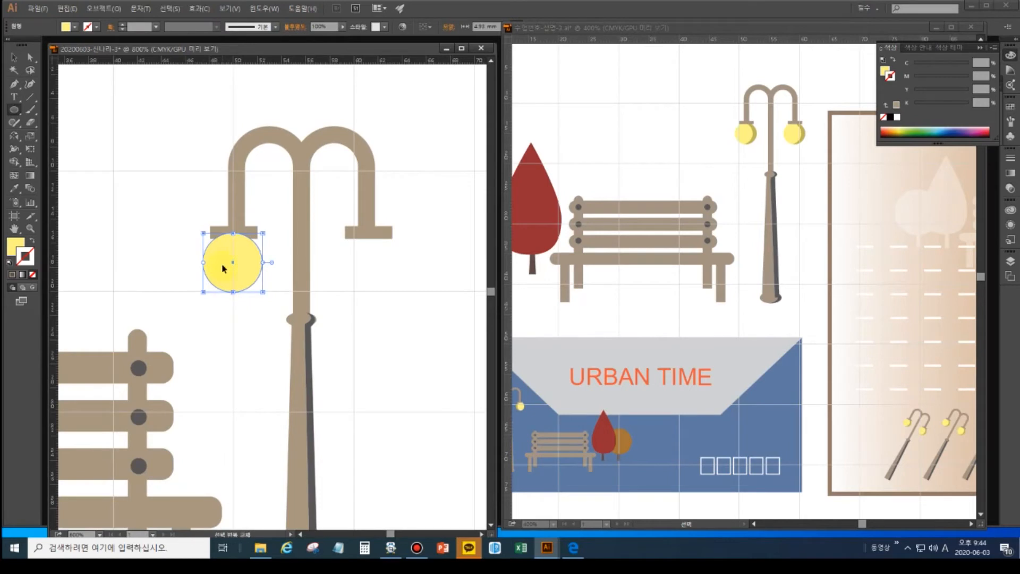
{"action": "left_click", "coordinate": [244, 338]}
{"action": "left_click", "coordinate": [15, 56]}
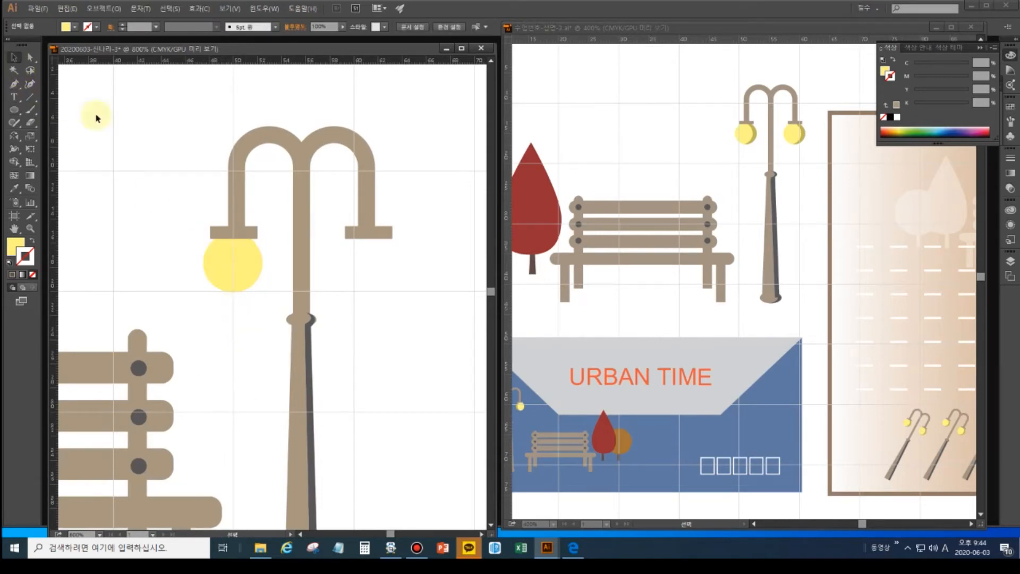
{"action": "left_click", "coordinate": [238, 257]}
{"action": "key", "text": "ctrl+2"}
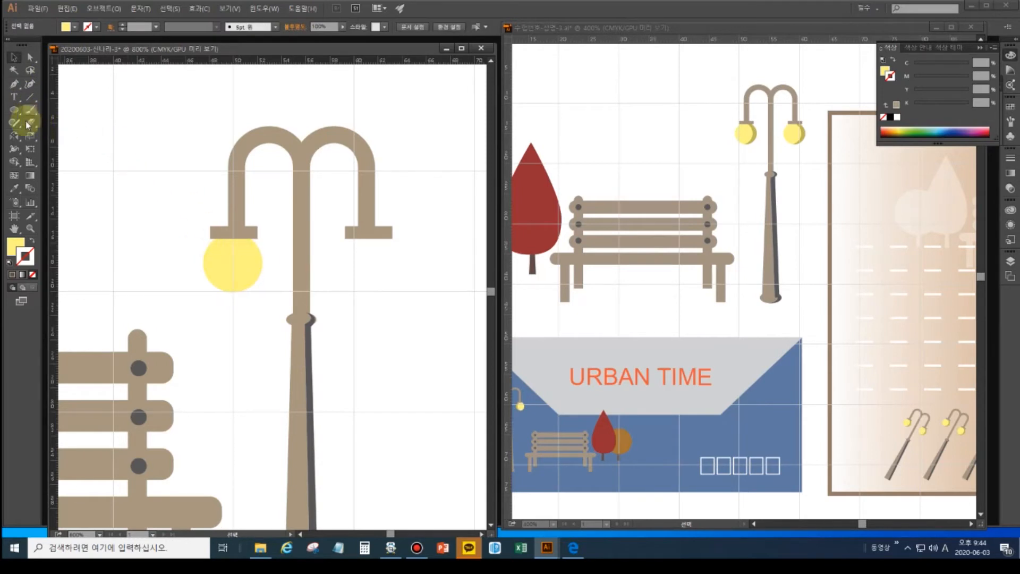
Sample the darker yellow swatch beside the artboard as the fill for the lamp's shading.
{"action": "double_click", "coordinate": [15, 229]}
{"action": "left_click", "coordinate": [14, 188]}
{"action": "left_click", "coordinate": [61, 356]}
{"action": "left_click", "coordinate": [11, 245]}
Draw a closed curved shading shape with the Pen tool over the right side of the yellow lamp circle.
{"action": "left_click", "coordinate": [14, 83]}
{"action": "key", "text": "ctrl+plus"}
{"action": "key", "text": "ctrl+plus"}
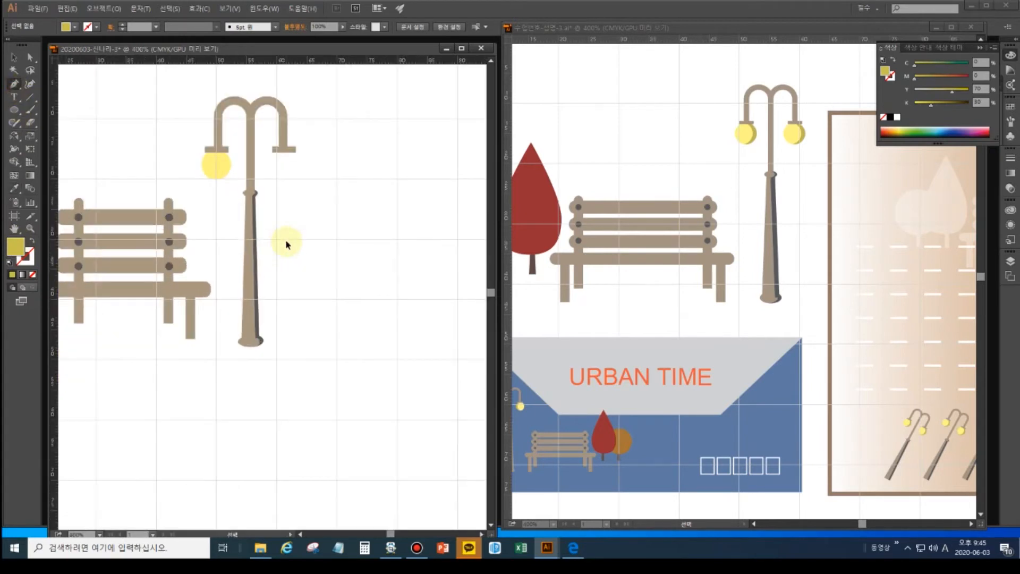
{"action": "left_click", "coordinate": [219, 153]}
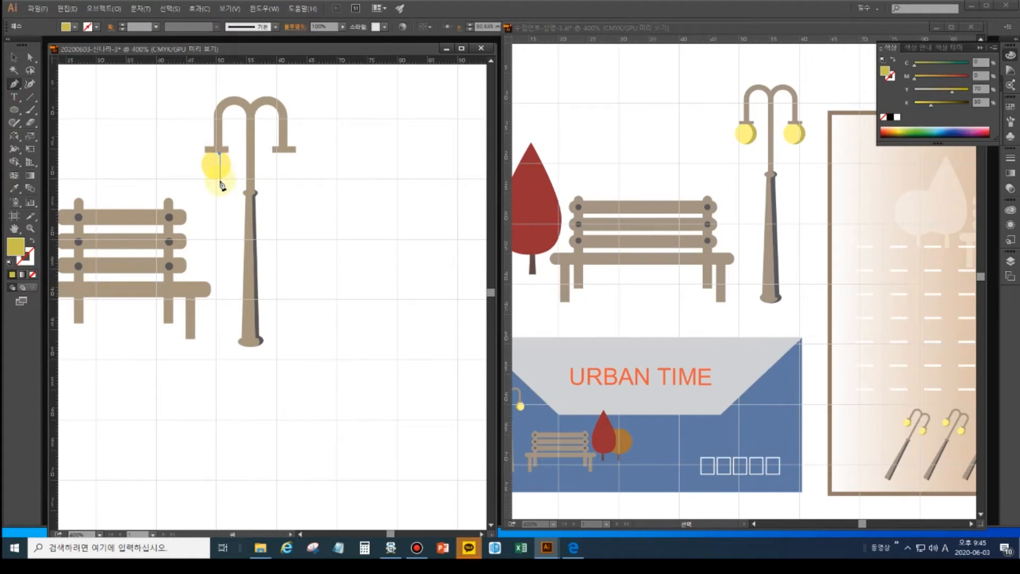
{"action": "left_click_drag", "start_coordinate": [221, 182], "coordinate": [204, 199]}
{"action": "left_click_drag", "start_coordinate": [203, 199], "coordinate": [204, 197]}
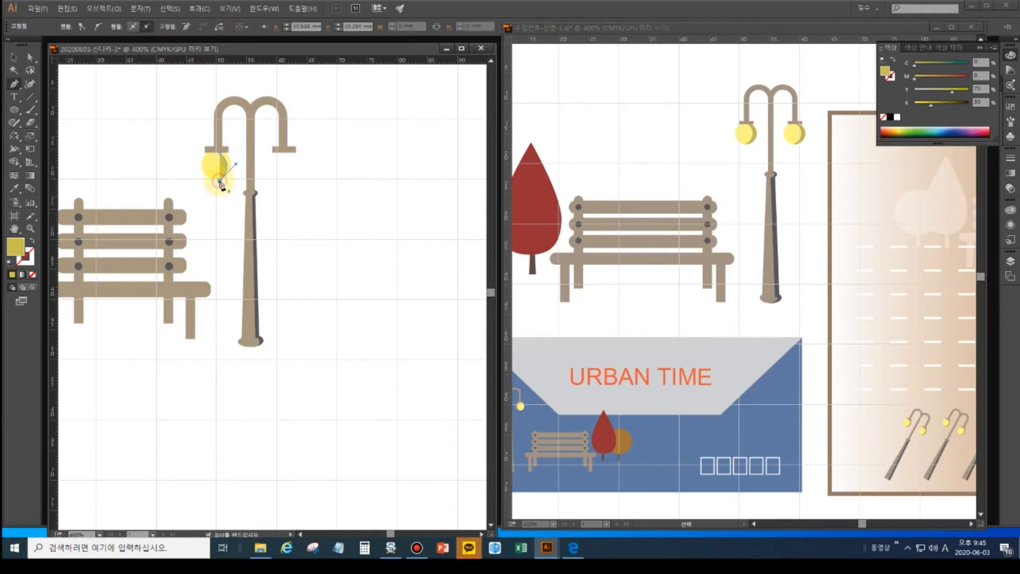
{"action": "left_click", "coordinate": [223, 156]}
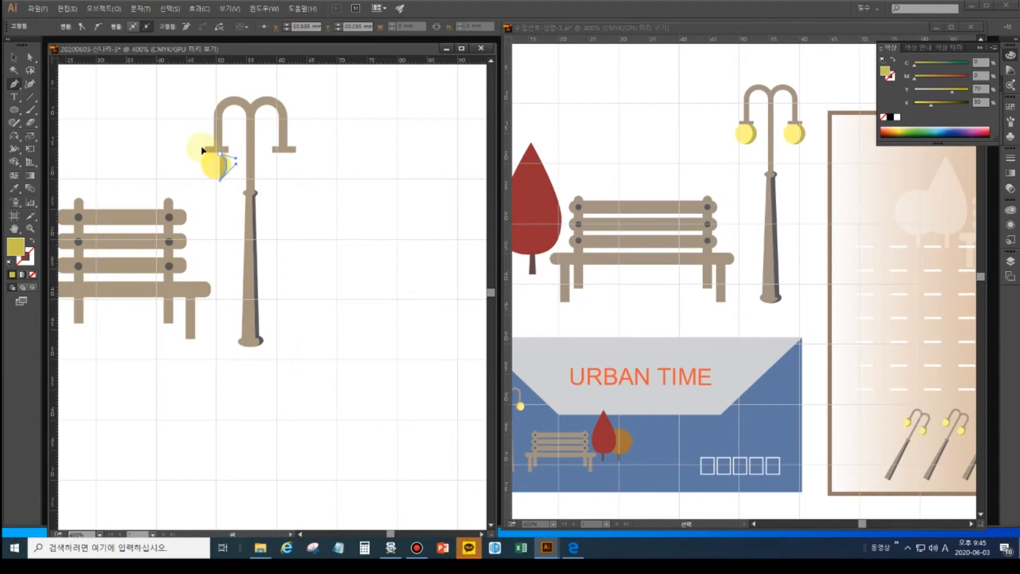
{"action": "left_click_drag", "start_coordinate": [193, 142], "coordinate": [193, 142]}
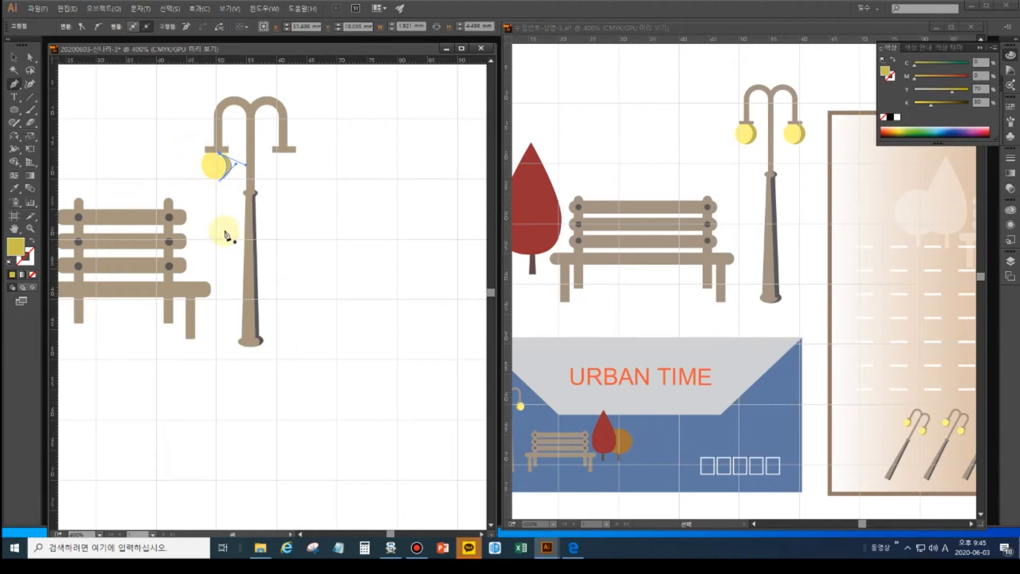
{"action": "left_click", "coordinate": [219, 181]}
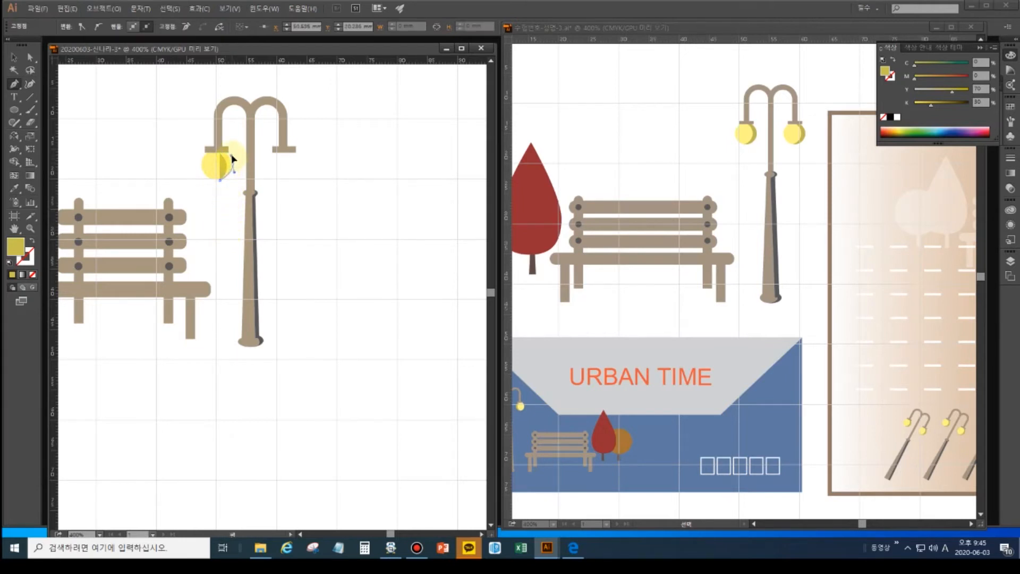
{"action": "left_click_drag", "start_coordinate": [232, 155], "coordinate": [233, 156]}
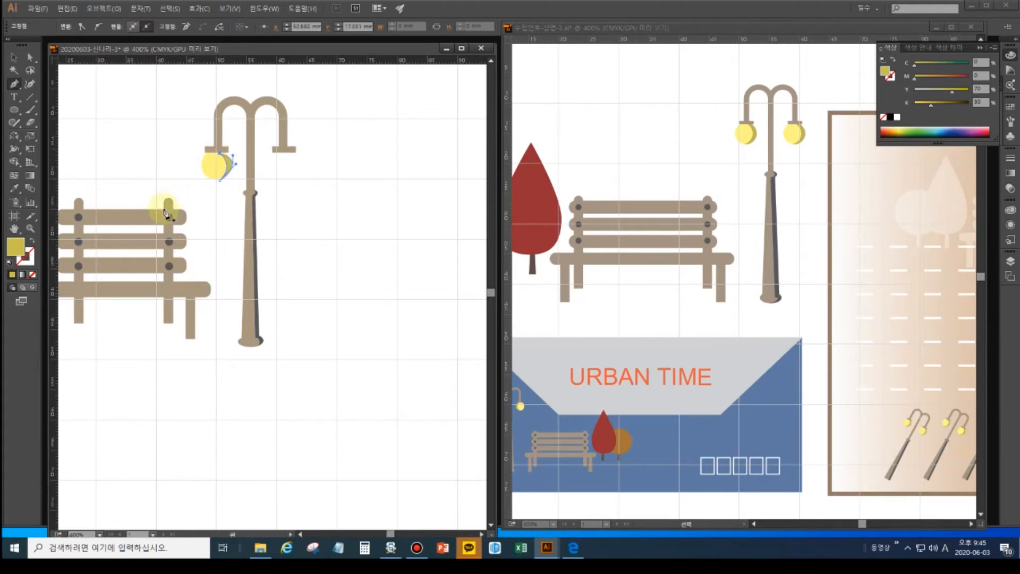
{"action": "left_click", "coordinate": [225, 220], "text": "ctrl"}
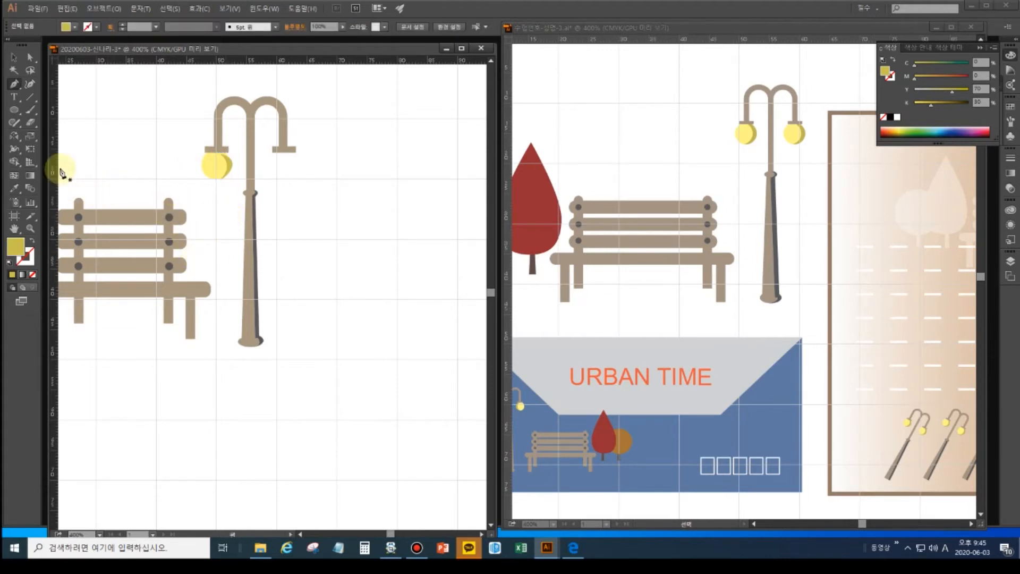
Adjust the direction handles on the outer edge of the darker yellow shading to follow the lamp circle's curve more smoothly.
{"action": "left_click", "coordinate": [30, 229]}
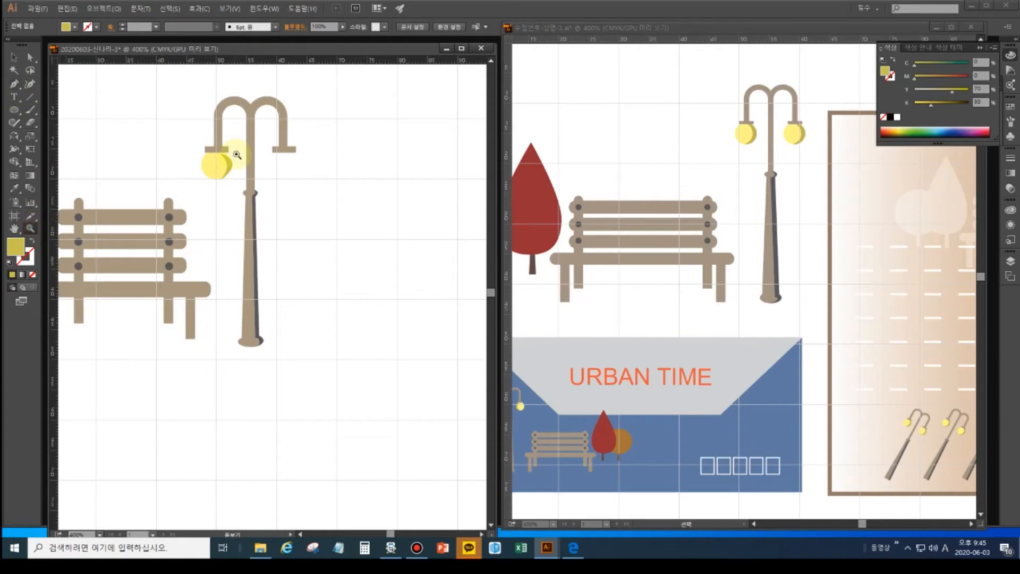
{"action": "left_click", "coordinate": [223, 165]}
{"action": "left_click", "coordinate": [30, 57]}
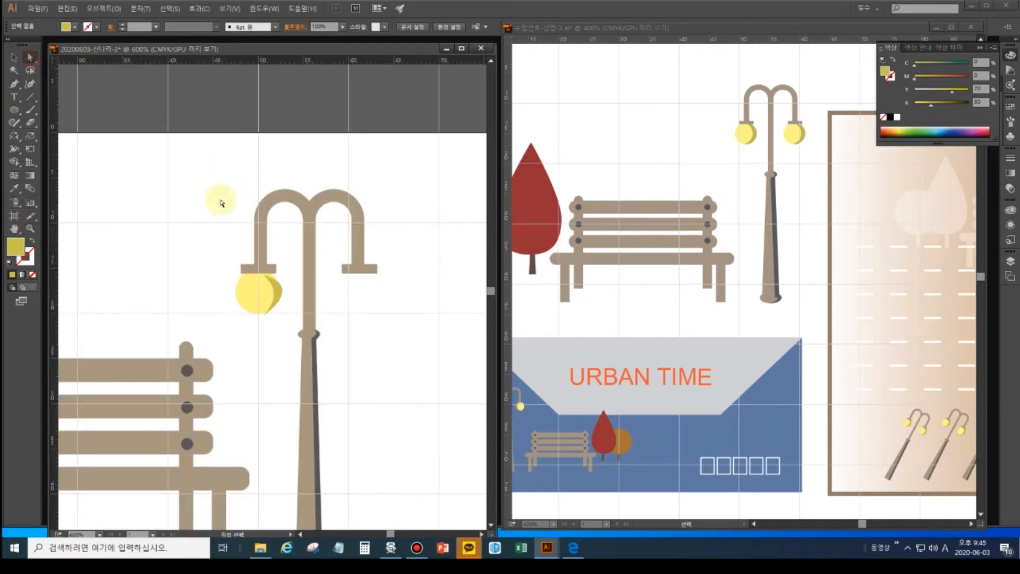
{"action": "left_click", "coordinate": [281, 295]}
{"action": "left_click", "coordinate": [283, 290]}
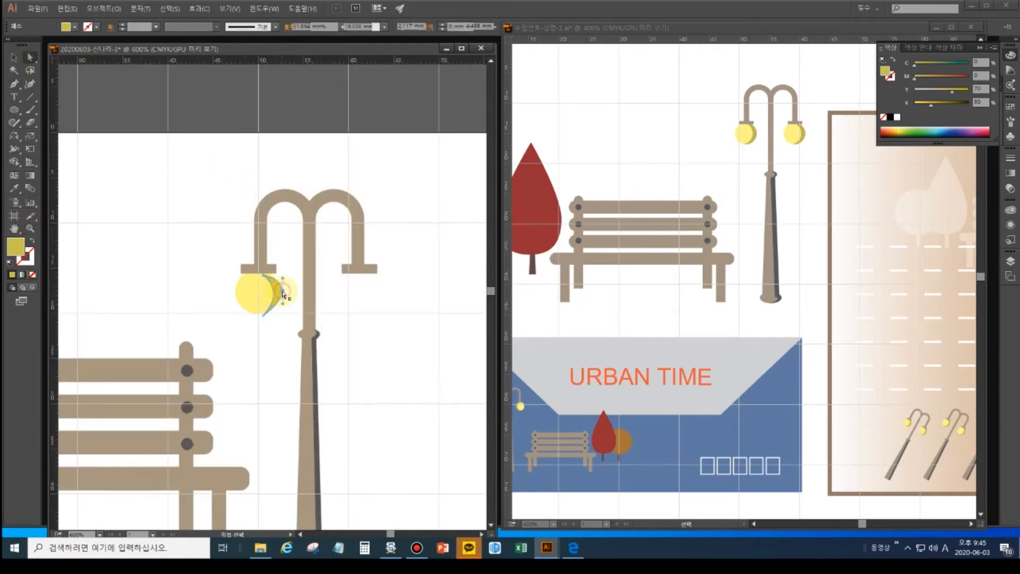
{"action": "left_click_drag", "start_coordinate": [284, 281], "coordinate": [282, 274]}
{"action": "left_click", "coordinate": [284, 303]}
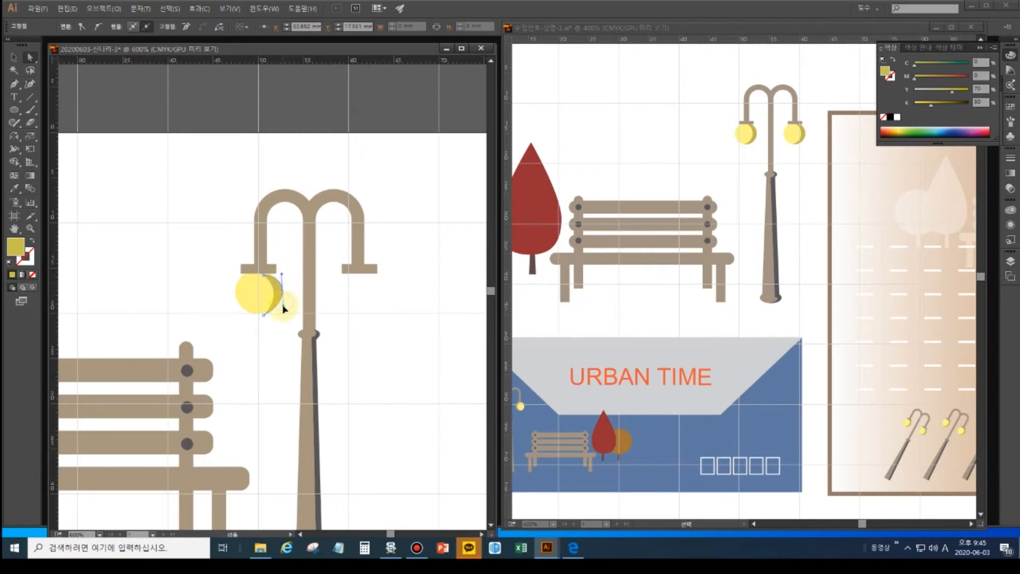
{"action": "left_click_drag", "start_coordinate": [283, 296], "coordinate": [285, 297]}
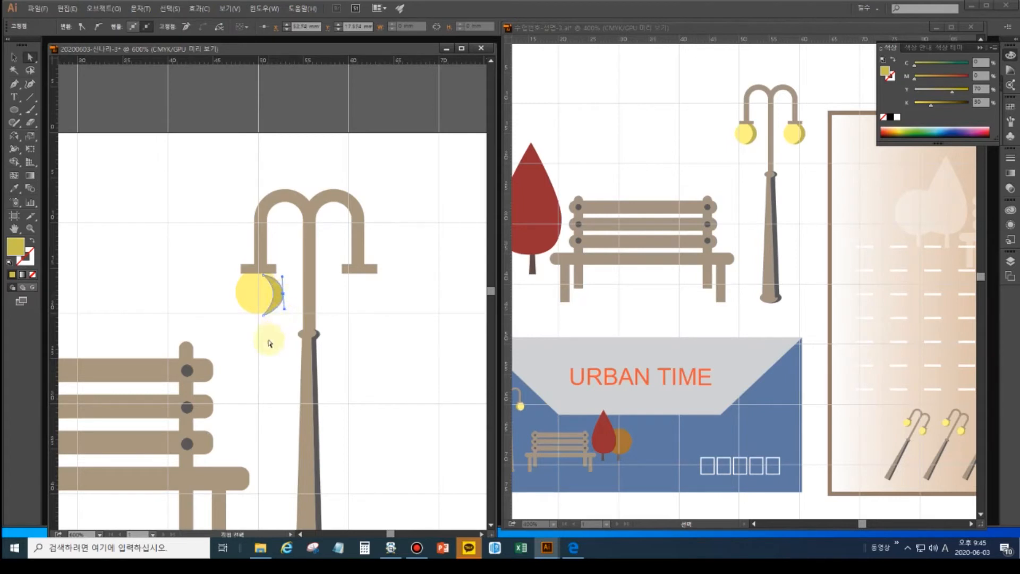
{"action": "left_click", "coordinate": [269, 340]}
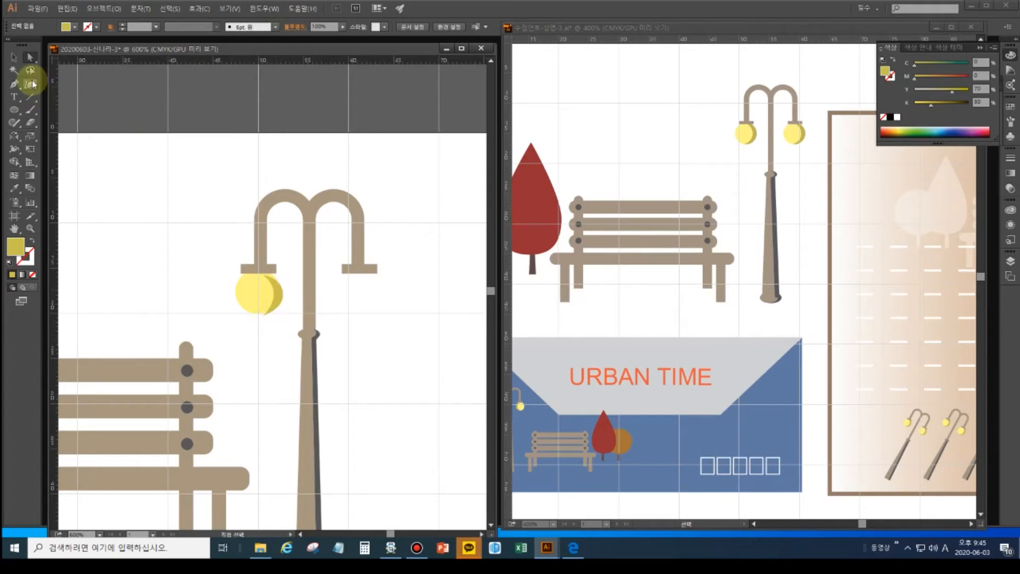
Reshape the lower tip of the darker yellow shading by extending its bottom anchor's curve handle.
{"action": "left_click", "coordinate": [15, 56]}
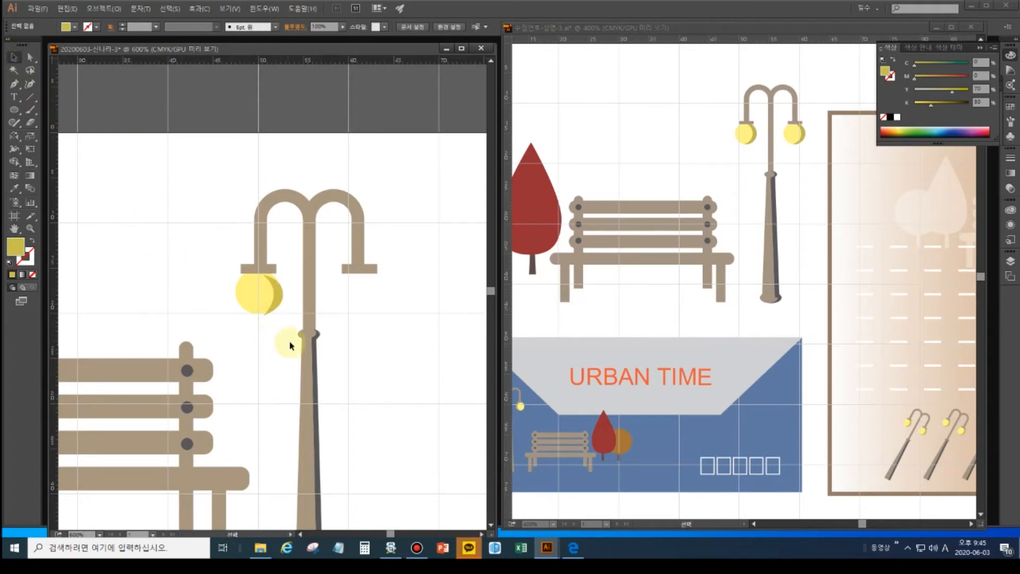
{"action": "left_click", "coordinate": [279, 298]}
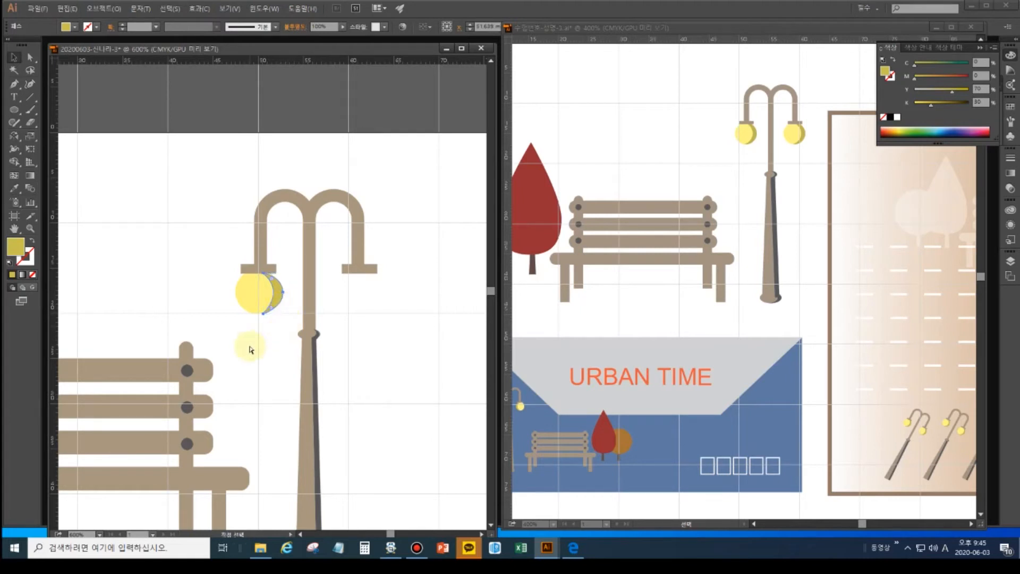
{"action": "left_click", "coordinate": [271, 355]}
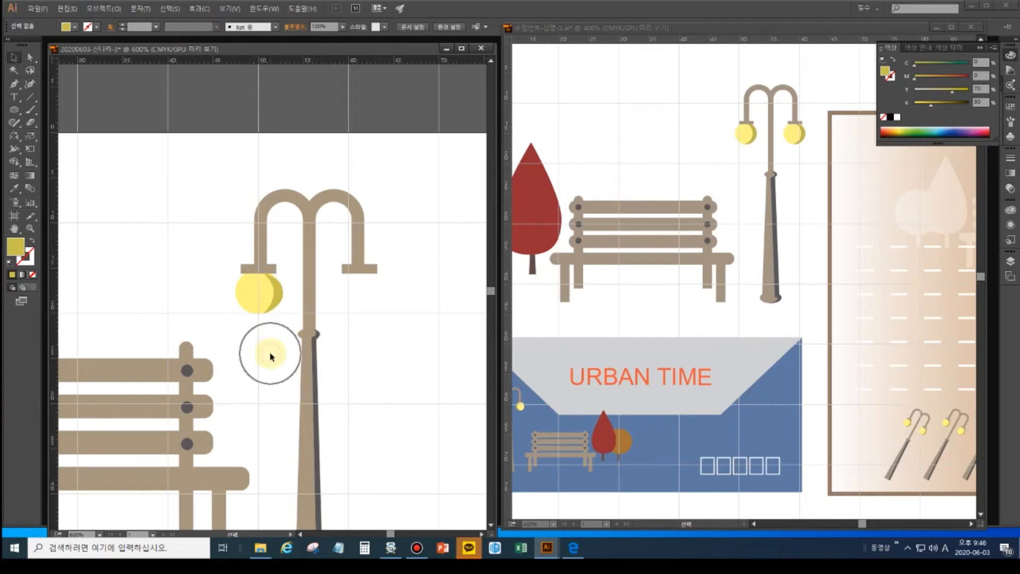
{"action": "left_click", "coordinate": [278, 296]}
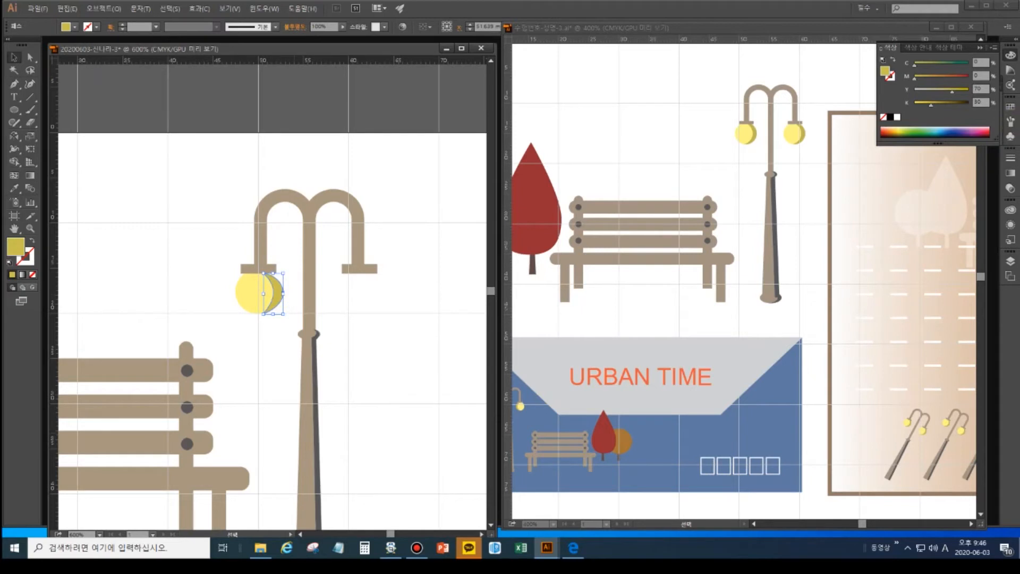
{"action": "left_click", "coordinate": [27, 57]}
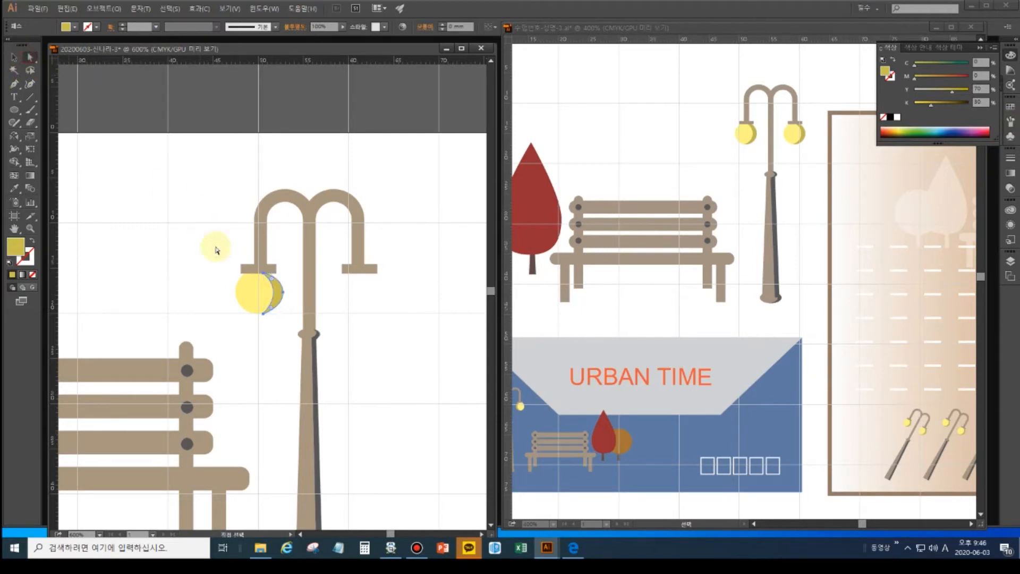
{"action": "left_click", "coordinate": [264, 314]}
{"action": "left_click_drag", "start_coordinate": [288, 291], "coordinate": [295, 293]}
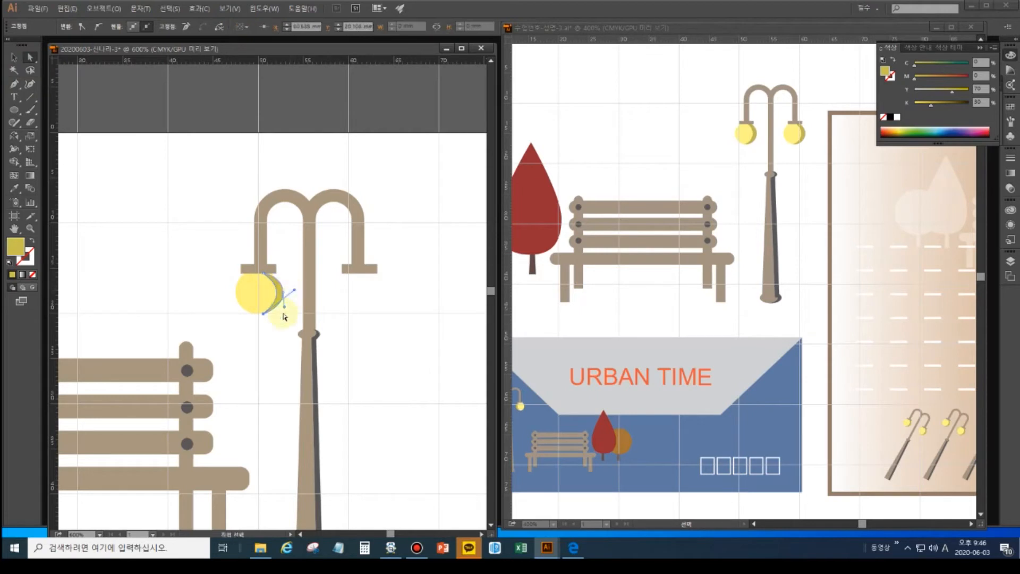
{"action": "left_click", "coordinate": [266, 347]}
Unlock the yellow lamp circle and group it with its darker shading shape.
{"action": "left_click", "coordinate": [14, 57]}
{"action": "left_click_drag", "start_coordinate": [273, 307], "coordinate": [287, 328]}
{"action": "key", "text": "a"}
{"action": "key", "text": "v"}
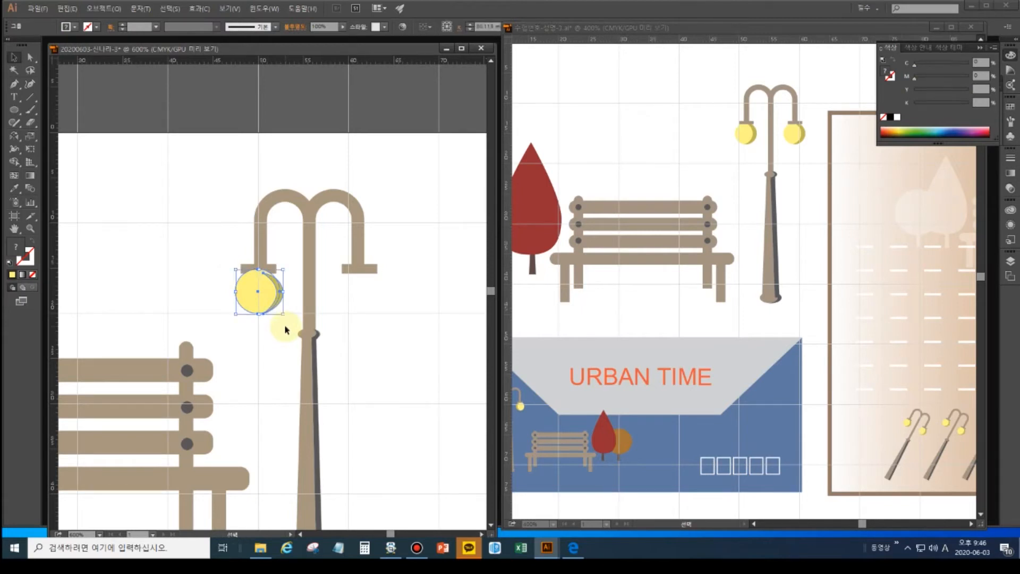
Try a vertical mirror copy of the shaded left bulb across the lamp pole and remove the copy.
{"action": "left_click", "coordinate": [13, 135]}
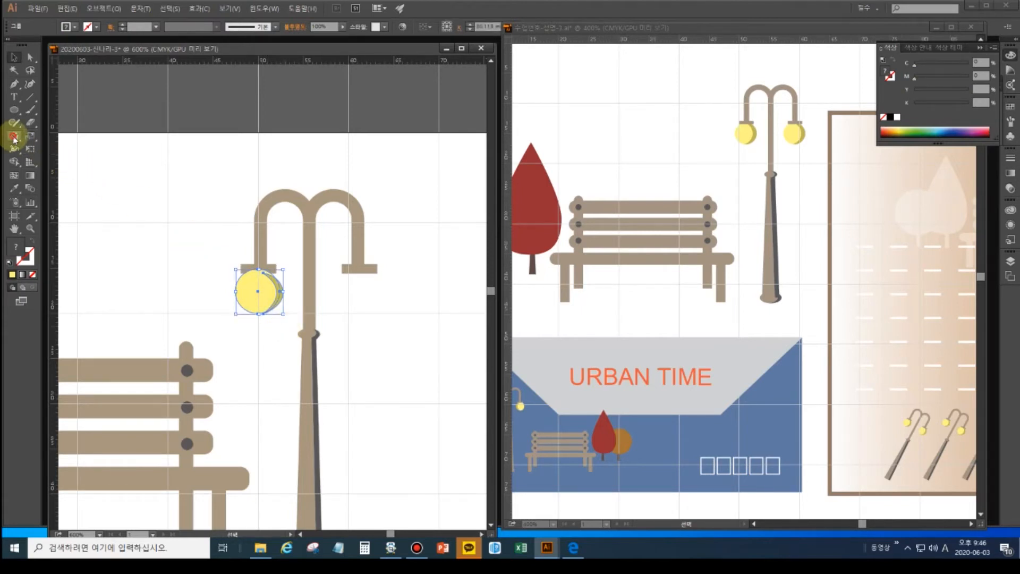
{"action": "left_click", "coordinate": [311, 291], "text": "alt"}
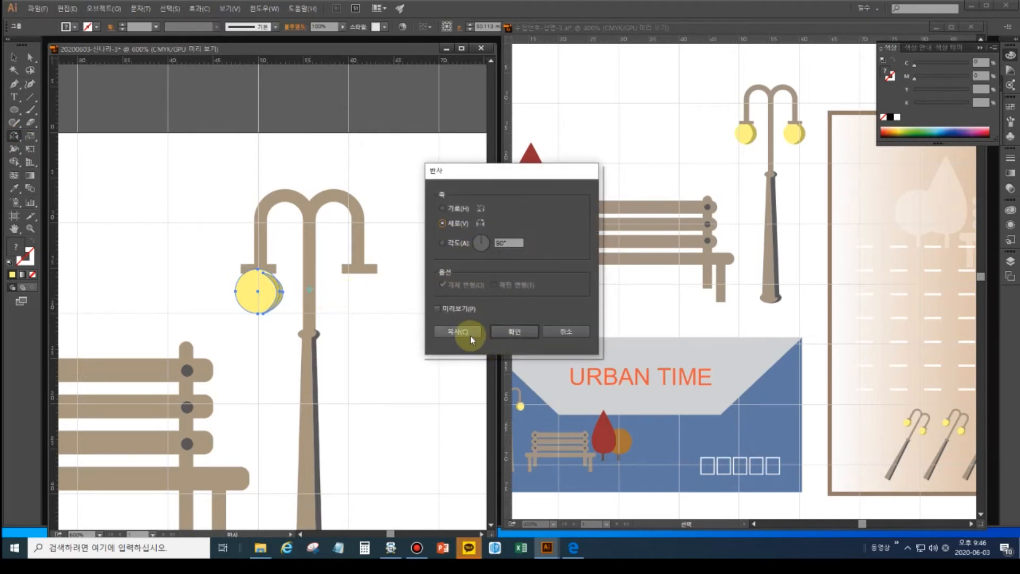
{"action": "left_click", "coordinate": [470, 334]}
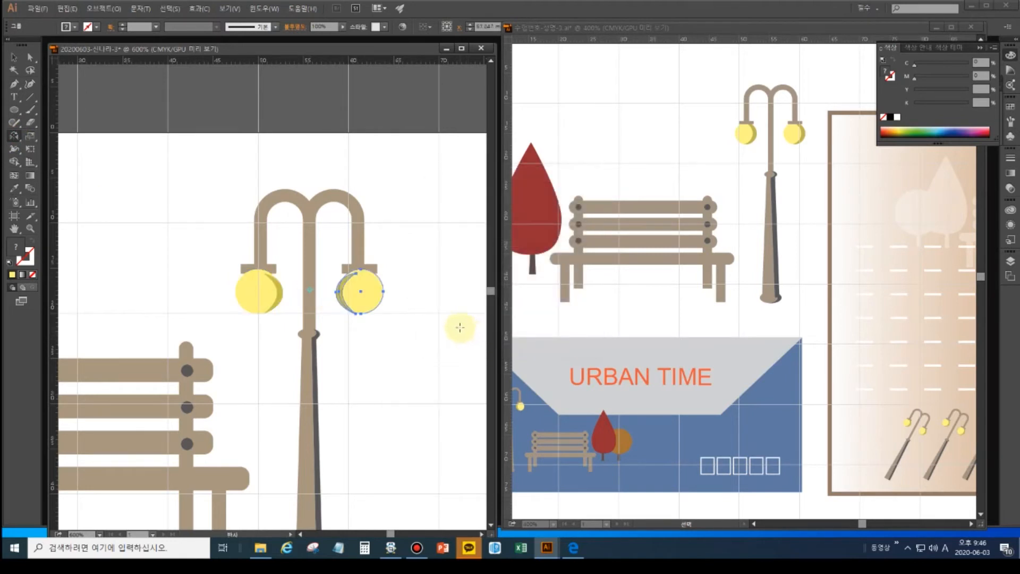
{"action": "key", "text": "ctrl"}
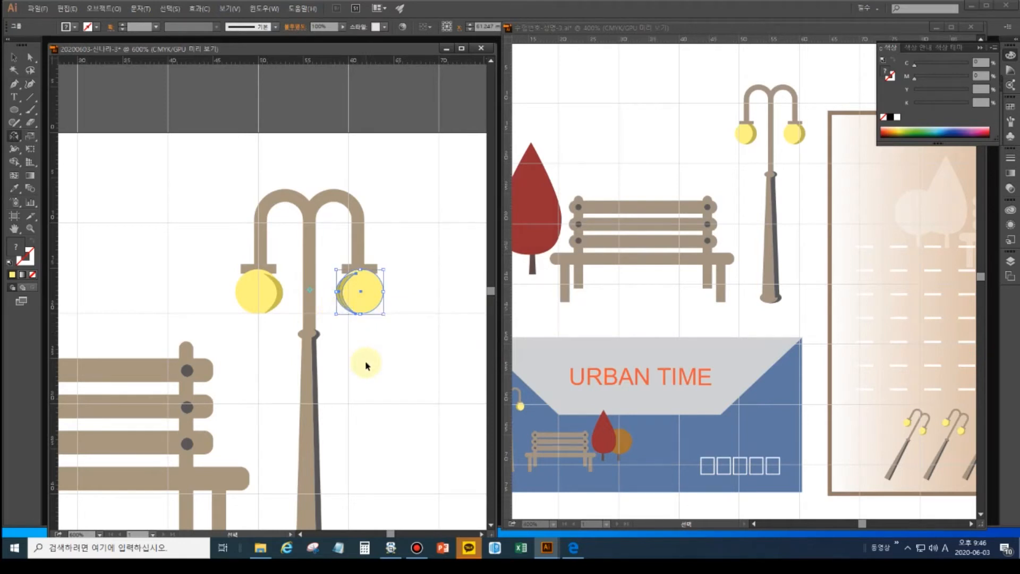
{"action": "key", "text": "Delete"}
Move the top anchor of the darker yellow shading up to the circle's edge and refine the outer curve's upper handle.
{"action": "left_click", "coordinate": [18, 56]}
{"action": "scroll", "coordinate": [239, 287], "scroll_direction": "up", "scroll_amount": 2}
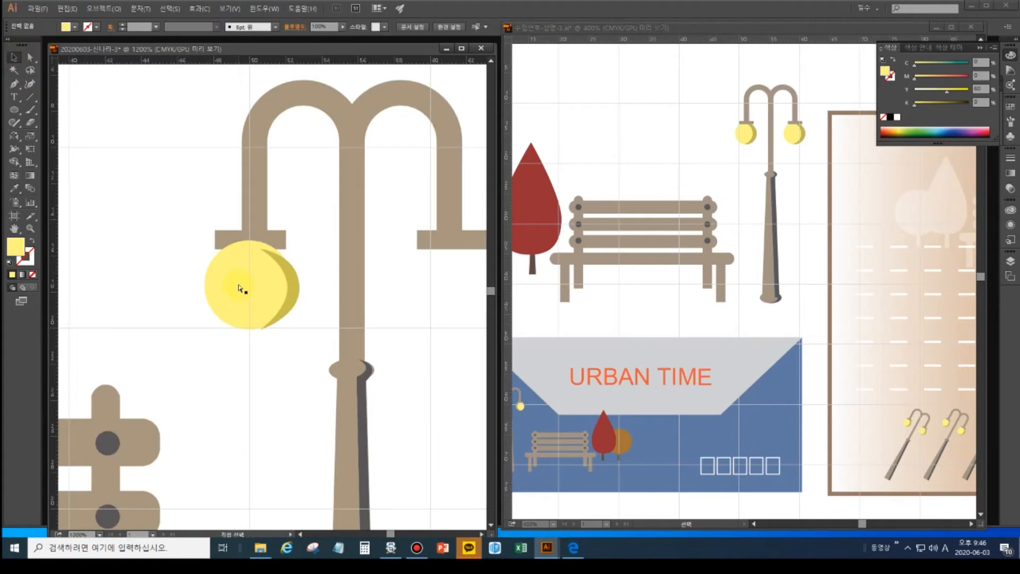
{"action": "left_click", "coordinate": [30, 56]}
{"action": "left_click", "coordinate": [269, 254]}
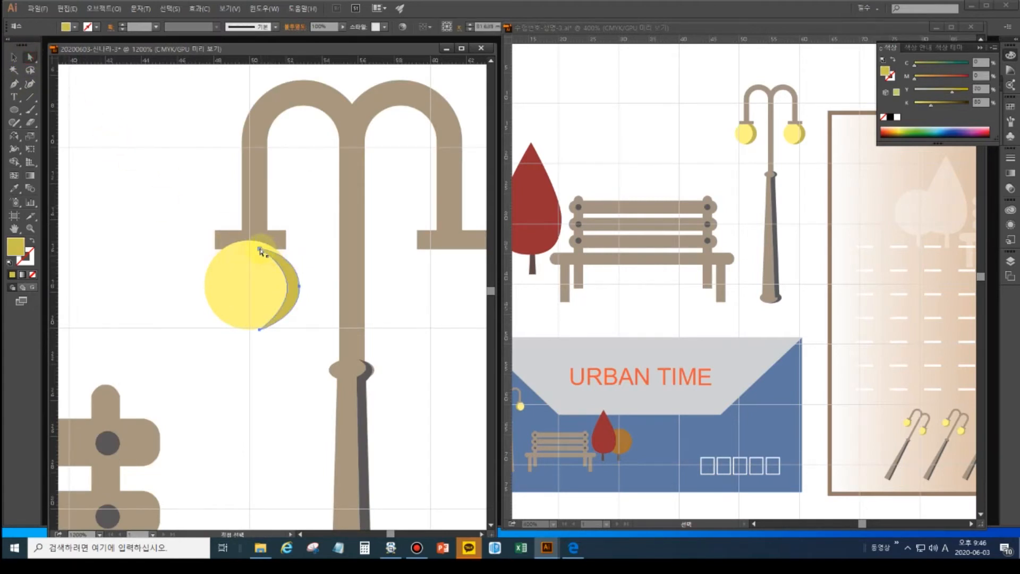
{"action": "left_click", "coordinate": [260, 248]}
{"action": "left_click_drag", "start_coordinate": [260, 250], "coordinate": [258, 242]}
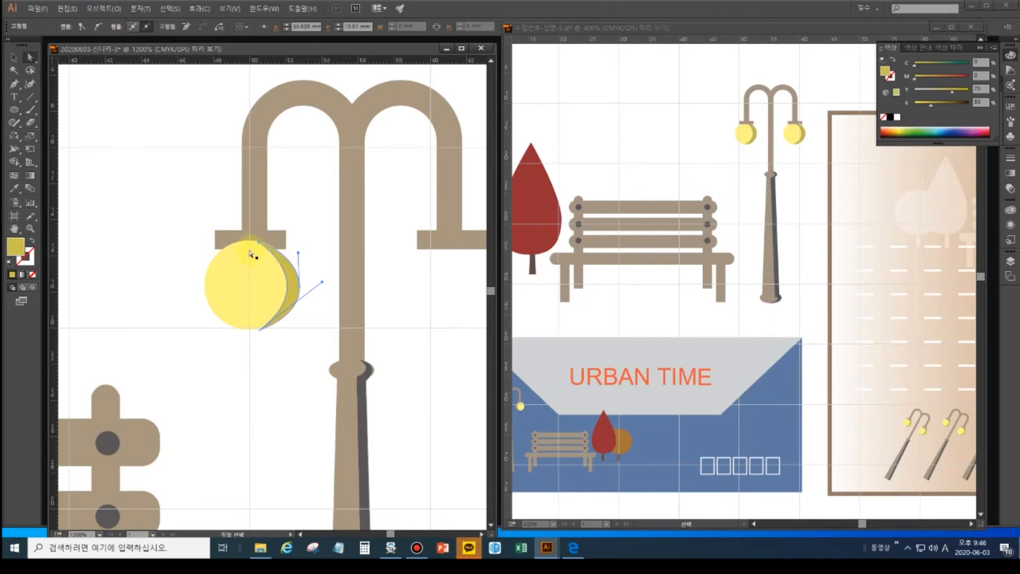
{"action": "left_click_drag", "start_coordinate": [299, 252], "coordinate": [299, 248]}
{"action": "left_click", "coordinate": [271, 363]}
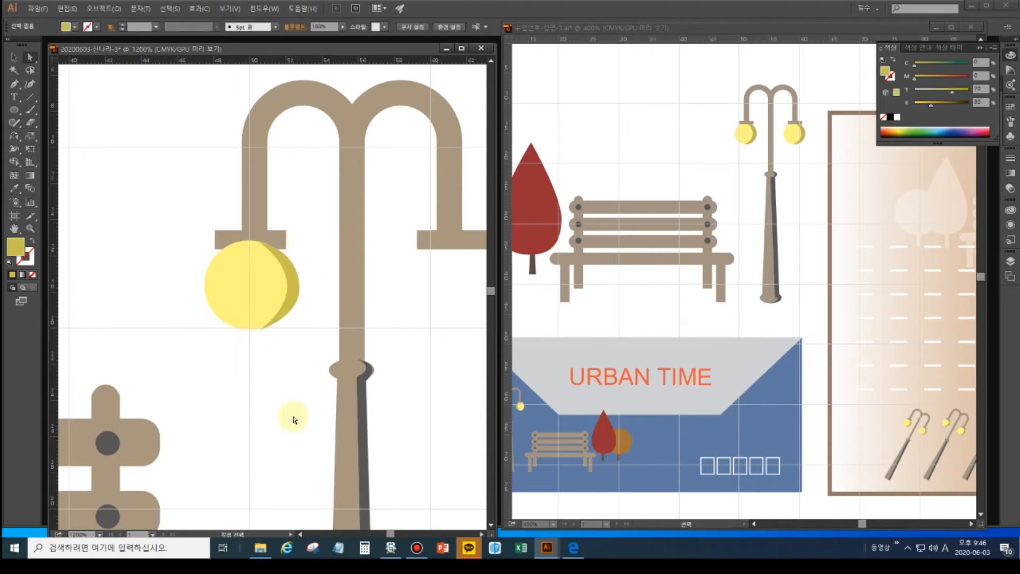
Select the grouped left bulb and reflect a copy of it about the vertical axis through the lamp pole.
{"action": "left_click", "coordinate": [19, 62]}
{"action": "left_click", "coordinate": [218, 281]}
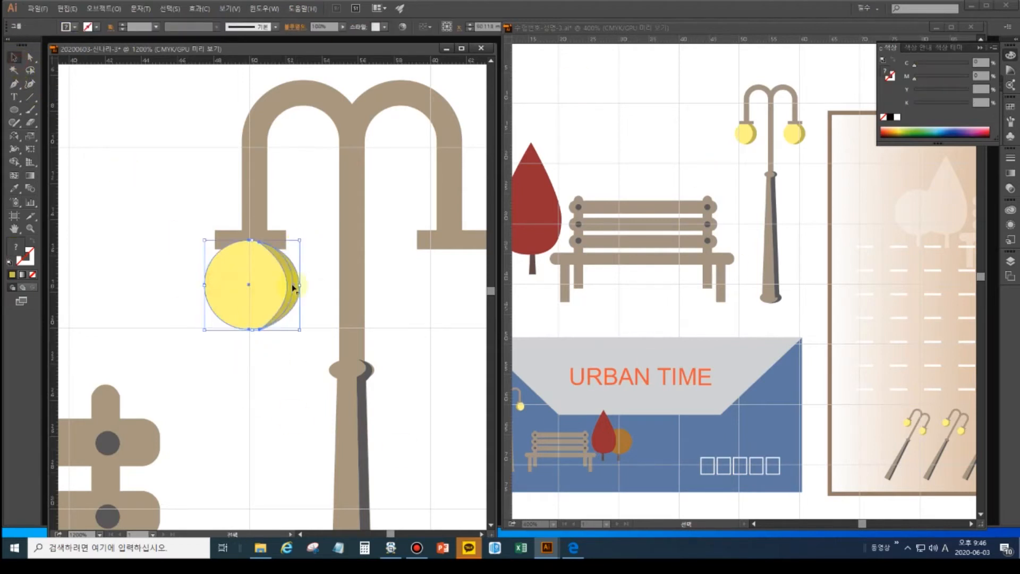
{"action": "left_click", "coordinate": [294, 299], "text": "shift"}
{"action": "left_click", "coordinate": [290, 300]}
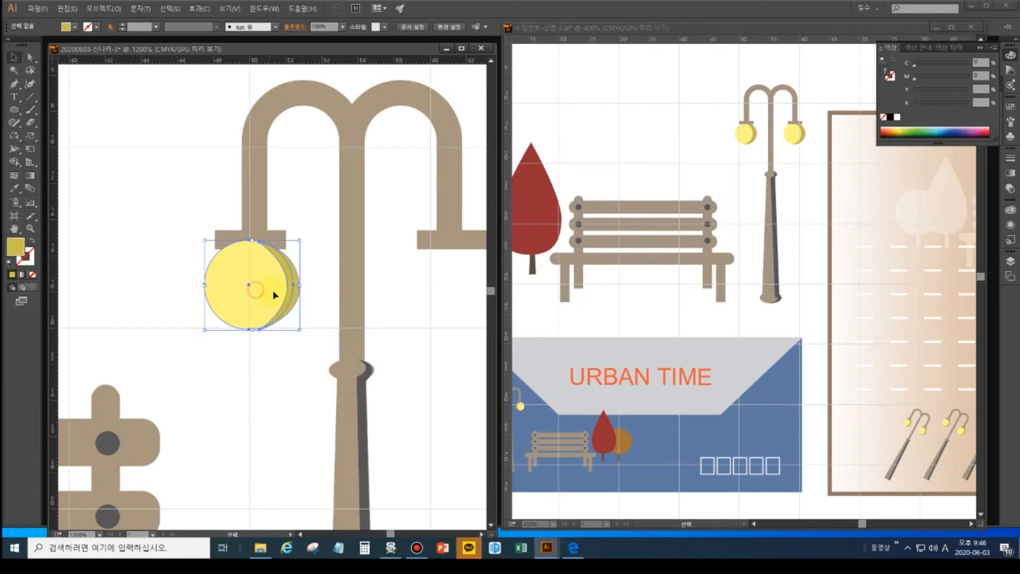
{"action": "left_click", "coordinate": [291, 304], "text": "shift"}
{"action": "left_click_drag", "start_coordinate": [307, 349], "coordinate": [310, 319]}
{"action": "key", "text": "a"}
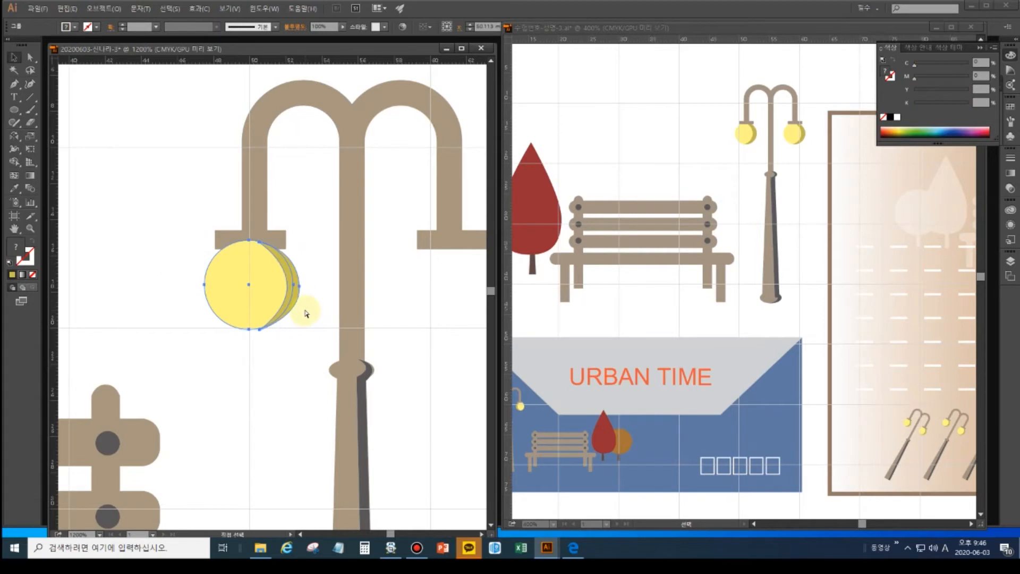
{"action": "key", "text": "v"}
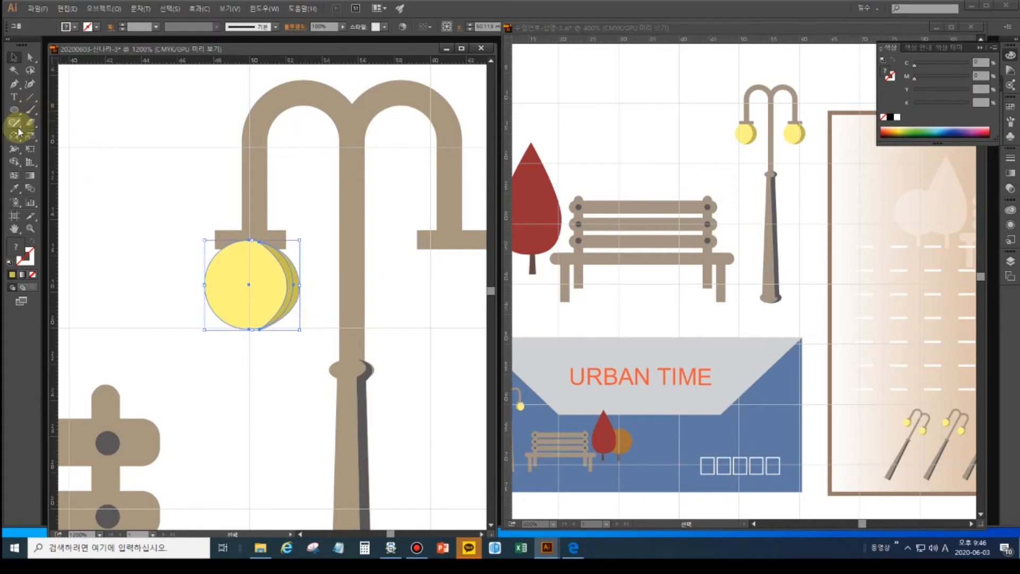
{"action": "left_click", "coordinate": [17, 136]}
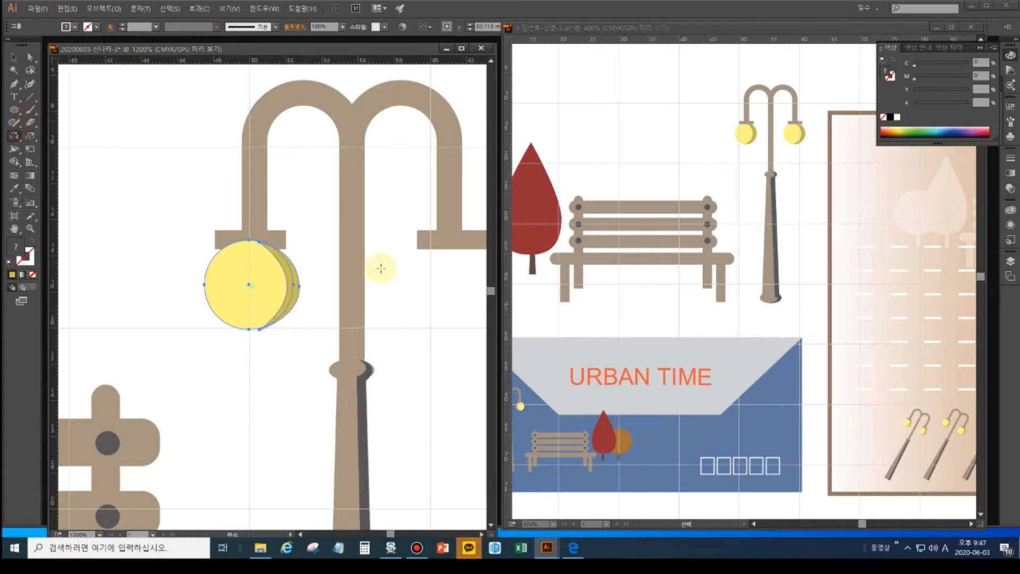
{"action": "left_click", "coordinate": [351, 286], "text": "alt"}
{"action": "left_click", "coordinate": [443, 223]}
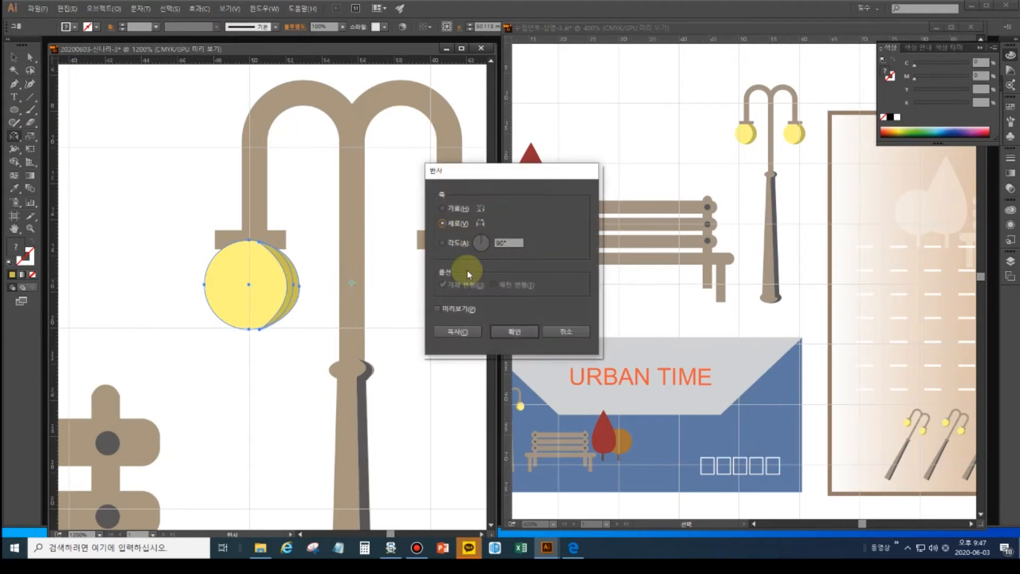
{"action": "left_click", "coordinate": [471, 331]}
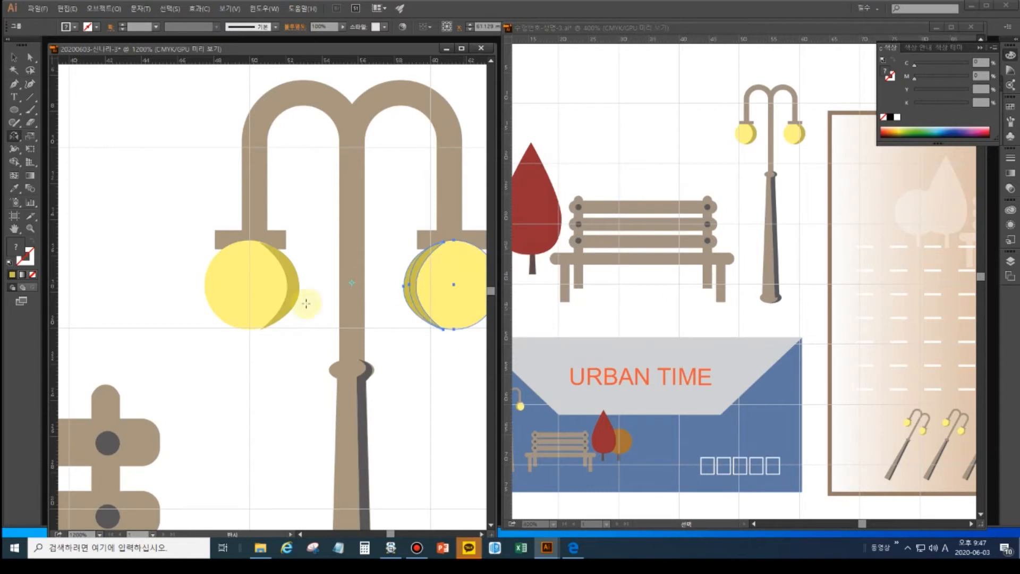
Reflect the right bulb vertically about its own circle centre, without copying, placing its shading on the right side.
{"action": "left_click", "coordinate": [15, 125]}
{"action": "left_click", "coordinate": [16, 137]}
{"action": "left_click", "coordinate": [454, 287], "text": "alt"}
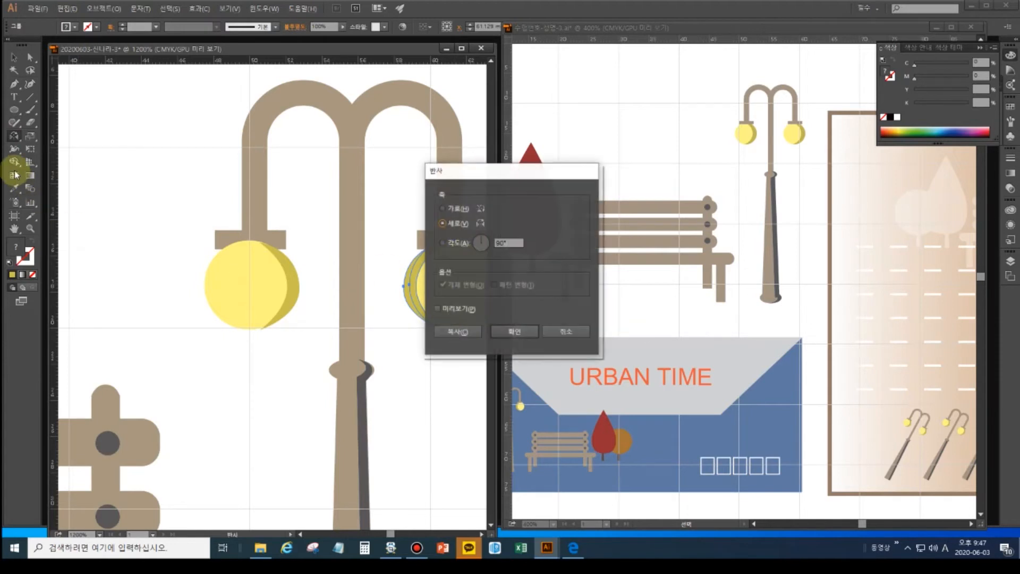
{"action": "left_click", "coordinate": [508, 332]}
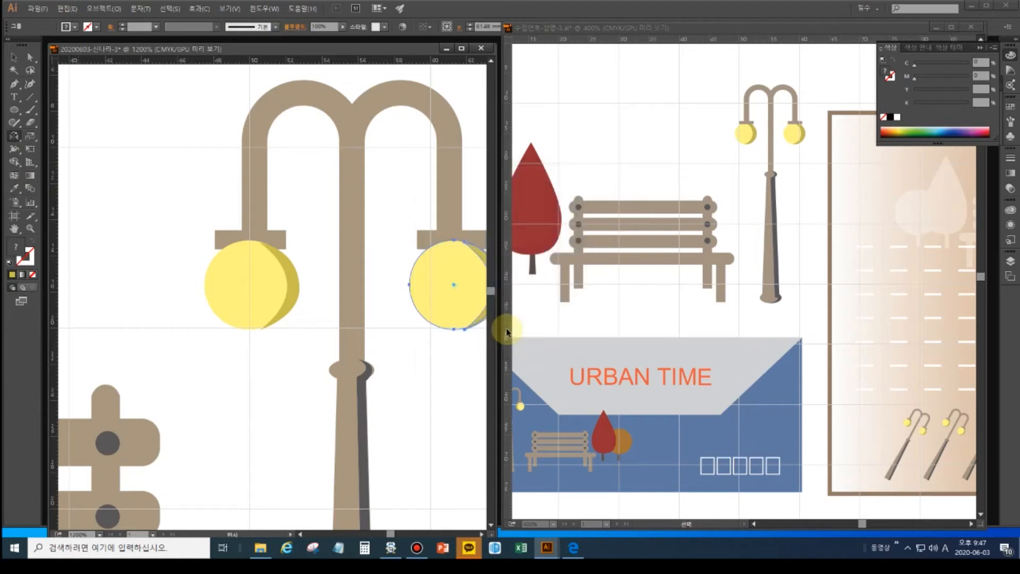
{"action": "left_click", "coordinate": [279, 359]}
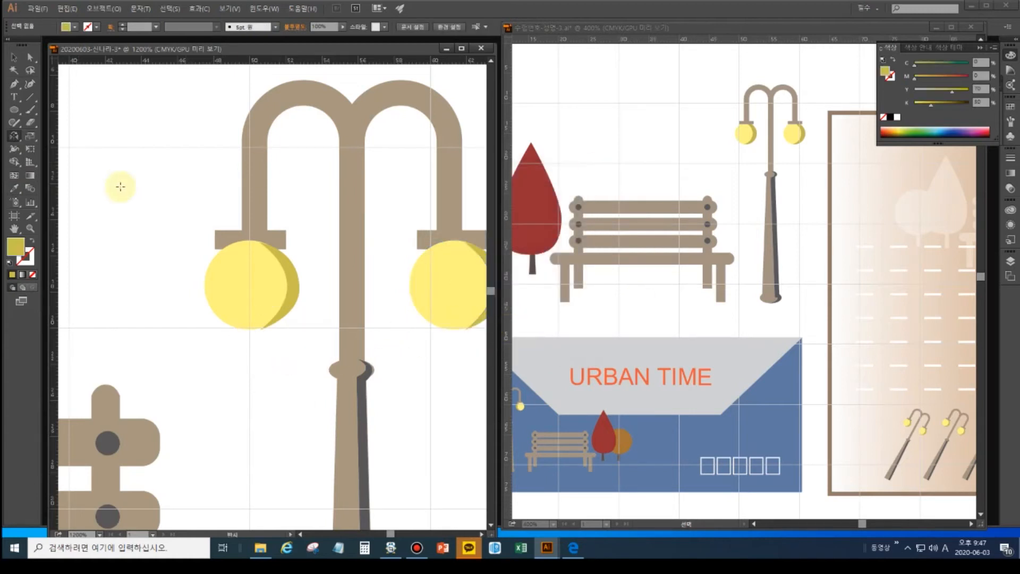
Send the left and right bulb groups to the back, behind the lamp's end plates.
{"action": "left_click", "coordinate": [14, 58]}
{"action": "left_click", "coordinate": [227, 290]}
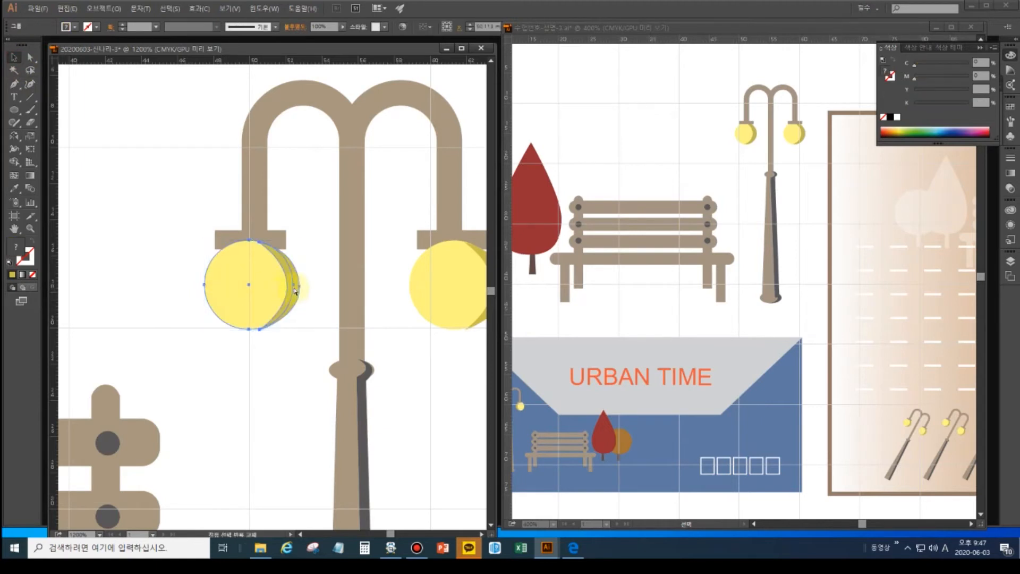
{"action": "key", "text": "ctrl+shift+["}
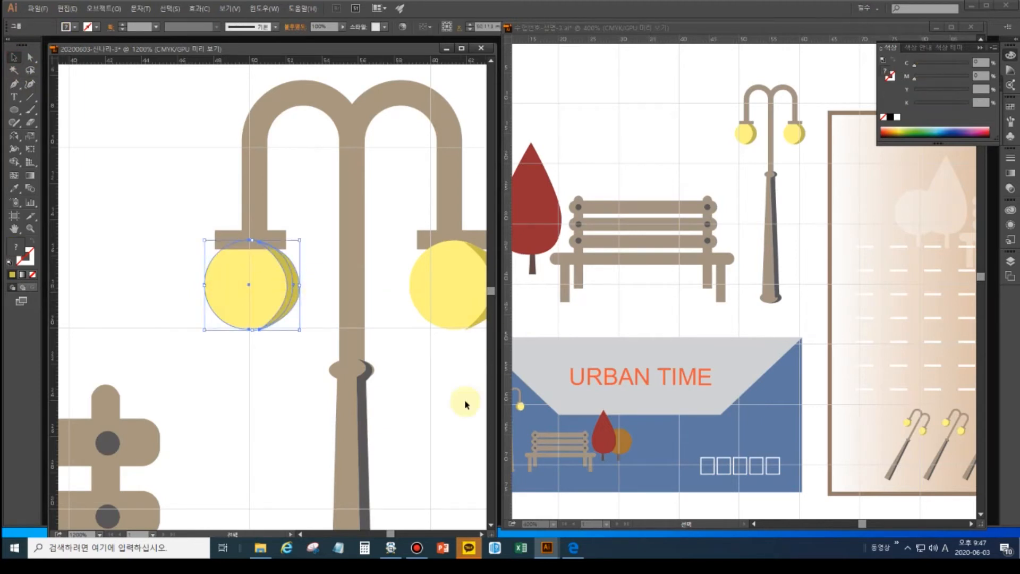
{"action": "left_click", "coordinate": [420, 380]}
{"action": "left_click", "coordinate": [452, 287]}
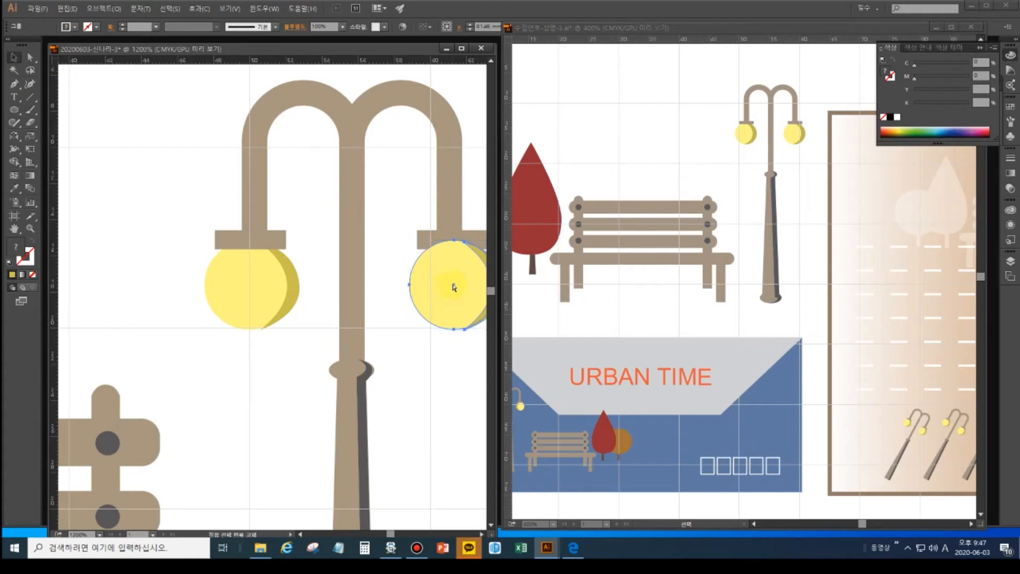
{"action": "key", "text": "ctrl+shift+["}
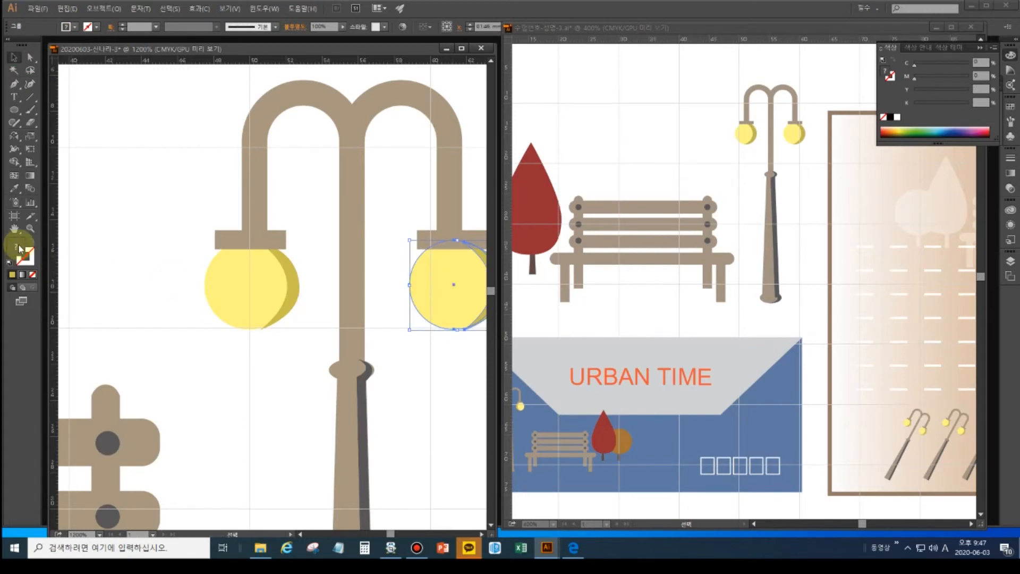
Deselect the lamp artwork and examine the gradient panel design and its colour specifications in the reference document.
{"action": "double_click", "coordinate": [14, 229]}
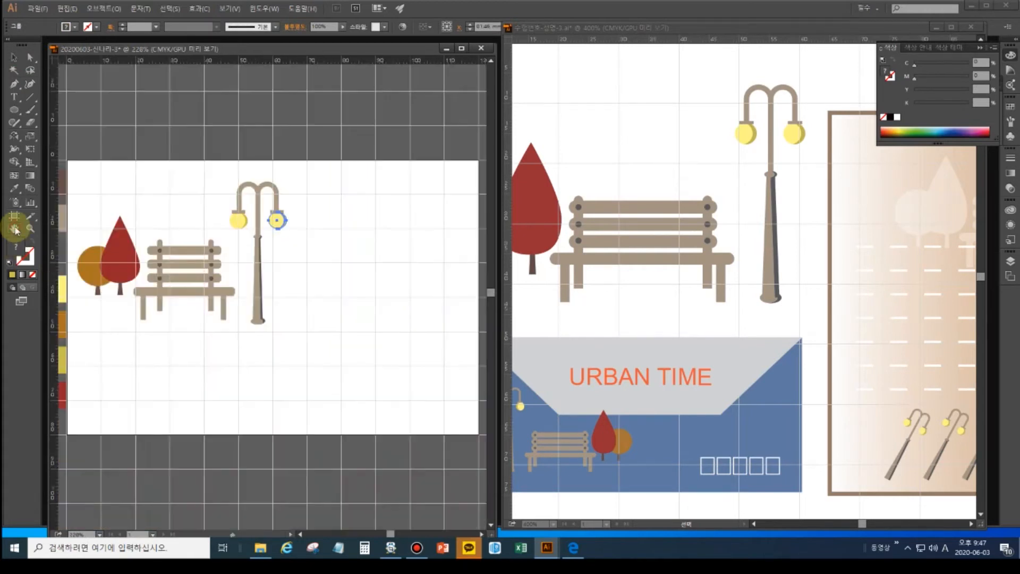
{"action": "left_click", "coordinate": [314, 345]}
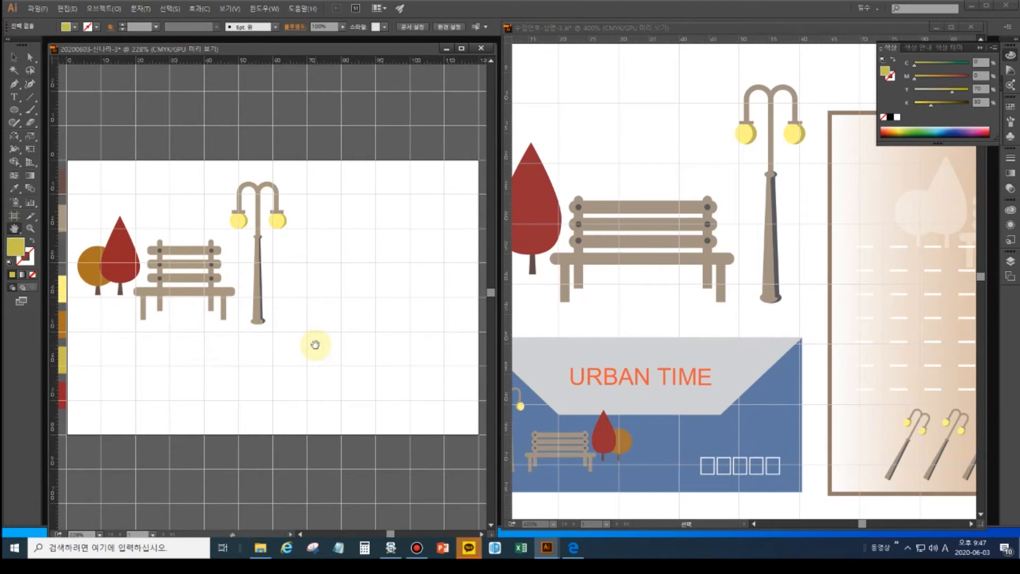
{"action": "left_click", "coordinate": [806, 312]}
{"action": "left_click_drag", "start_coordinate": [775, 302], "coordinate": [559, 291]}
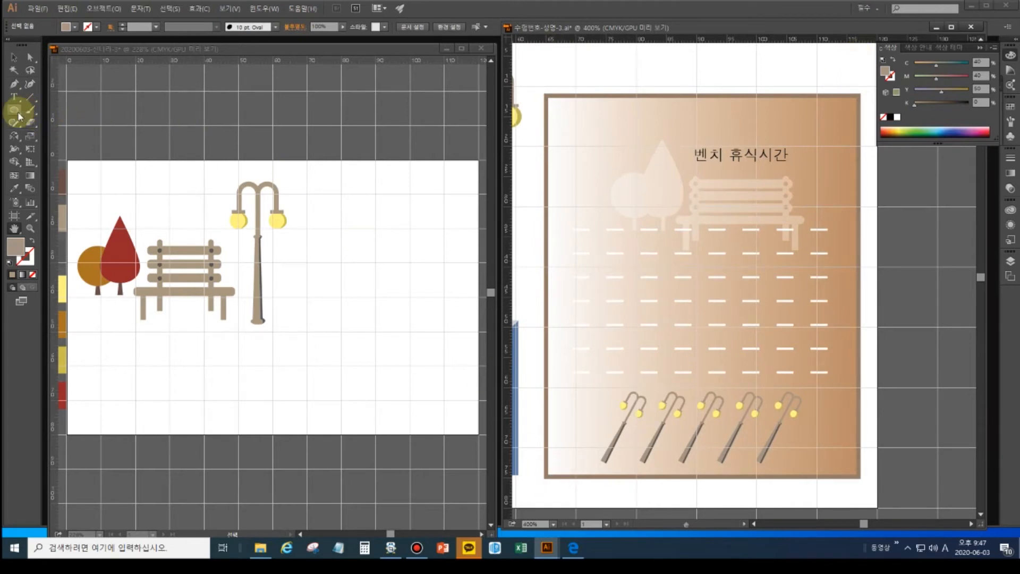
{"action": "left_click_drag", "start_coordinate": [18, 114], "coordinate": [41, 112]}
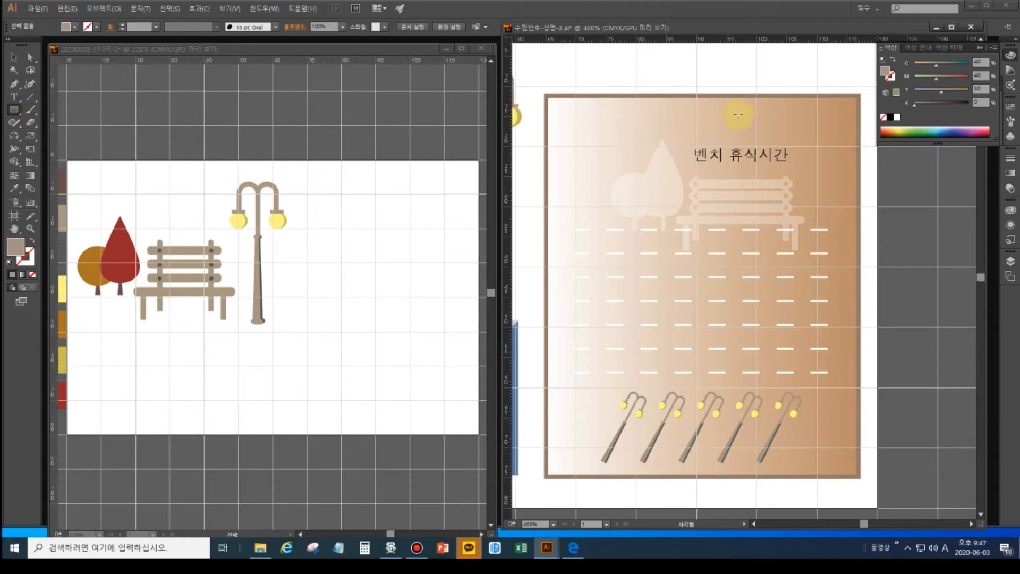
{"action": "left_click", "coordinate": [14, 229]}
{"action": "left_click_drag", "start_coordinate": [700, 355], "coordinate": [822, 99]}
{"action": "scroll", "coordinate": [681, 341], "scroll_direction": "down", "scroll_amount": 8}
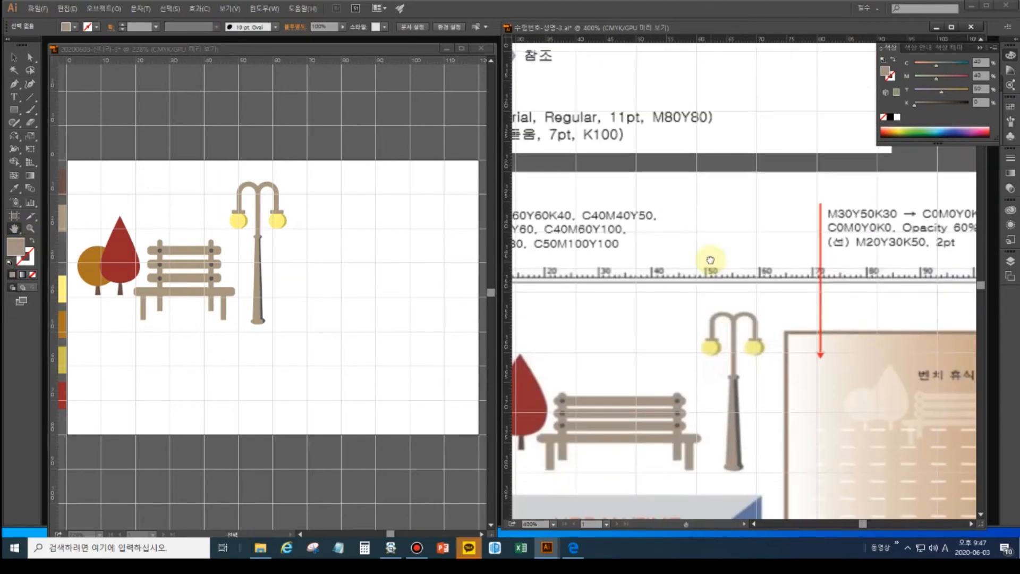
{"action": "left_click_drag", "start_coordinate": [554, 301], "coordinate": [545, 308]}
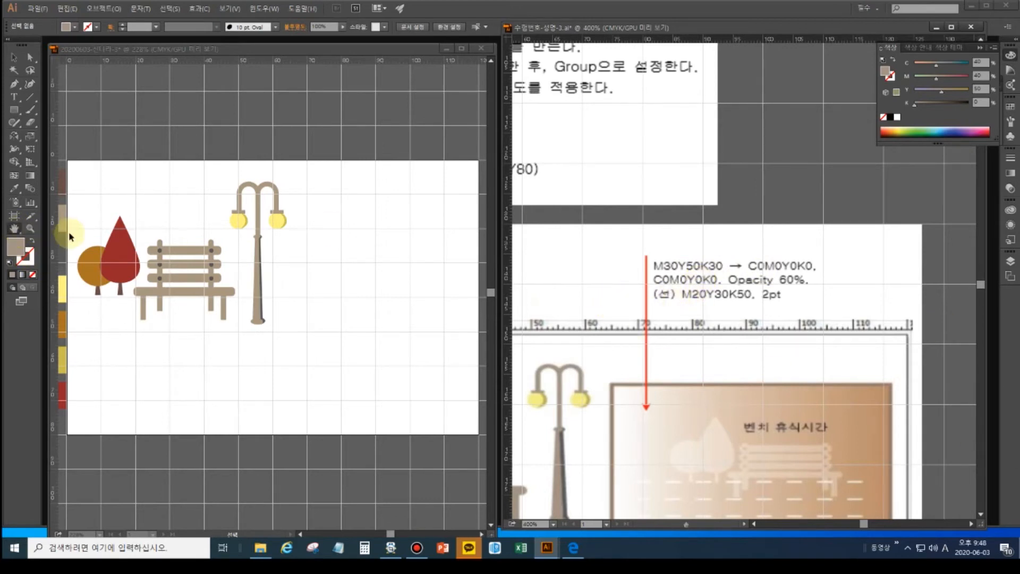
Apply a gradient fill to the dark brown swatch square at the head of the colour column beside the artboard.
{"action": "left_click", "coordinate": [14, 57]}
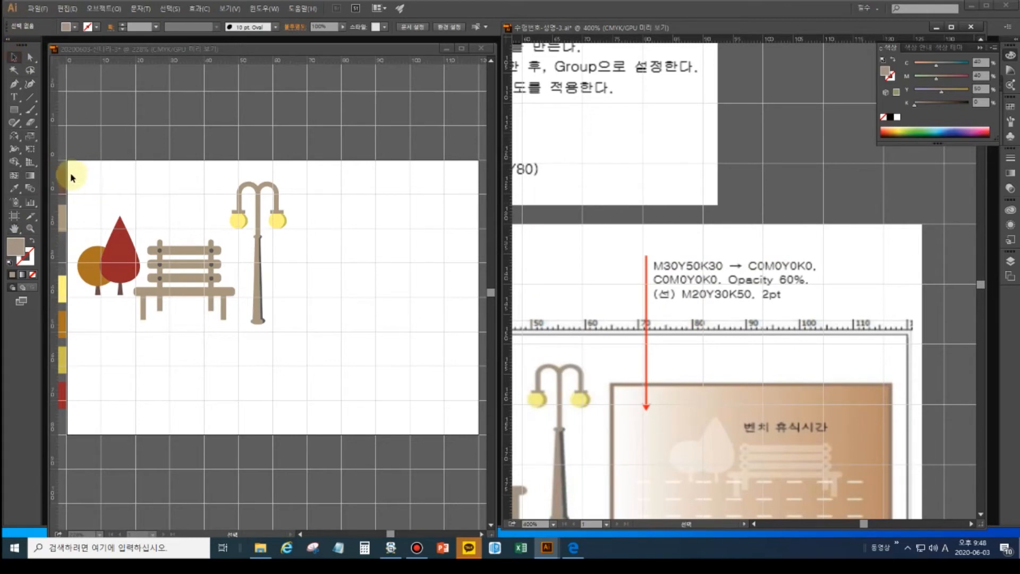
{"action": "left_click", "coordinate": [65, 181]}
{"action": "left_click", "coordinate": [65, 179]}
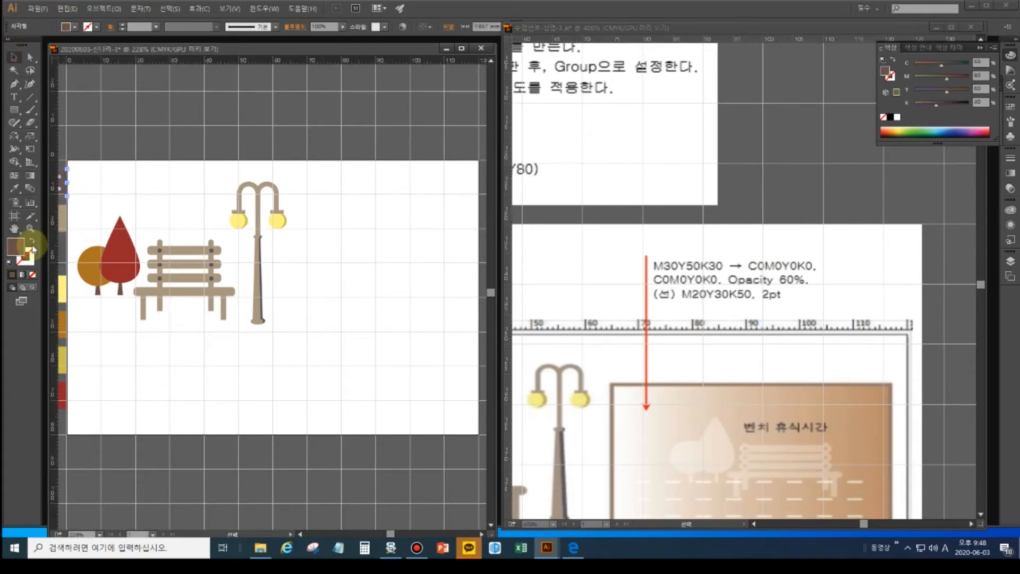
{"action": "left_click", "coordinate": [23, 274]}
{"action": "left_click", "coordinate": [15, 229]}
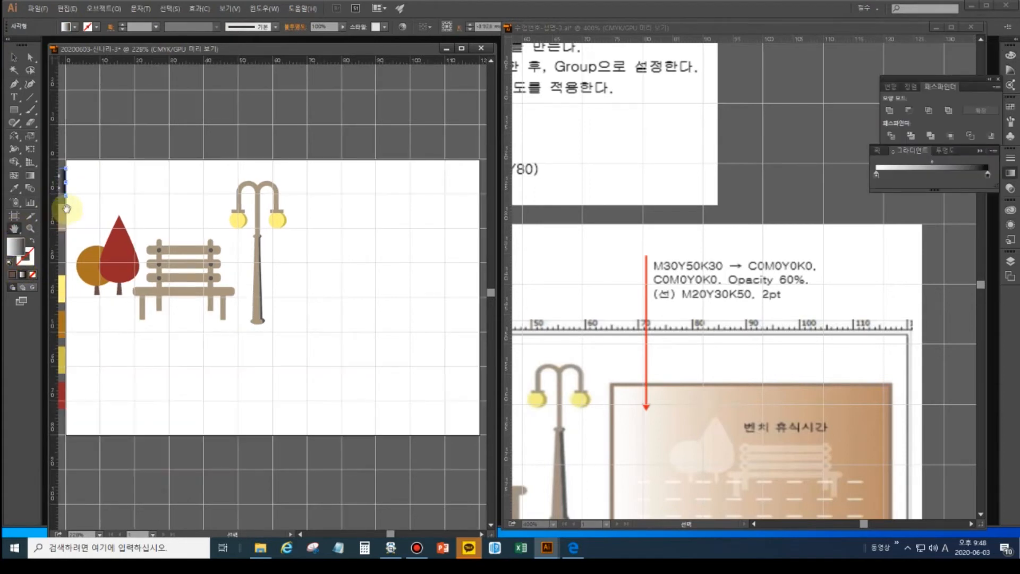
{"action": "left_click_drag", "start_coordinate": [91, 207], "coordinate": [183, 279]}
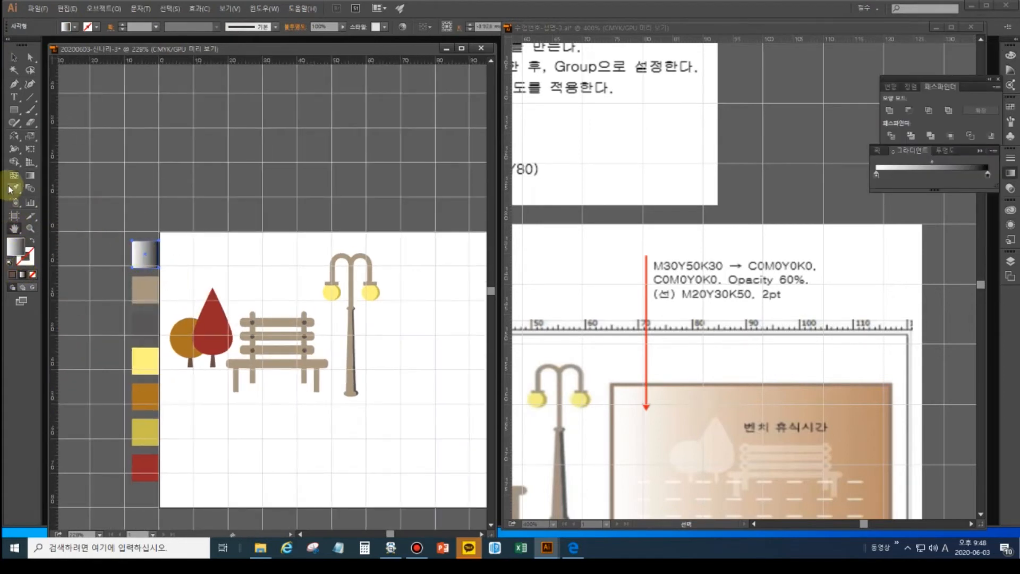
Switch the gradient's starting stop to CMYK and set it to M30 Y50 K30.
{"action": "left_click", "coordinate": [876, 175]}
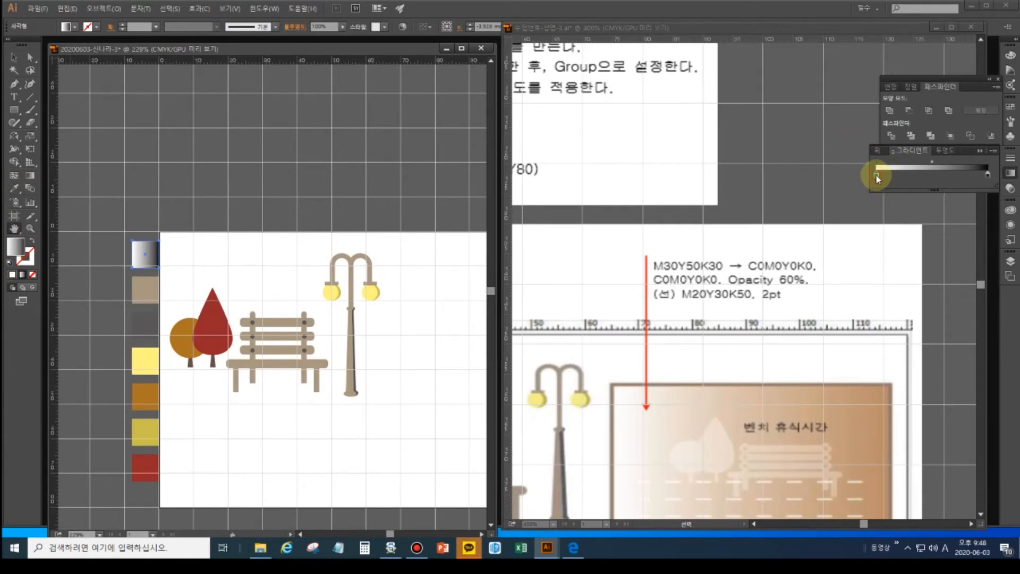
{"action": "double_click", "coordinate": [876, 175]}
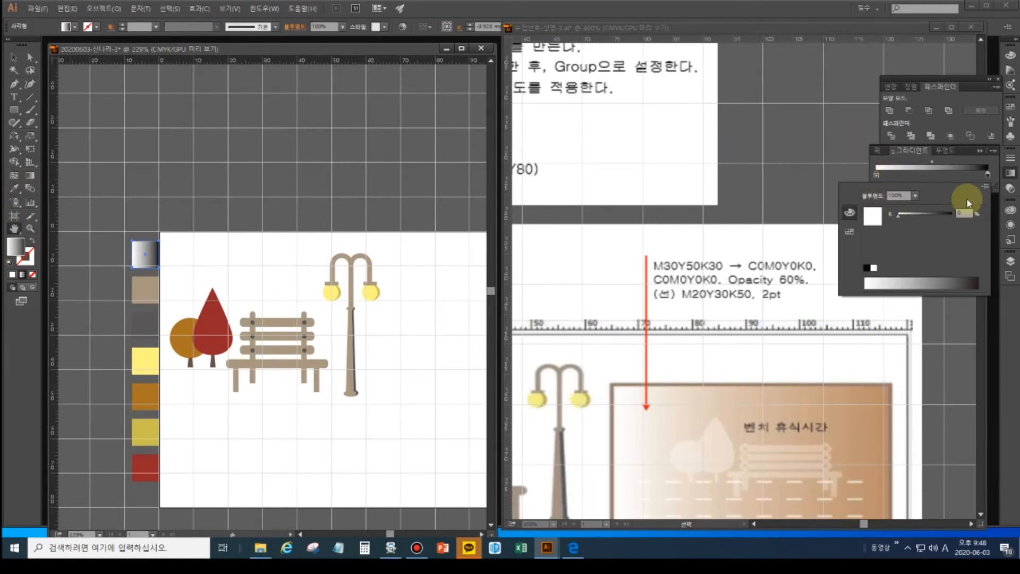
{"action": "left_click", "coordinate": [986, 187]}
{"action": "left_click", "coordinate": [938, 228]}
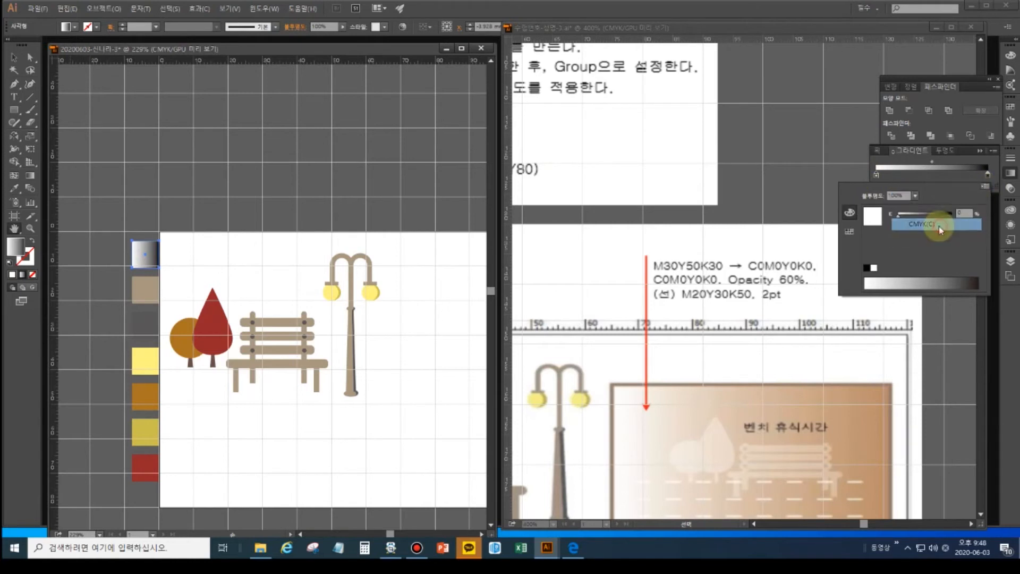
{"action": "left_click_drag", "start_coordinate": [964, 227], "coordinate": [933, 229]}
{"action": "type", "text": "30"}
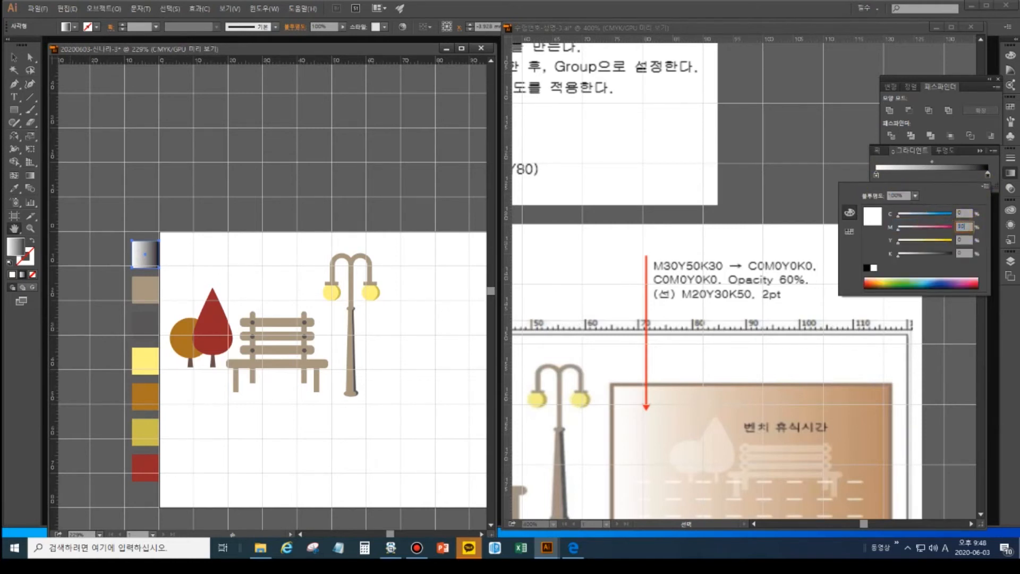
{"action": "key", "text": "Tab"}
{"action": "type", "text": "50"}
{"action": "key", "text": "Tab"}
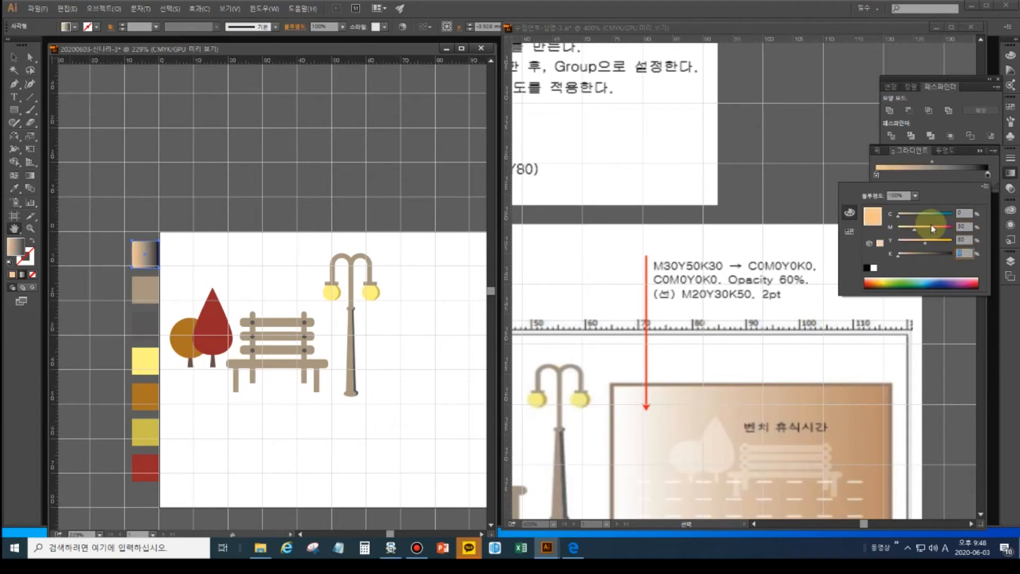
{"action": "type", "text": "3"}
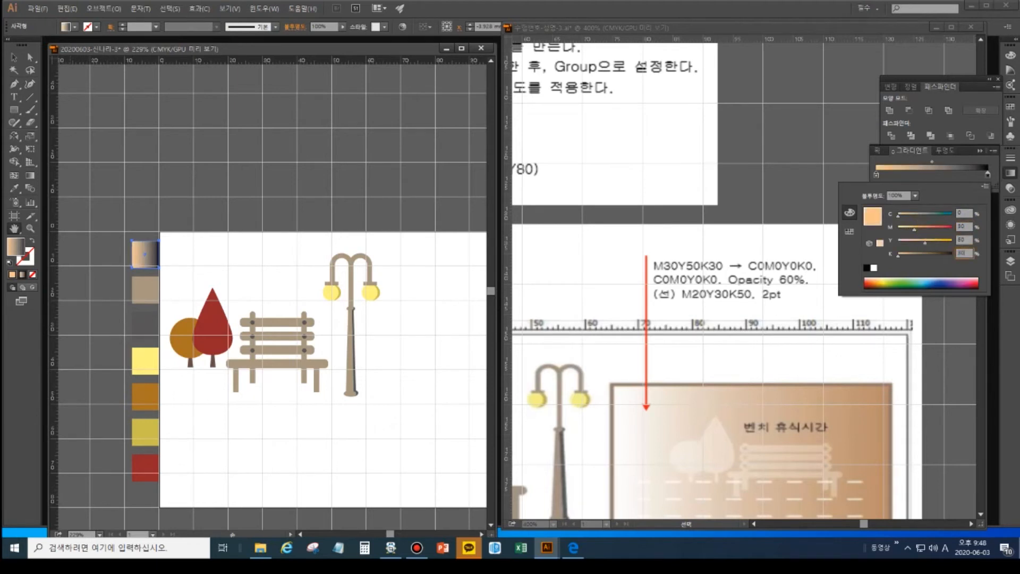
{"action": "type", "text": "0"}
{"action": "key", "text": "Return"}
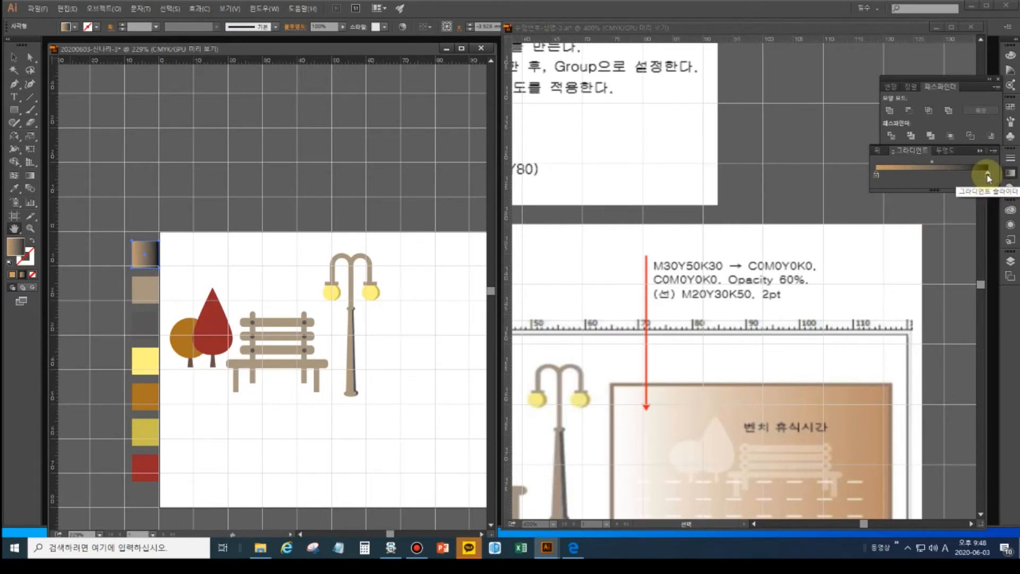
Switch the gradient's ending stop to CMYK and make it white, C0 M0 Y0 K0.
{"action": "left_click", "coordinate": [988, 177]}
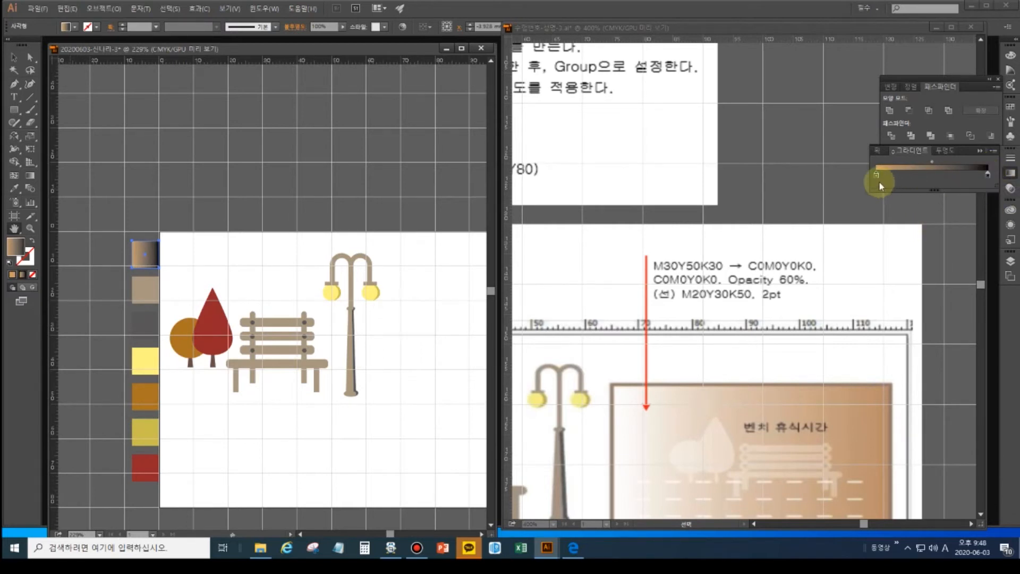
{"action": "double_click", "coordinate": [986, 177]}
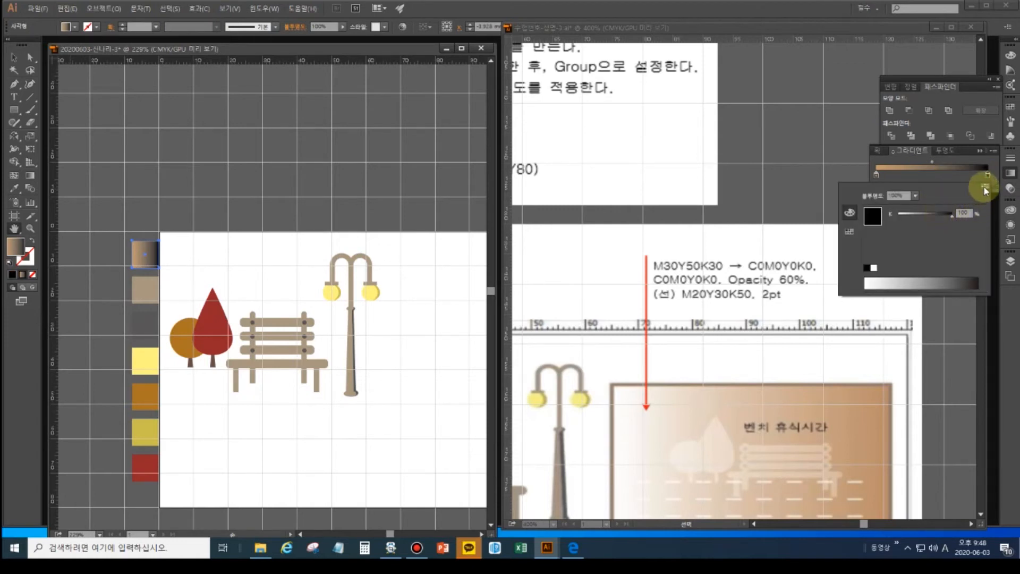
{"action": "left_click", "coordinate": [986, 186]}
{"action": "left_click", "coordinate": [925, 223]}
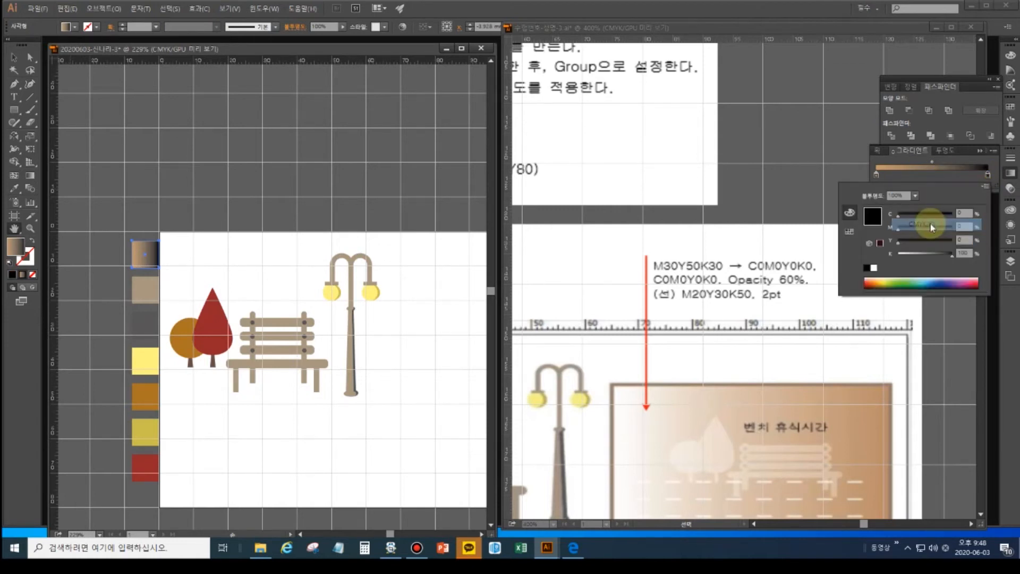
{"action": "left_click", "coordinate": [875, 267]}
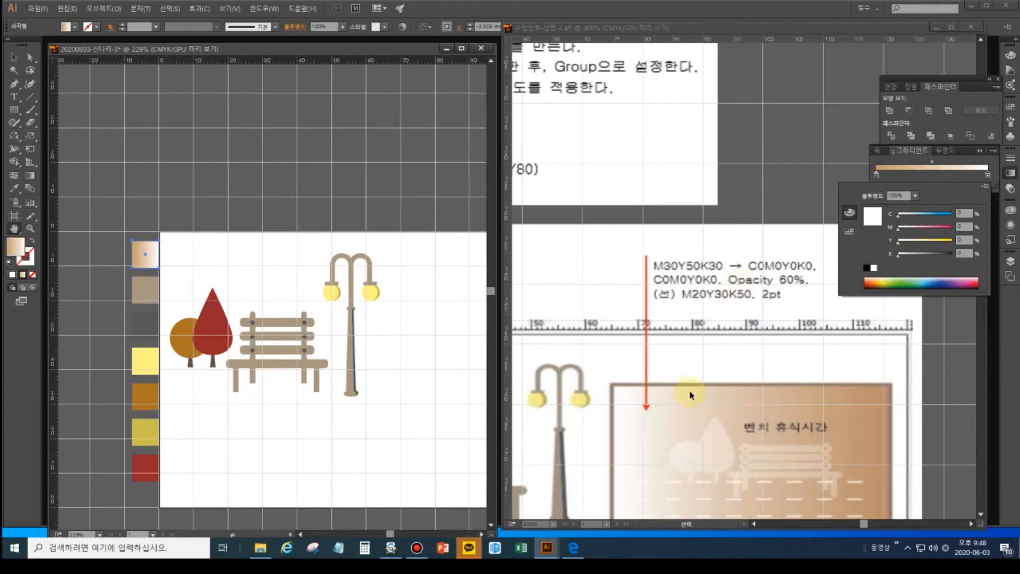
Set the gradient swatch's stroke colour to M20 Y30 K50.
{"action": "left_click", "coordinate": [29, 261]}
{"action": "left_click", "coordinate": [29, 263]}
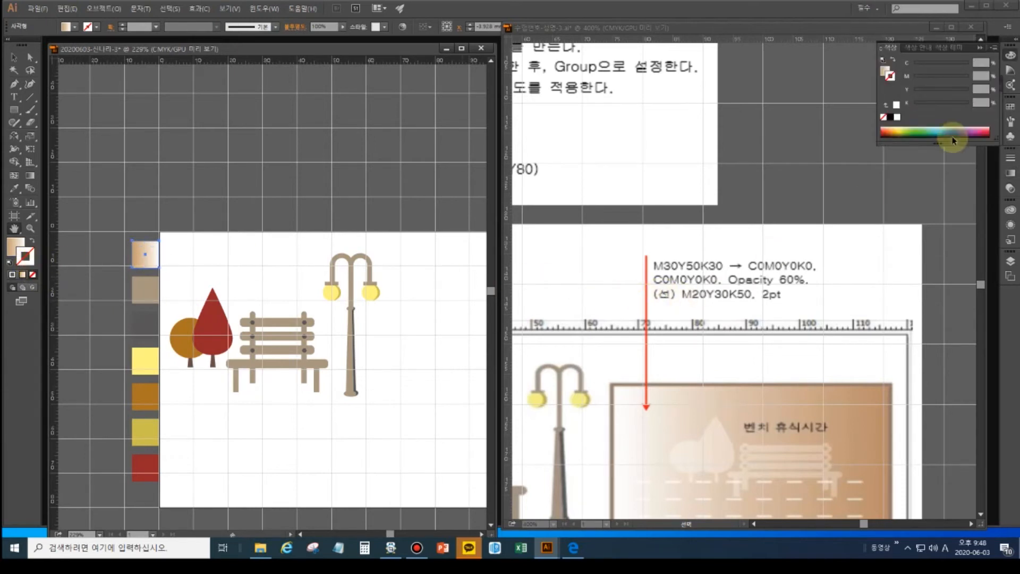
{"action": "left_click", "coordinate": [982, 75]}
{"action": "type", "text": "20"}
{"action": "key", "text": "Tab"}
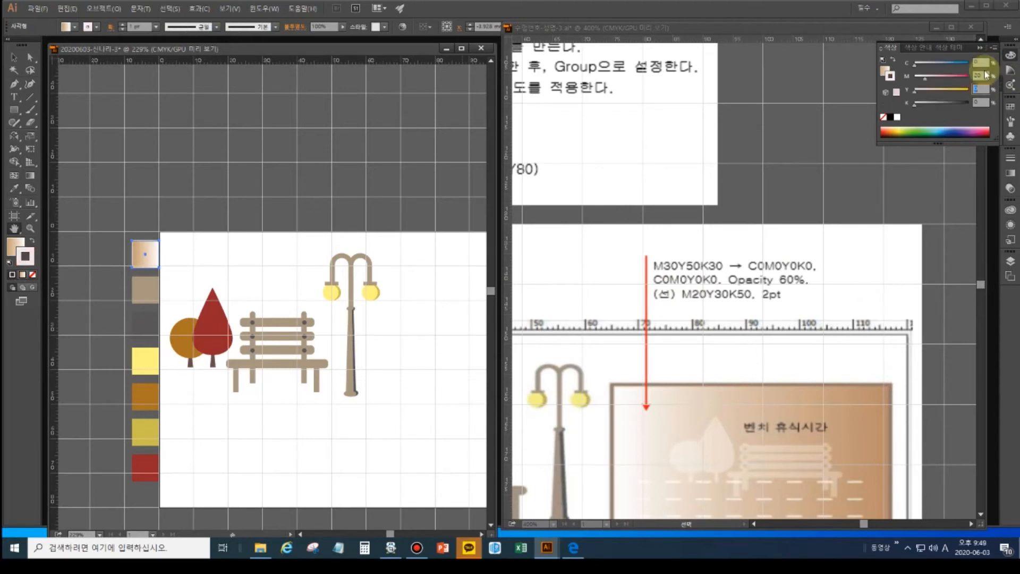
{"action": "type", "text": "30"}
{"action": "key", "text": "Tab"}
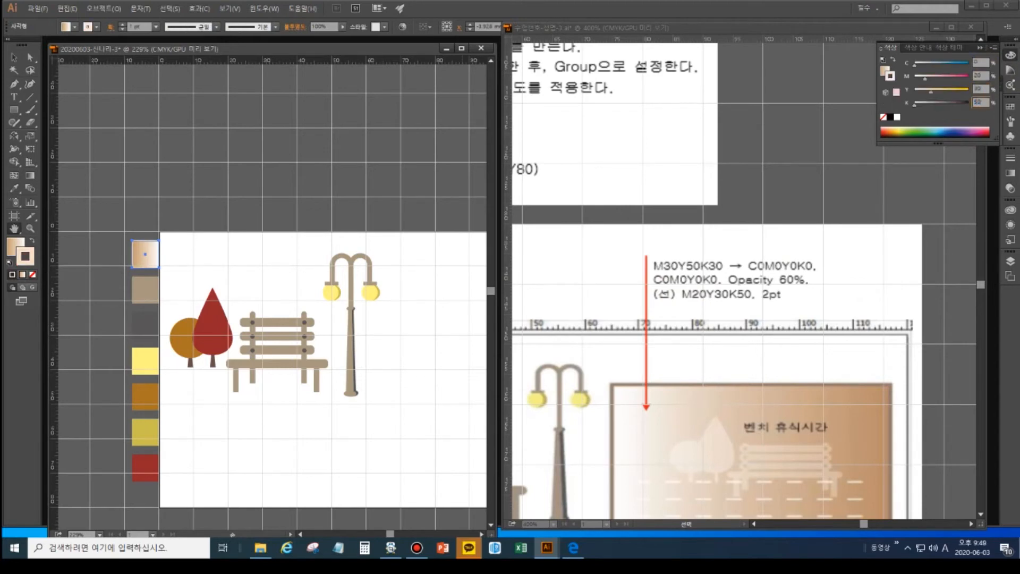
{"action": "type", "text": "50"}
{"action": "key", "text": "Return"}
Set the gradient swatch's stroke weight to 2 pt.
{"action": "left_click", "coordinate": [155, 29]}
{"action": "left_click", "coordinate": [123, 27]}
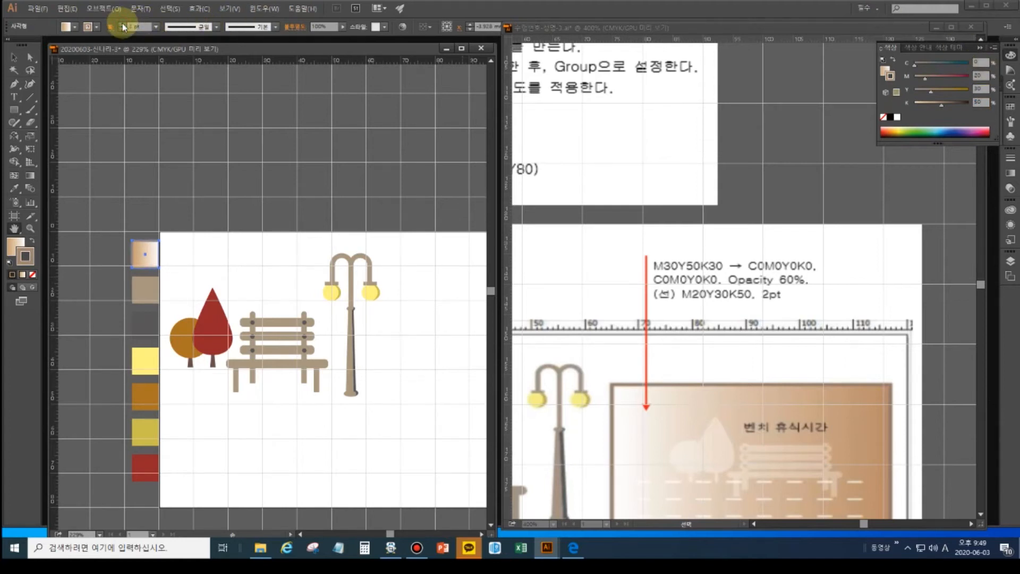
{"action": "type", "text": "2"}
{"action": "key", "text": "Return"}
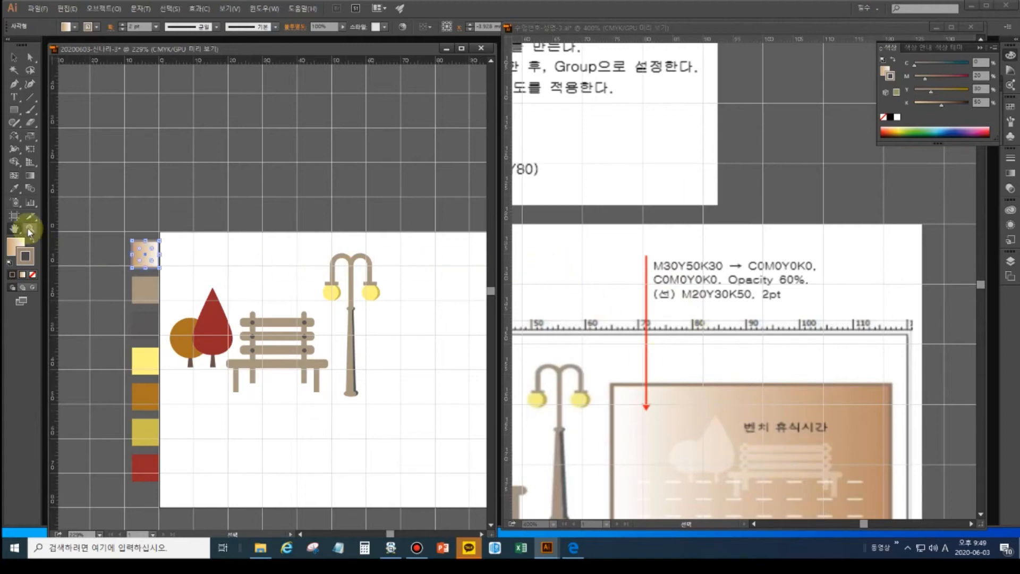
Clear the floating Color and Pathfinder panels off the reference artwork and check the complete reference layout.
{"action": "left_click", "coordinate": [640, 182]}
{"action": "left_click_drag", "start_coordinate": [640, 182], "coordinate": [684, 554]}
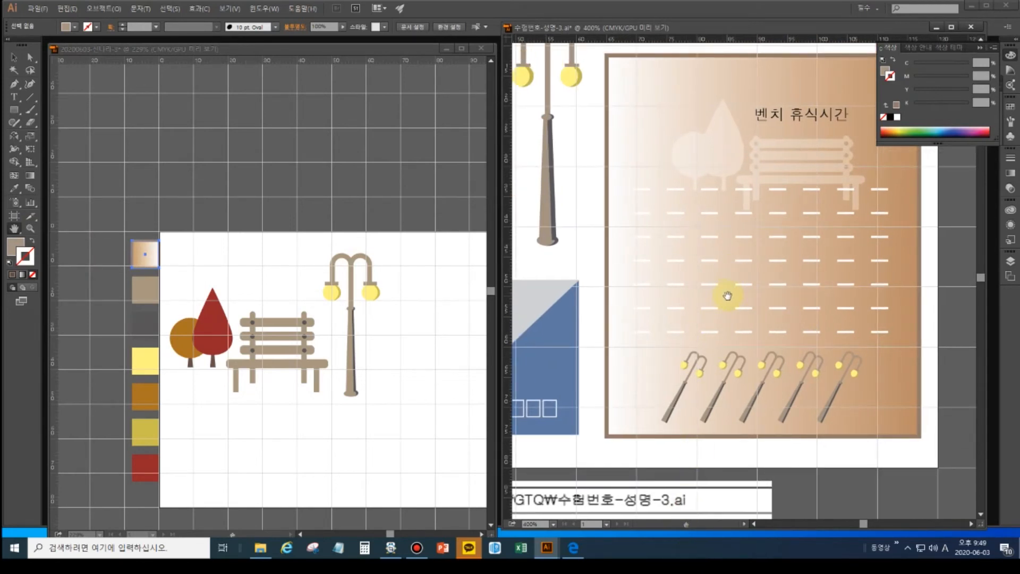
{"action": "left_click", "coordinate": [980, 48]}
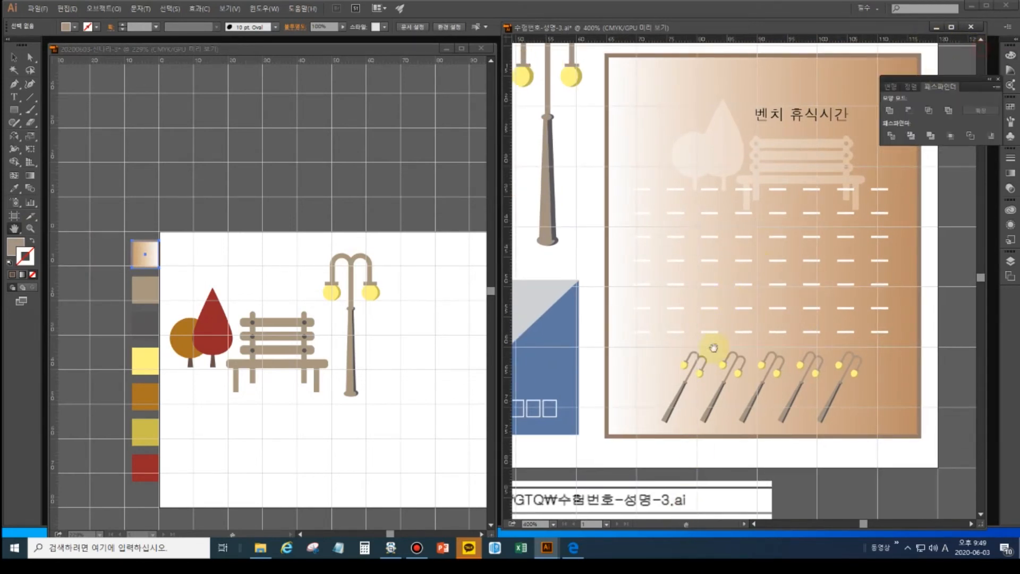
{"action": "left_click", "coordinate": [990, 79]}
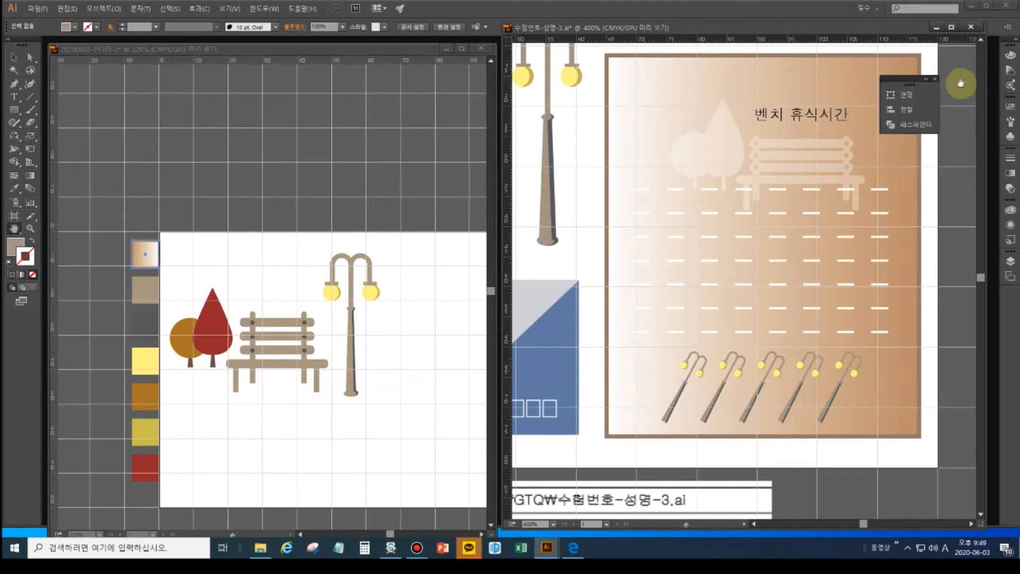
{"action": "left_click", "coordinate": [936, 78]}
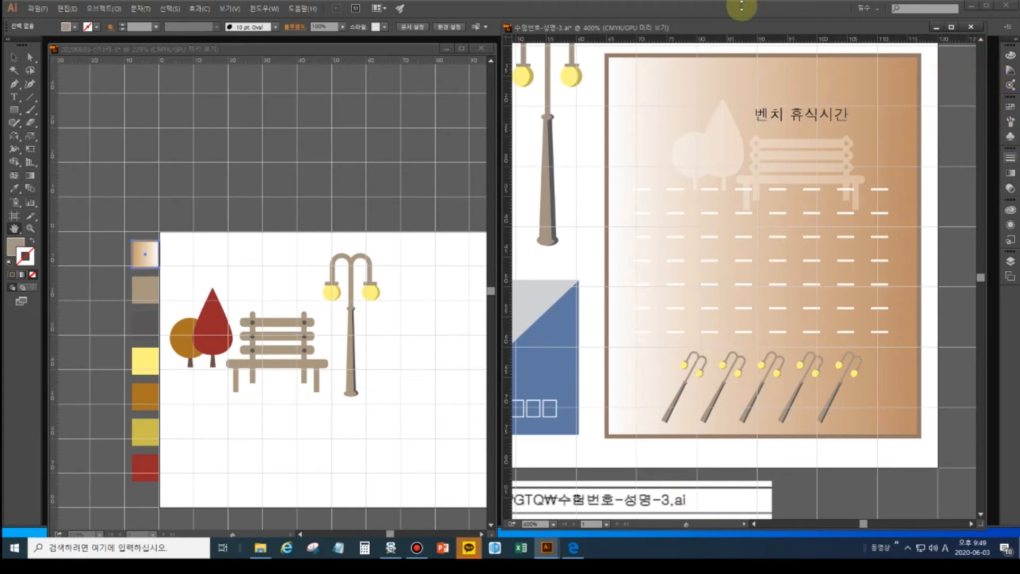
{"action": "double_click", "coordinate": [15, 230]}
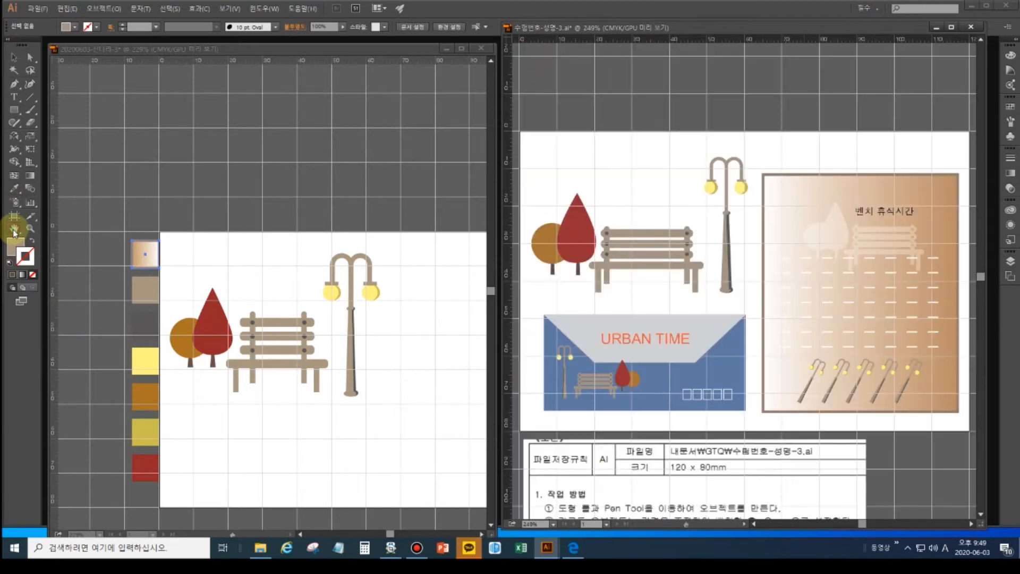
Draw a rectangular panel about 51 × 64 mm beside the street lamp, using the swatch's gradient fill and brown stroke.
{"action": "left_click", "coordinate": [292, 312]}
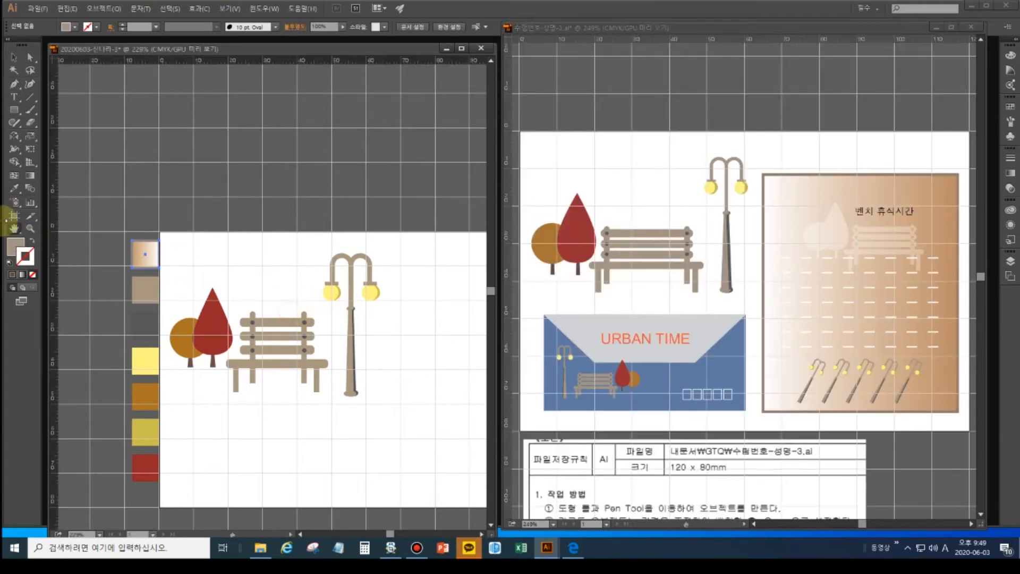
{"action": "double_click", "coordinate": [15, 228]}
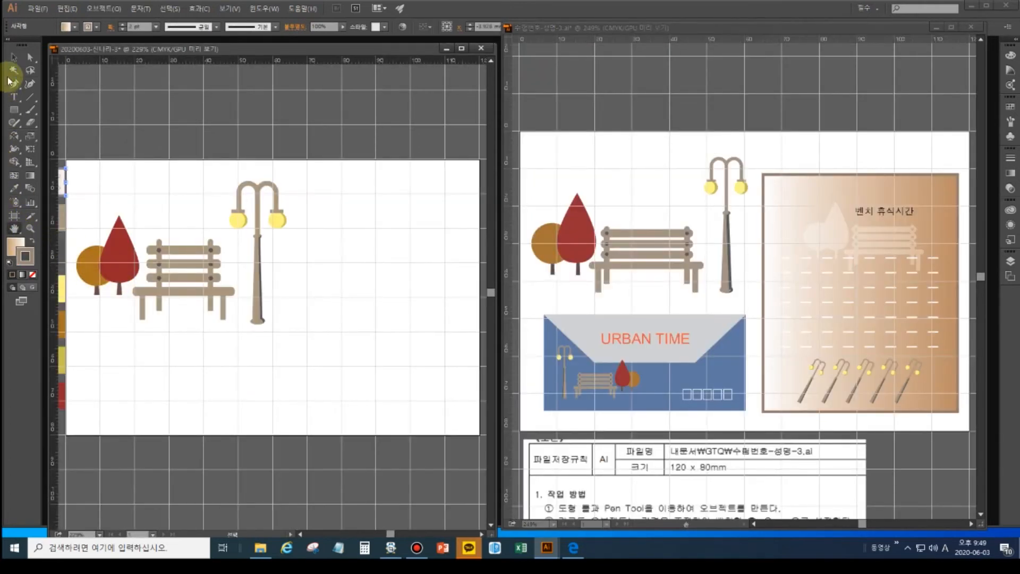
{"action": "left_click", "coordinate": [15, 109]}
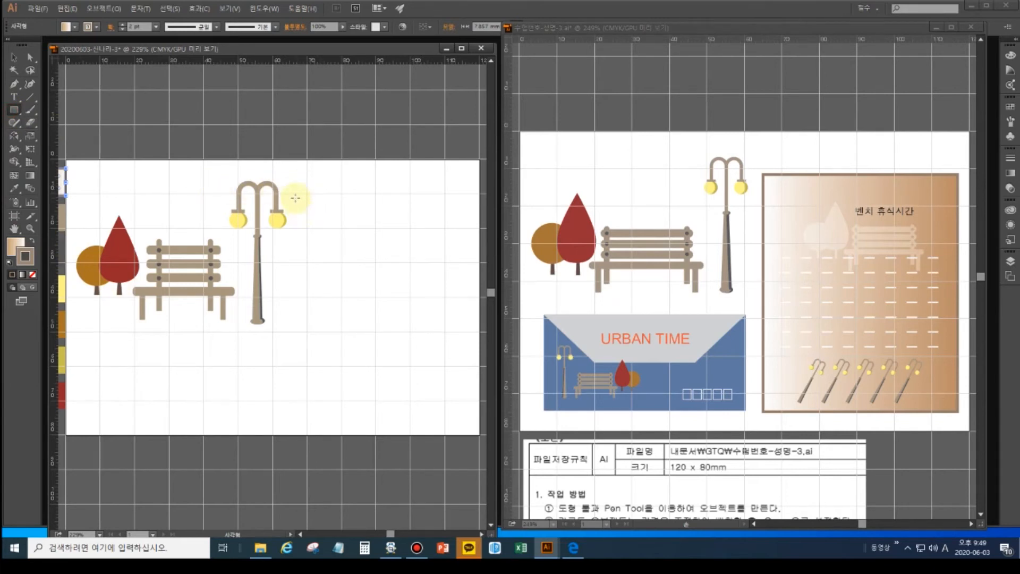
{"action": "left_click_drag", "start_coordinate": [295, 198], "coordinate": [471, 366]}
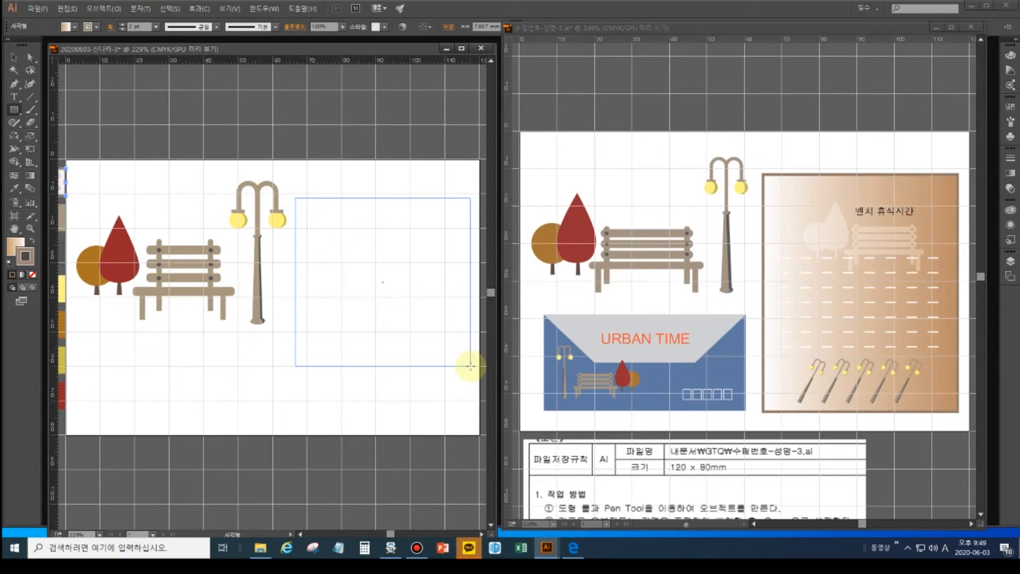
{"action": "left_click_drag", "start_coordinate": [471, 366], "coordinate": [472, 419]}
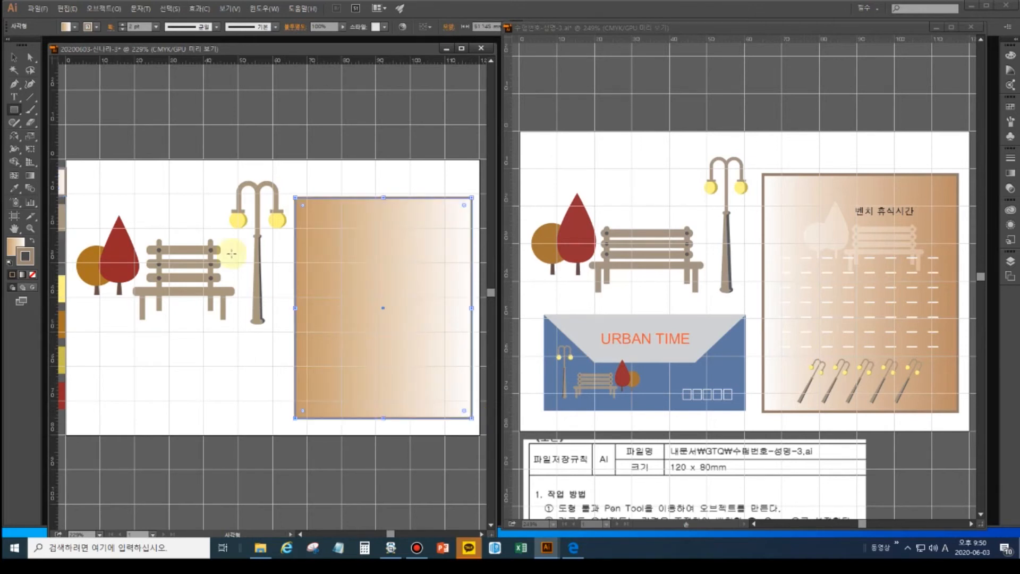
Reverse the panel's gradient with the Gradient tool so it runs horizontally from white near its left edge to brown near its right.
{"action": "left_click", "coordinate": [30, 177]}
{"action": "left_click", "coordinate": [437, 297]}
{"action": "left_click", "coordinate": [362, 245]}
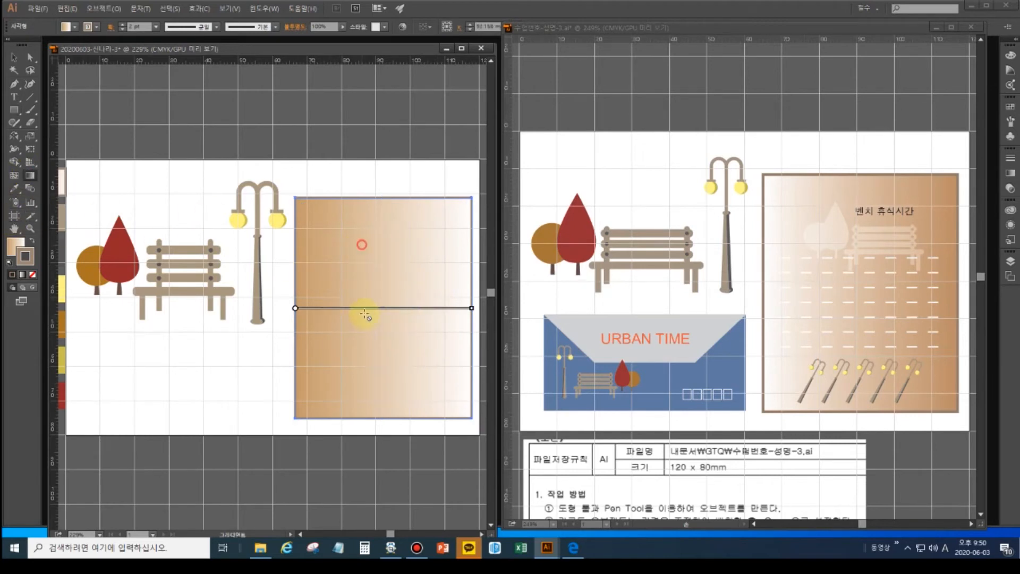
{"action": "key", "text": "v"}
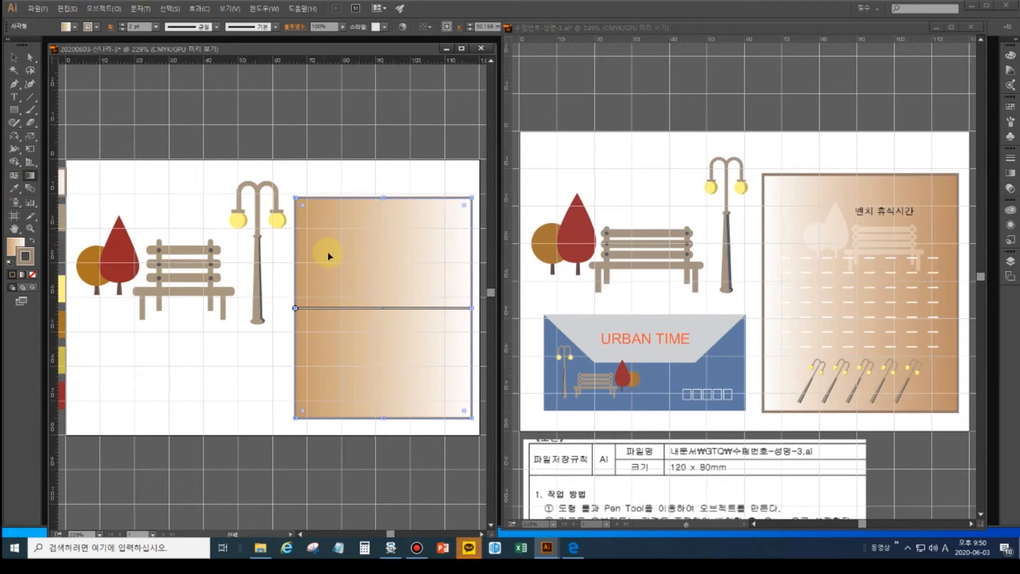
{"action": "left_click", "coordinate": [29, 178]}
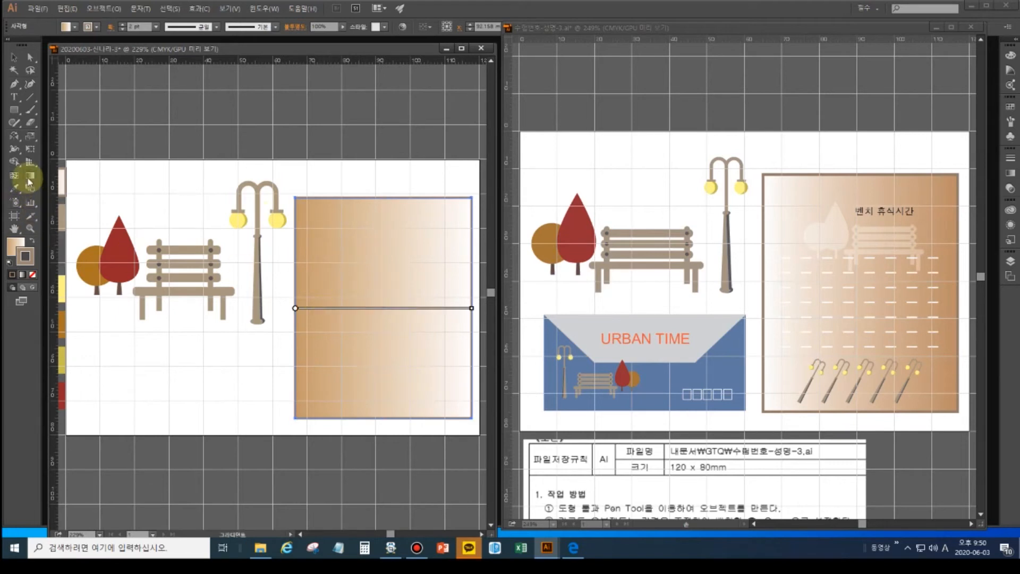
{"action": "left_click", "coordinate": [16, 247]}
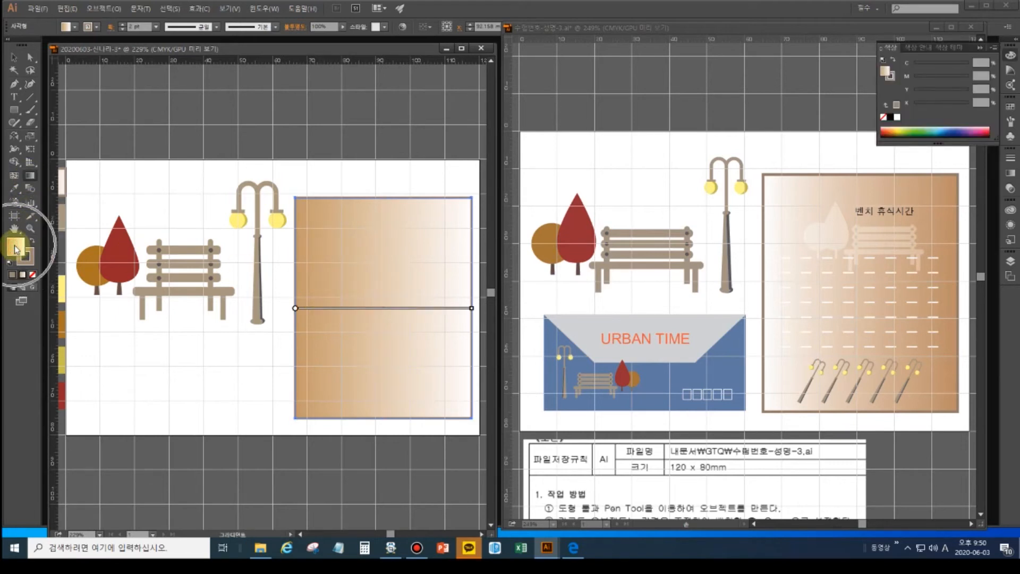
{"action": "mouse_move", "coordinate": [339, 309]}
{"action": "left_mouse_down"}
{"action": "mouse_move", "coordinate": [420, 307]}
{"action": "mouse_move", "coordinate": [319, 308]}
{"action": "left_mouse_up"}
{"action": "left_click", "coordinate": [16, 247]}
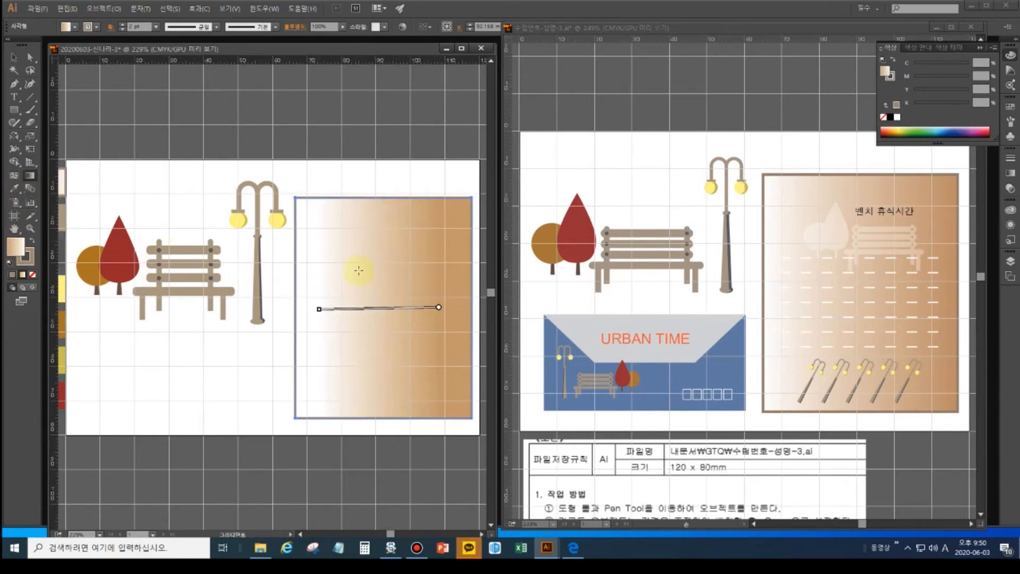
{"action": "left_click_drag", "start_coordinate": [440, 293], "coordinate": [320, 309]}
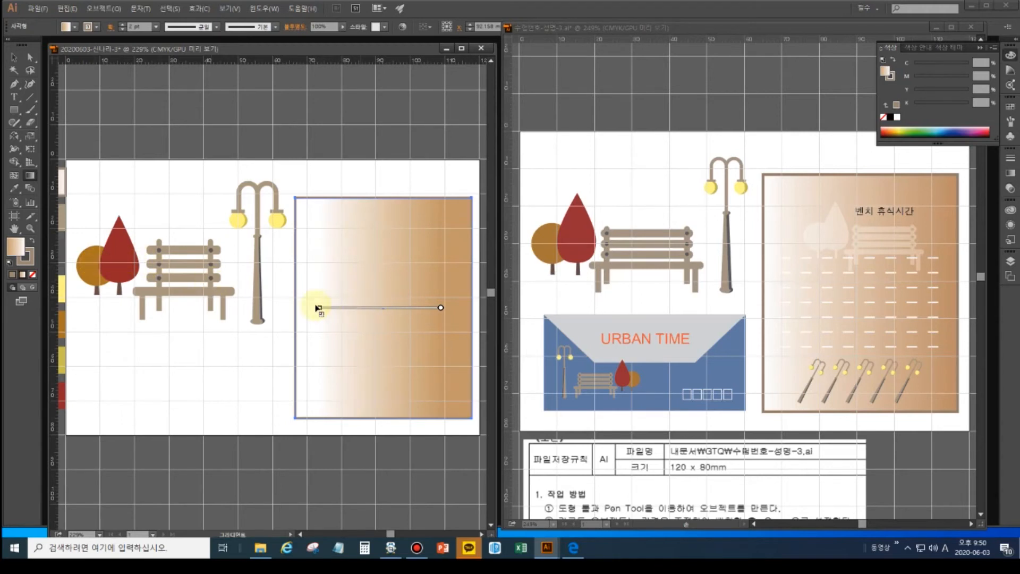
{"action": "left_click", "coordinate": [13, 56]}
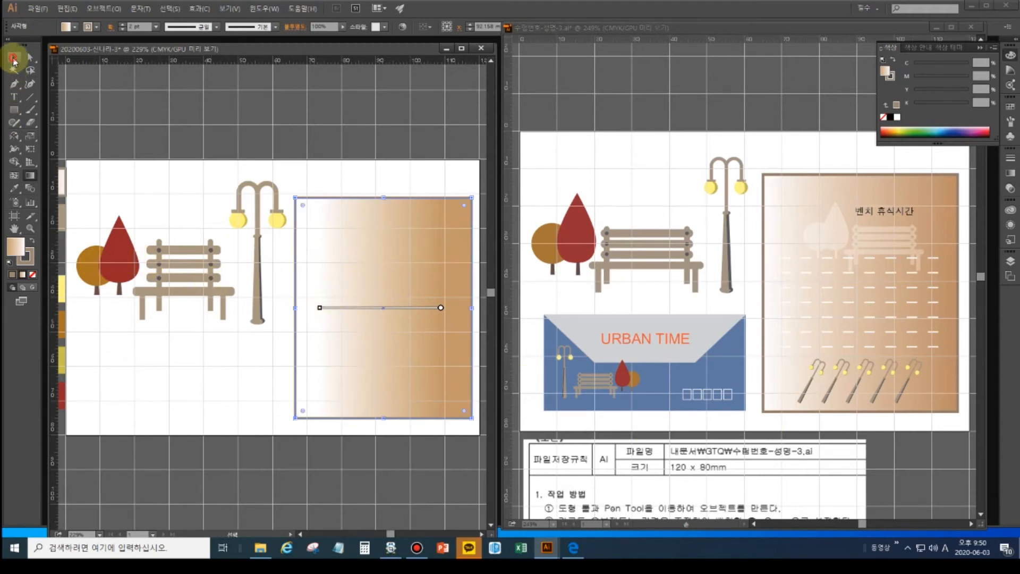
{"action": "left_click", "coordinate": [119, 252]}
{"action": "left_click_drag", "start_coordinate": [87, 195], "coordinate": [193, 319]}
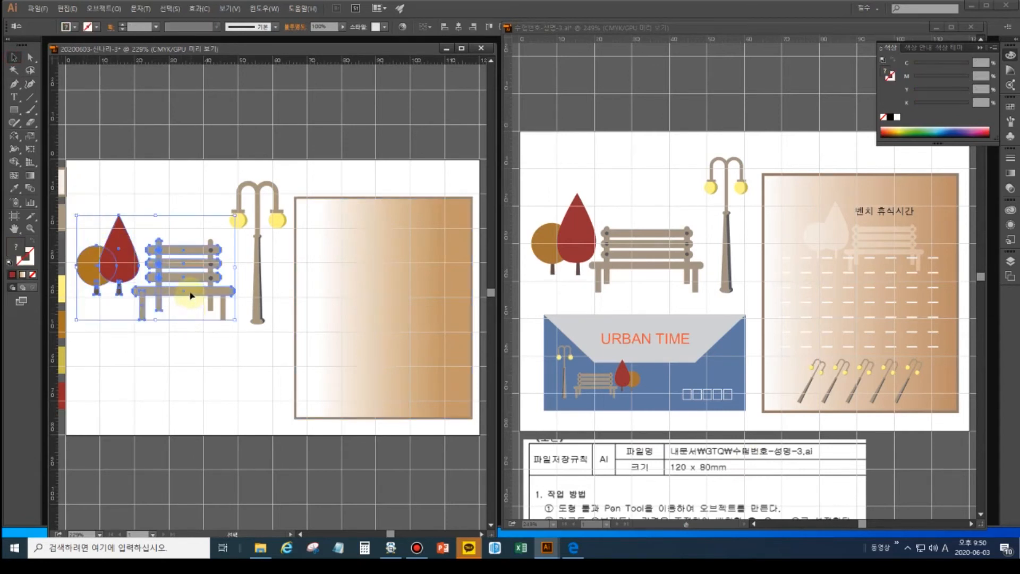
{"action": "key", "text": "ctrl+g"}
{"action": "left_click_drag", "start_coordinate": [195, 298], "coordinate": [424, 298]}
{"action": "key", "text": "a"}
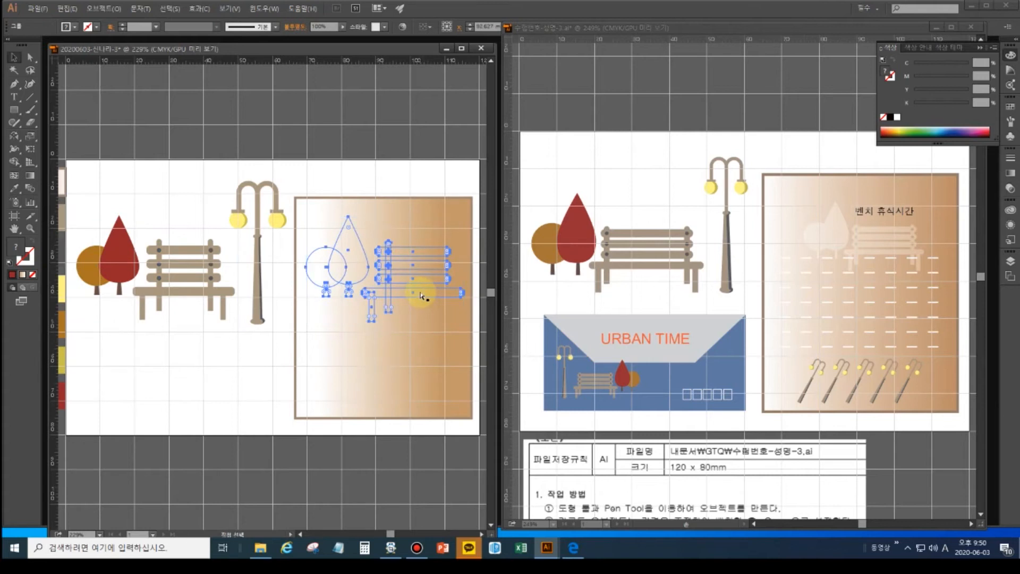
{"action": "key", "text": "v"}
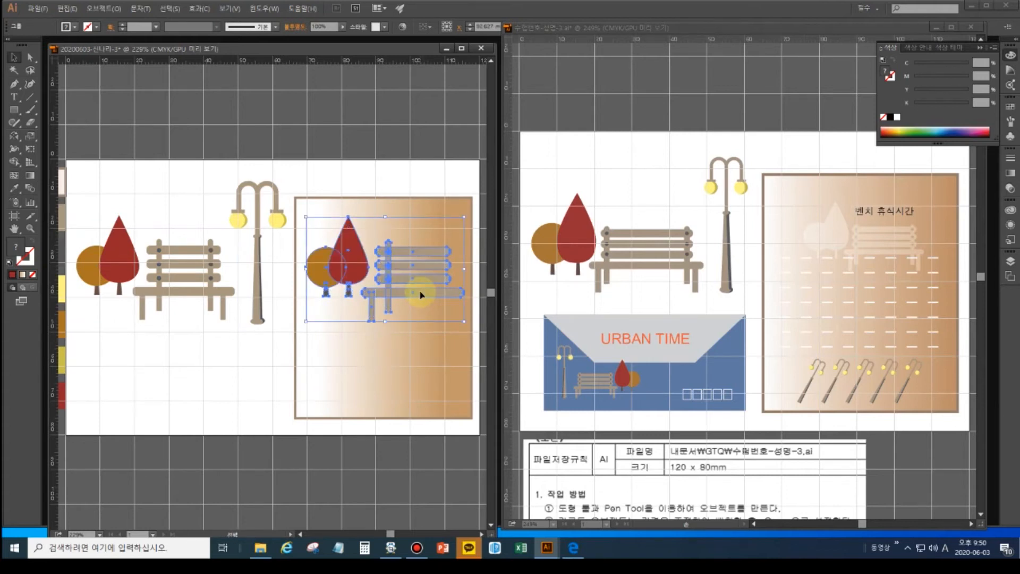
{"action": "key", "text": "ctrl+z"}
{"action": "key", "text": "ctrl+z"}
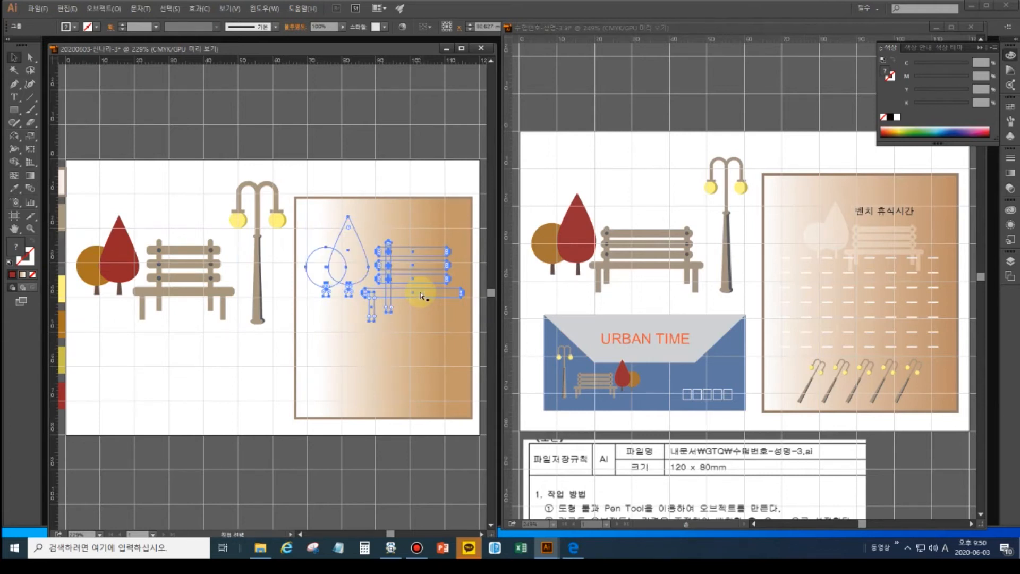
{"action": "left_click", "coordinate": [219, 314]}
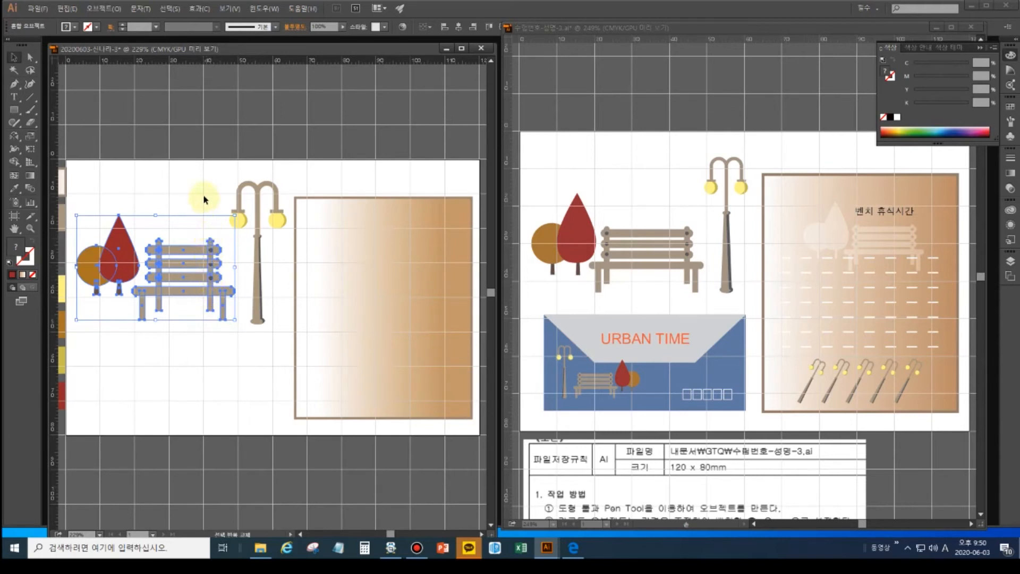
{"action": "left_click", "coordinate": [216, 281]}
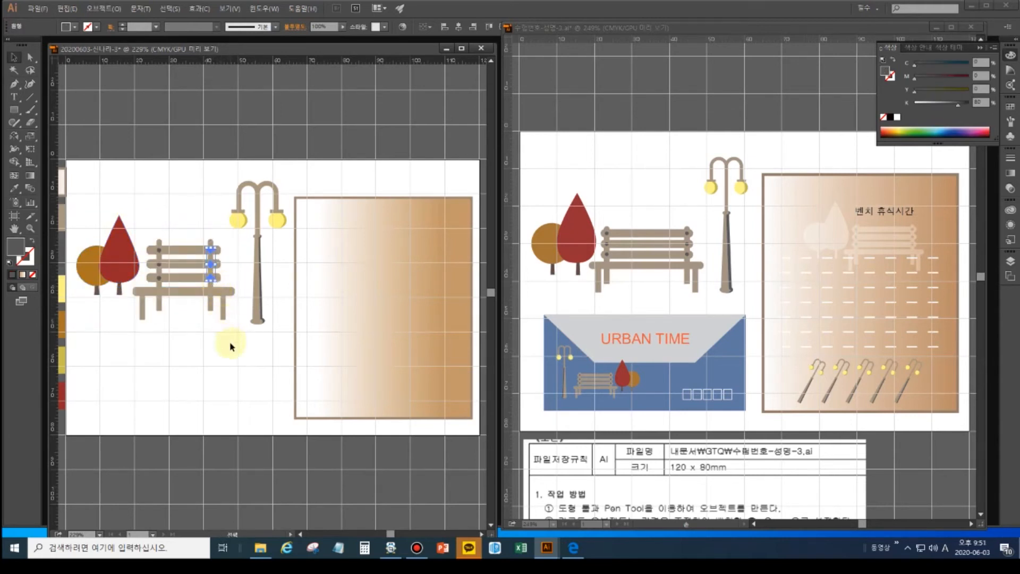
Group both trees with the complete bench and place a copy of the group on the upper part of the gradient panel.
{"action": "left_click_drag", "start_coordinate": [237, 342], "coordinate": [72, 234]}
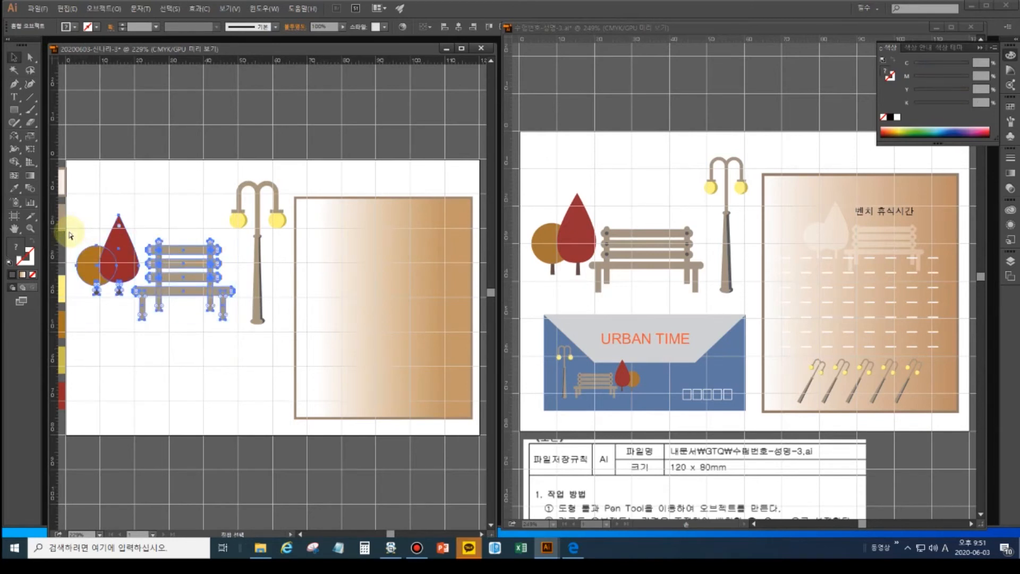
{"action": "key", "text": "ctrl+g"}
{"action": "left_click", "coordinate": [185, 298]}
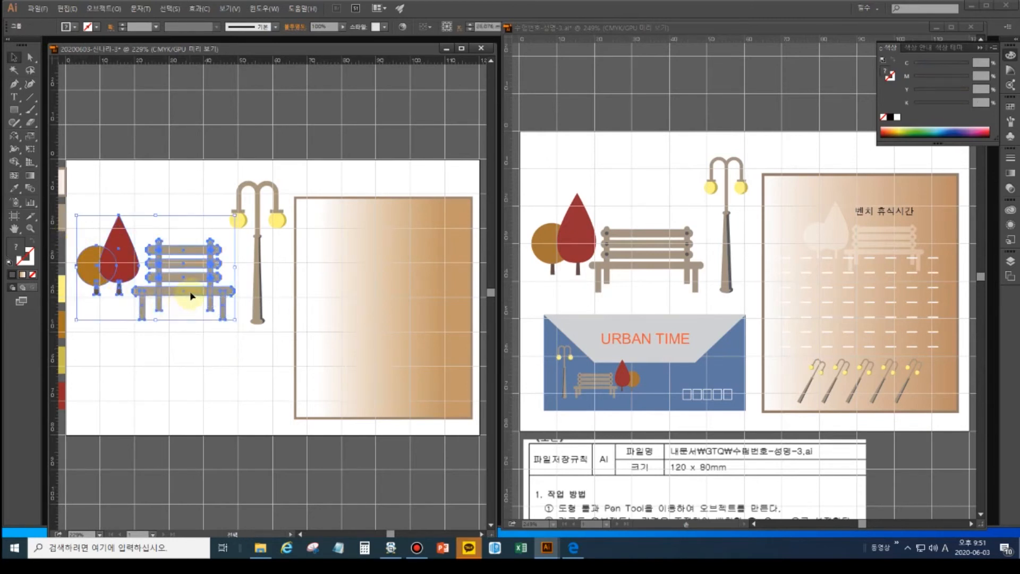
{"action": "left_click_drag", "start_coordinate": [191, 296], "coordinate": [417, 307]}
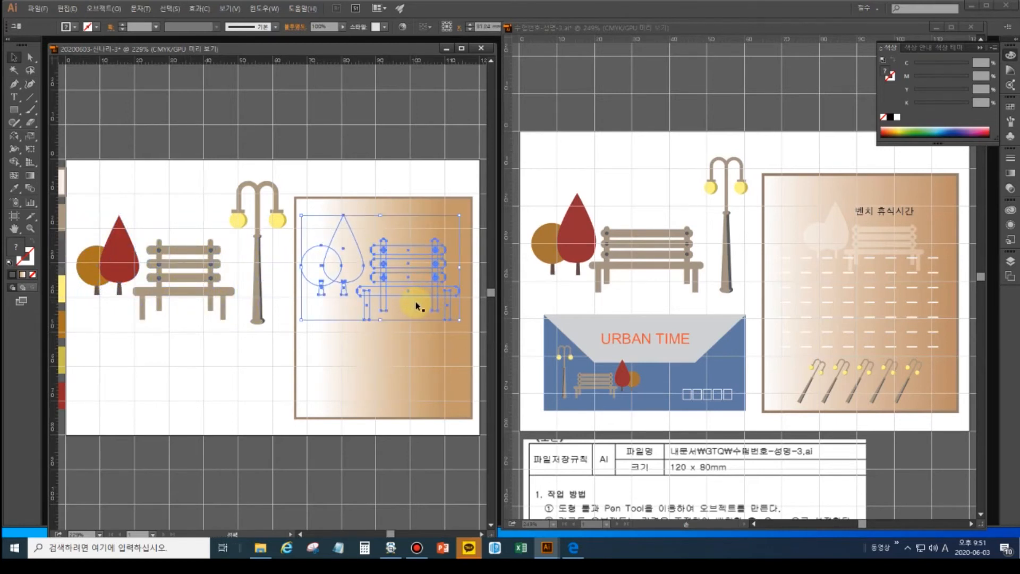
{"action": "key", "text": "a"}
{"action": "key", "text": "ctrl+shift+bracketright"}
{"action": "key", "text": "v"}
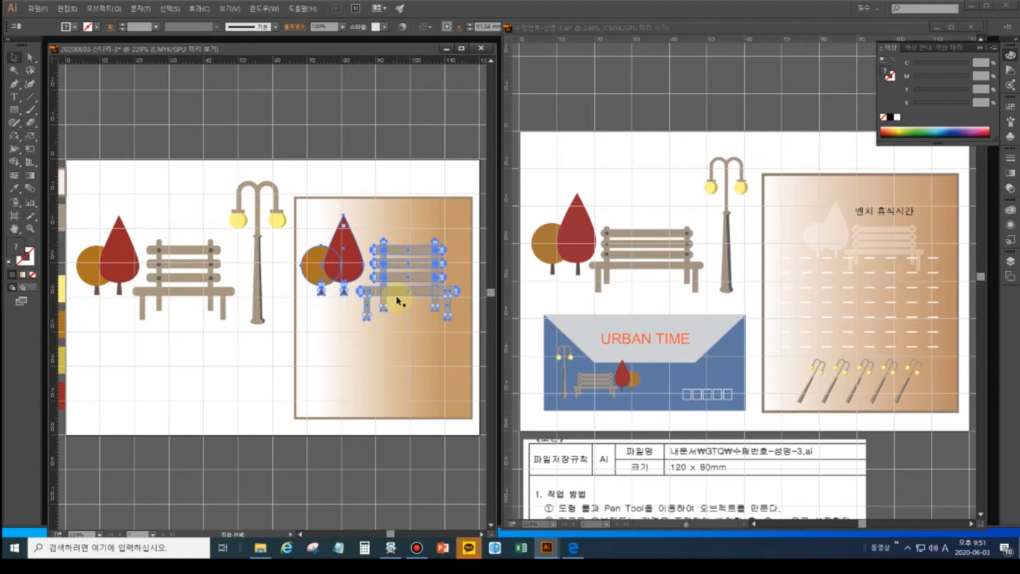
Scale the copied trees-and-bench group down proportionally to about 30 mm wide and position it in the panel's upper area.
{"action": "left_click_drag", "start_coordinate": [460, 216], "coordinate": [395, 258]}
{"action": "left_click_drag", "start_coordinate": [356, 290], "coordinate": [363, 270]}
{"action": "left_click_drag", "start_coordinate": [422, 299], "coordinate": [453, 316]}
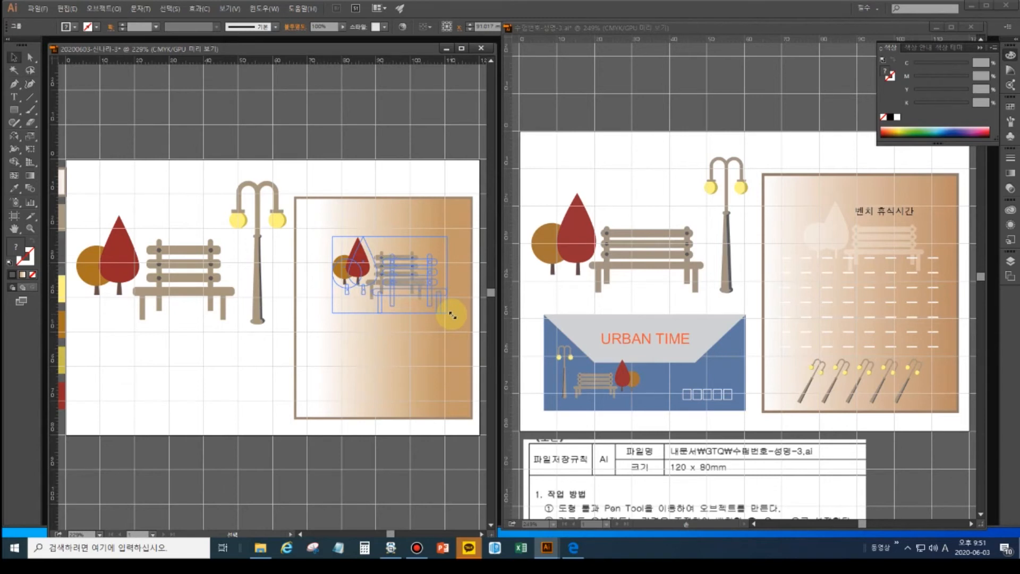
{"action": "left_click_drag", "start_coordinate": [452, 316], "coordinate": [392, 274]}
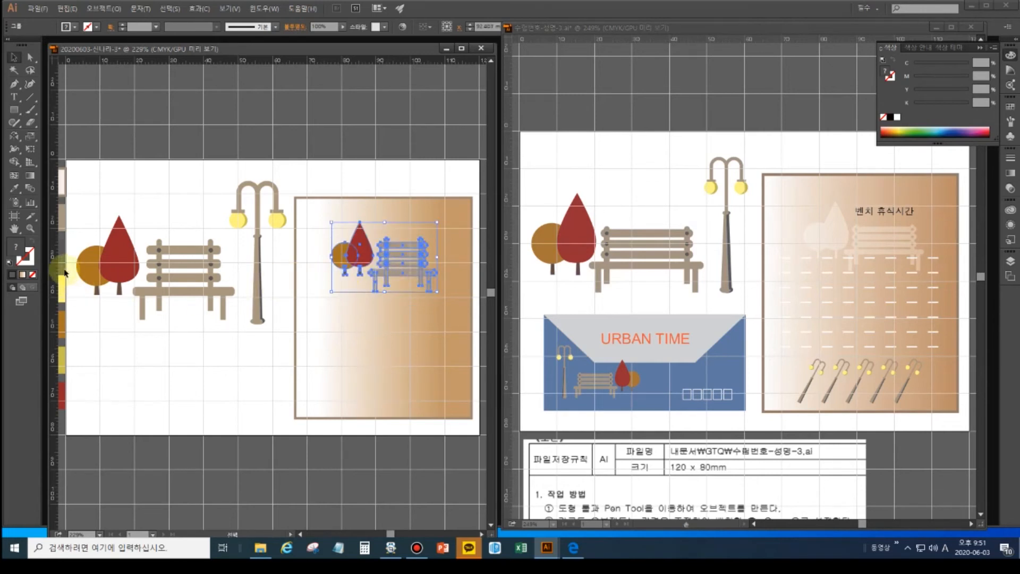
Give the copied trees-and-bench group a white fill and no stroke.
{"action": "left_click", "coordinate": [7, 263]}
{"action": "left_click", "coordinate": [25, 260]}
{"action": "left_click", "coordinate": [33, 275]}
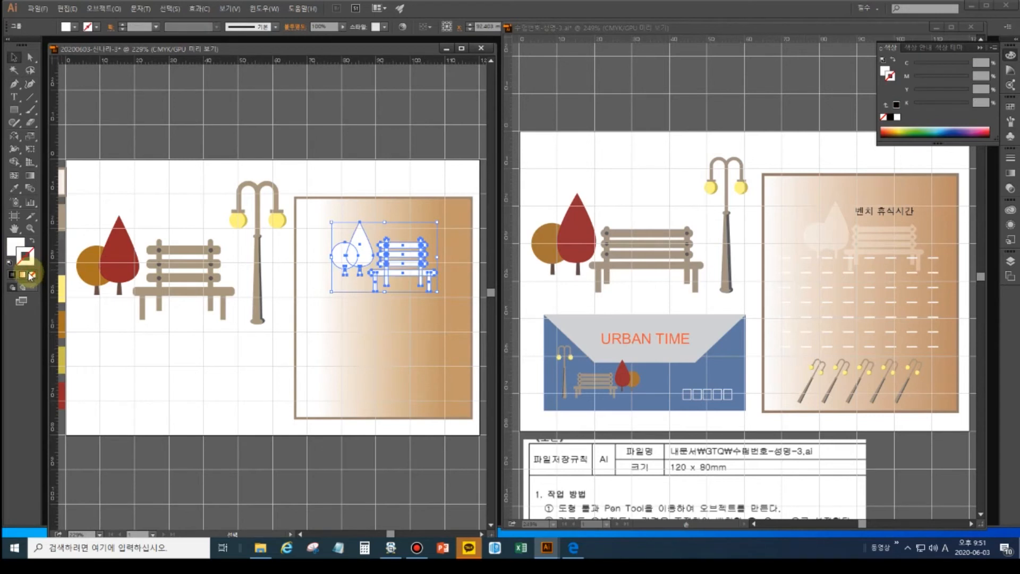
Set the white trees-and-bench group's opacity to 60% and deselect it.
{"action": "key", "text": "ctrl+shift+F10"}
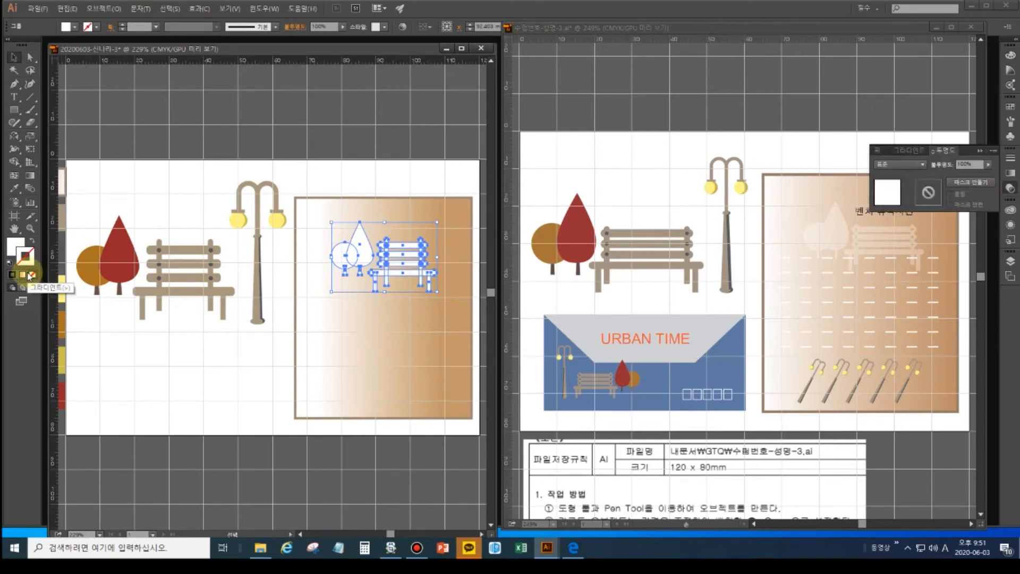
{"action": "left_click", "coordinate": [950, 166]}
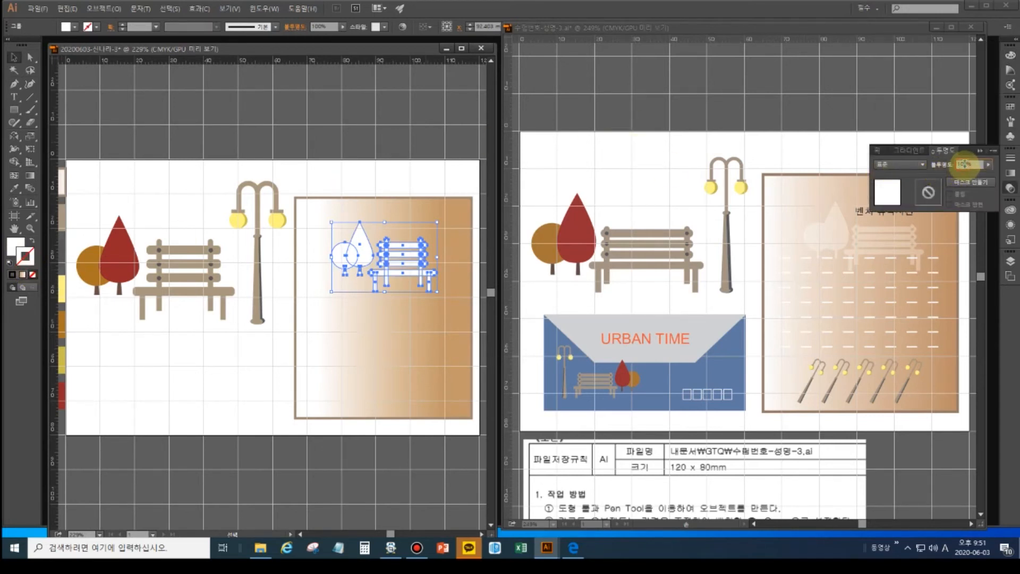
{"action": "type", "text": "60"}
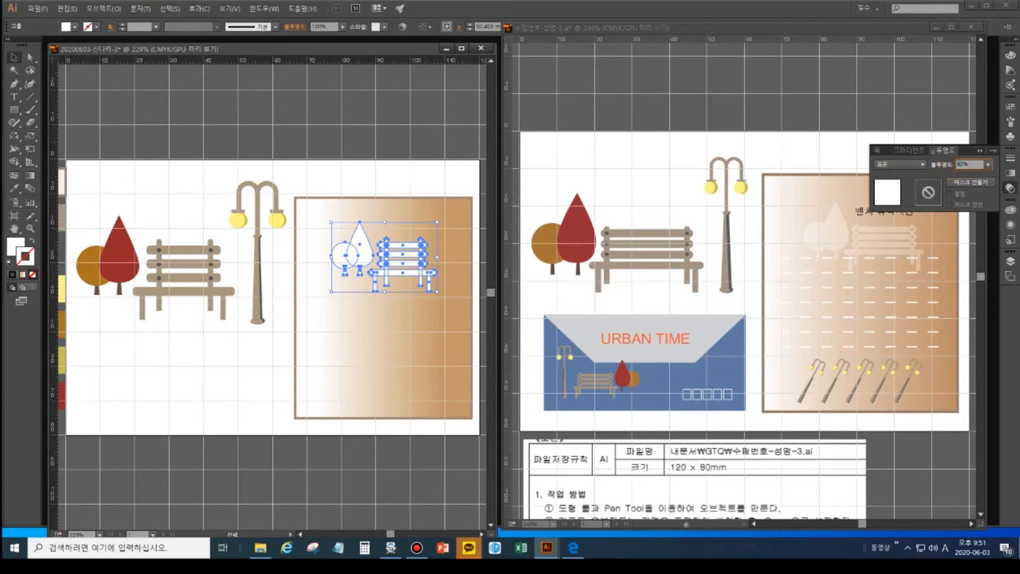
{"action": "key", "text": "Return"}
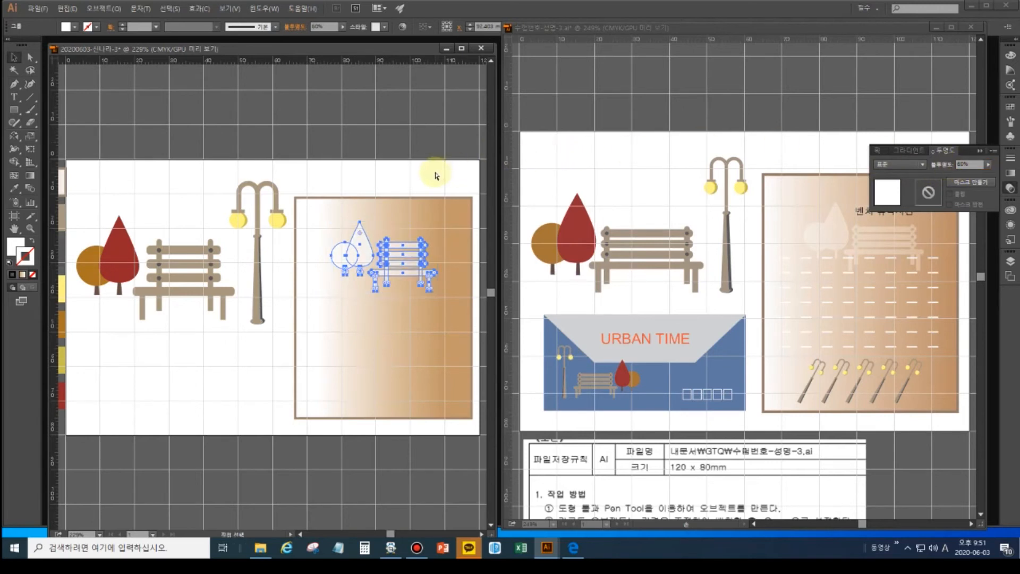
{"action": "left_click", "coordinate": [433, 171]}
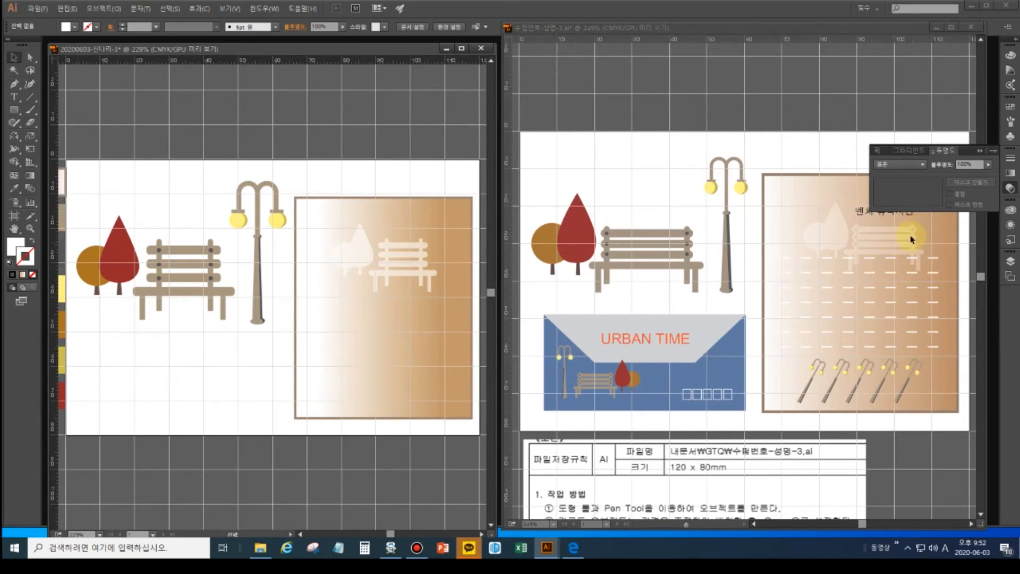
Move the reference artwork's white trees-and-bench silhouette off its panel to inspect it, and undo the move.
{"action": "left_click", "coordinate": [868, 242]}
{"action": "left_click", "coordinate": [868, 243]}
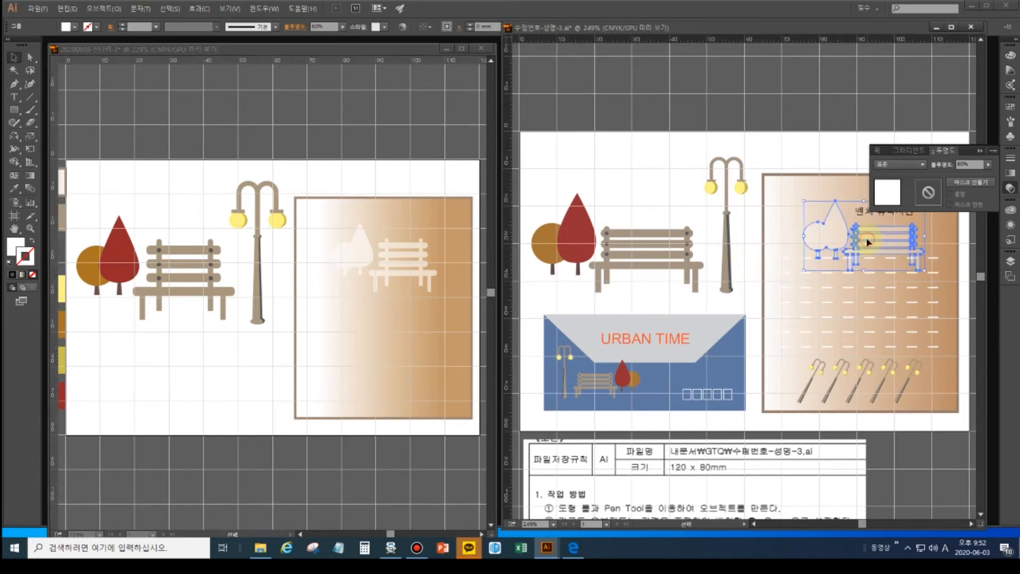
{"action": "left_click_drag", "start_coordinate": [868, 242], "coordinate": [655, 134]}
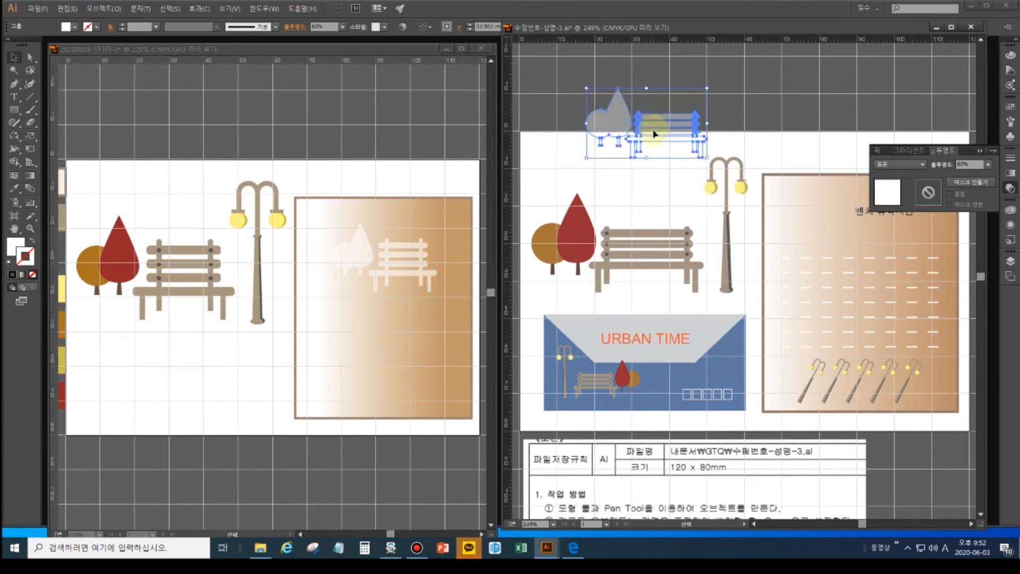
{"action": "key", "text": "ctrl+z"}
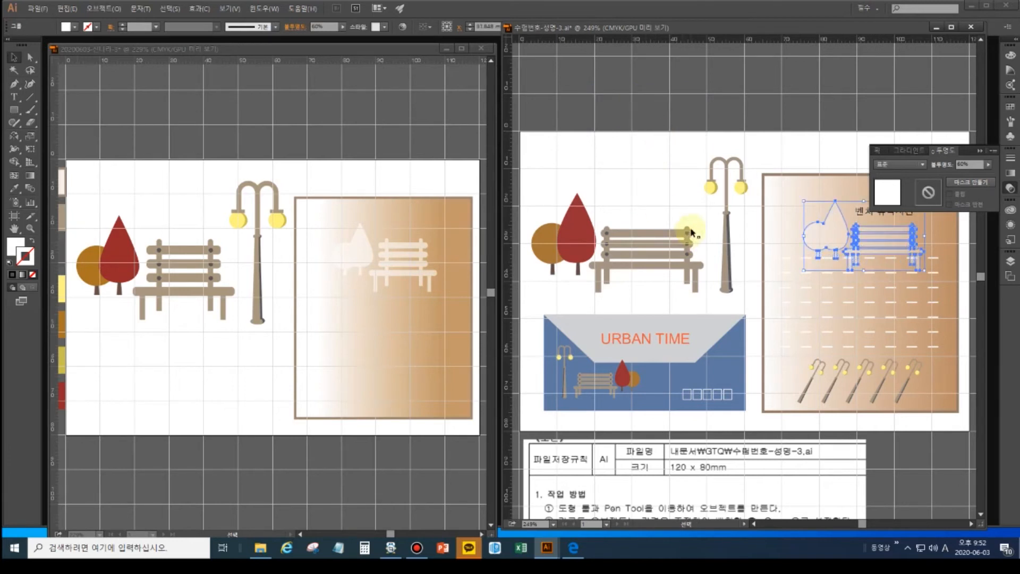
Compare the bolt circles on the reference artwork's coloured bench with those in its white trees-and-bench silhouette.
{"action": "scroll", "coordinate": [691, 232], "scroll_direction": "up", "scroll_amount": 4}
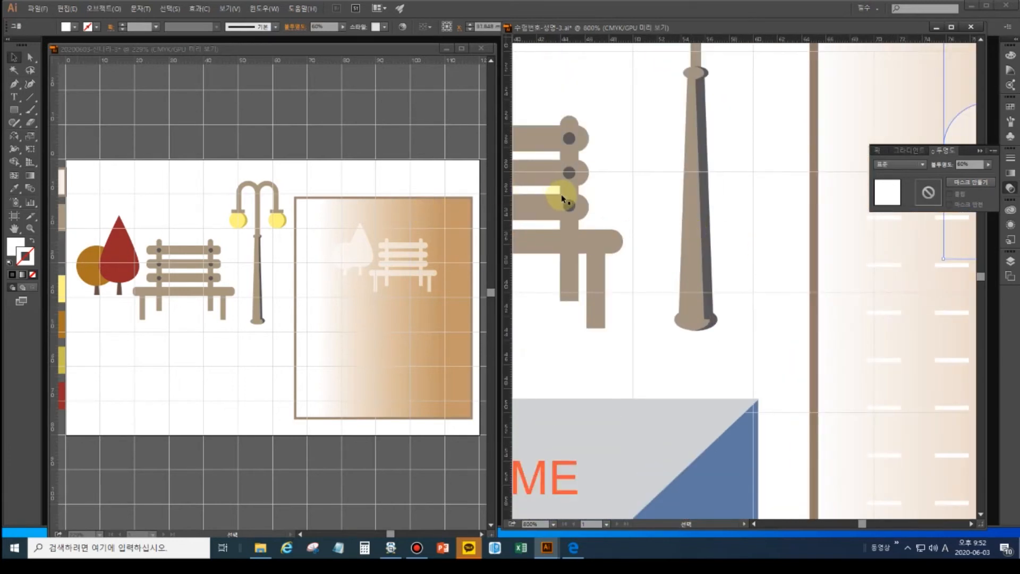
{"action": "left_click", "coordinate": [570, 208]}
{"action": "key", "text": "b"}
{"action": "mouse_move", "coordinate": [607, 207]}
{"action": "left_mouse_down"}
{"action": "mouse_move", "coordinate": [716, 203]}
{"action": "mouse_move", "coordinate": [840, 243]}
{"action": "mouse_move", "coordinate": [868, 236]}
{"action": "left_mouse_up"}
{"action": "key", "text": "v"}
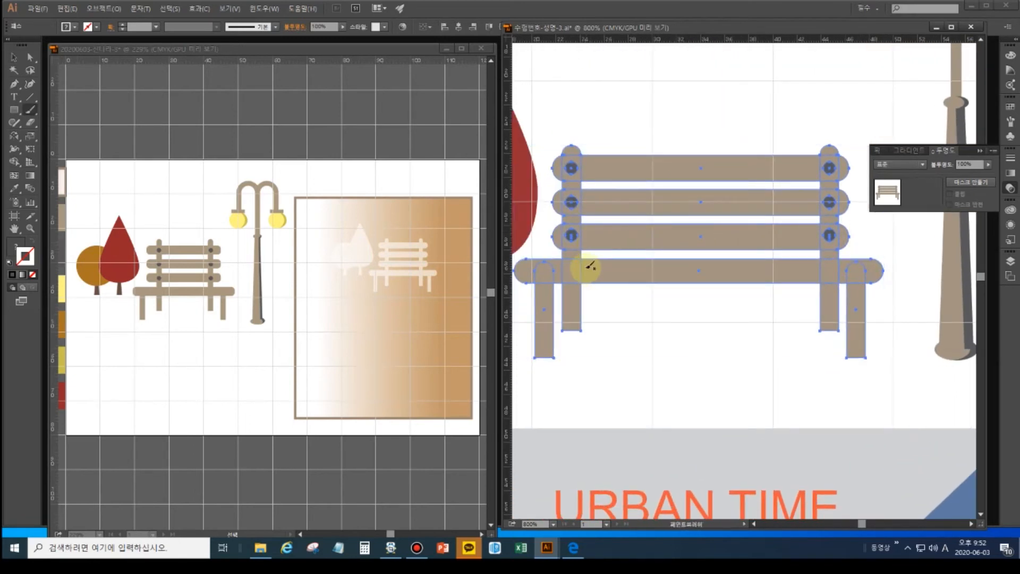
{"action": "left_click", "coordinate": [592, 107]}
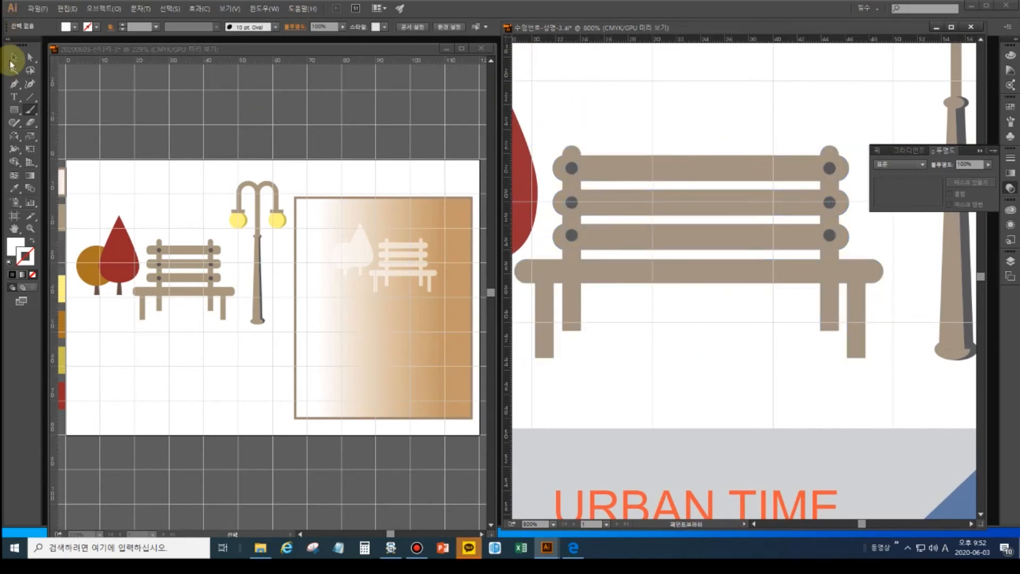
{"action": "left_click", "coordinate": [14, 57]}
{"action": "left_click", "coordinate": [576, 170]}
{"action": "left_click", "coordinate": [575, 205]}
{"action": "left_click_drag", "start_coordinate": [819, 290], "coordinate": [466, 295]}
{"action": "left_click_drag", "start_coordinate": [795, 275], "coordinate": [333, 278]}
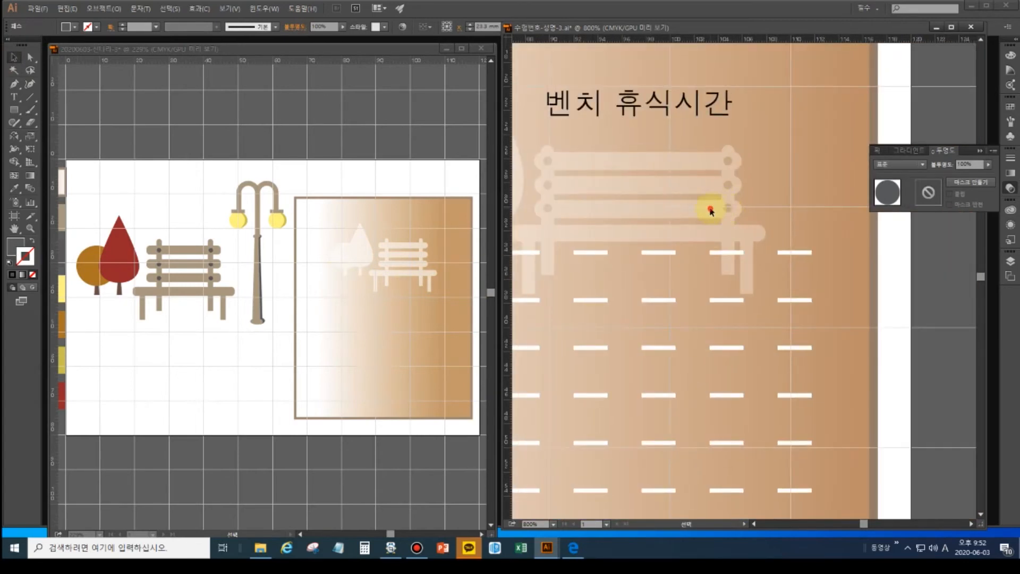
{"action": "left_click", "coordinate": [711, 212]}
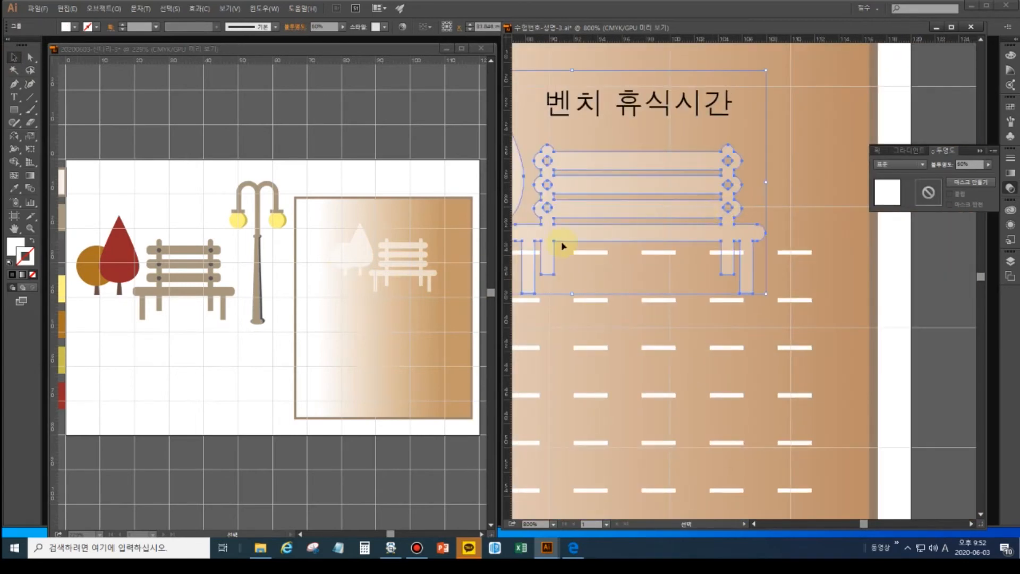
{"action": "left_click_drag", "start_coordinate": [574, 274], "coordinate": [657, 281]}
{"action": "left_click", "coordinate": [616, 242]}
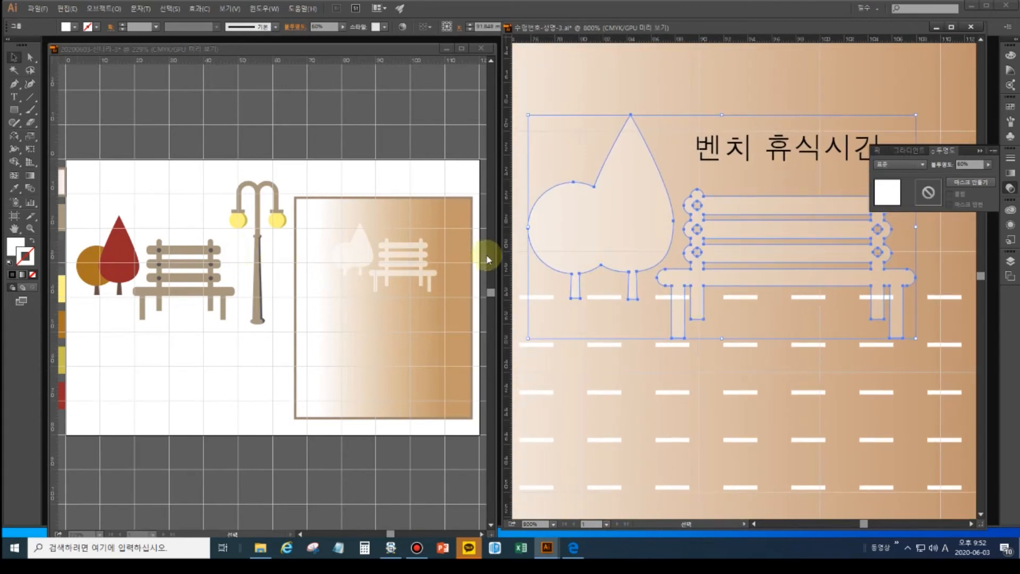
Reset the panel's white trees-and-bench group to the default appearance: white fill, black 1 pt stroke and 100% opacity.
{"action": "left_click", "coordinate": [31, 229]}
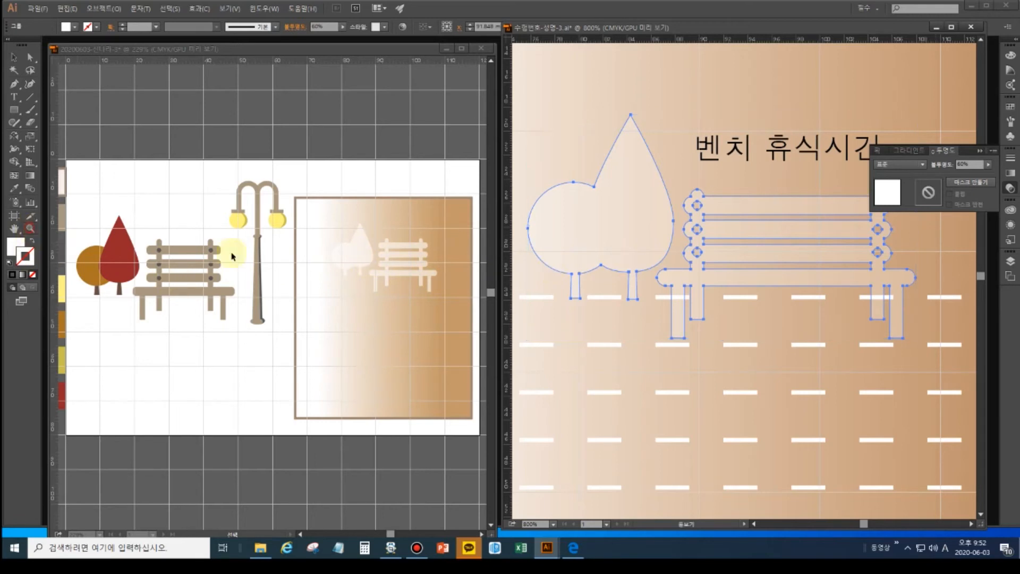
{"action": "left_click", "coordinate": [444, 300]}
{"action": "left_click", "coordinate": [405, 285]}
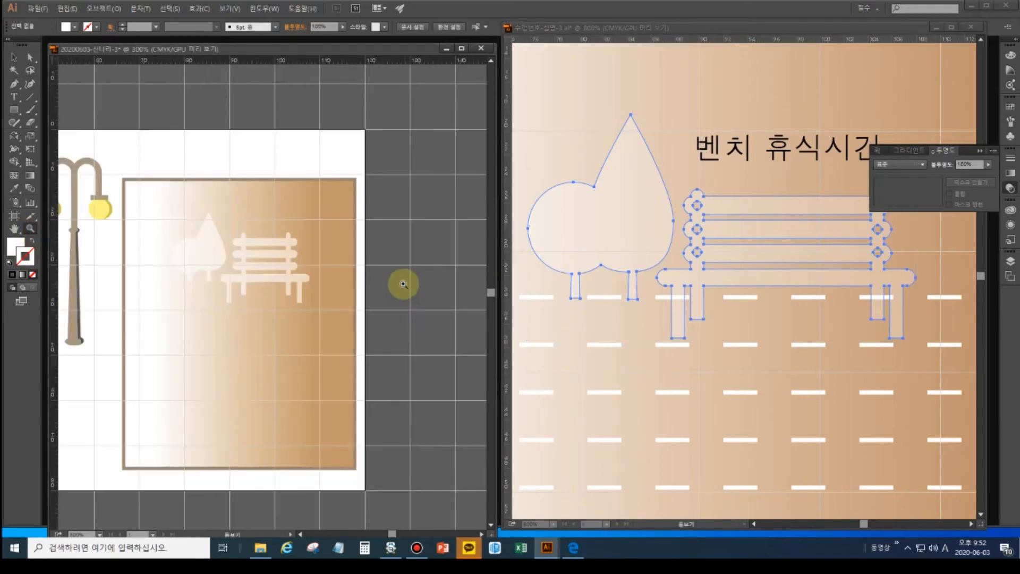
{"action": "left_click", "coordinate": [259, 284]}
{"action": "left_click", "coordinate": [240, 284]}
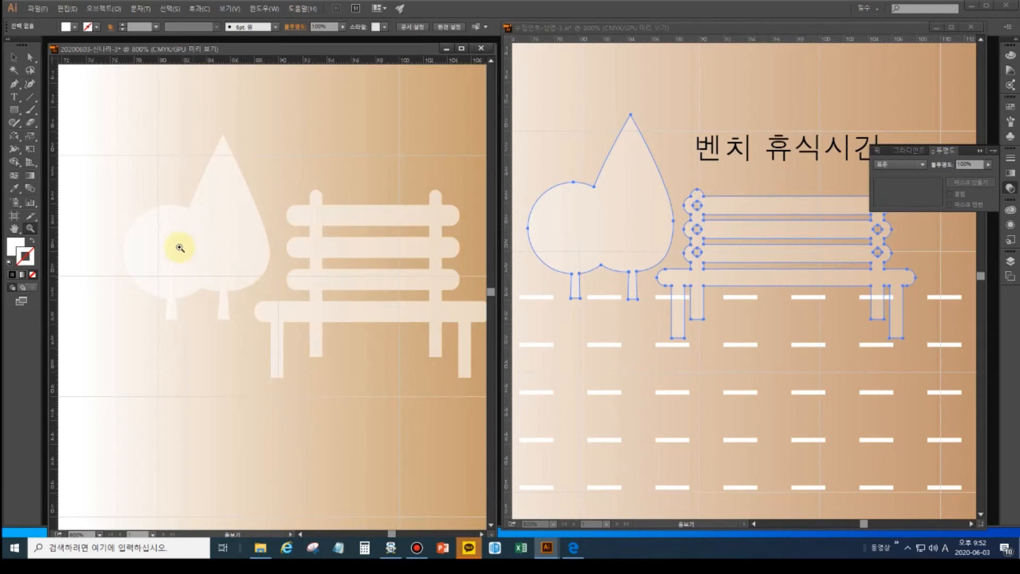
{"action": "left_click_drag", "start_coordinate": [328, 304], "coordinate": [292, 287]}
{"action": "left_click", "coordinate": [15, 57]}
{"action": "left_click", "coordinate": [116, 251]}
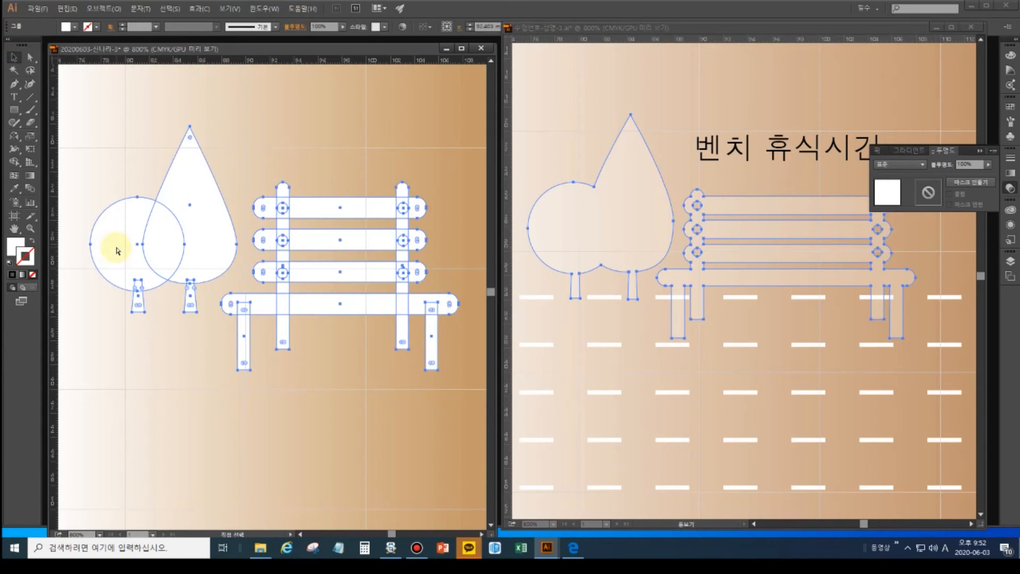
{"action": "key", "text": "d"}
{"action": "left_click", "coordinate": [223, 102]}
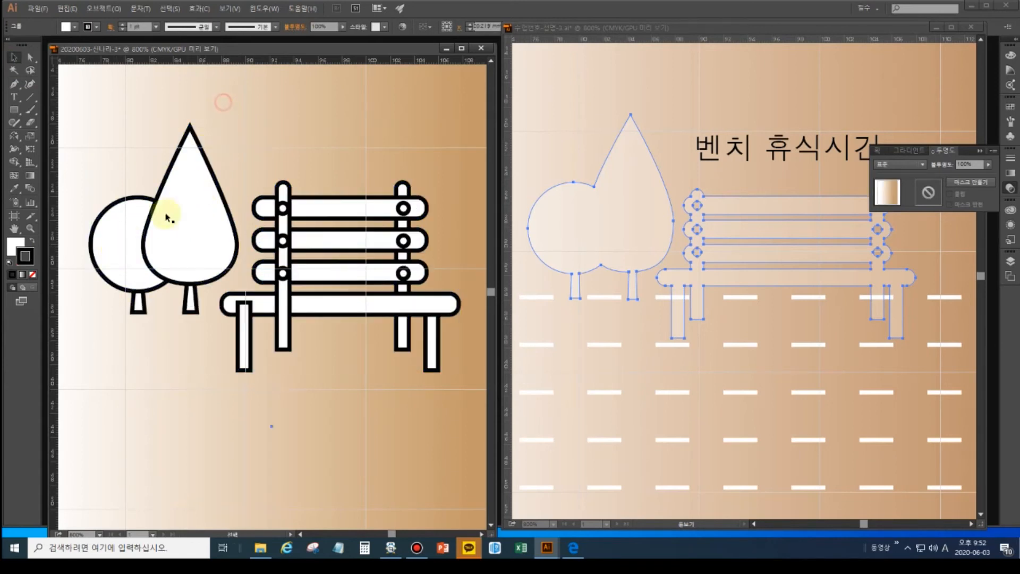
Ungroup the panel's outlined trees-and-bench artwork into separate shapes and exit the isolation of the gradient panel rectangle.
{"action": "left_click", "coordinate": [137, 228]}
{"action": "key", "text": "a"}
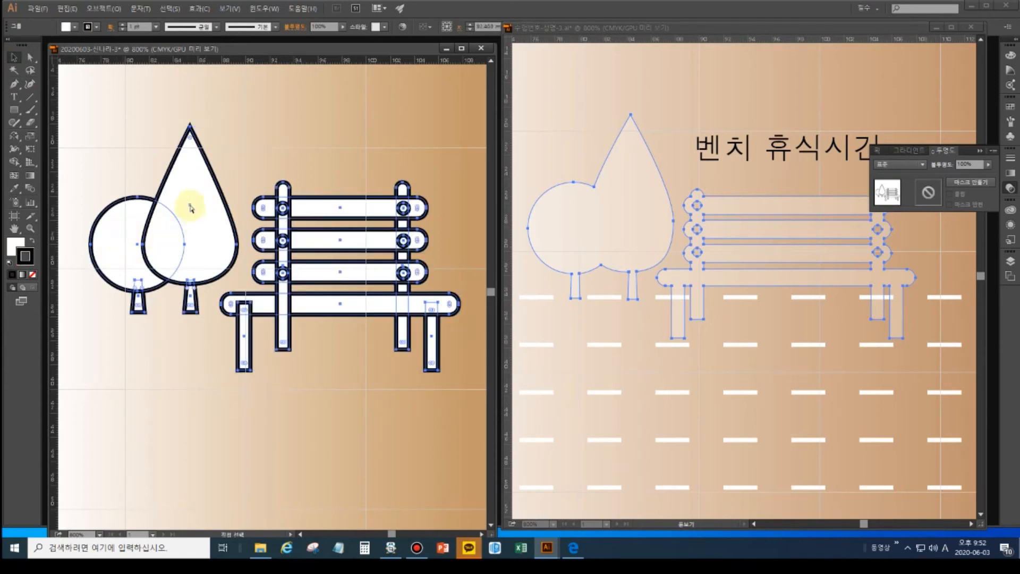
{"action": "key", "text": "ctrl+shift+g"}
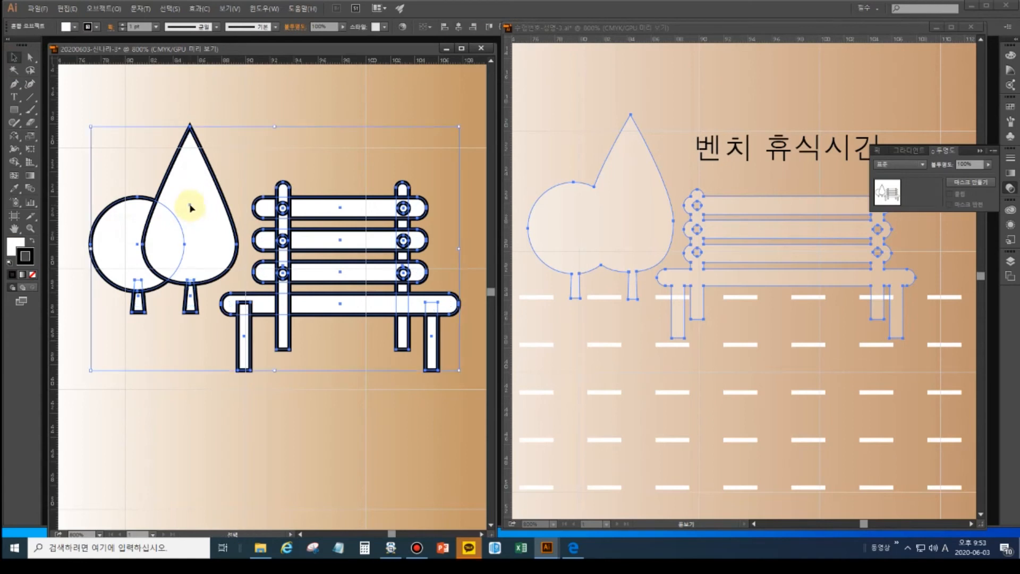
{"action": "left_click", "coordinate": [212, 108]}
{"action": "left_click", "coordinate": [125, 228]}
{"action": "right_click", "coordinate": [190, 202]}
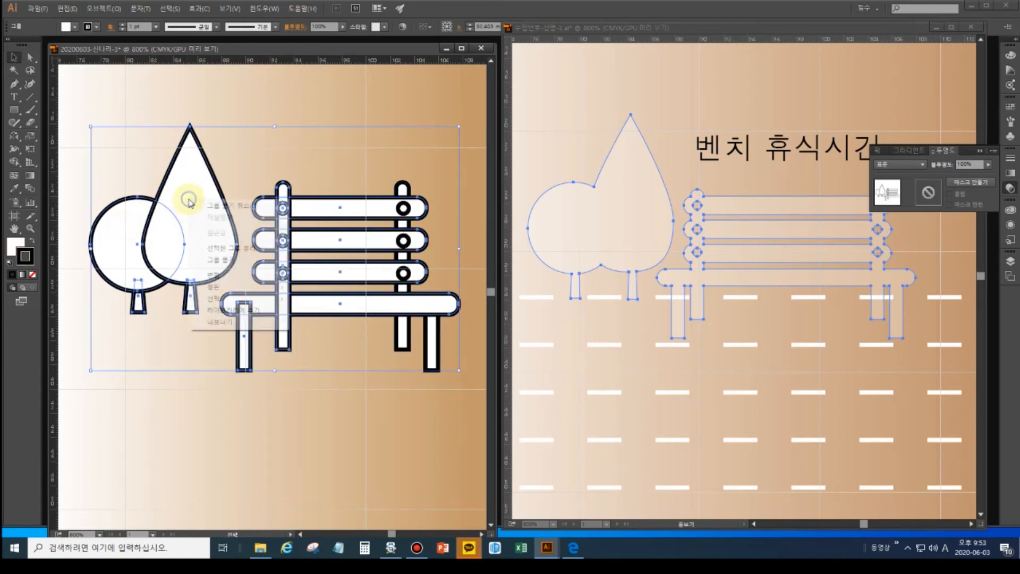
{"action": "left_click", "coordinate": [232, 249]}
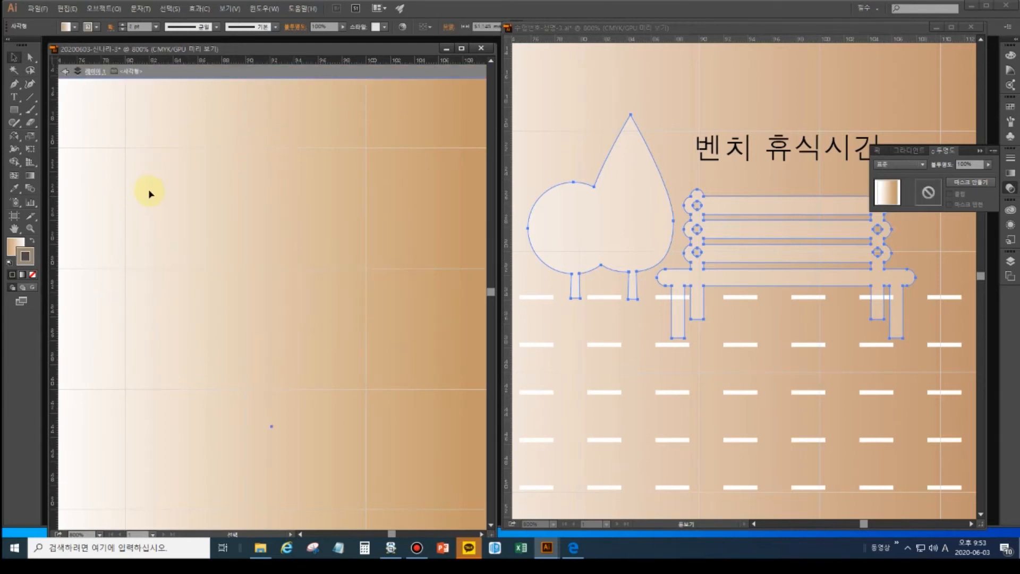
{"action": "double_click", "coordinate": [16, 229]}
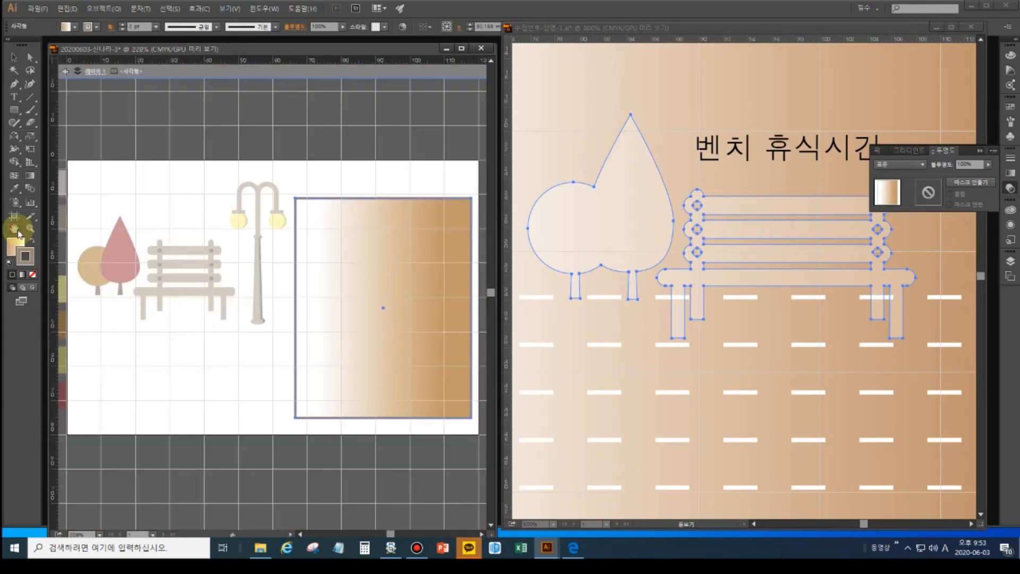
{"action": "left_click", "coordinate": [65, 71]}
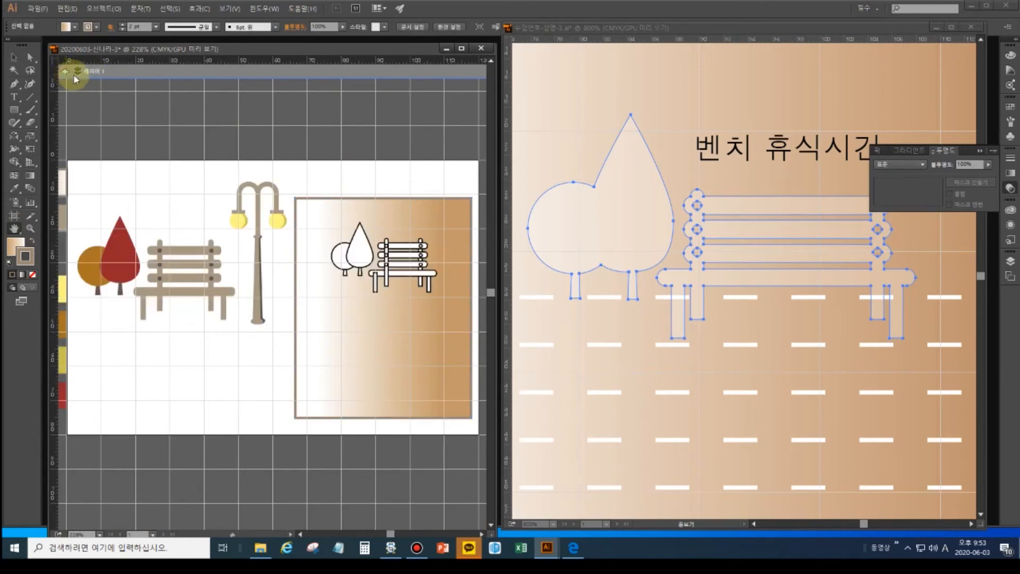
Remove the stroke from the panel's round and pointed tree crowns and their two trunks, keeping the white fill.
{"action": "left_click", "coordinate": [14, 57]}
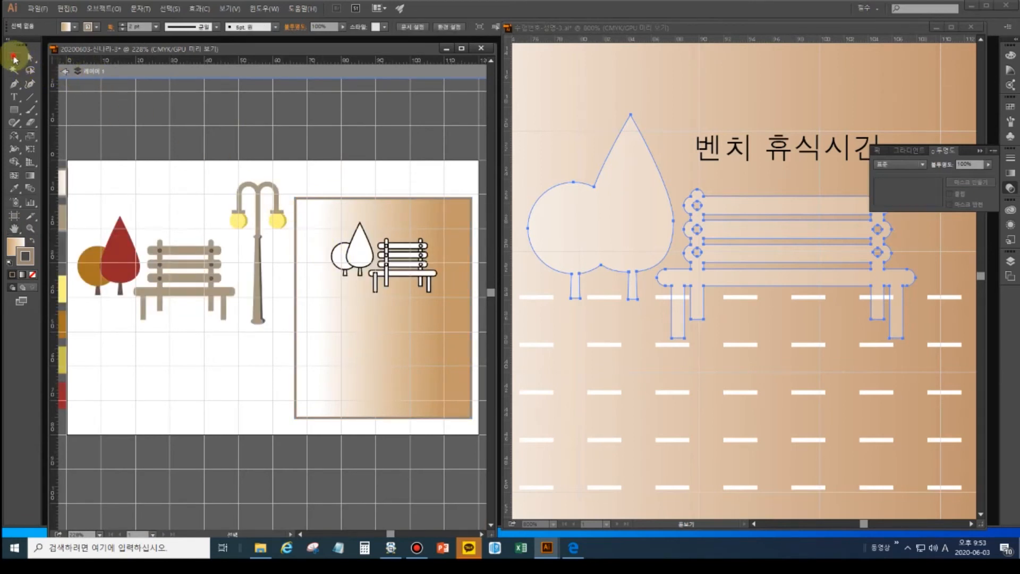
{"action": "left_click", "coordinate": [332, 254]}
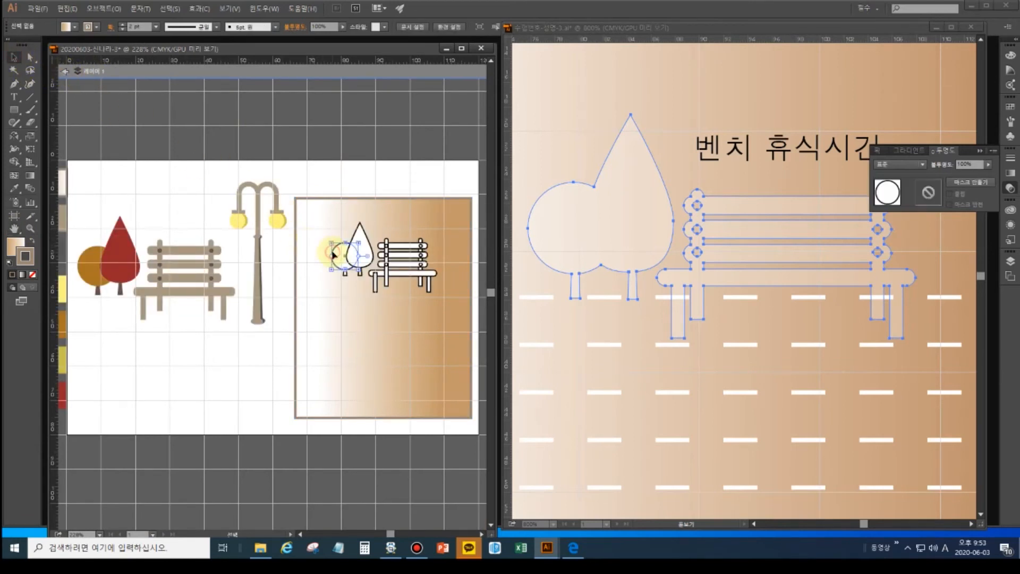
{"action": "left_click", "coordinate": [363, 237], "text": "shift"}
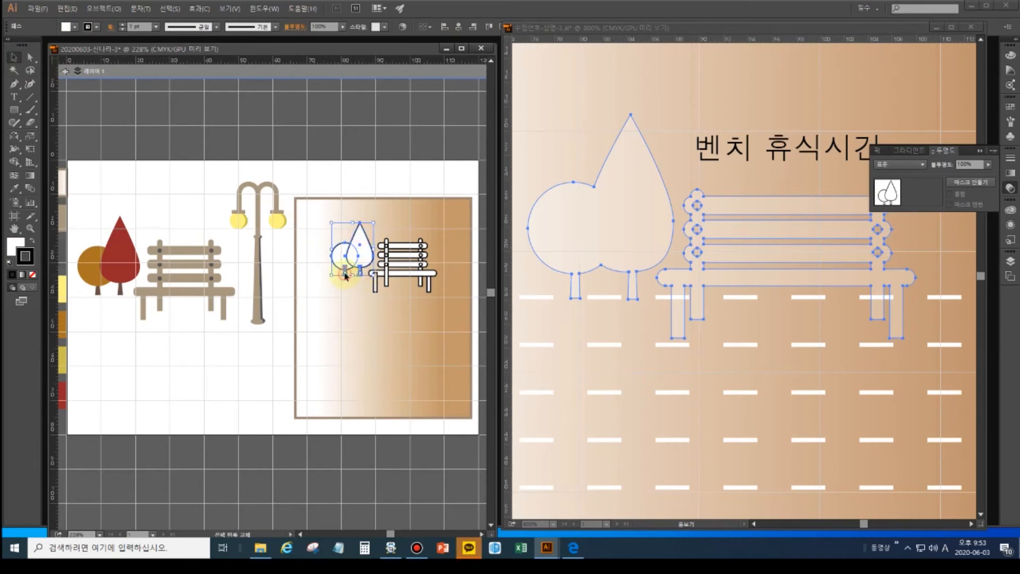
{"action": "left_click", "coordinate": [33, 275]}
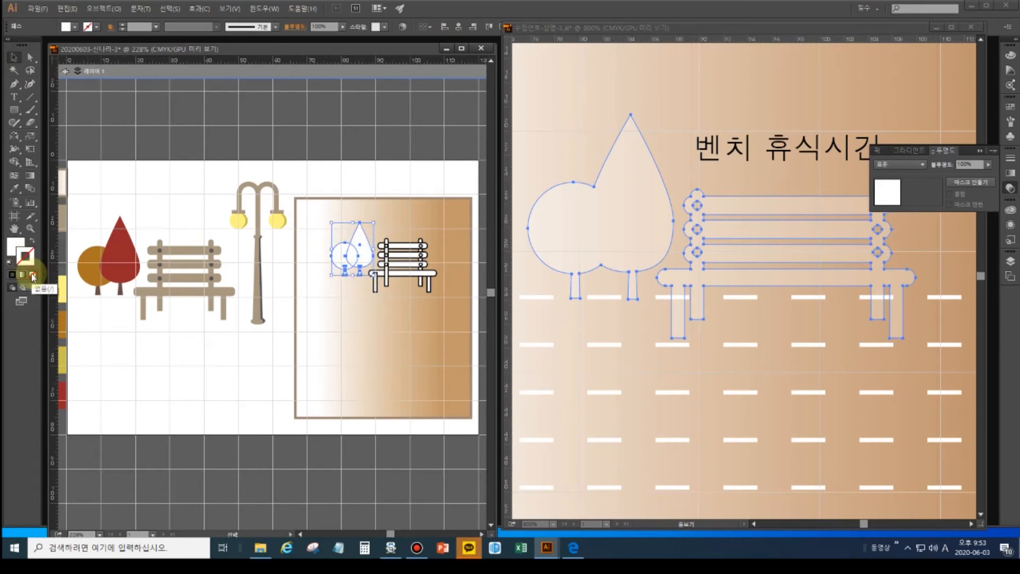
{"action": "left_click", "coordinate": [15, 246]}
Unite the white tree crowns and trunks into one silhouette with Pathfinder and deselect it.
{"action": "key", "text": "a"}
{"action": "key", "text": "shift+ctrl+F9"}
{"action": "key", "text": "v"}
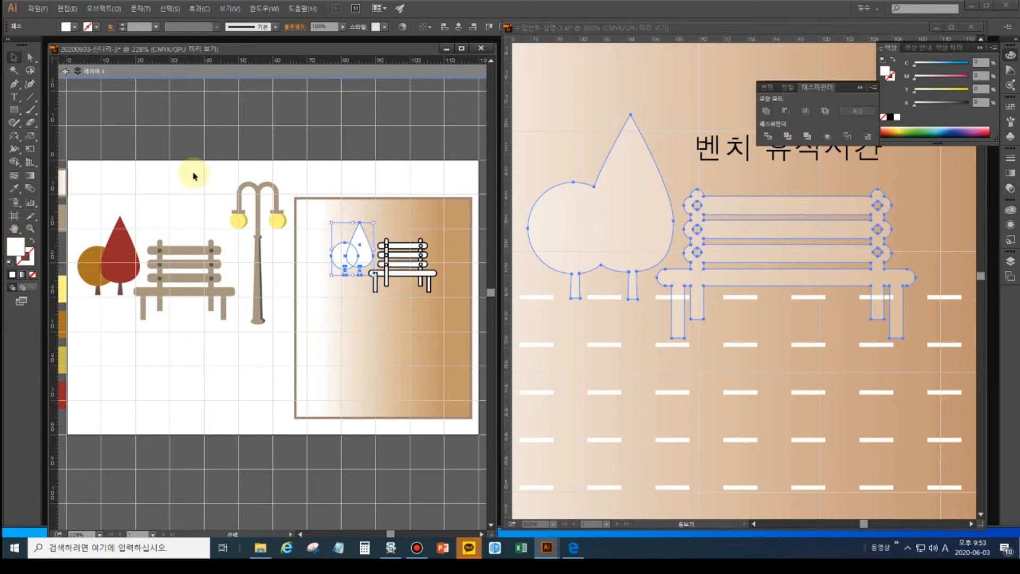
{"action": "left_click", "coordinate": [766, 112]}
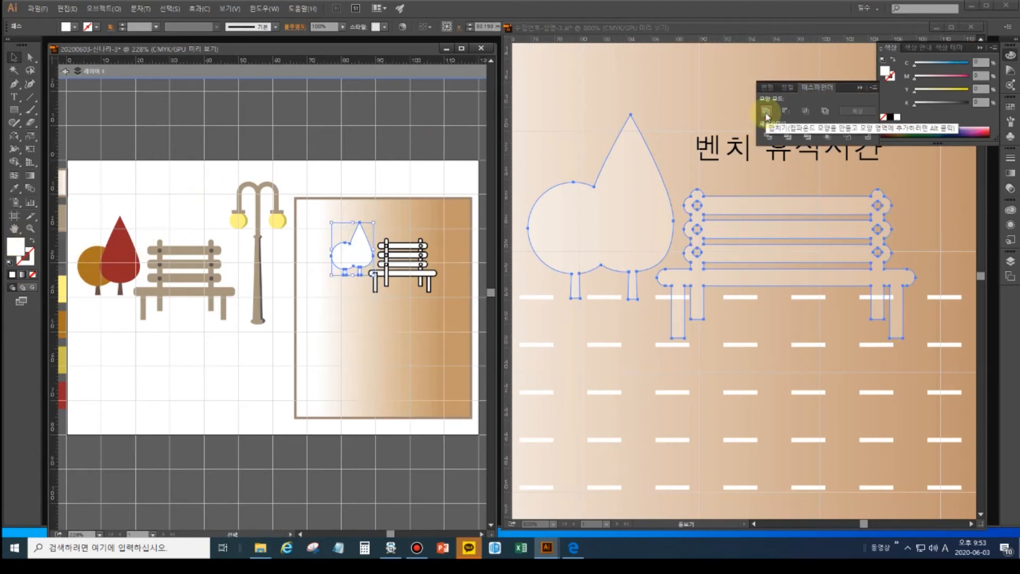
{"action": "key", "text": "a"}
{"action": "left_click", "coordinate": [375, 162]}
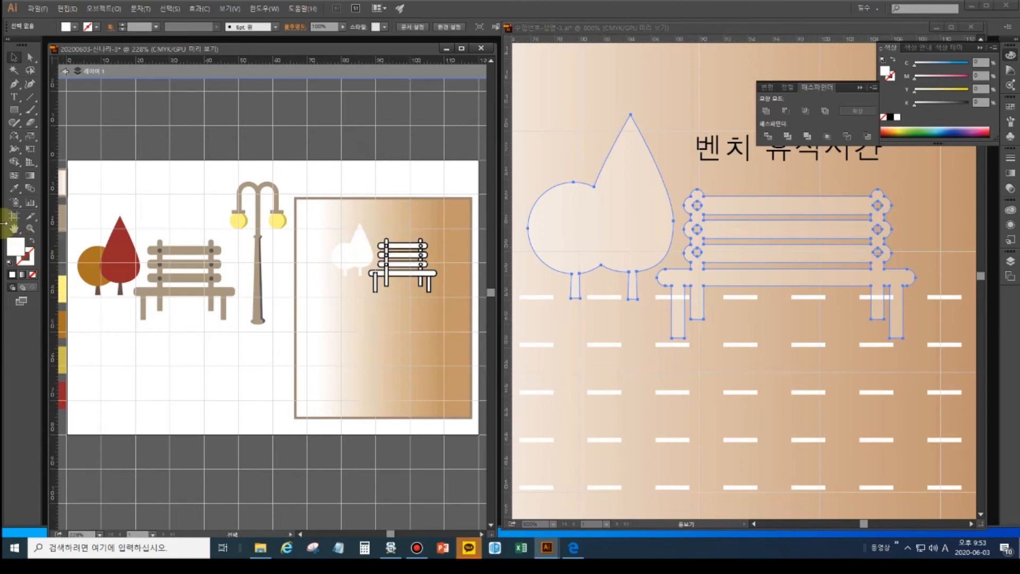
Remove the stroke from the panel bench's planks, posts and legs, leaving out the bolt circles, and unite them into one white shape.
{"action": "left_click", "coordinate": [31, 228]}
{"action": "left_click", "coordinate": [394, 292]}
{"action": "left_click", "coordinate": [394, 273]}
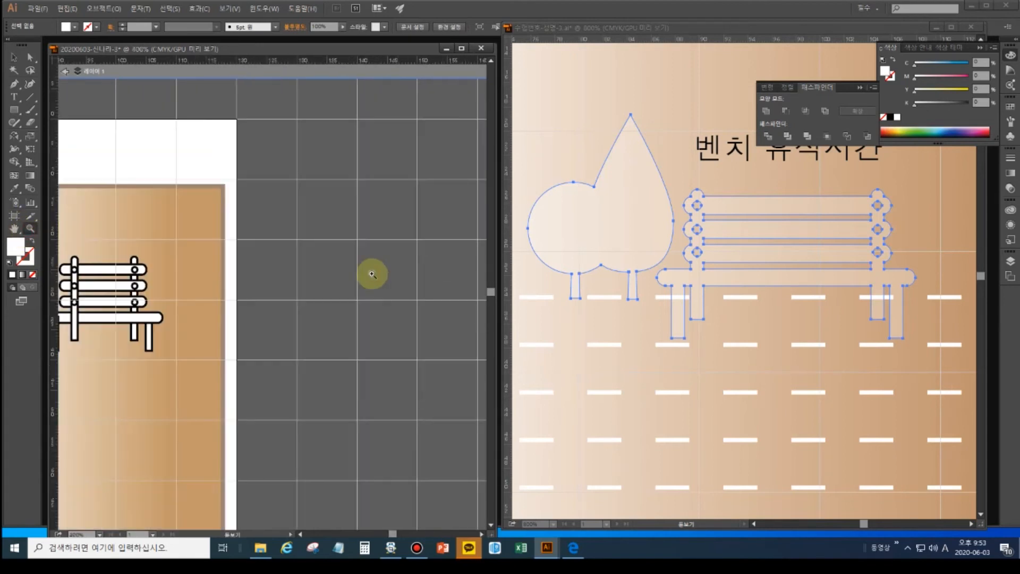
{"action": "left_click_drag", "start_coordinate": [146, 319], "coordinate": [293, 348]}
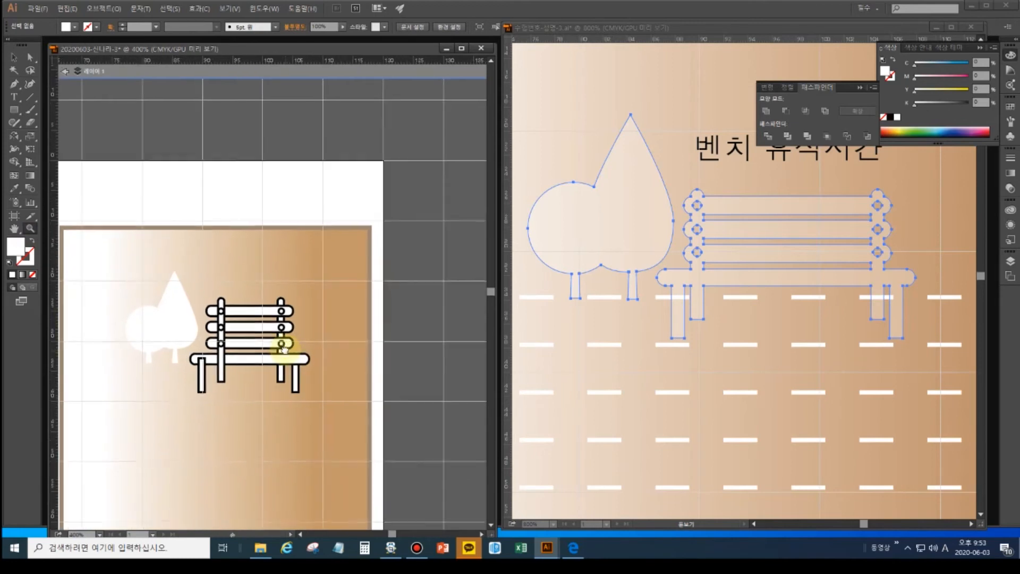
{"action": "left_click", "coordinate": [261, 344]}
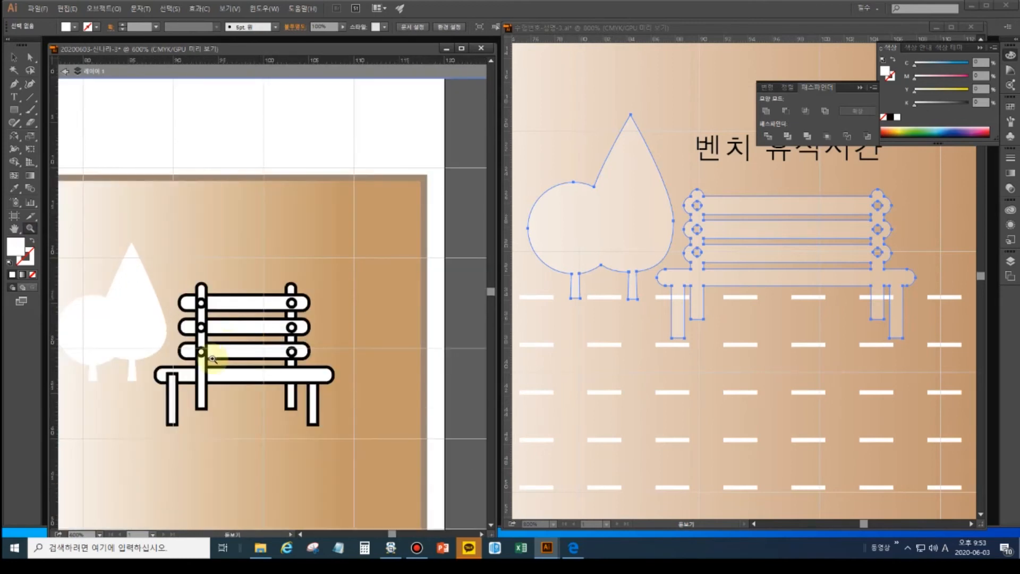
{"action": "left_click_drag", "start_coordinate": [235, 372], "coordinate": [257, 269]}
{"action": "left_click", "coordinate": [12, 57]}
{"action": "left_click", "coordinate": [202, 301]}
{"action": "left_click", "coordinate": [274, 287], "text": "shift"}
{"action": "left_click", "coordinate": [234, 289], "text": "shift"}
{"action": "left_click", "coordinate": [261, 257], "text": "shift"}
{"action": "left_click", "coordinate": [261, 239], "text": "shift"}
{"action": "left_click", "coordinate": [258, 208], "text": "shift"}
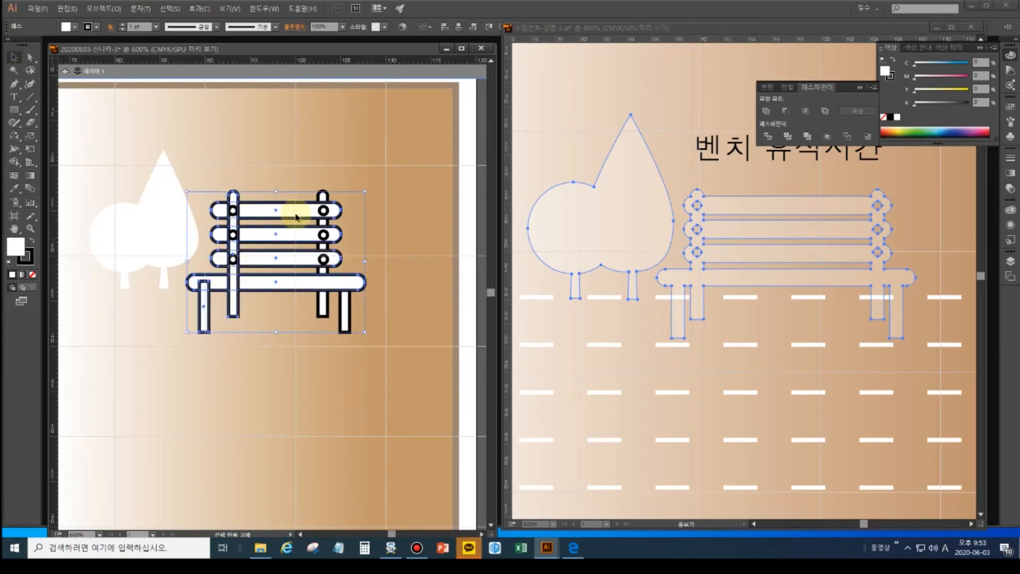
{"action": "left_click", "coordinate": [323, 201], "text": "shift"}
{"action": "left_click", "coordinate": [344, 301], "text": "shift"}
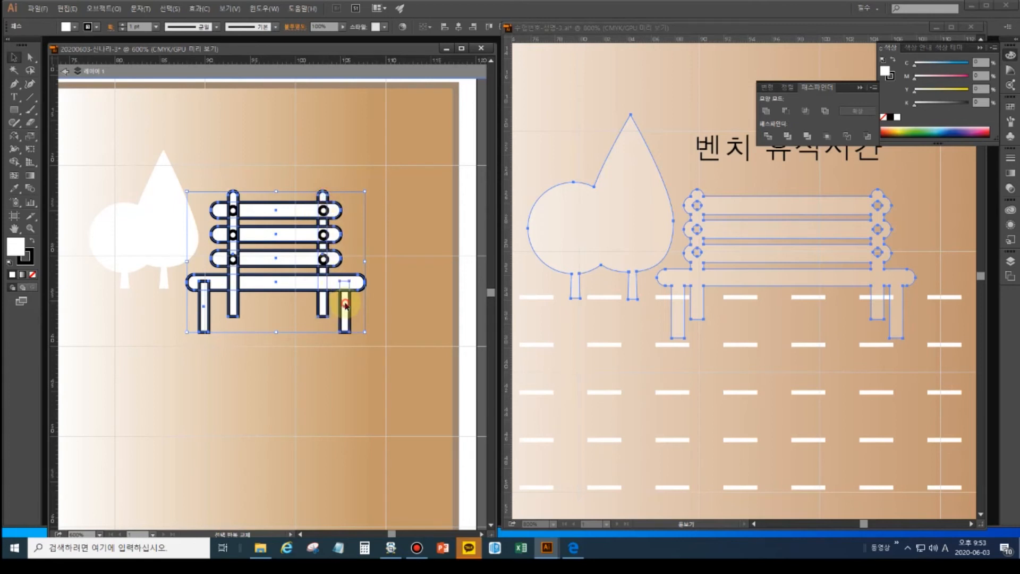
{"action": "left_click", "coordinate": [25, 258]}
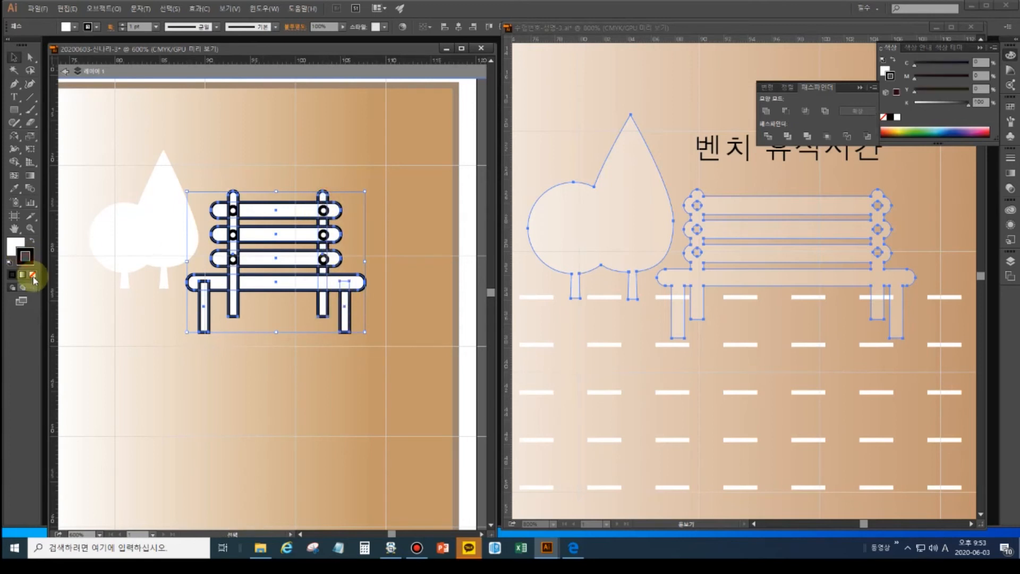
{"action": "left_click", "coordinate": [32, 275]}
{"action": "left_click", "coordinate": [16, 244]}
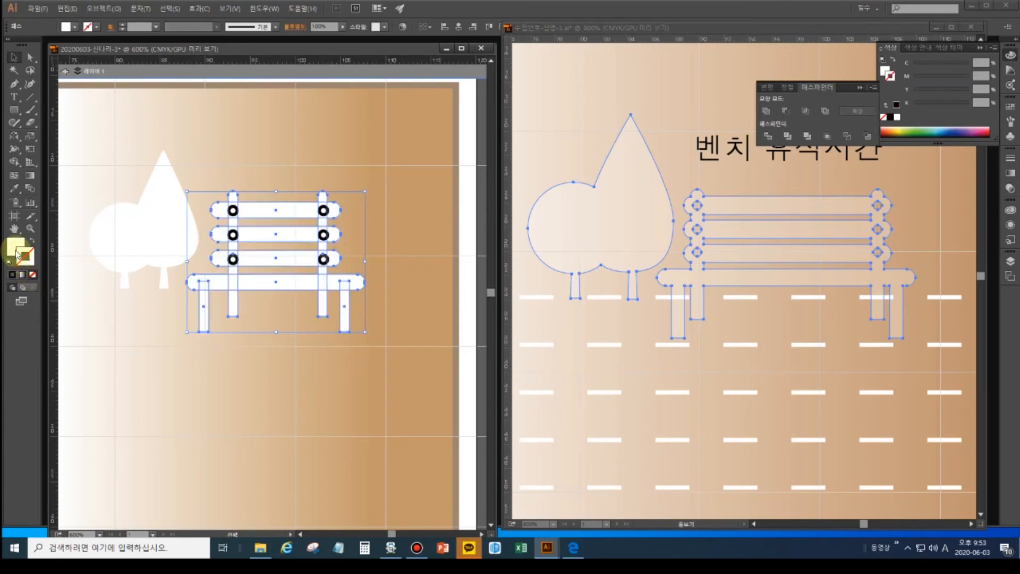
{"action": "left_click", "coordinate": [767, 112]}
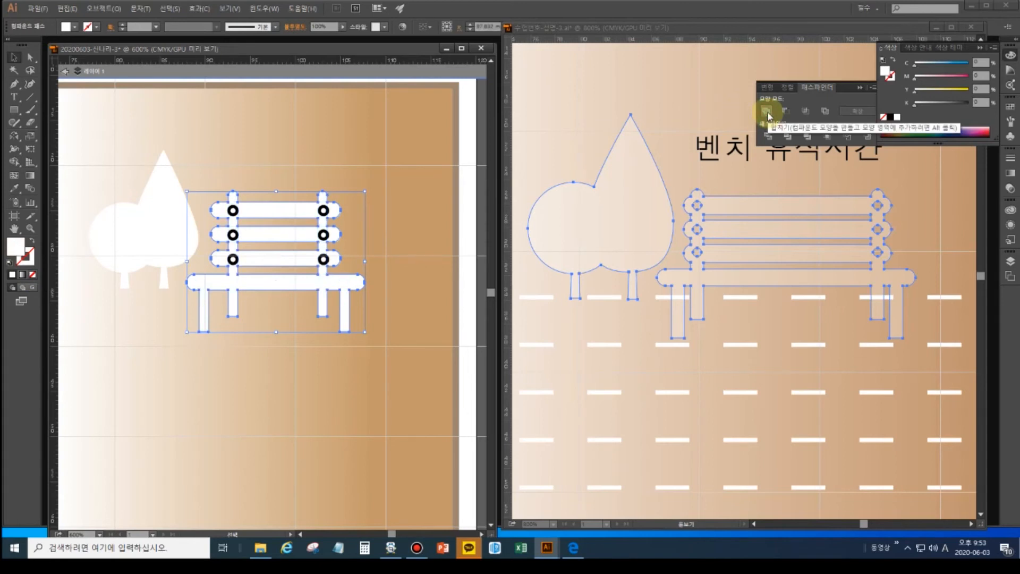
Give the three bolt circles on the panel bench's post nearest the trees a solid black fill with no stroke.
{"action": "left_click", "coordinate": [234, 208]}
{"action": "left_click", "coordinate": [233, 211]}
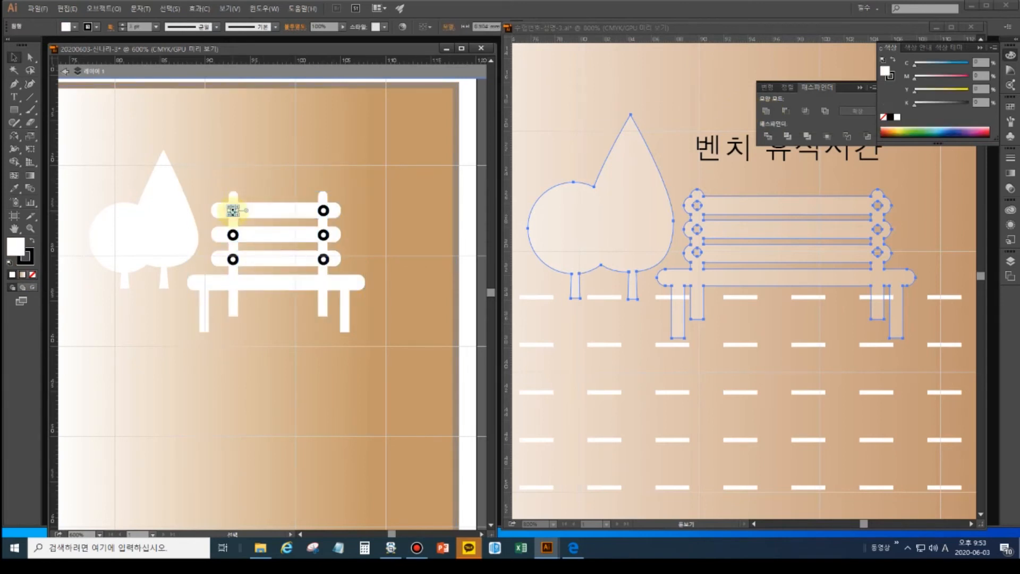
{"action": "left_click", "coordinate": [33, 242]}
{"action": "left_click", "coordinate": [233, 235]}
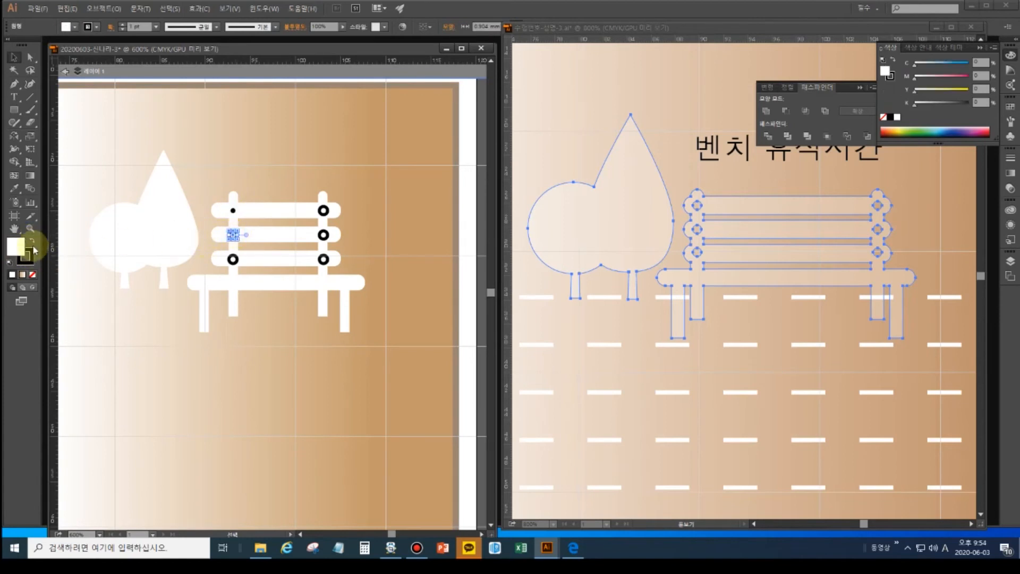
{"action": "left_click", "coordinate": [33, 241]}
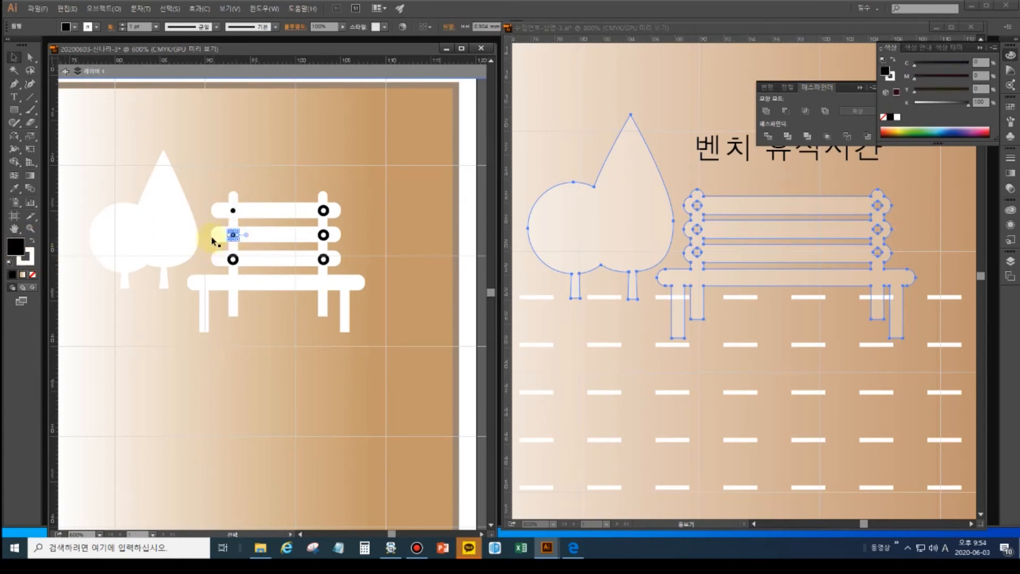
{"action": "left_click", "coordinate": [232, 212]}
{"action": "left_click", "coordinate": [27, 259]}
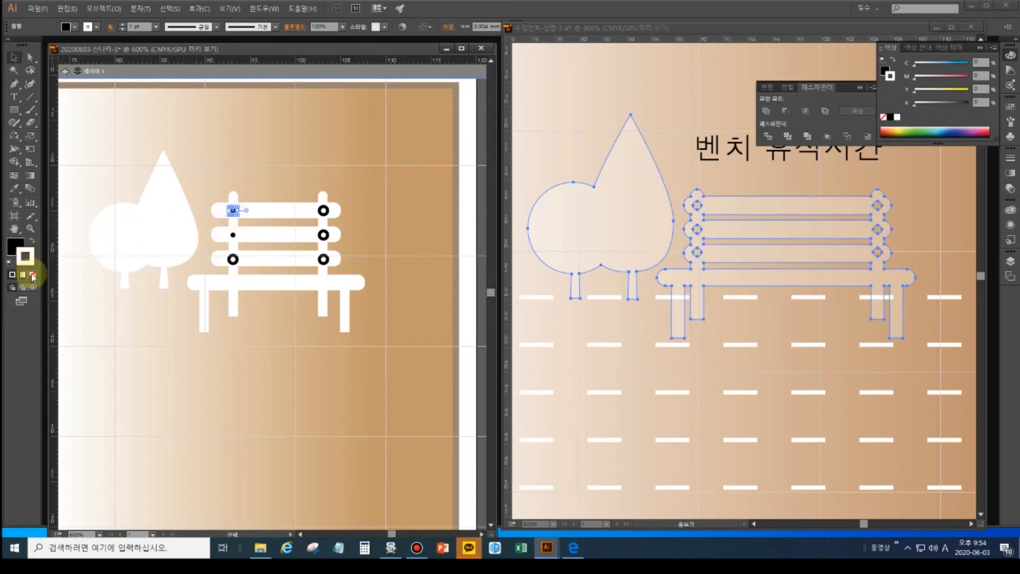
{"action": "left_click", "coordinate": [33, 274]}
{"action": "left_click", "coordinate": [233, 235]}
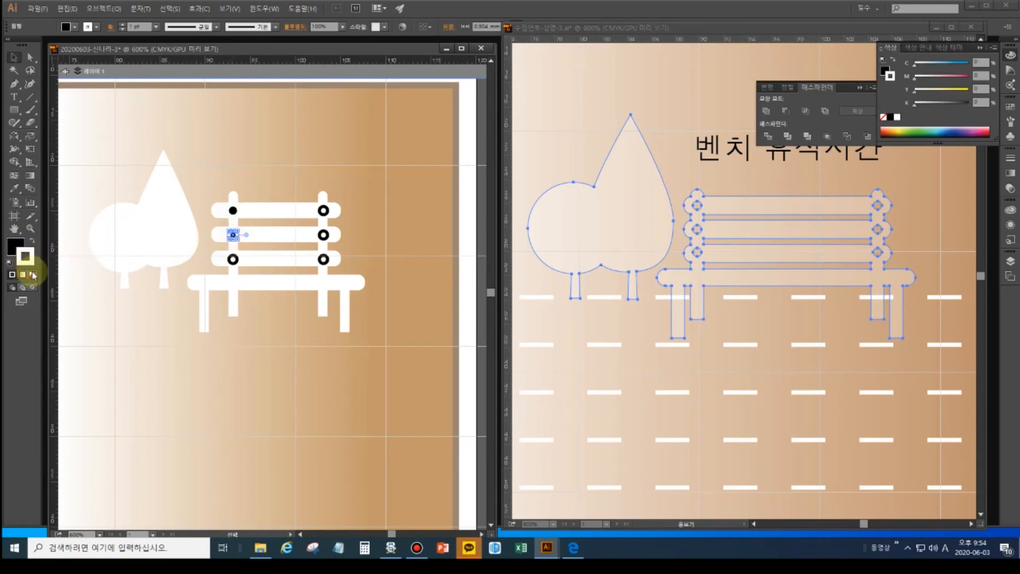
{"action": "left_click", "coordinate": [24, 245]}
{"action": "left_click", "coordinate": [232, 259]}
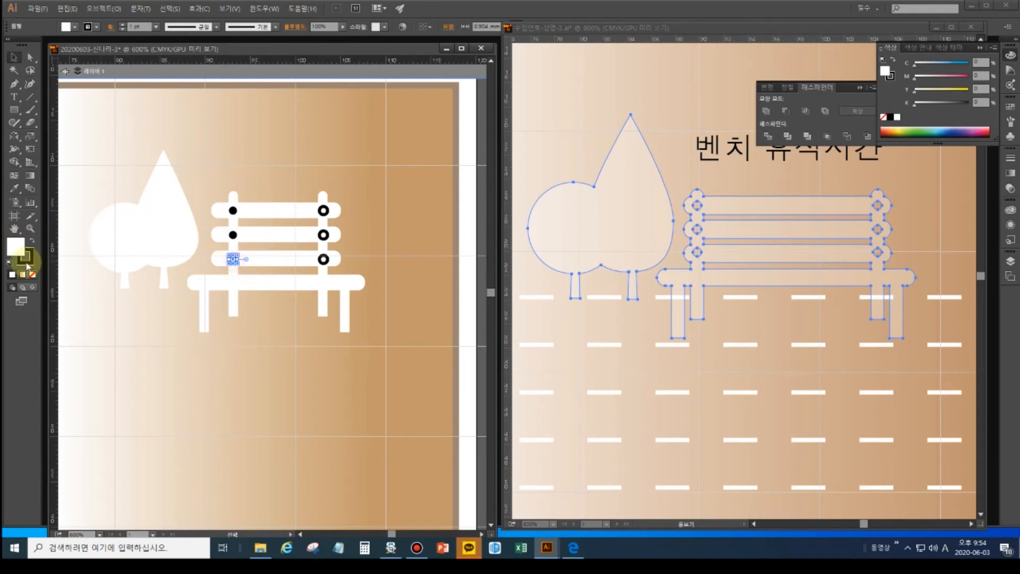
{"action": "left_click", "coordinate": [31, 241]}
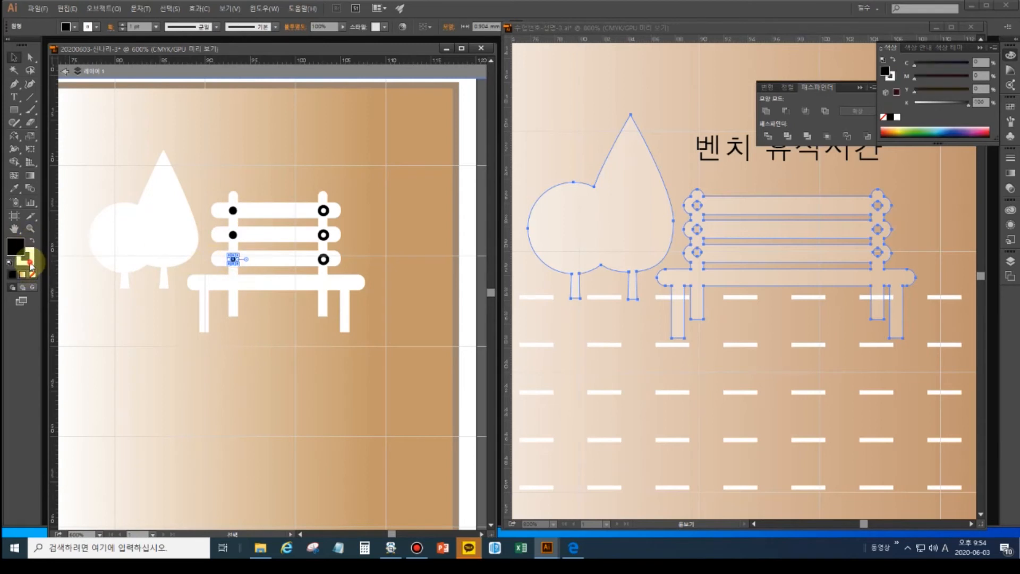
{"action": "left_click", "coordinate": [32, 275]}
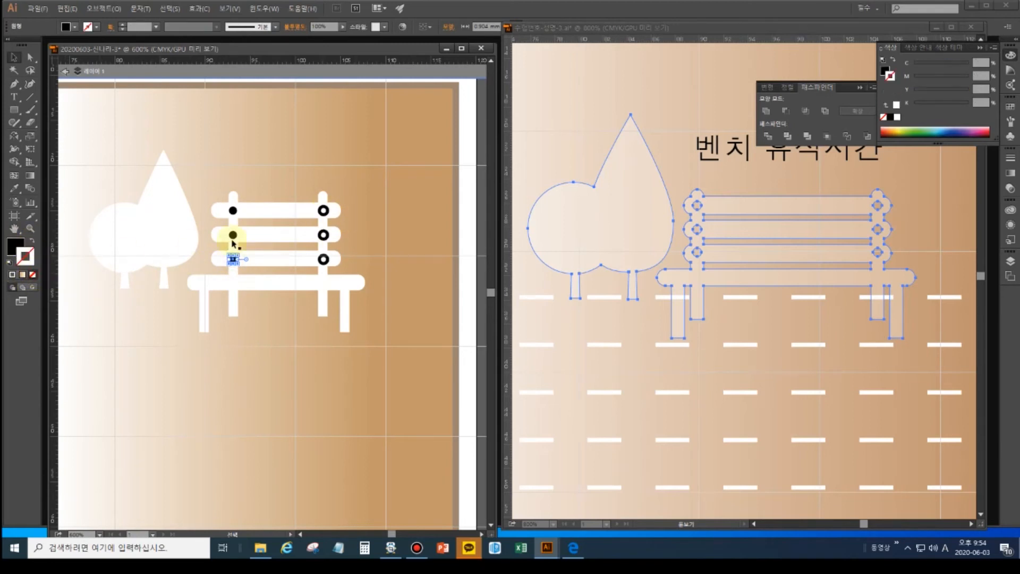
Give the three bolt circles on the bench's other post, farther from the trees, a black fill and no stroke.
{"action": "left_click", "coordinate": [324, 211]}
{"action": "left_click", "coordinate": [323, 259], "text": "shift"}
{"action": "left_click", "coordinate": [25, 256]}
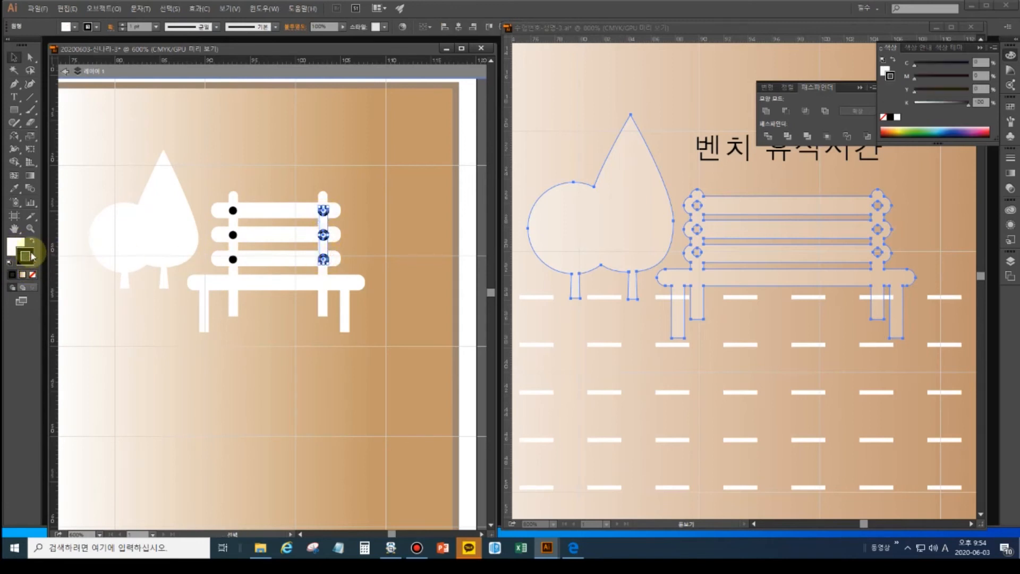
{"action": "left_click", "coordinate": [33, 240]}
{"action": "left_click", "coordinate": [16, 245]}
{"action": "left_click", "coordinate": [26, 264]}
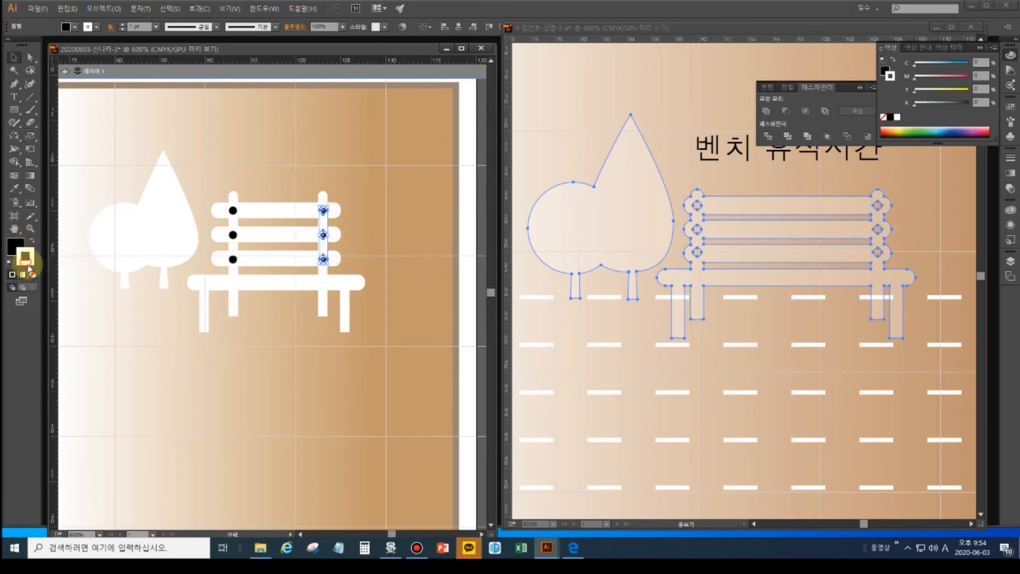
{"action": "left_click", "coordinate": [32, 274]}
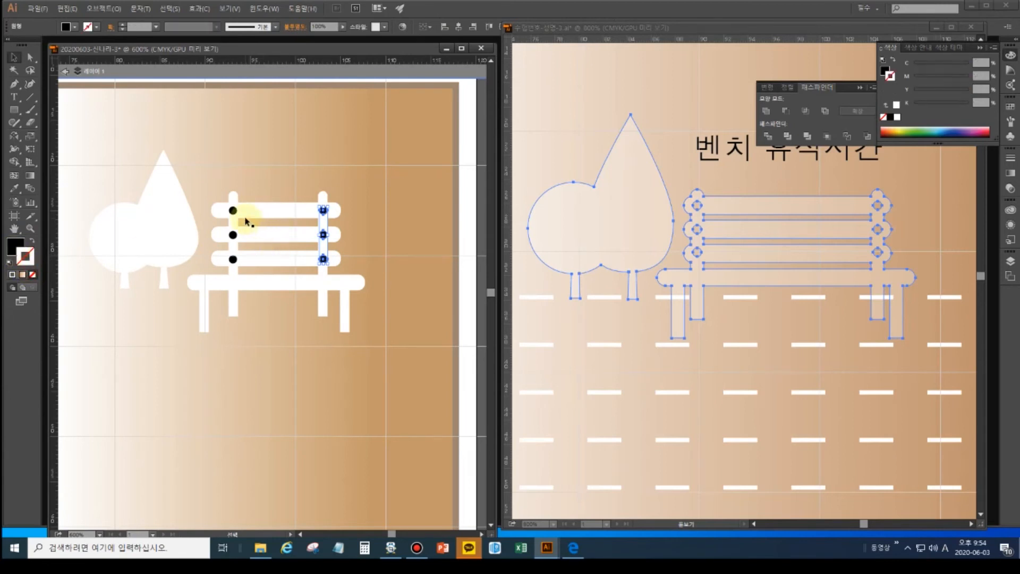
Cut all six bolt circles out of the white panel bench with Pathfinder Minus Front.
{"action": "left_click", "coordinate": [257, 220]}
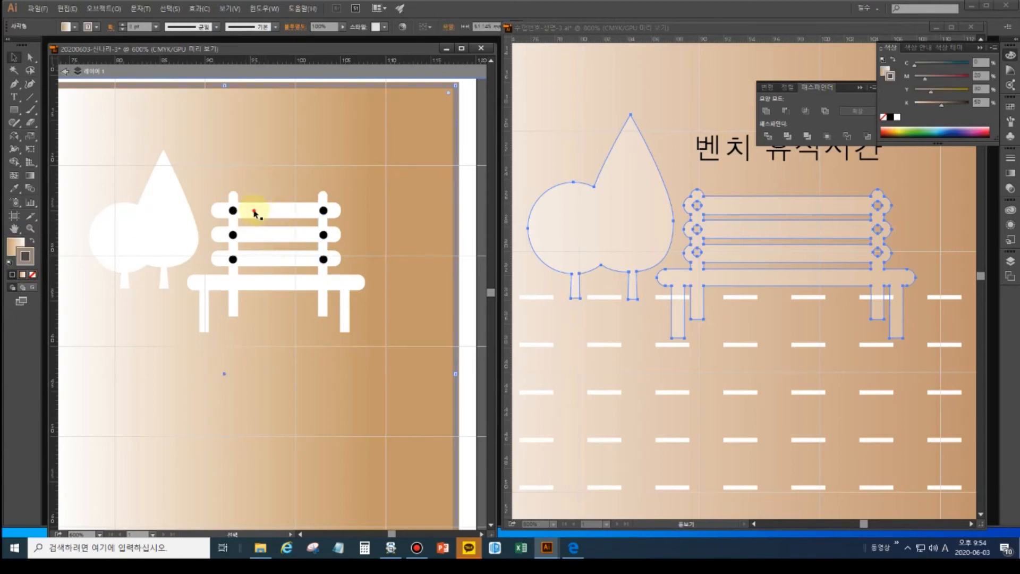
{"action": "left_click", "coordinate": [253, 213]}
{"action": "left_click", "coordinate": [233, 211], "text": "shift"}
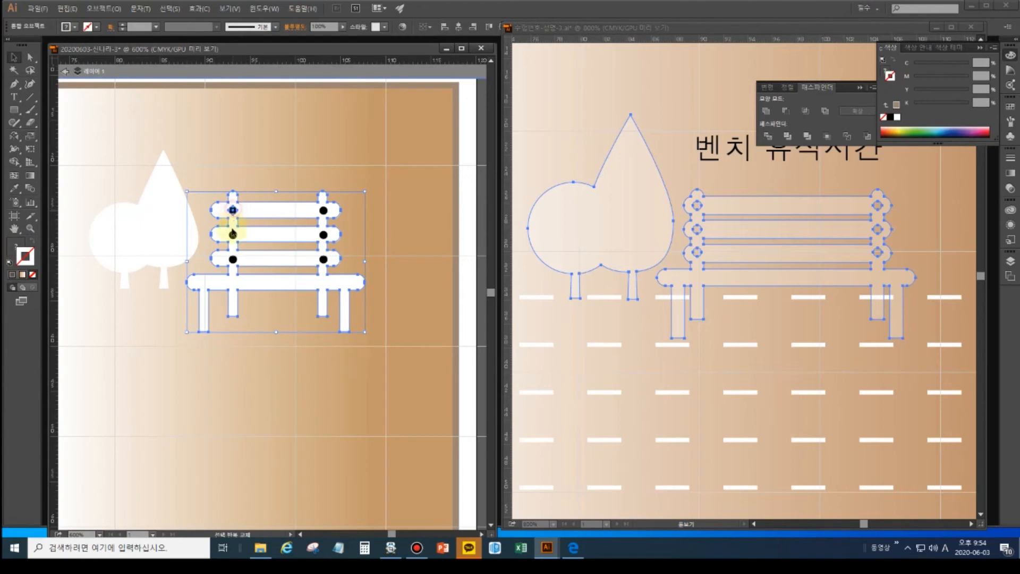
{"action": "left_click", "coordinate": [233, 259], "text": "shift"}
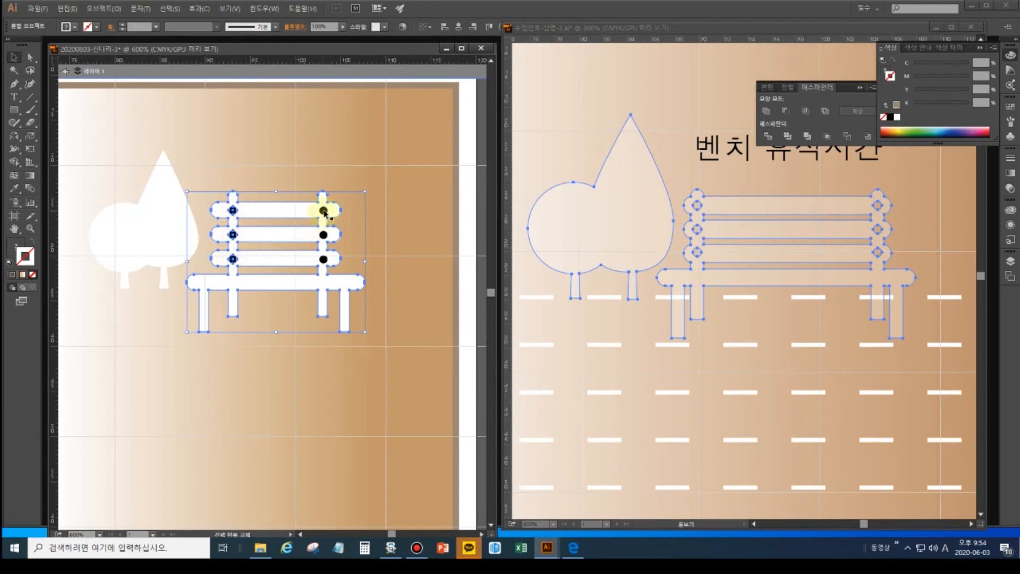
{"action": "left_click", "coordinate": [324, 234], "text": "shift"}
{"action": "left_click", "coordinate": [323, 259], "text": "shift"}
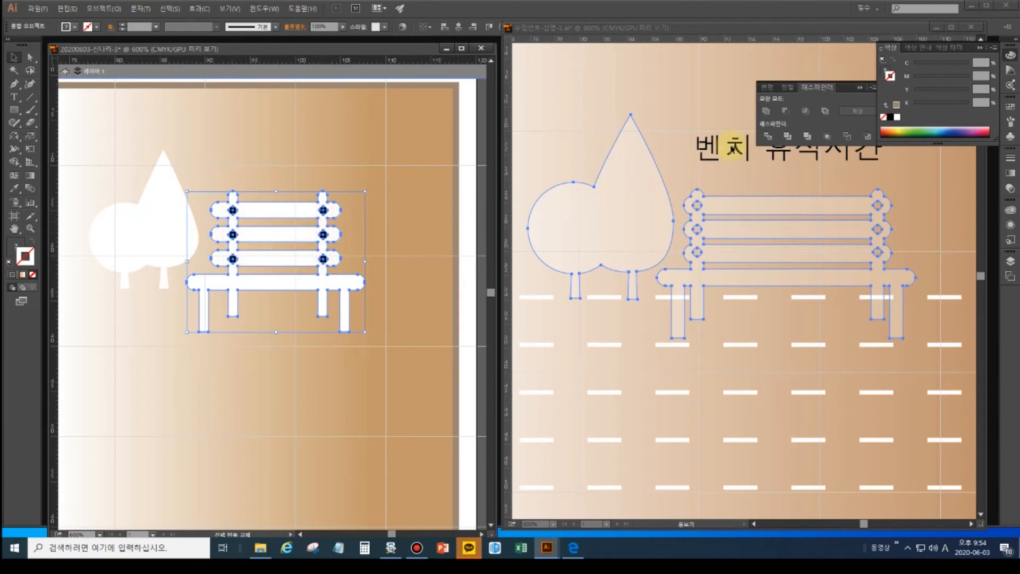
{"action": "left_click", "coordinate": [825, 111]}
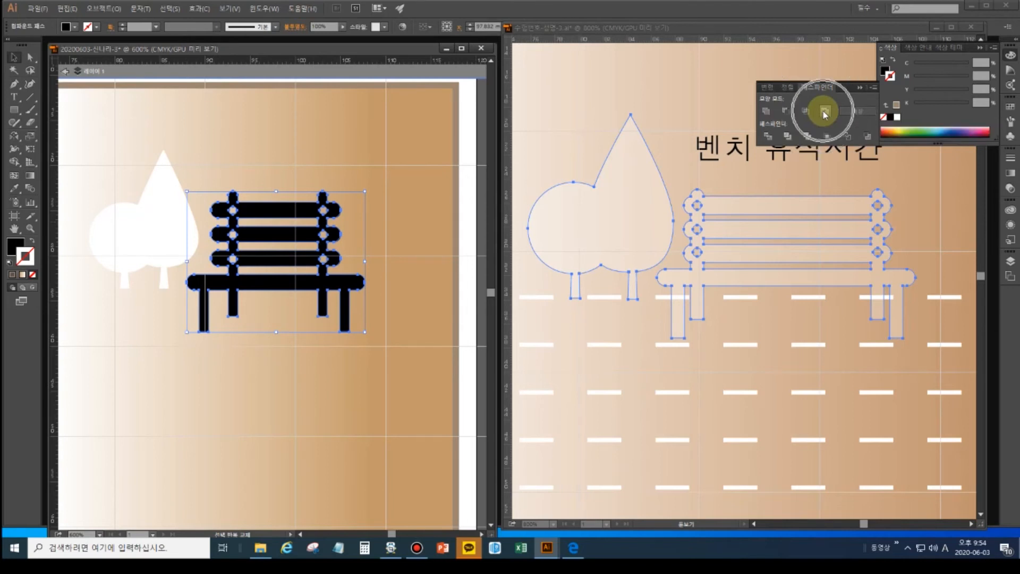
{"action": "left_click", "coordinate": [805, 111]}
{"action": "left_click", "coordinate": [787, 111]}
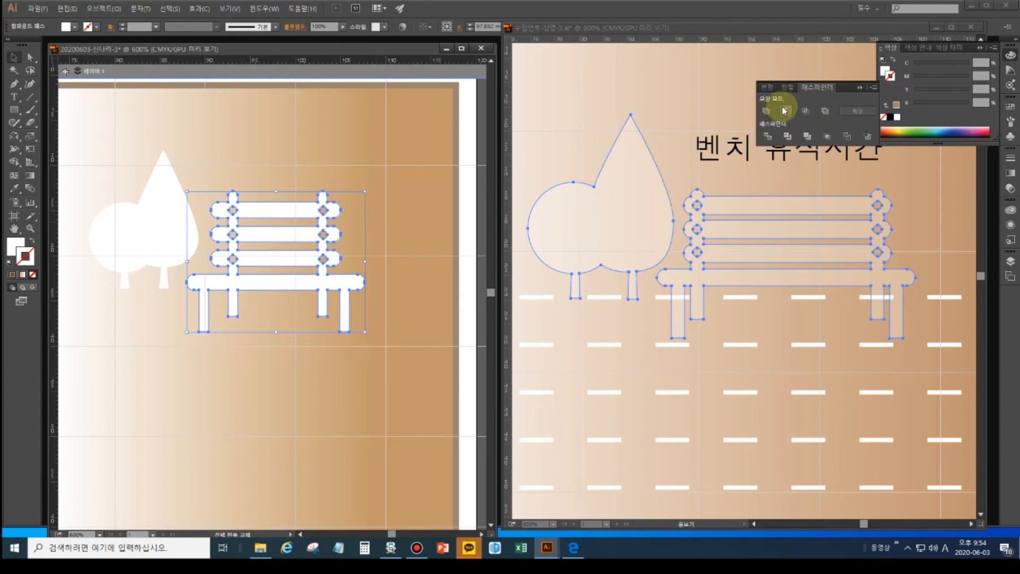
Set the opacity of the white panel bench to 60% and deselect it.
{"action": "key", "text": "a"}
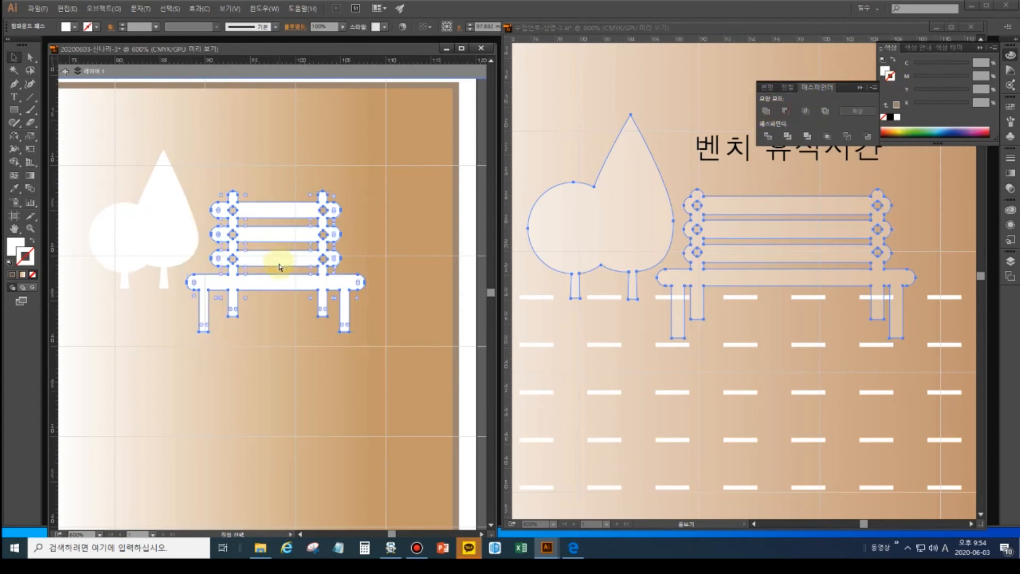
{"action": "key", "text": "ctrl+shift+F9"}
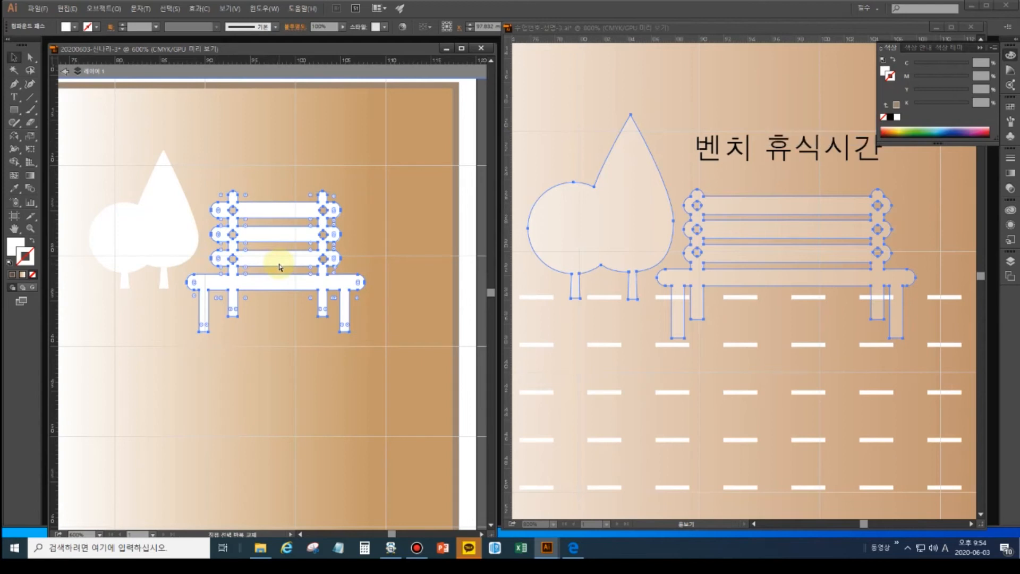
{"action": "key", "text": "v"}
{"action": "key", "text": "ctrl+shift+F10"}
{"action": "left_click", "coordinate": [966, 164]}
{"action": "type", "text": "6"}
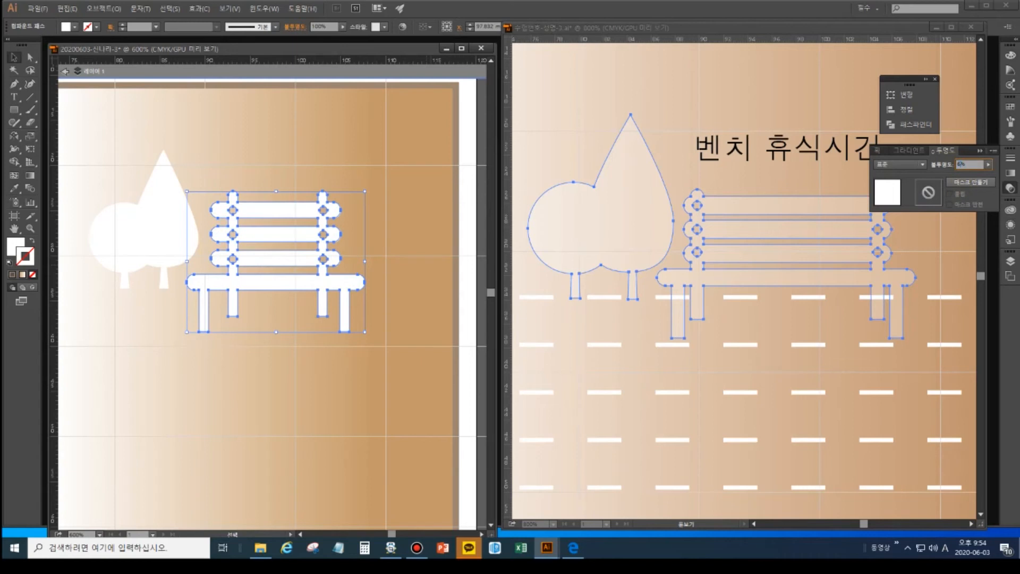
{"action": "type", "text": "0"}
{"action": "key", "text": "Return"}
{"action": "key", "text": "a"}
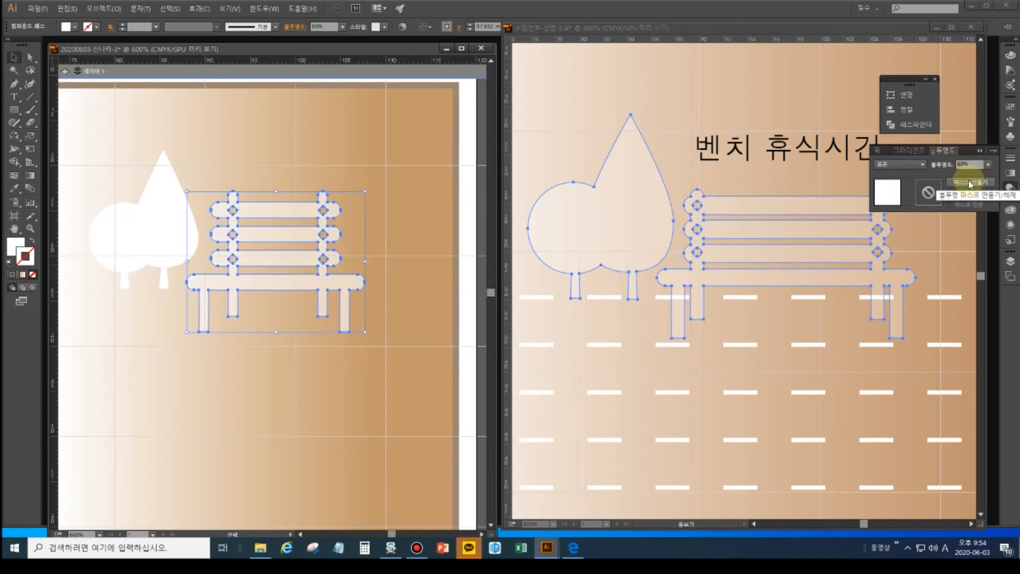
{"action": "left_click", "coordinate": [328, 150]}
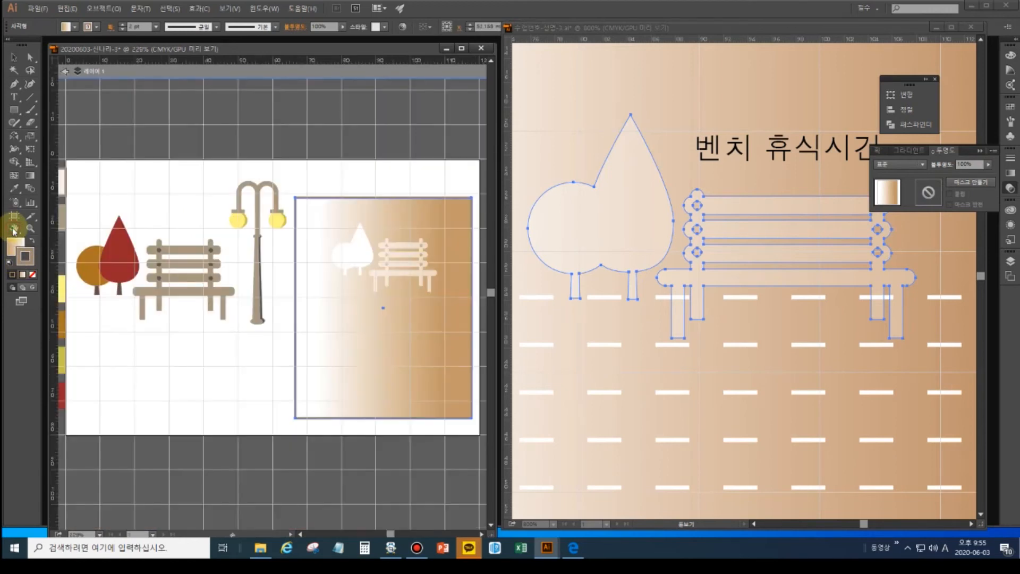
Examine the whole drawing against the reference artwork and its written specification, including the opacity and colour values.
{"action": "double_click", "coordinate": [14, 229]}
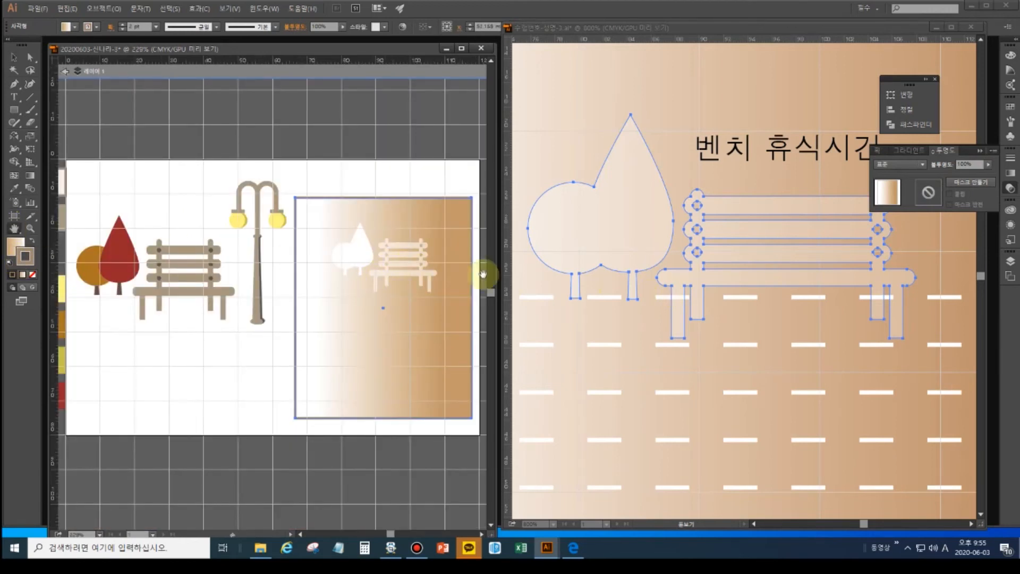
{"action": "left_click", "coordinate": [605, 334]}
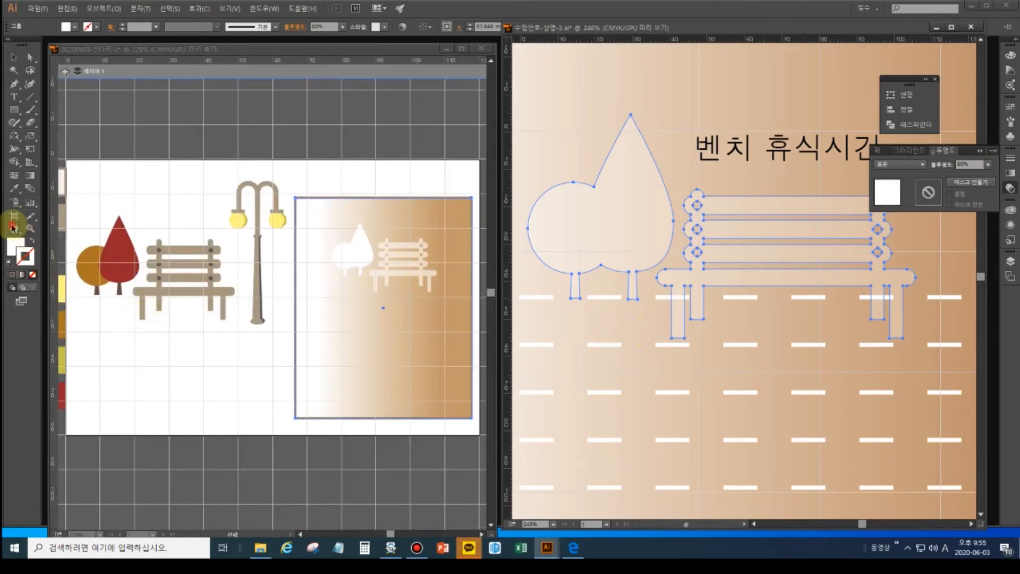
{"action": "double_click", "coordinate": [14, 228]}
{"action": "left_click", "coordinate": [736, 159]}
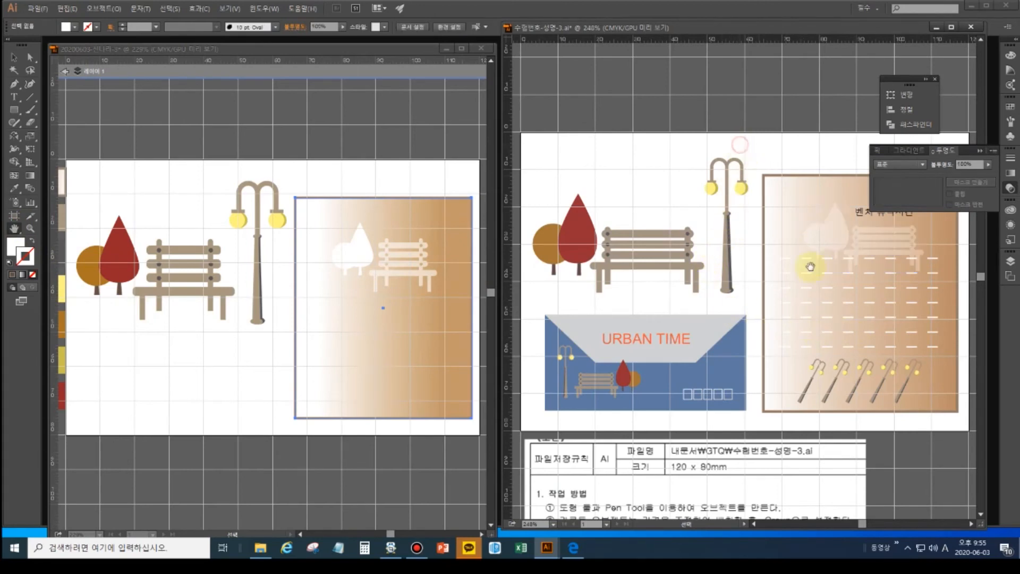
{"action": "left_click_drag", "start_coordinate": [737, 448], "coordinate": [699, 258]}
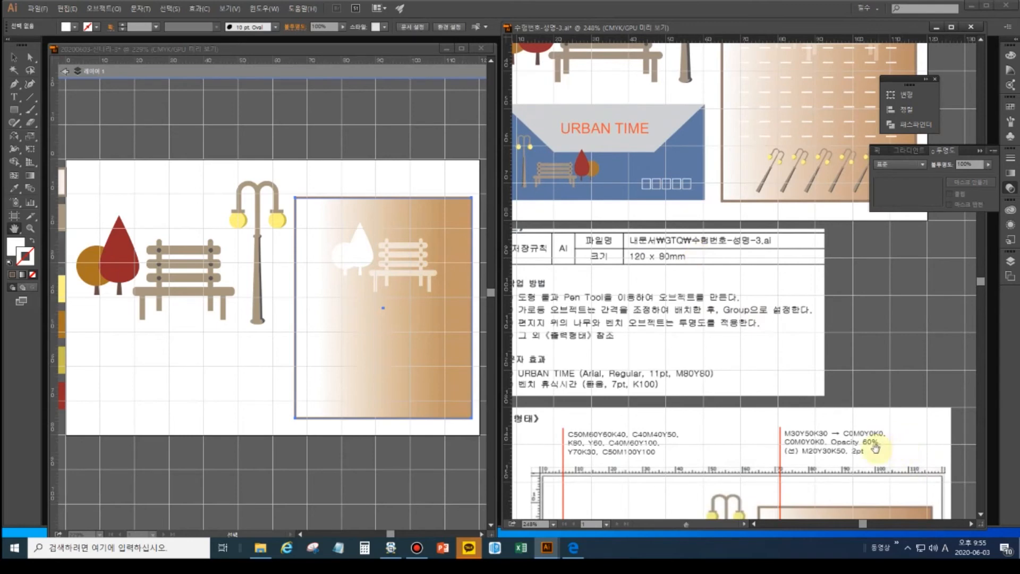
{"action": "left_click_drag", "start_coordinate": [742, 214], "coordinate": [762, 409]}
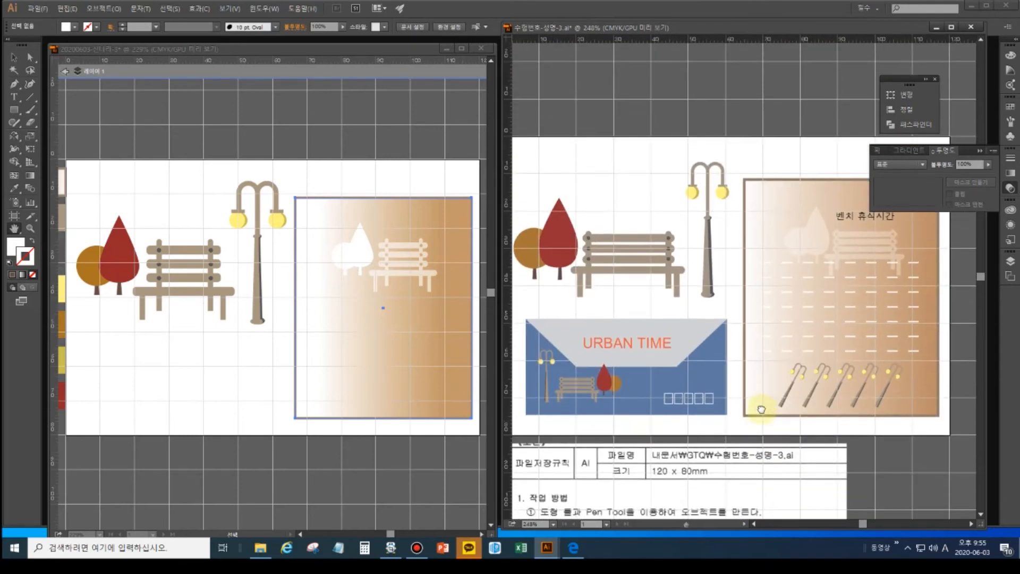
{"action": "left_click", "coordinate": [980, 151]}
{"action": "left_click", "coordinate": [926, 81]}
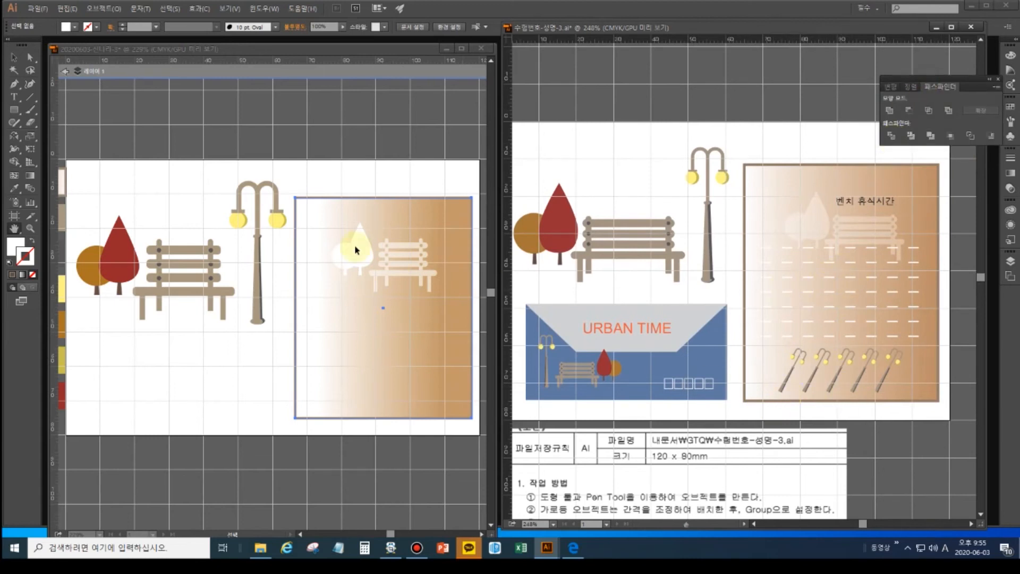
Exit the layer's isolation mode and group all parts of the double-armed street lamp.
{"action": "left_click", "coordinate": [66, 72]}
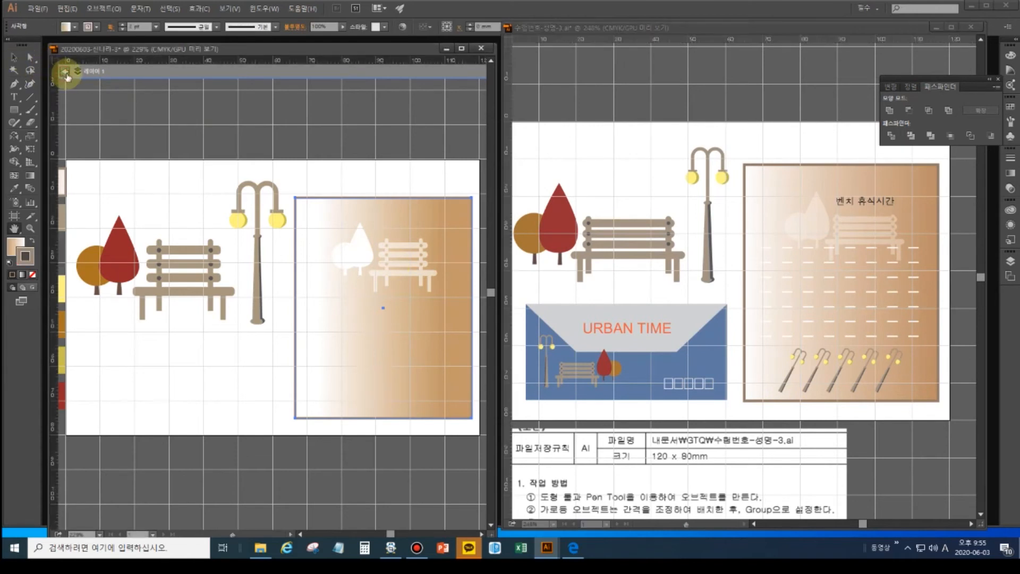
{"action": "left_click", "coordinate": [16, 55]}
{"action": "left_click_drag", "start_coordinate": [220, 171], "coordinate": [272, 223]}
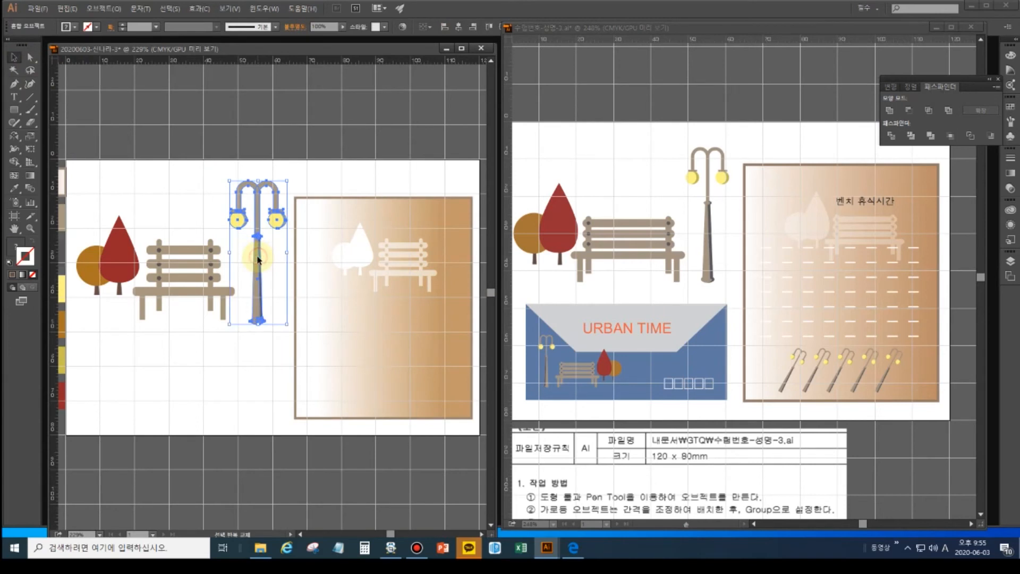
{"action": "left_click", "coordinate": [271, 355]}
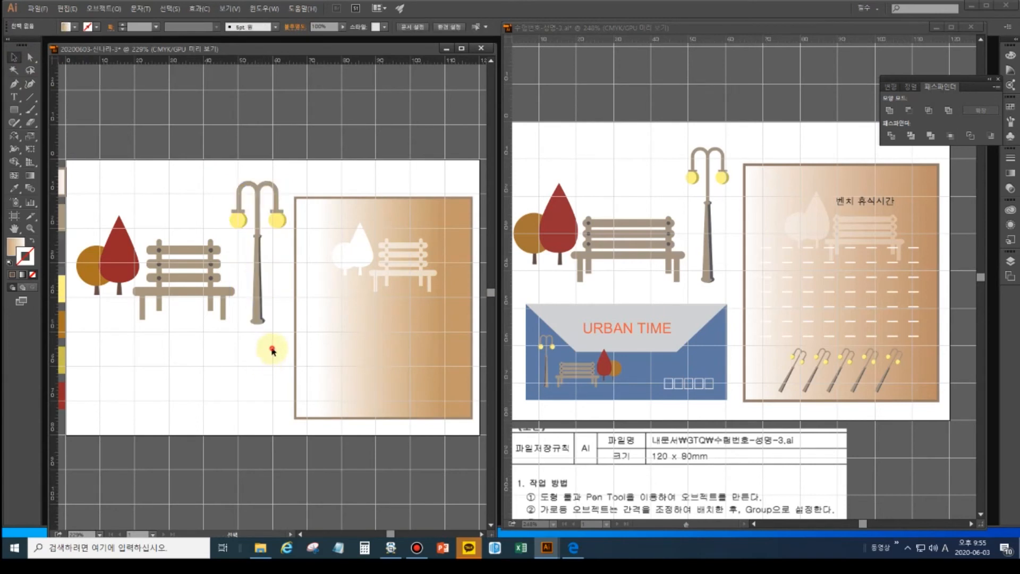
{"action": "left_click", "coordinate": [244, 181]}
{"action": "key", "text": "a"}
{"action": "key", "text": "v"}
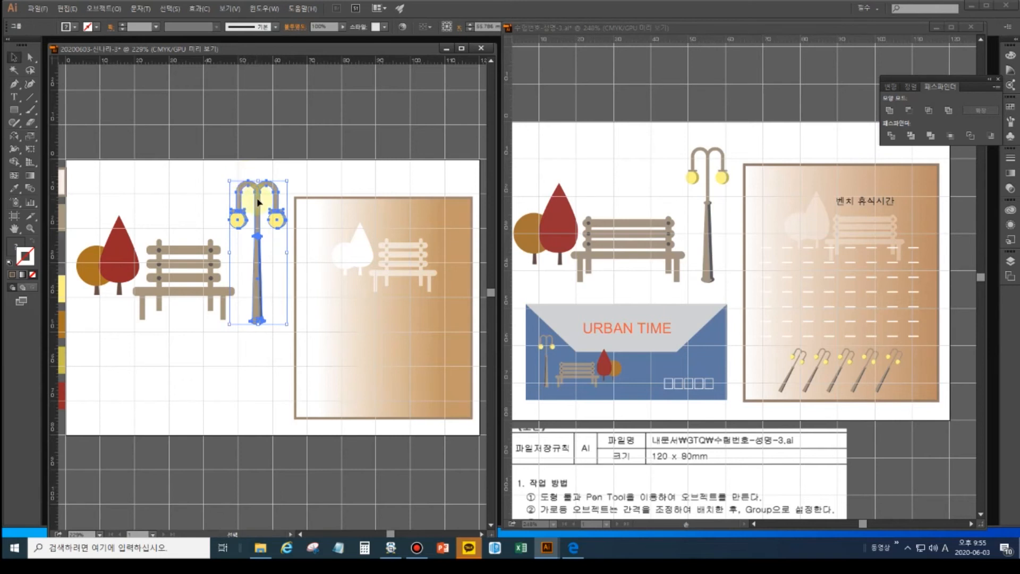
Copy the grouped street lamp onto the lower part of the gradient panel, near its lighter edge.
{"action": "left_click_drag", "start_coordinate": [258, 203], "coordinate": [335, 296]}
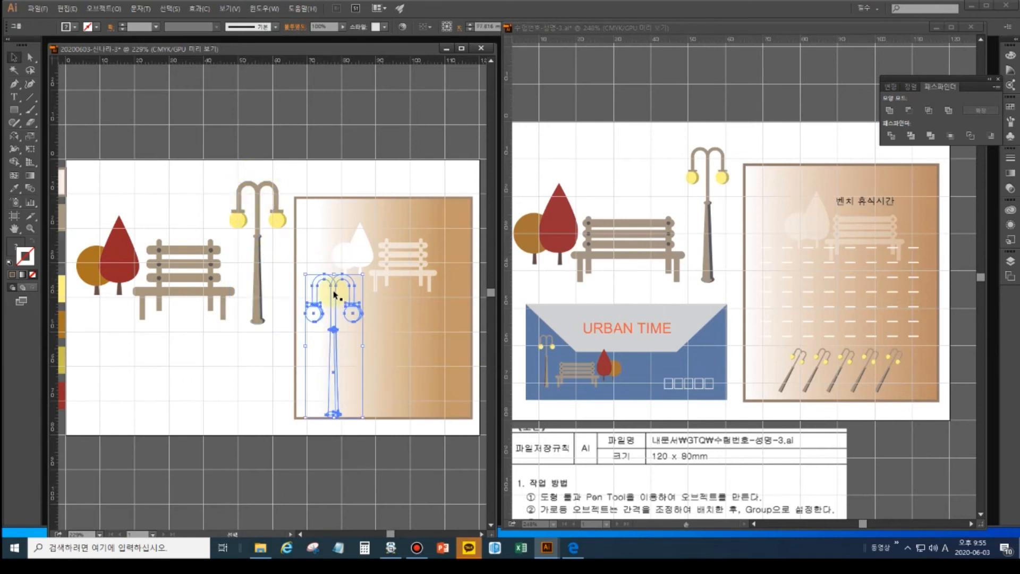
{"action": "key", "text": "a"}
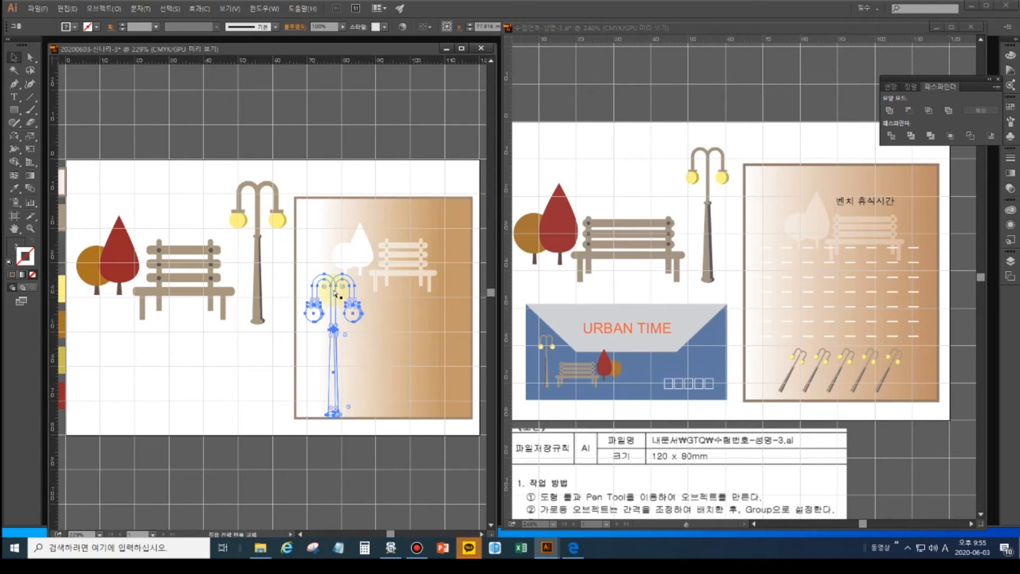
{"action": "key", "text": "v"}
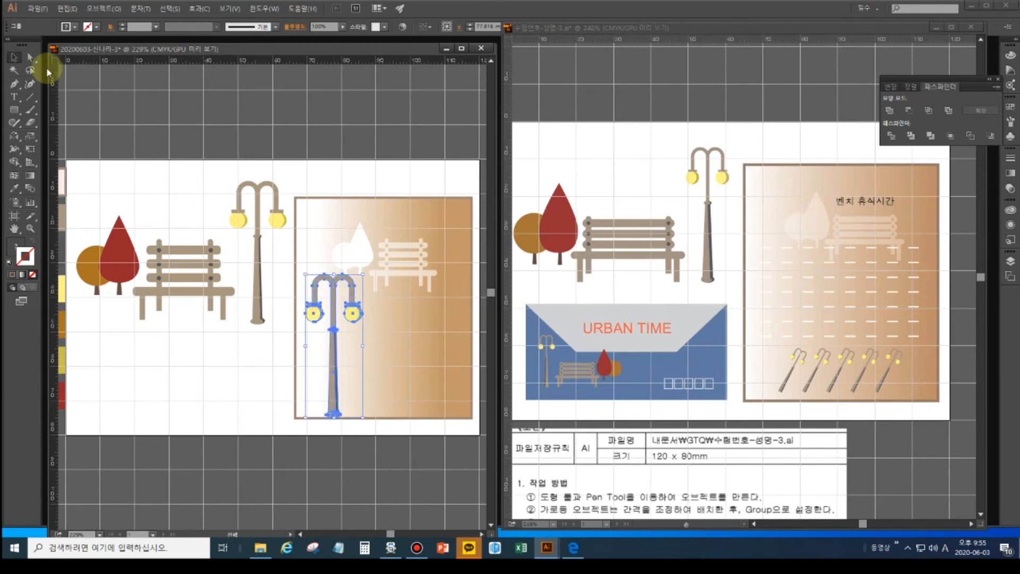
Shrink the copied street lamp, tilt it to lean right, and place it in the gradient panel's lower corner on the lighter side.
{"action": "left_click_drag", "start_coordinate": [361, 275], "coordinate": [342, 394]}
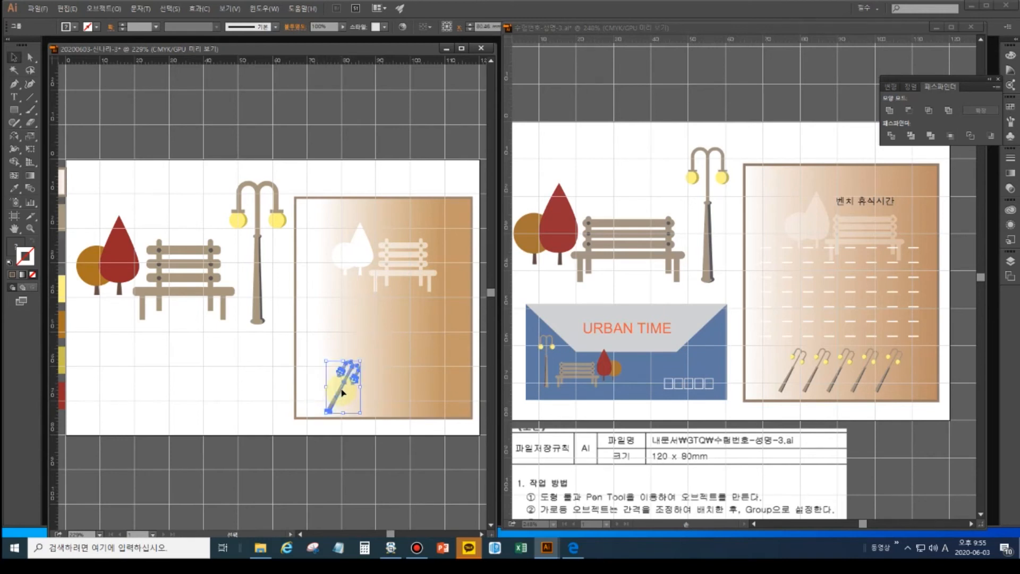
{"action": "left_click_drag", "start_coordinate": [343, 392], "coordinate": [344, 366]}
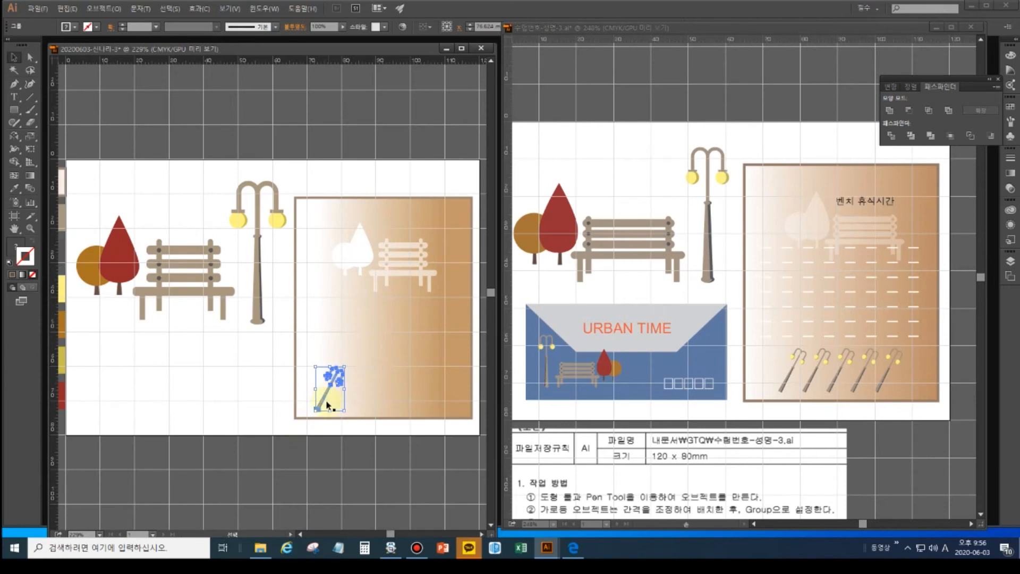
{"action": "left_click_drag", "start_coordinate": [323, 405], "coordinate": [330, 406]}
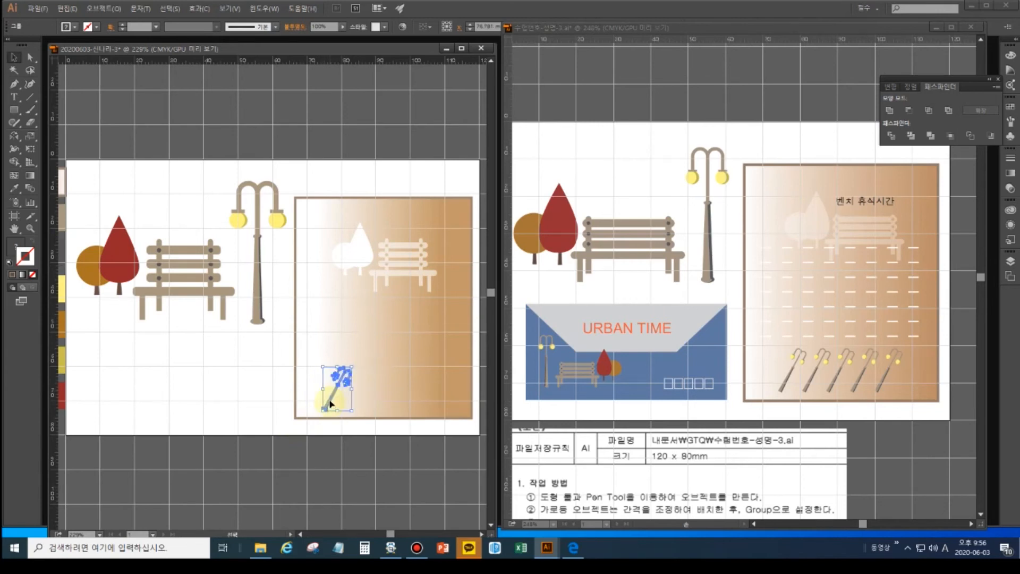
Duplicate the small tilted lamp across the panel at equal spacing to make a row of five lamps.
{"action": "left_click_drag", "start_coordinate": [335, 394], "coordinate": [358, 399]}
{"action": "key", "text": "ctrl+d"}
{"action": "key", "text": "ctrl+d"}
{"action": "key", "text": "ctrl+d"}
{"action": "key", "text": "v"}
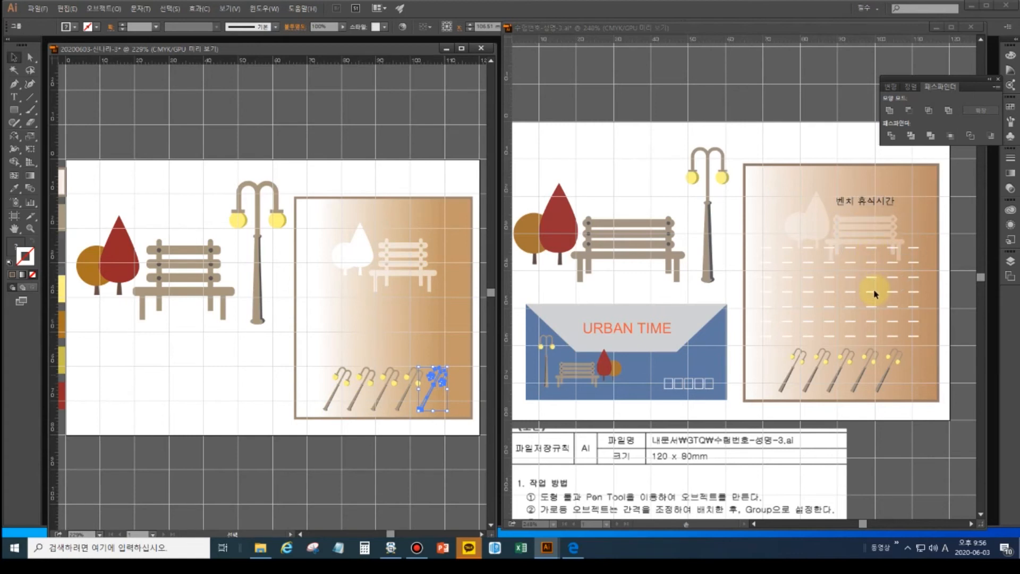
Draw a horizontal line with a white stroke and no fill across the panel at the height of the bench seat.
{"action": "left_click", "coordinate": [30, 99]}
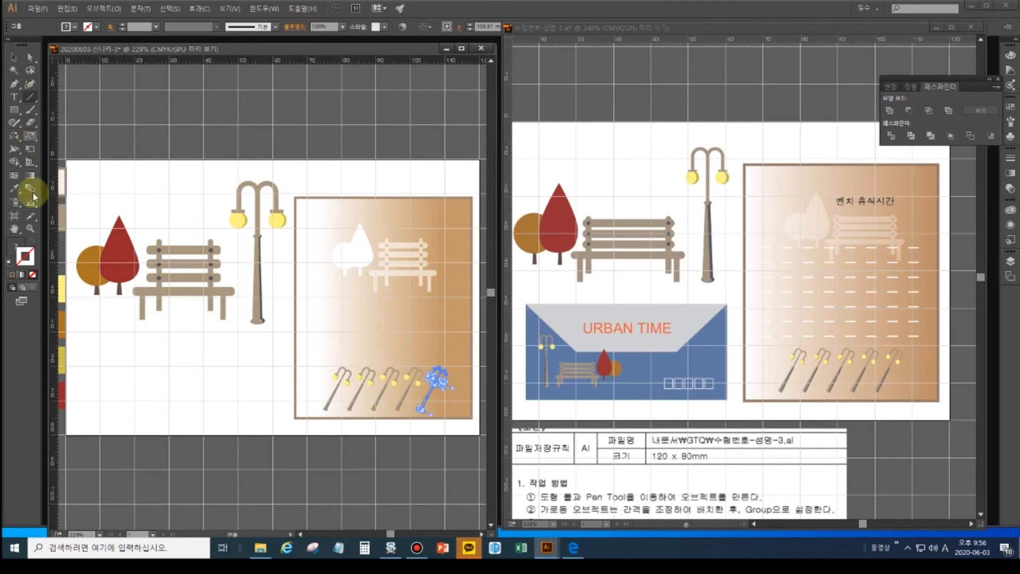
{"action": "left_click", "coordinate": [197, 351], "text": "ctrl"}
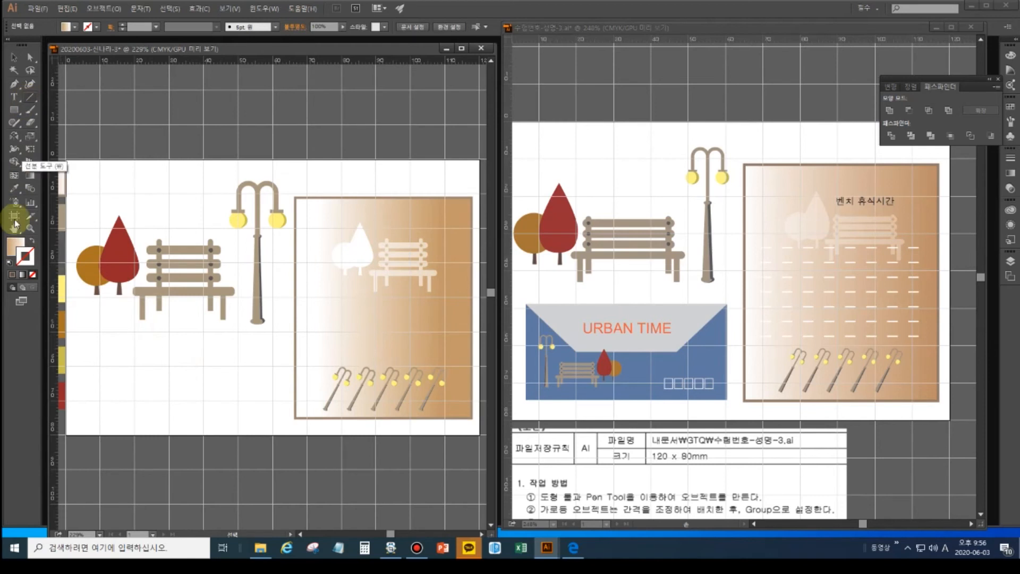
{"action": "left_click", "coordinate": [9, 261]}
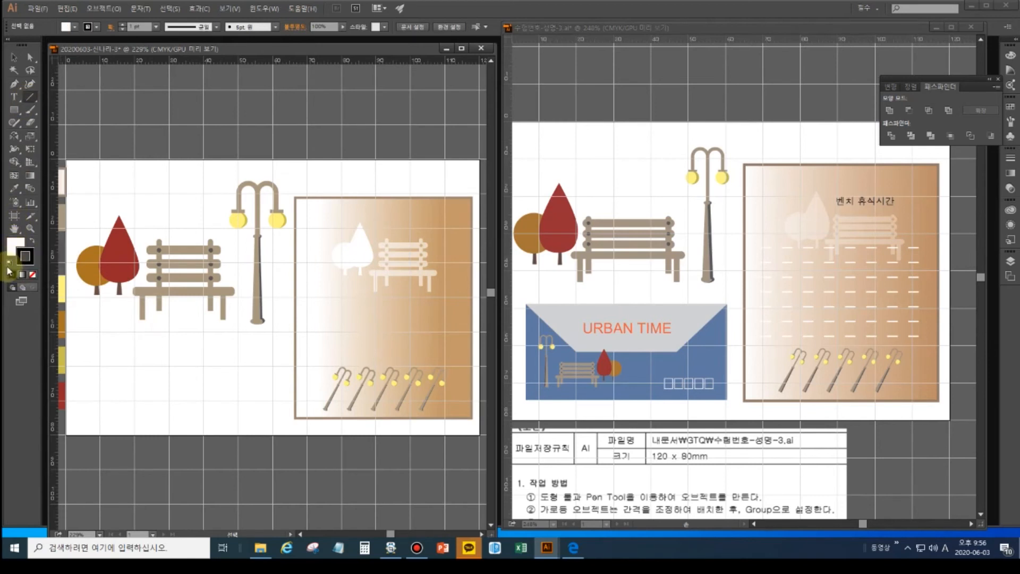
{"action": "left_click", "coordinate": [33, 243]}
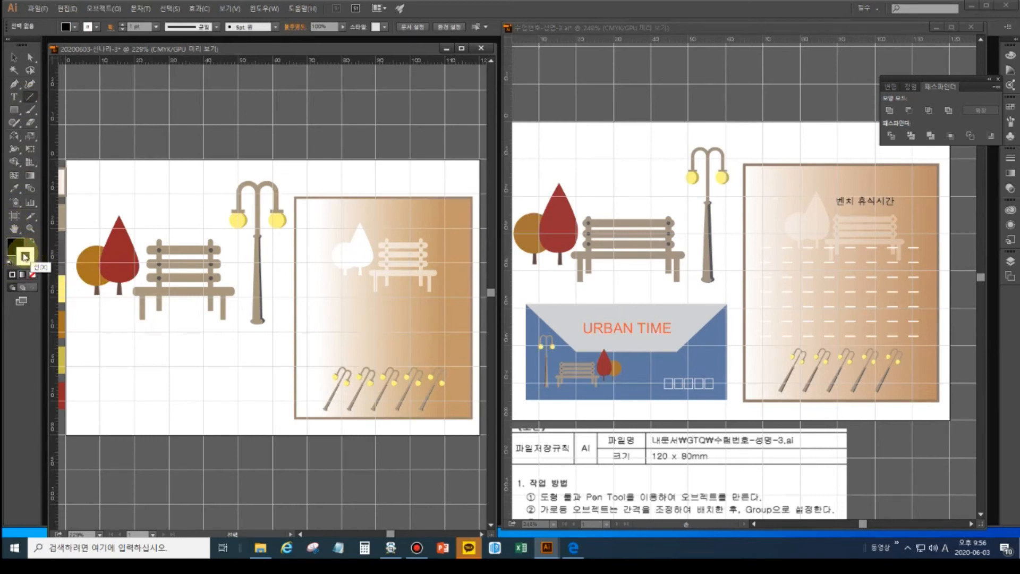
{"action": "left_click", "coordinate": [32, 275]}
{"action": "left_click", "coordinate": [27, 261]}
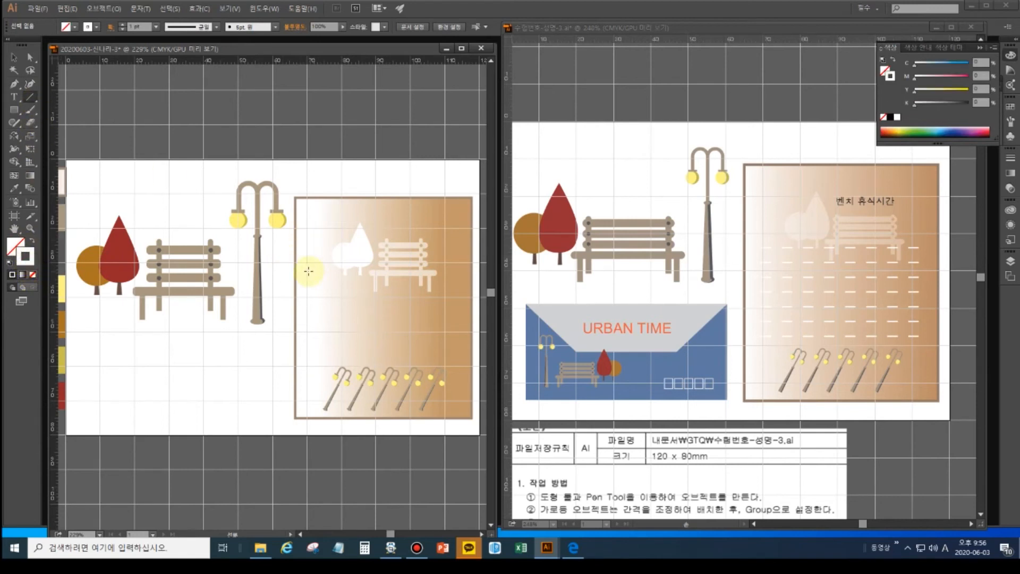
{"action": "left_click_drag", "start_coordinate": [314, 274], "coordinate": [464, 273]}
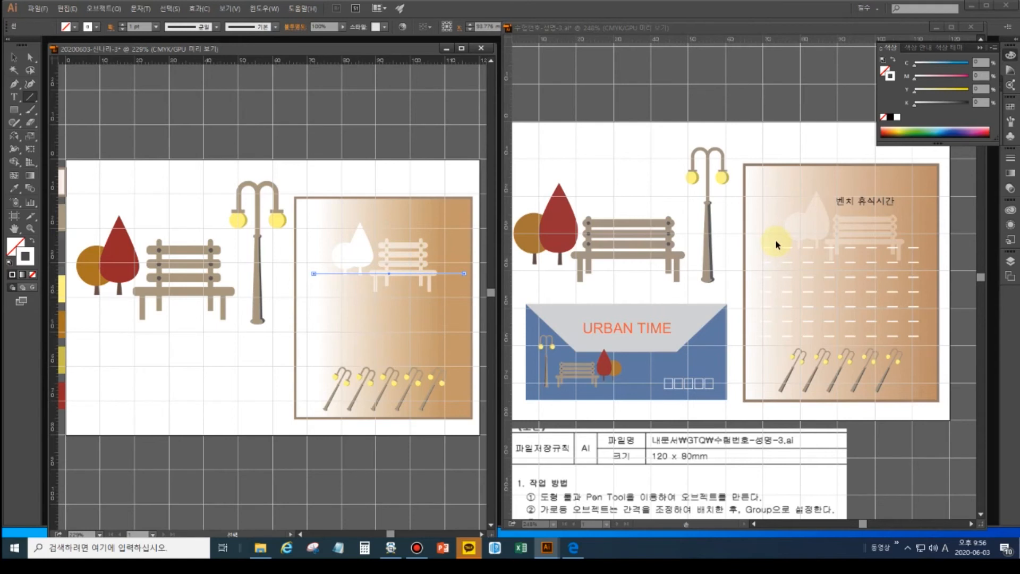
Turn the white line into a dashed line with a 7 pt dash and a gap, and deselect it.
{"action": "key", "text": "ctrl+shift+F9"}
{"action": "key", "text": "ctrl+F10"}
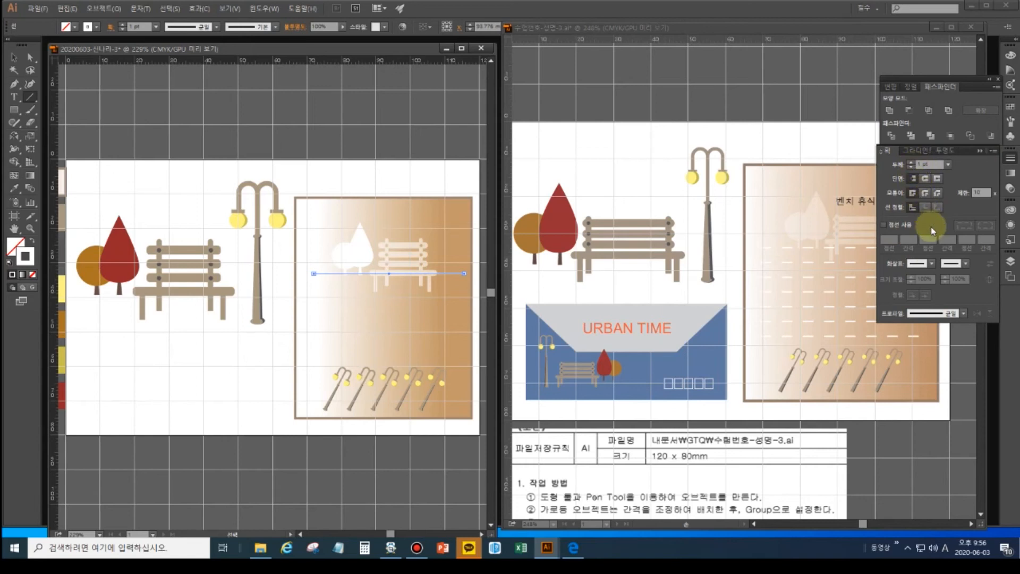
{"action": "left_click", "coordinate": [885, 226]}
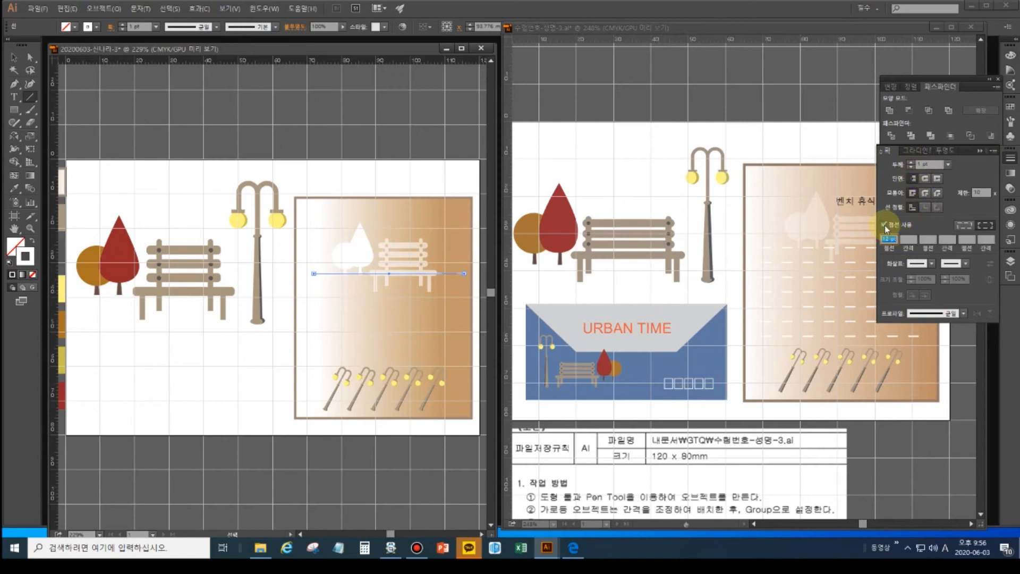
{"action": "left_click", "coordinate": [886, 240]}
{"action": "double_click", "coordinate": [885, 241]}
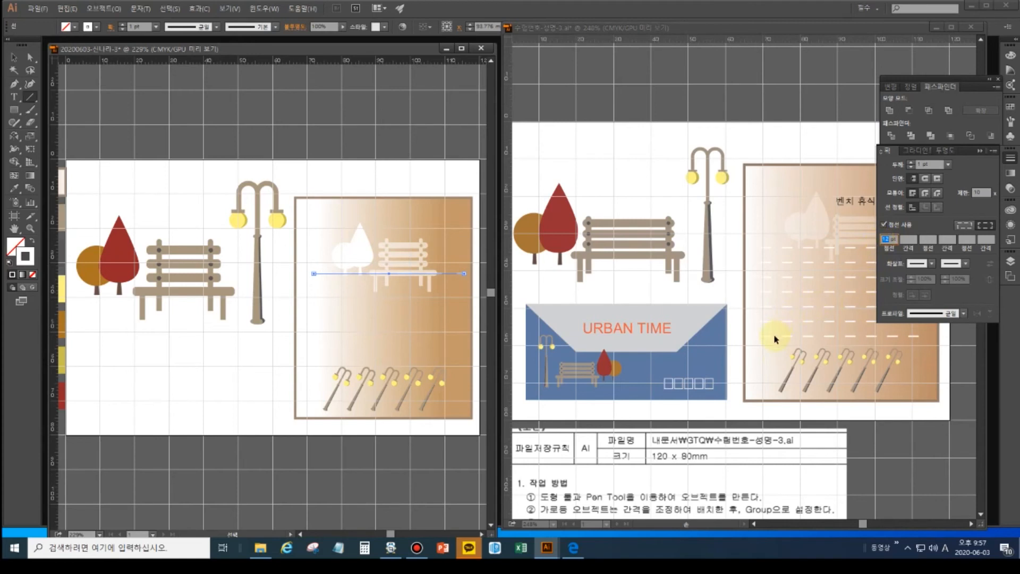
{"action": "key", "text": "Tab"}
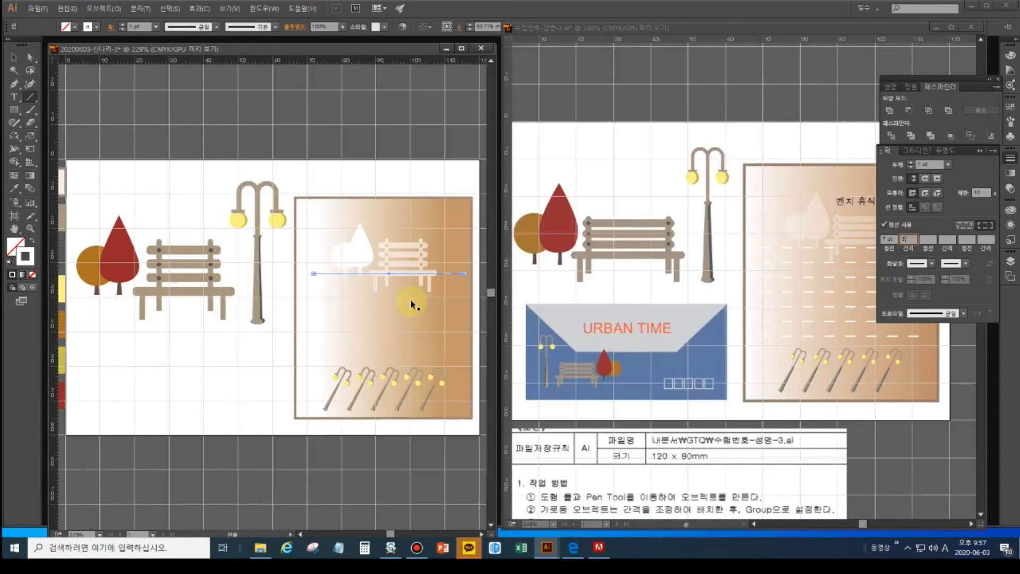
{"action": "left_click", "coordinate": [411, 299]}
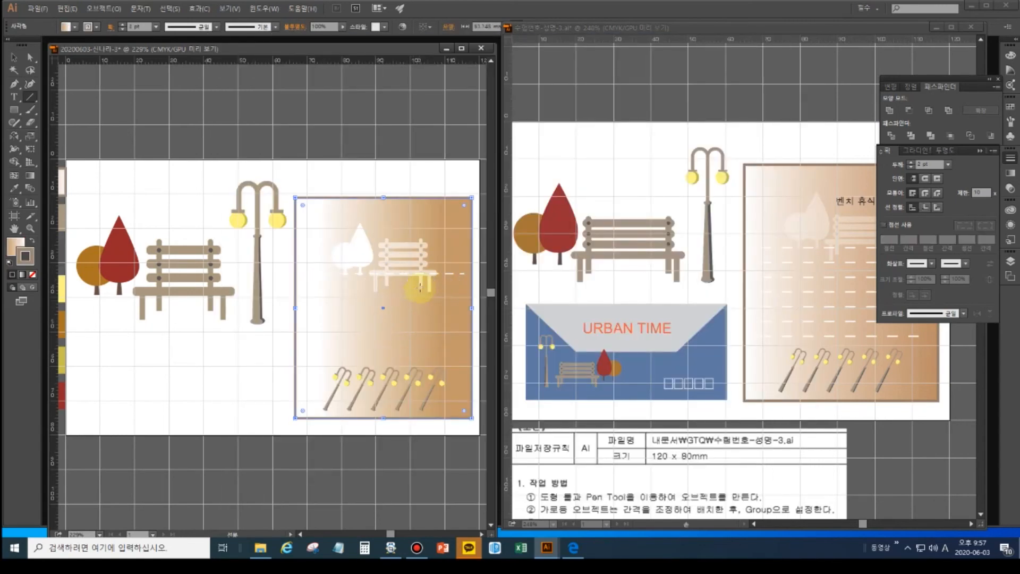
{"action": "scroll", "coordinate": [420, 282], "scroll_direction": "up", "scroll_amount": 3}
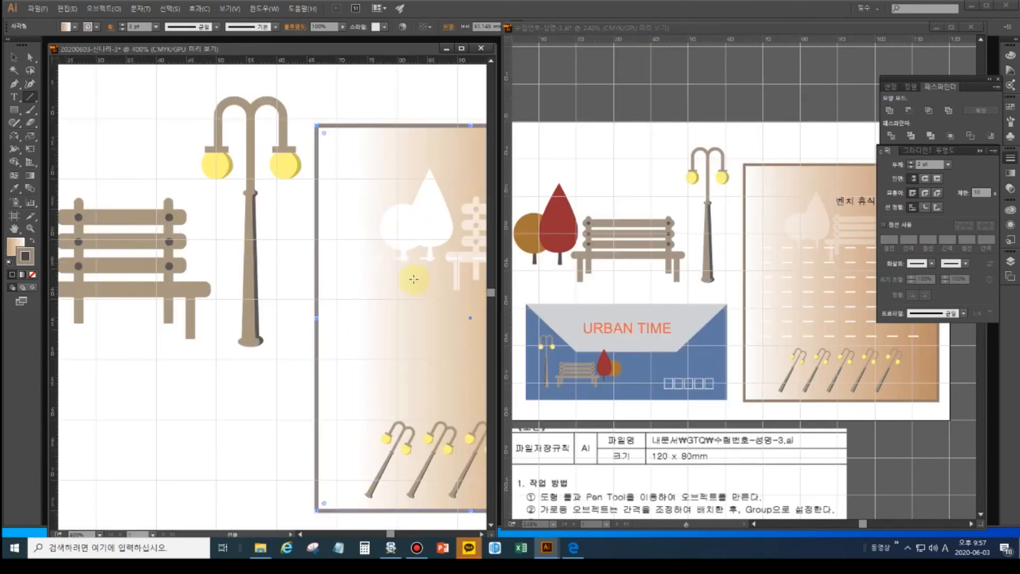
{"action": "left_click_drag", "start_coordinate": [428, 323], "coordinate": [234, 324]}
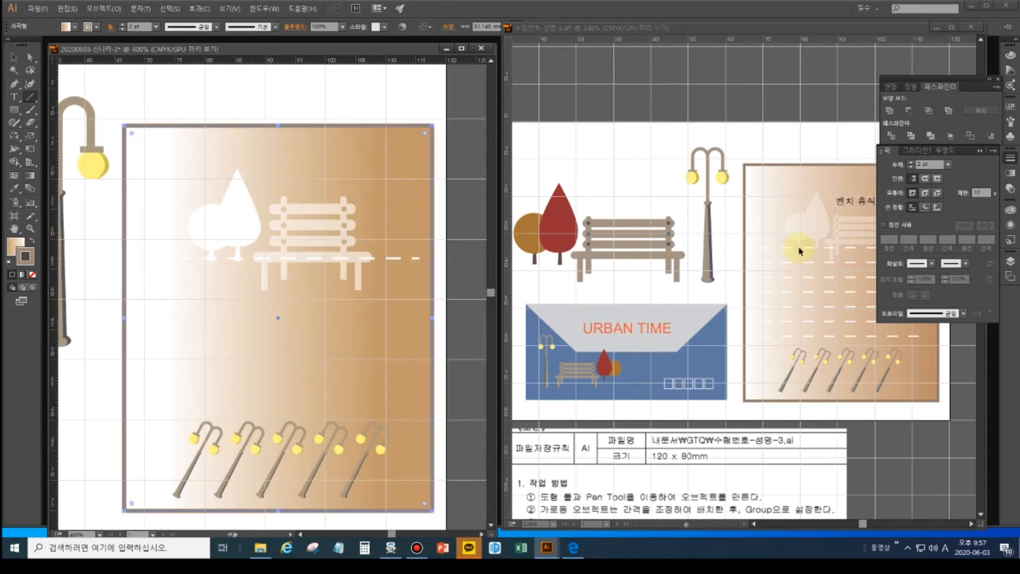
{"action": "left_click", "coordinate": [833, 213]}
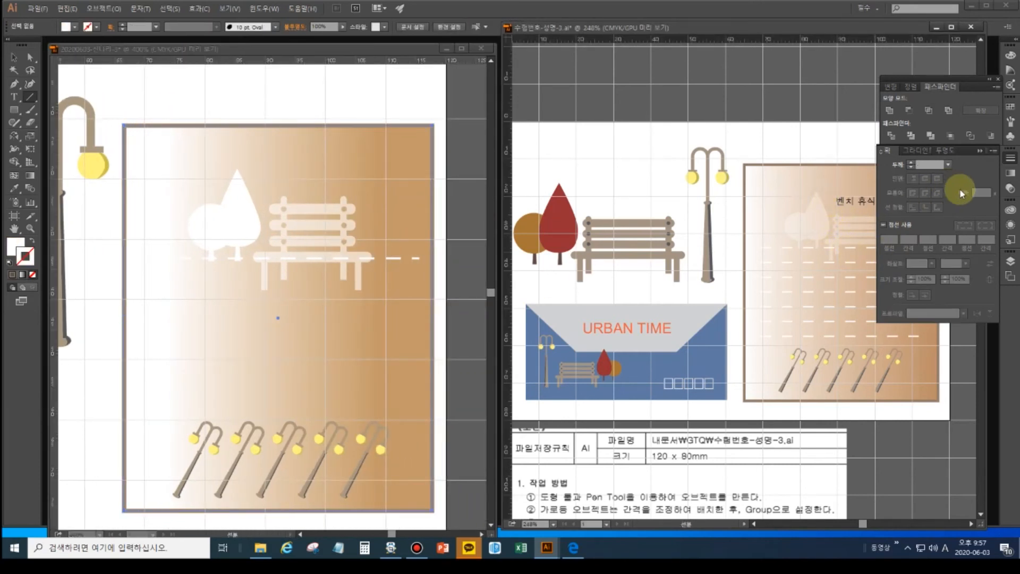
{"action": "left_click", "coordinate": [980, 153]}
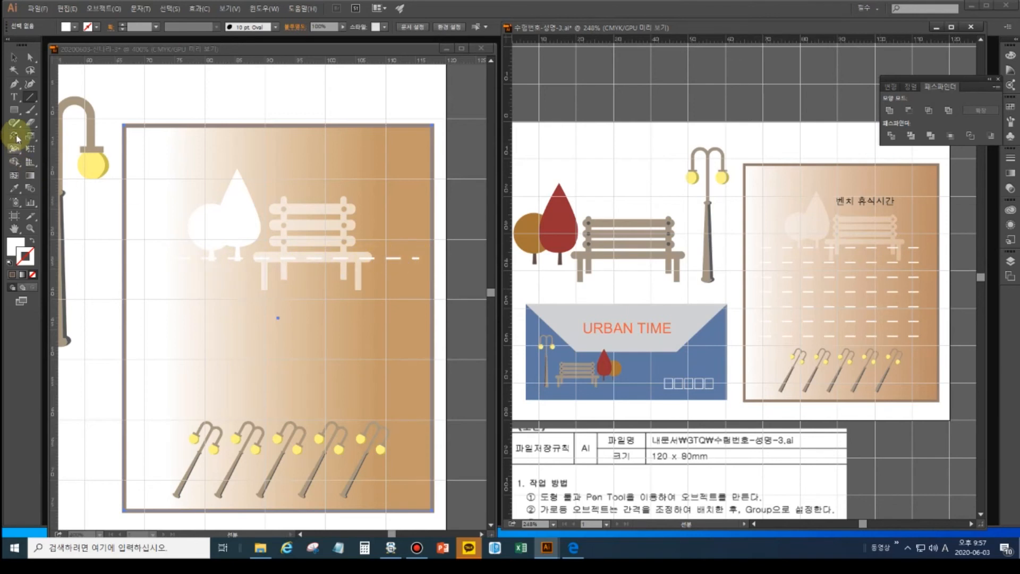
{"action": "left_click", "coordinate": [14, 57]}
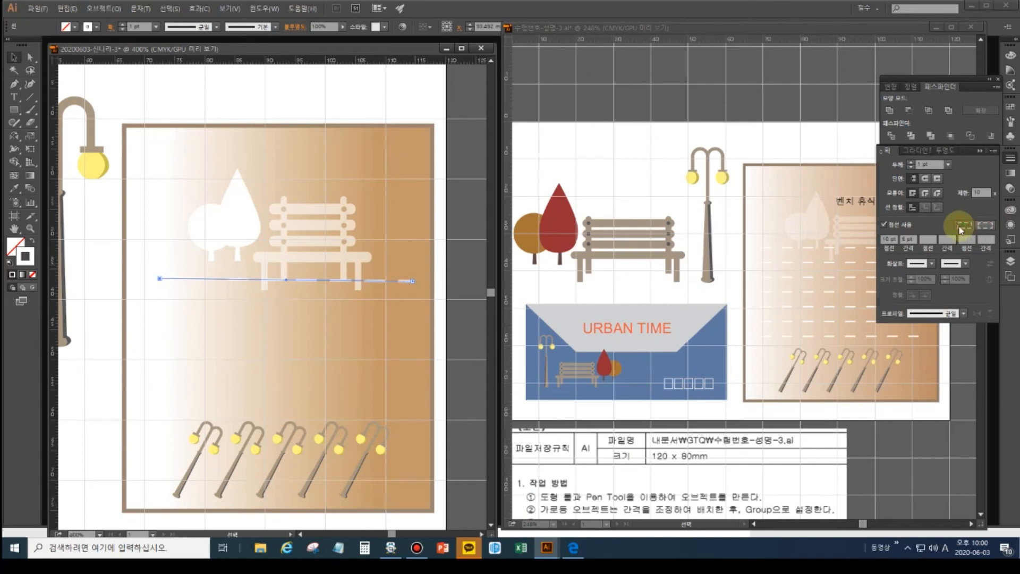
{"action": "left_click", "coordinate": [375, 277]}
{"action": "key", "text": "a"}
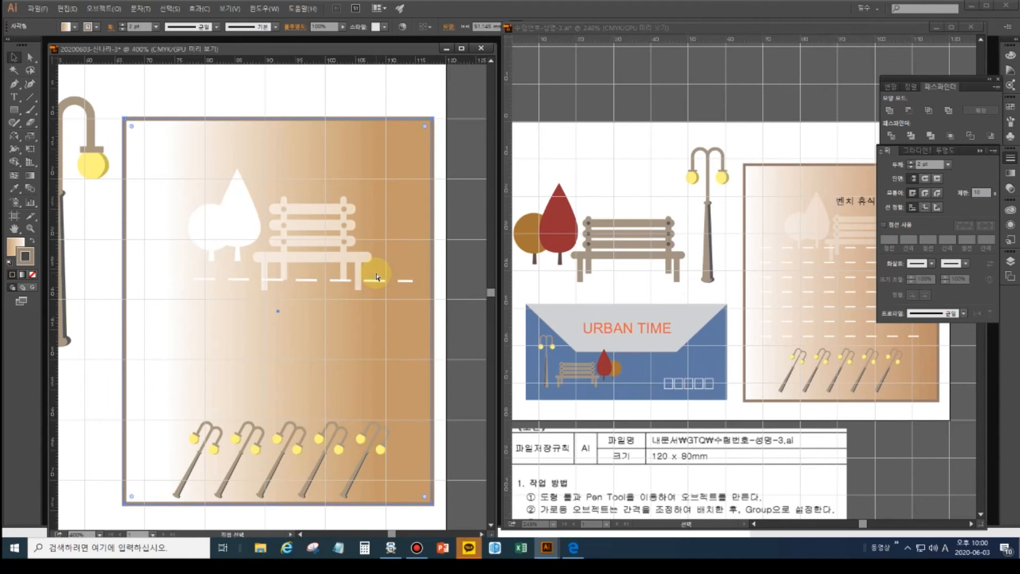
{"action": "key", "text": "ctrl+z"}
Raise the white dashed line slightly and copy it straight down to just above the row of tilted lamps.
{"action": "left_click", "coordinate": [380, 280]}
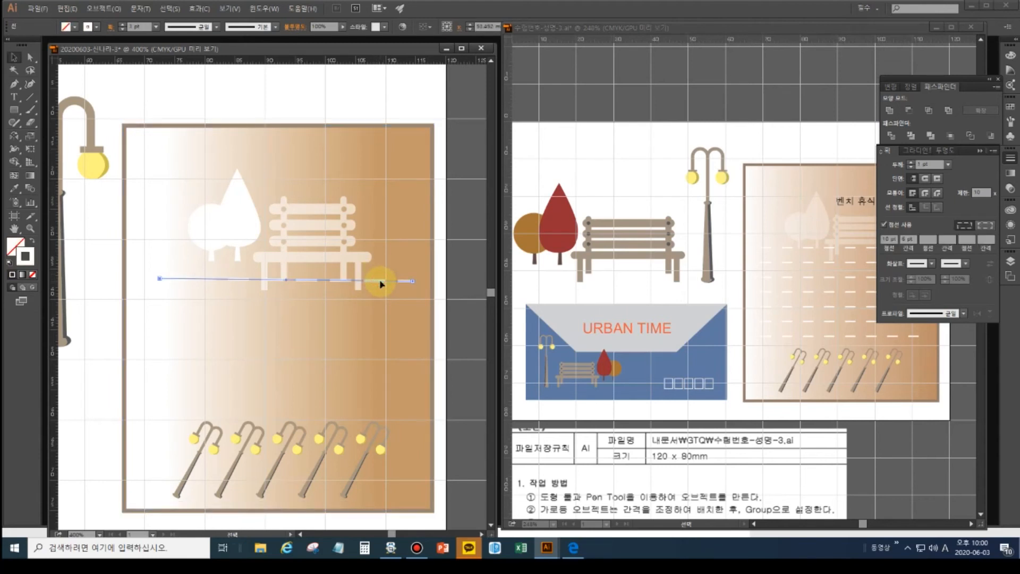
{"action": "left_click_drag", "start_coordinate": [380, 285], "coordinate": [382, 274]}
{"action": "key", "text": "v"}
{"action": "left_click_drag", "start_coordinate": [383, 274], "coordinate": [383, 415]}
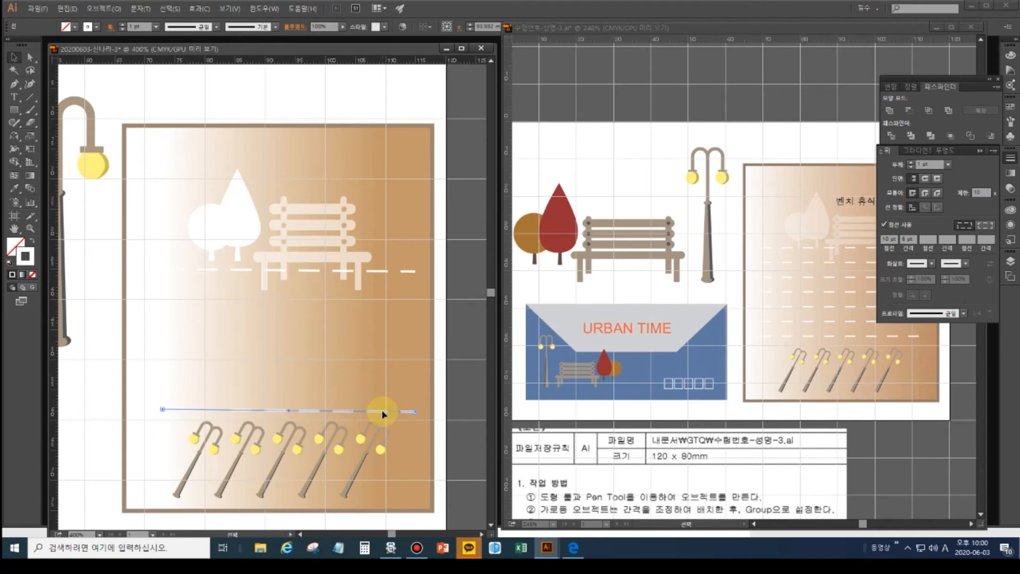
{"action": "left_click", "coordinate": [378, 274]}
{"action": "left_click", "coordinate": [387, 406]}
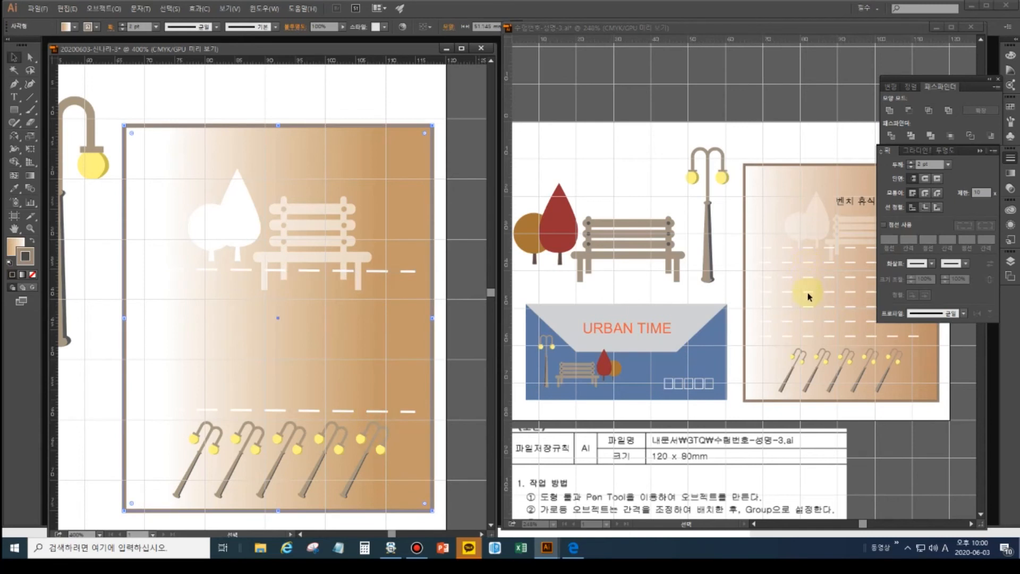
Select the upper and lower dashed lines and make a blend between them.
{"action": "left_click", "coordinate": [385, 273]}
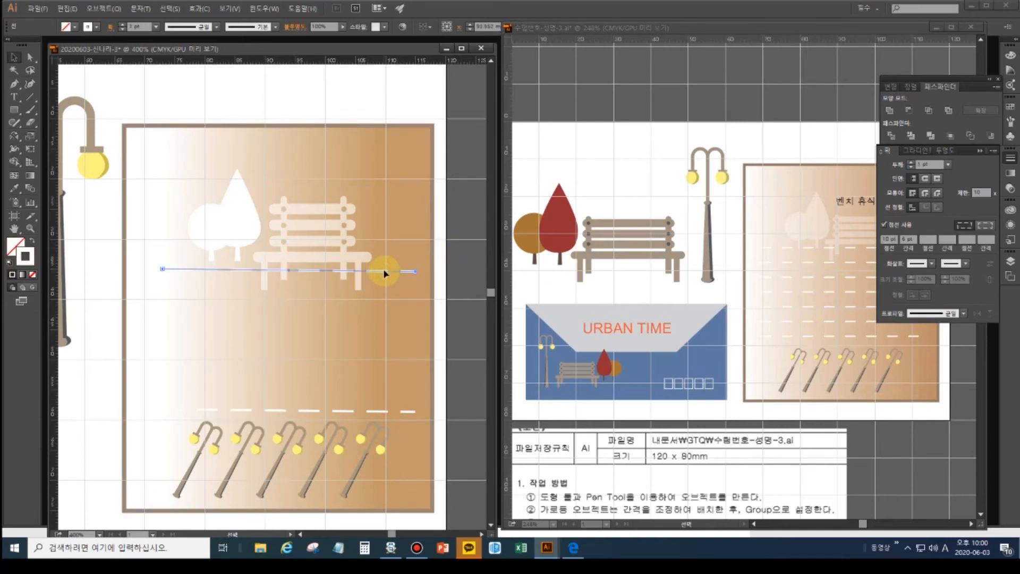
{"action": "left_click", "coordinate": [378, 412], "text": "shift"}
{"action": "key", "text": "a"}
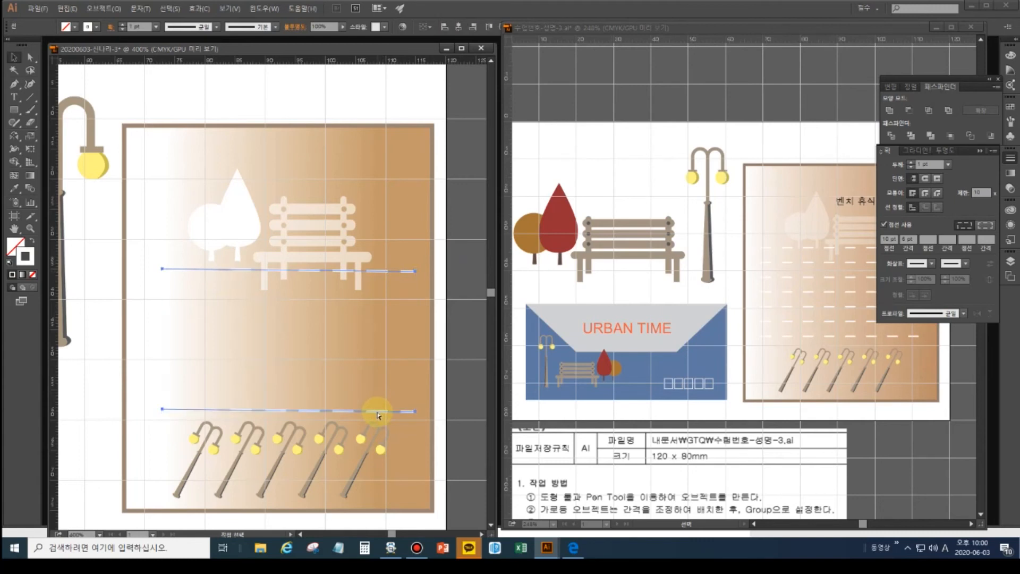
{"action": "key", "text": "ctrl+alt+b"}
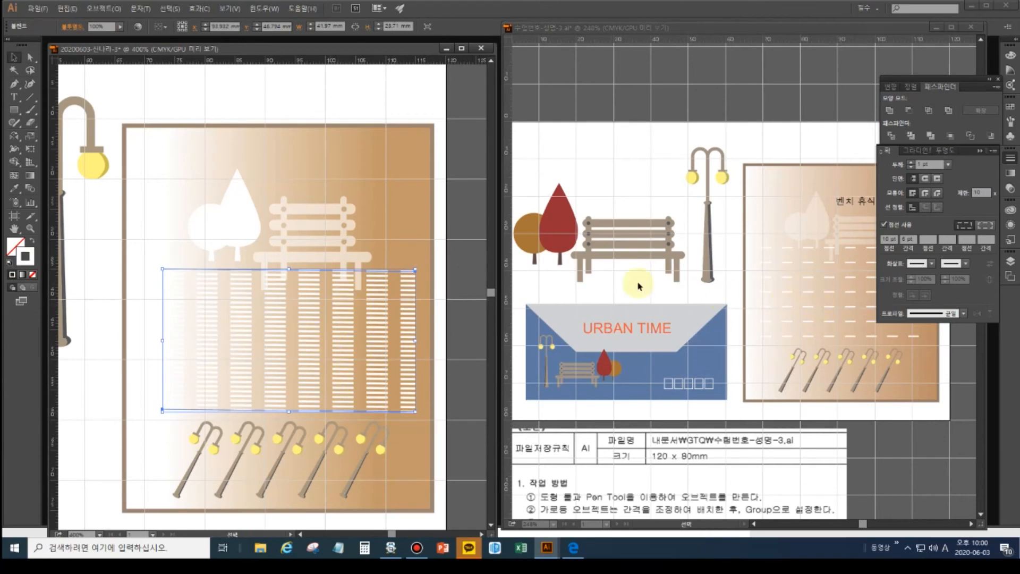
Set the blend spacing to 5 specified steps and the dash length of its lines to 8 pt.
{"action": "double_click", "coordinate": [30, 192]}
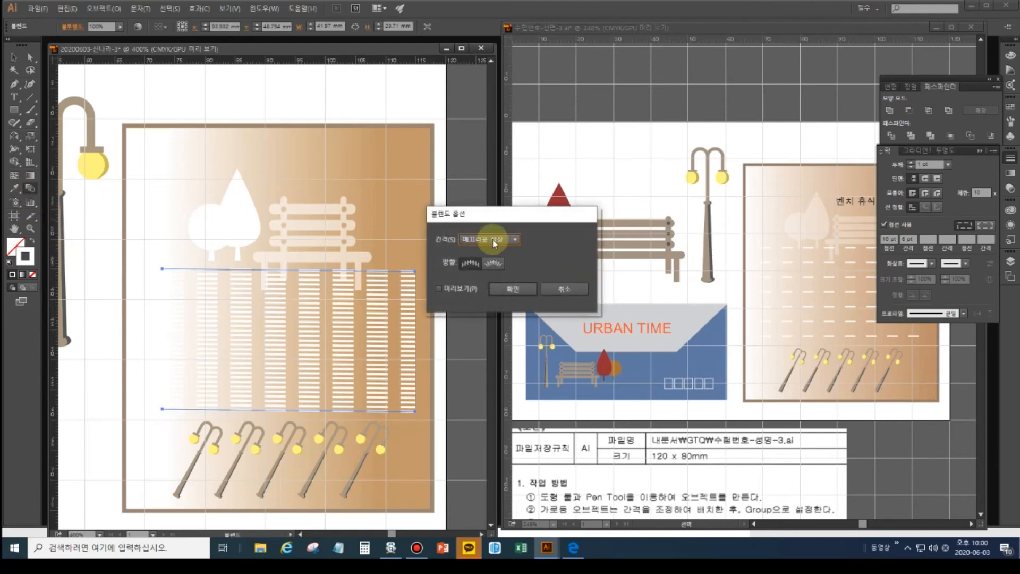
{"action": "left_click", "coordinate": [493, 241]}
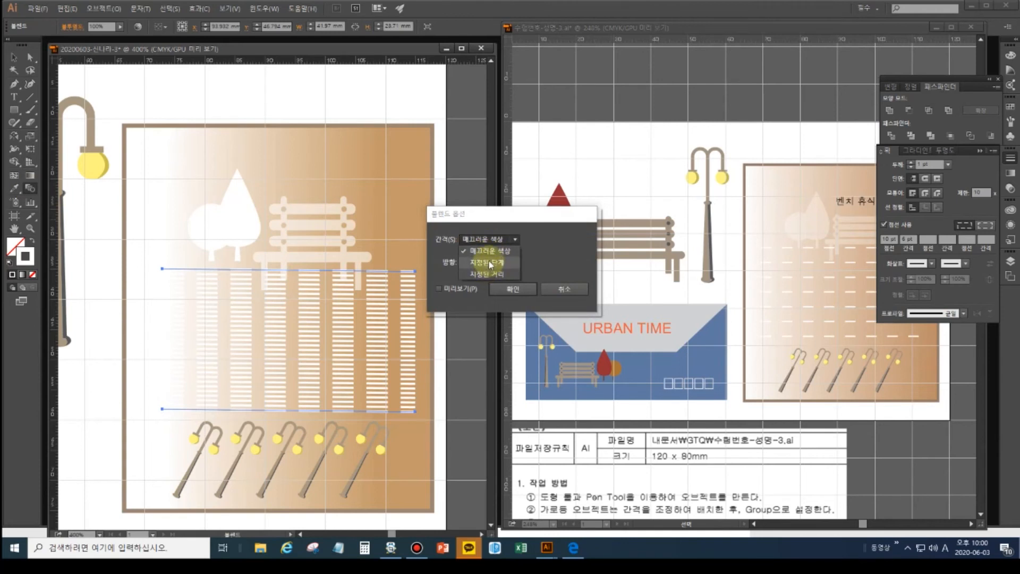
{"action": "left_click", "coordinate": [490, 263]}
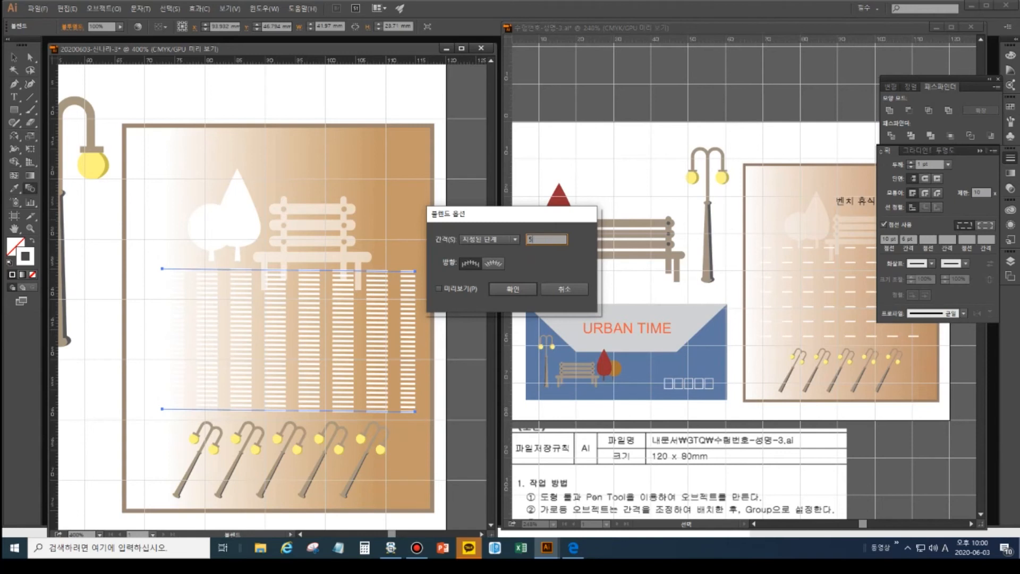
{"action": "type", "text": "5"}
{"action": "left_click", "coordinate": [511, 289]}
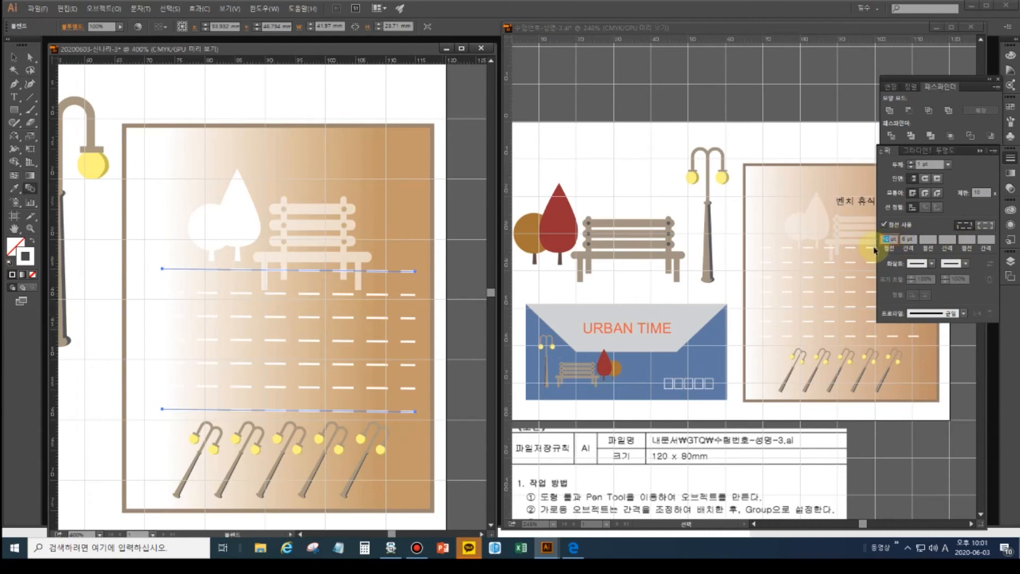
{"action": "type", "text": "8"}
{"action": "key", "text": "Tab"}
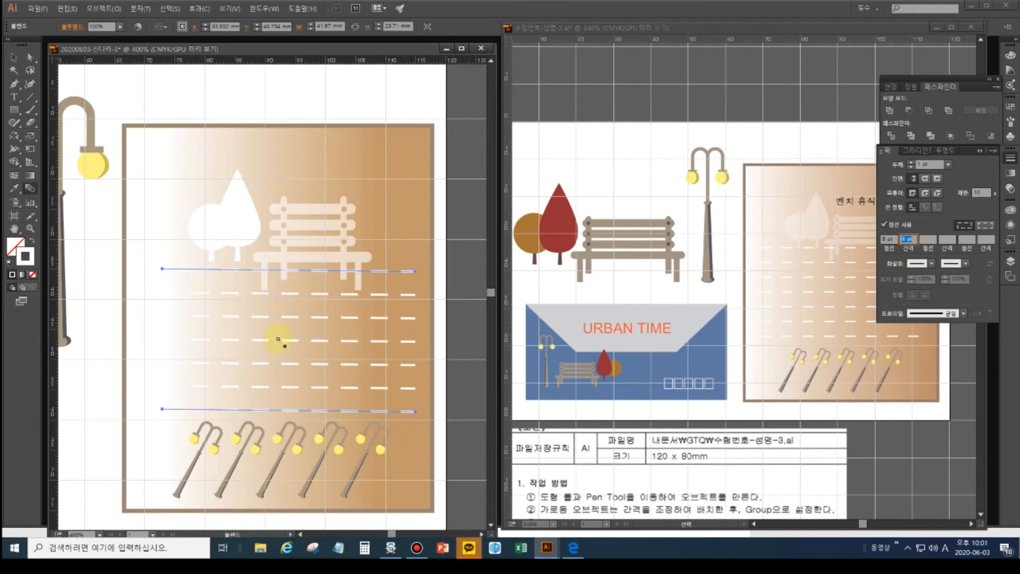
Expand the blended dashed lines into separate objects, ungroup them, and leave everything deselected.
{"action": "left_click", "coordinate": [15, 58]}
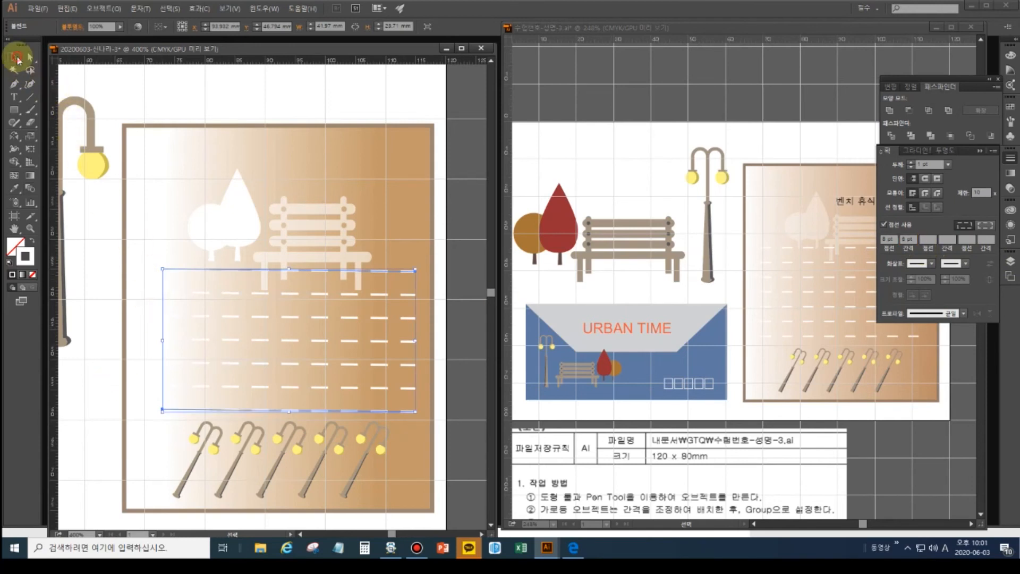
{"action": "left_click", "coordinate": [104, 8]}
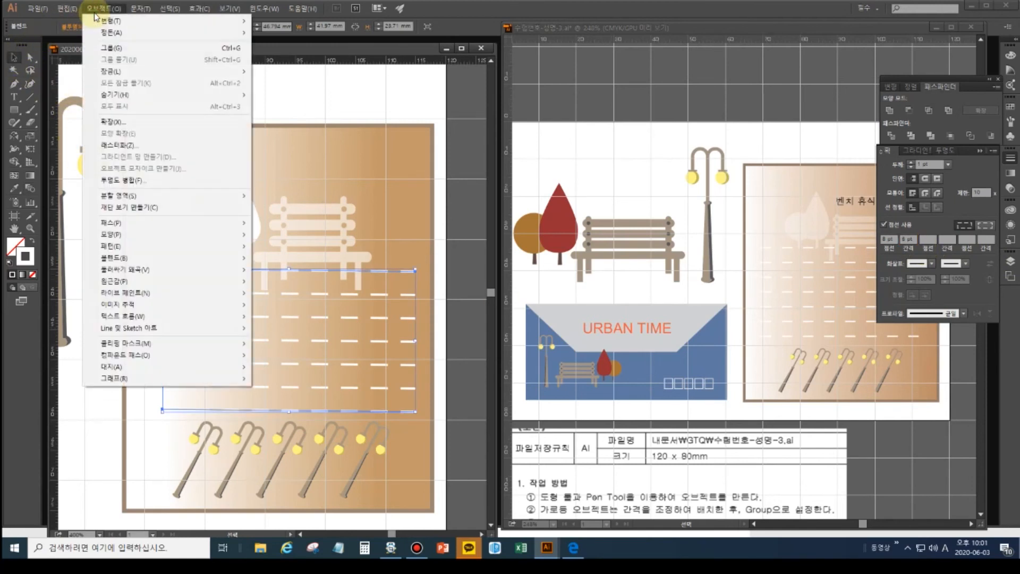
{"action": "left_click", "coordinate": [133, 122]}
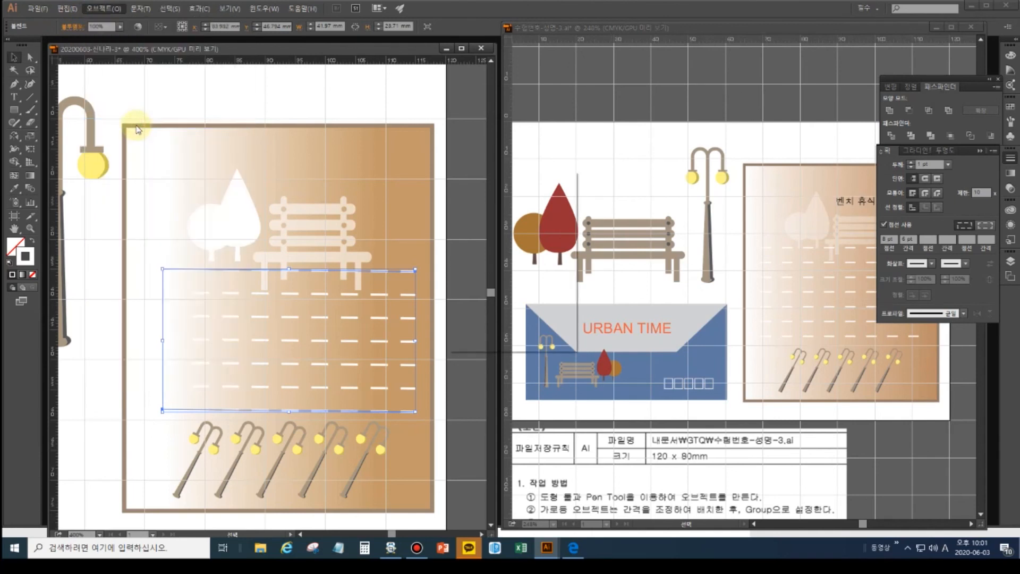
{"action": "left_click", "coordinate": [491, 328]}
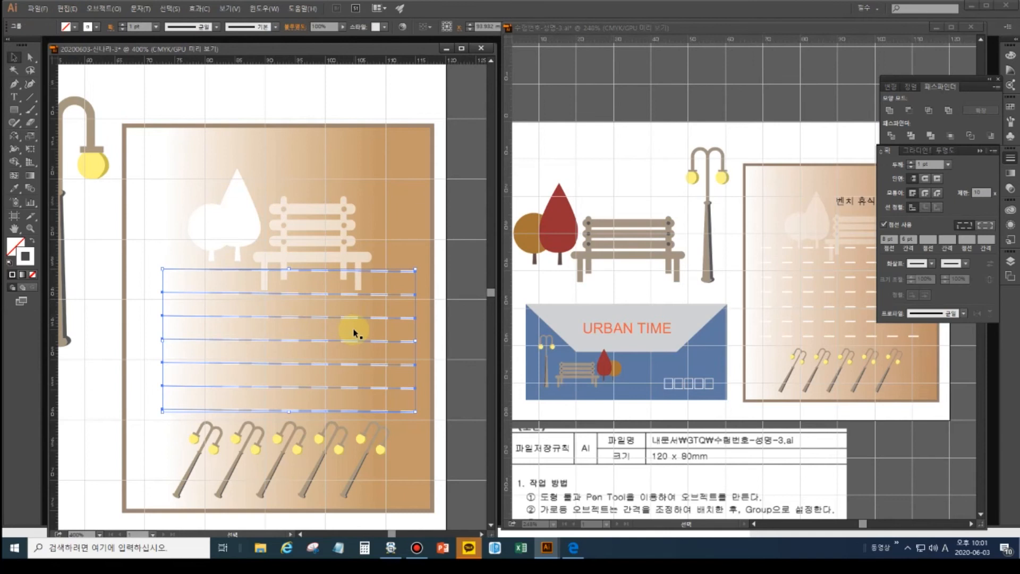
{"action": "right_click", "coordinate": [376, 296]}
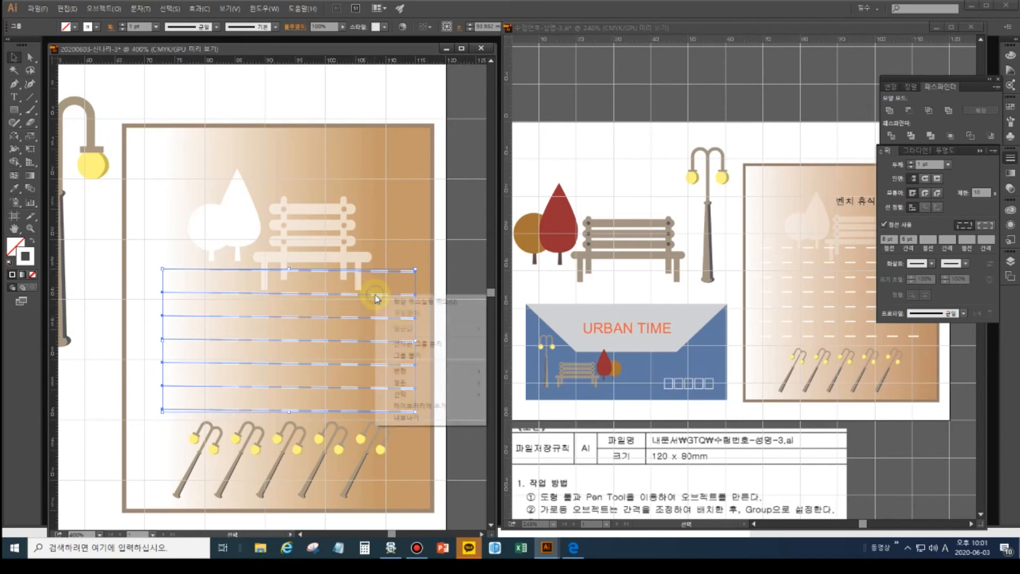
{"action": "left_click", "coordinate": [415, 356]}
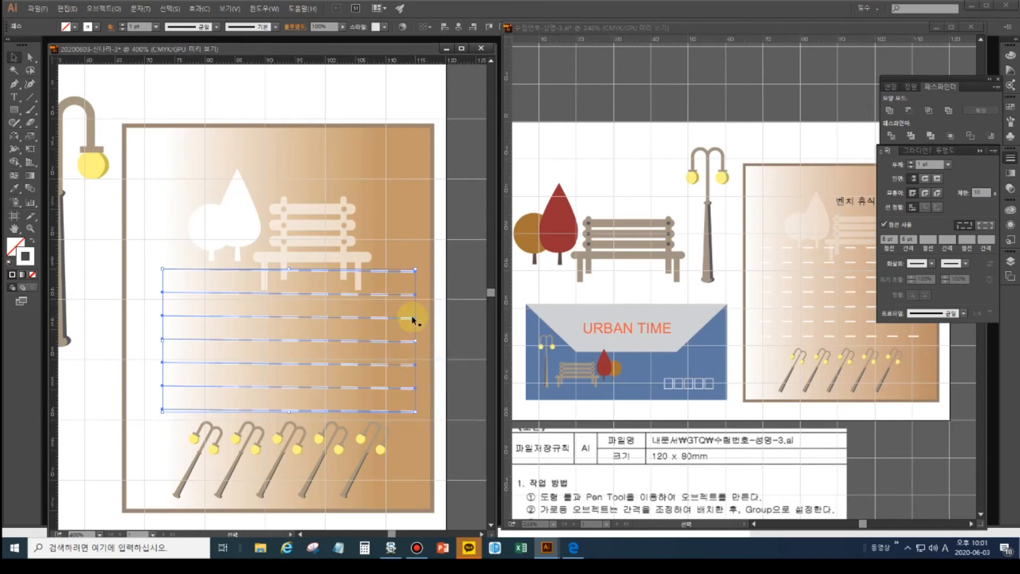
{"action": "left_click", "coordinate": [386, 273]}
{"action": "left_click", "coordinate": [386, 271]}
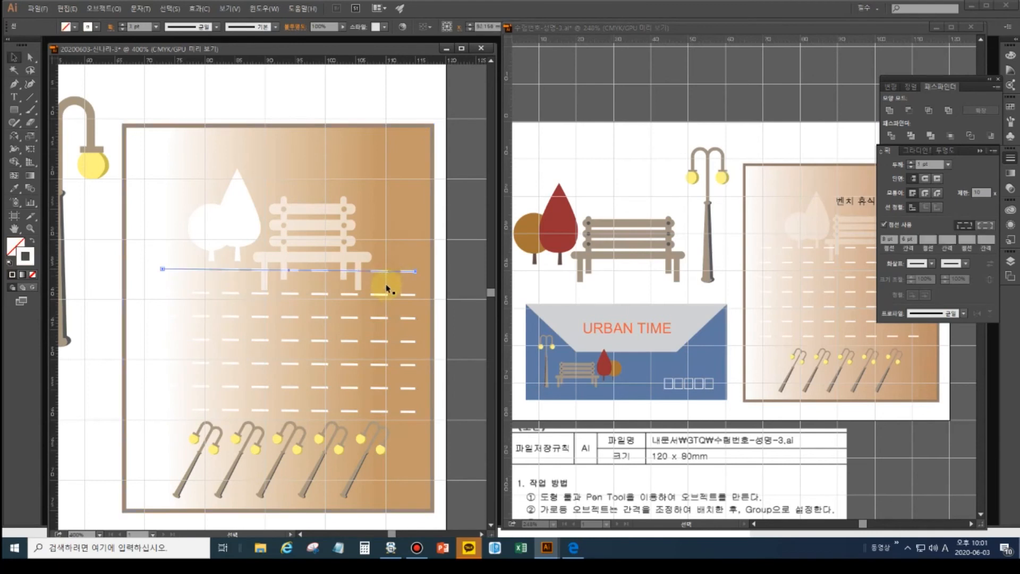
{"action": "left_click", "coordinate": [385, 296]}
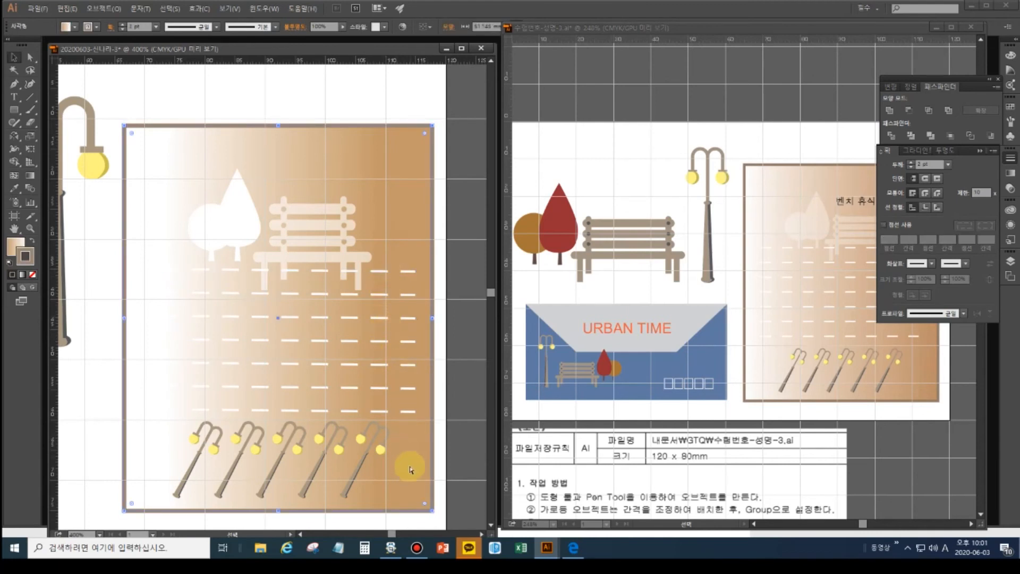
{"action": "left_click", "coordinate": [440, 458]}
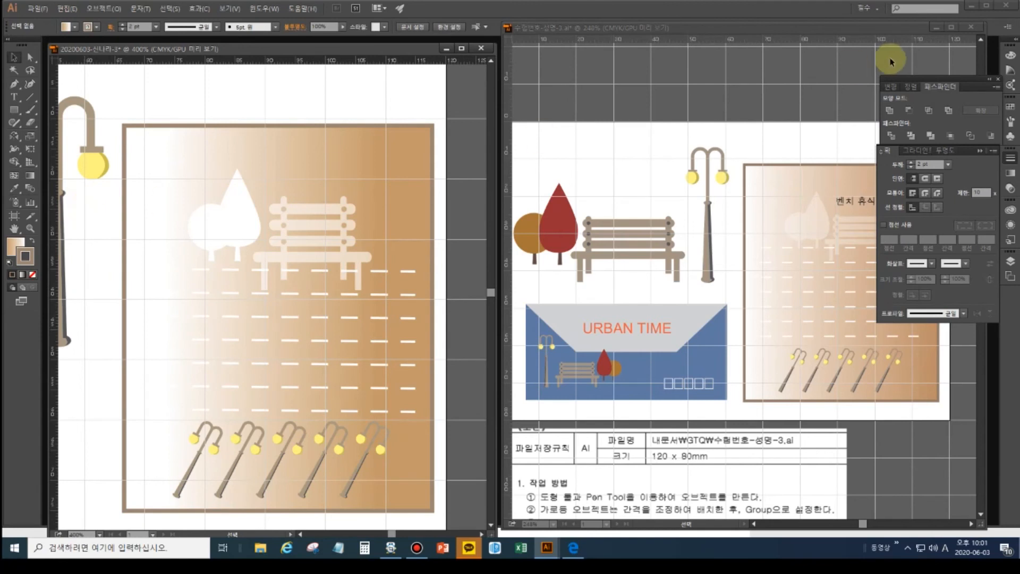
Collapse the open panels and add the text "벤치 휴식시간" above the bench in the gradient panel.
{"action": "left_click", "coordinate": [981, 151]}
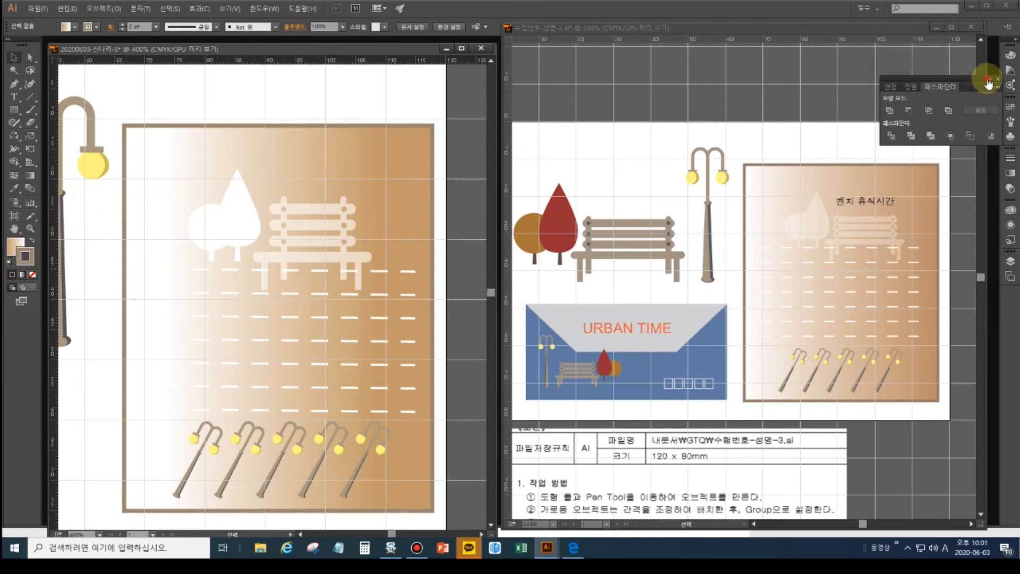
{"action": "left_click", "coordinate": [990, 79]}
{"action": "left_click", "coordinate": [14, 97]}
{"action": "left_click", "coordinate": [11, 263]}
{"action": "left_click", "coordinate": [289, 157]}
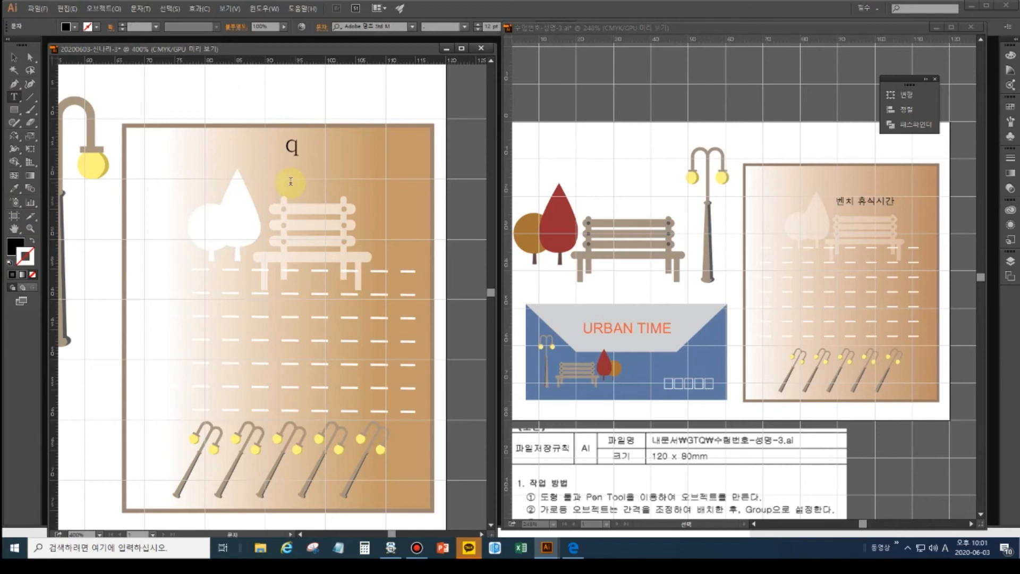
{"action": "type", "text": "벤치 휴식시간"}
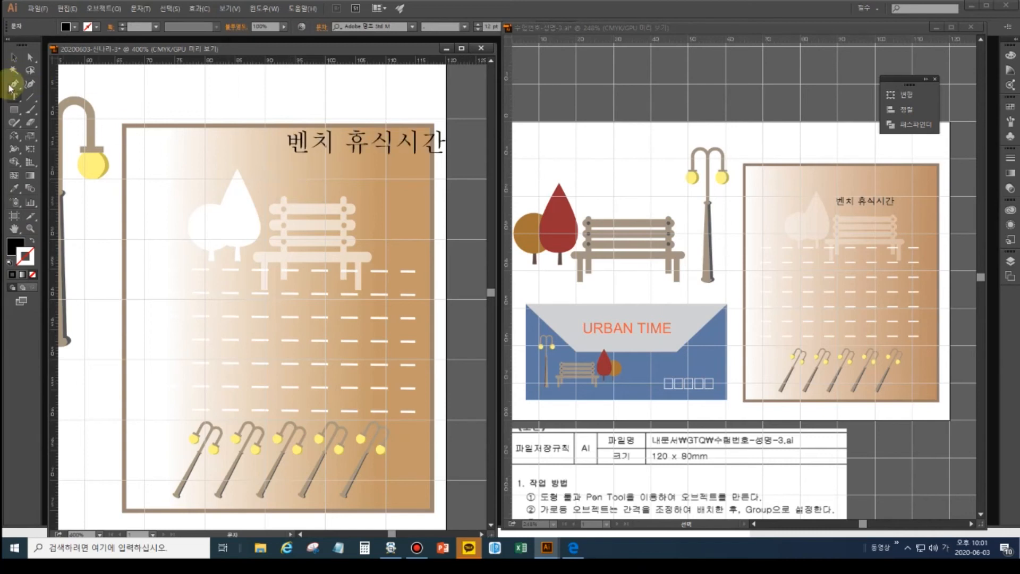
Consult the text specification in the reference document and set the whole "벤치 휴식시간" text to the 돋움 font.
{"action": "left_click", "coordinate": [710, 287]}
{"action": "left_click_drag", "start_coordinate": [732, 397], "coordinate": [755, 225]}
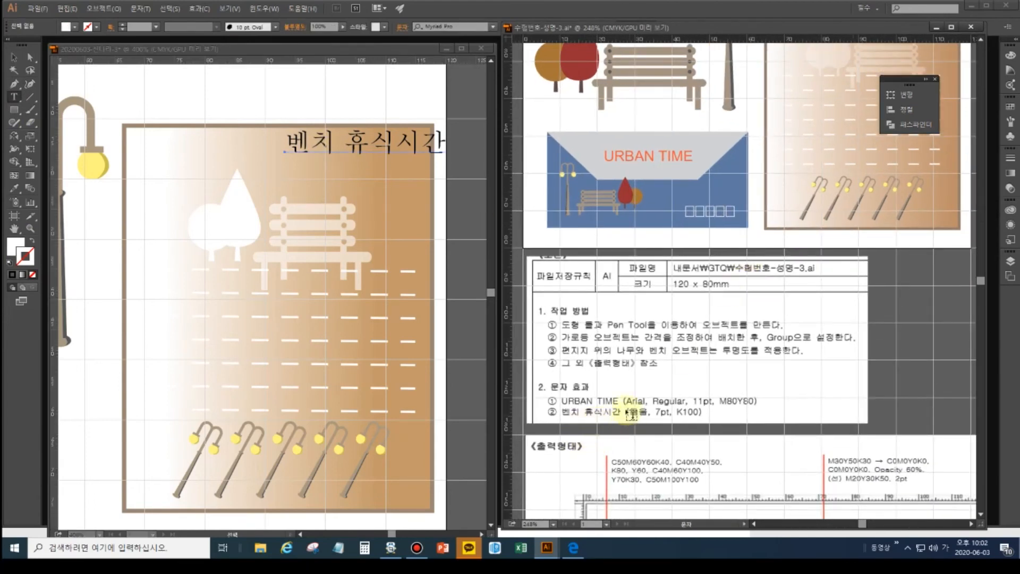
{"action": "double_click", "coordinate": [312, 141]}
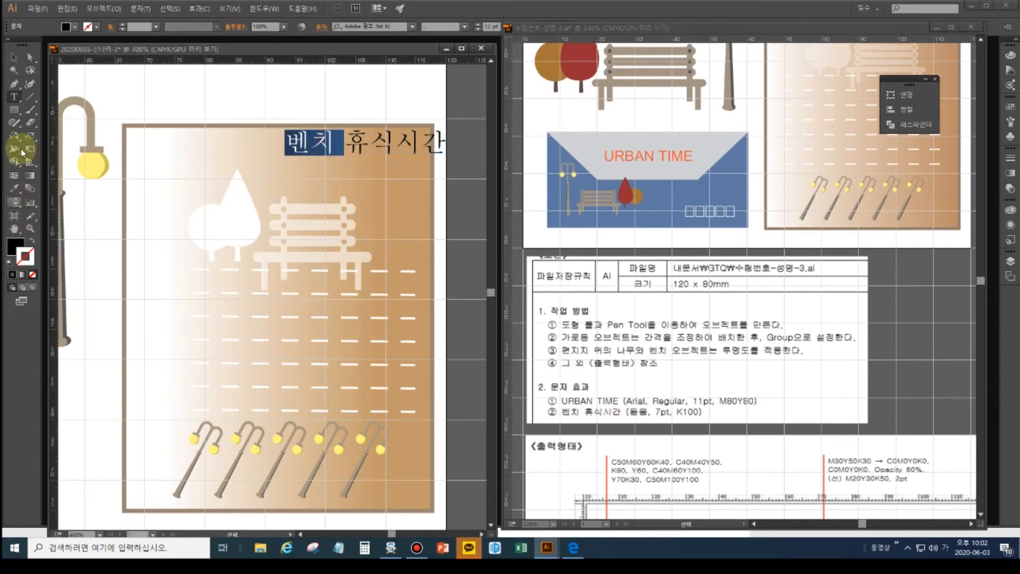
{"action": "triple_click", "coordinate": [357, 141]}
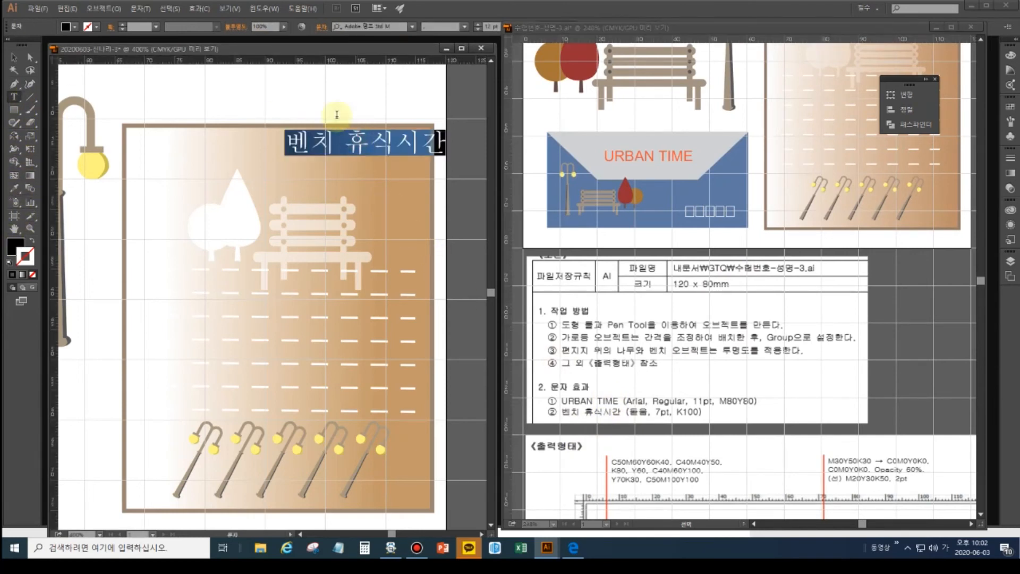
{"action": "left_click", "coordinate": [390, 27]}
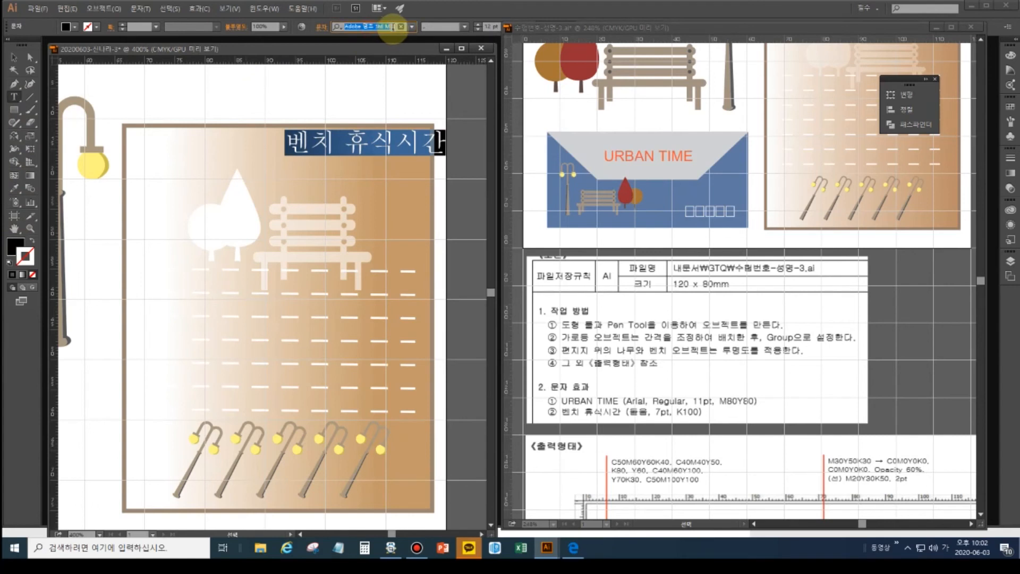
{"action": "type", "text": "ehe"}
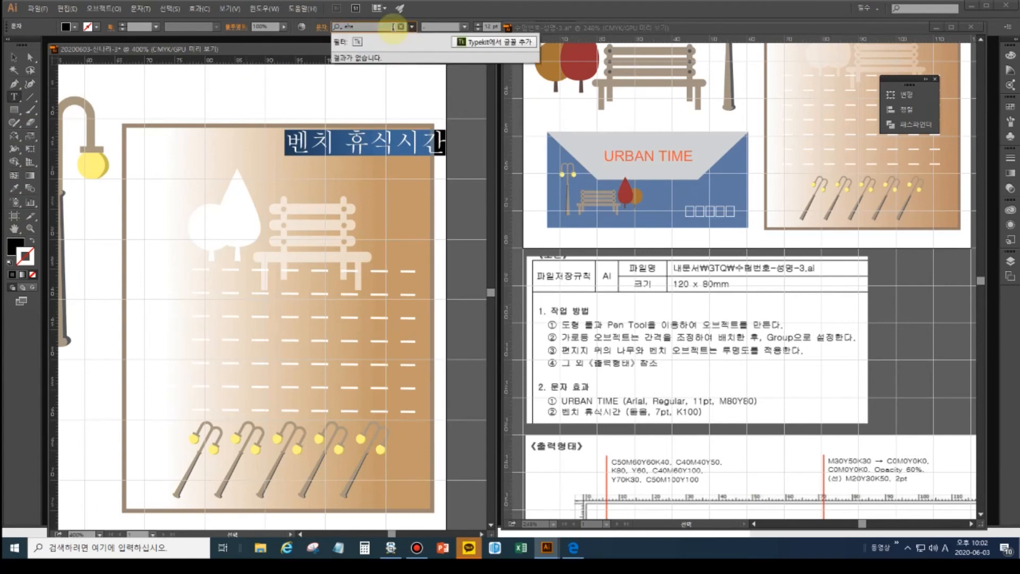
{"action": "key", "text": "BackSpace"}
{"action": "key", "text": "BackSpace"}
{"action": "key", "text": "BackSpace"}
{"action": "key", "text": "Hangul"}
{"action": "type", "text": "돋움"}
{"action": "key", "text": "Return"}
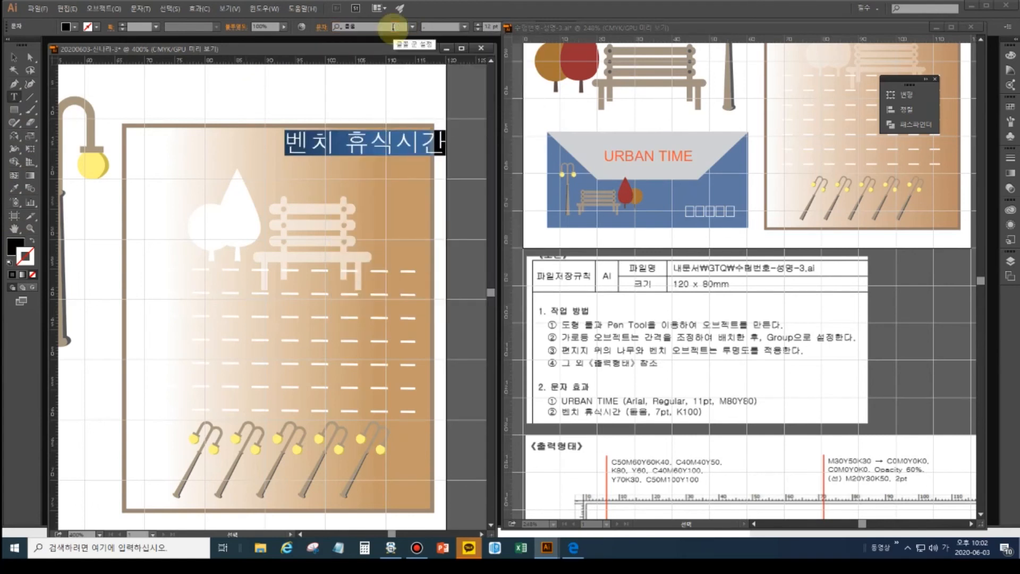
Reduce the font size of the "벤치 휴식시간" text to 7 pt.
{"action": "left_click", "coordinate": [479, 31]}
{"action": "left_click", "coordinate": [479, 30]}
{"action": "left_click", "coordinate": [479, 31]}
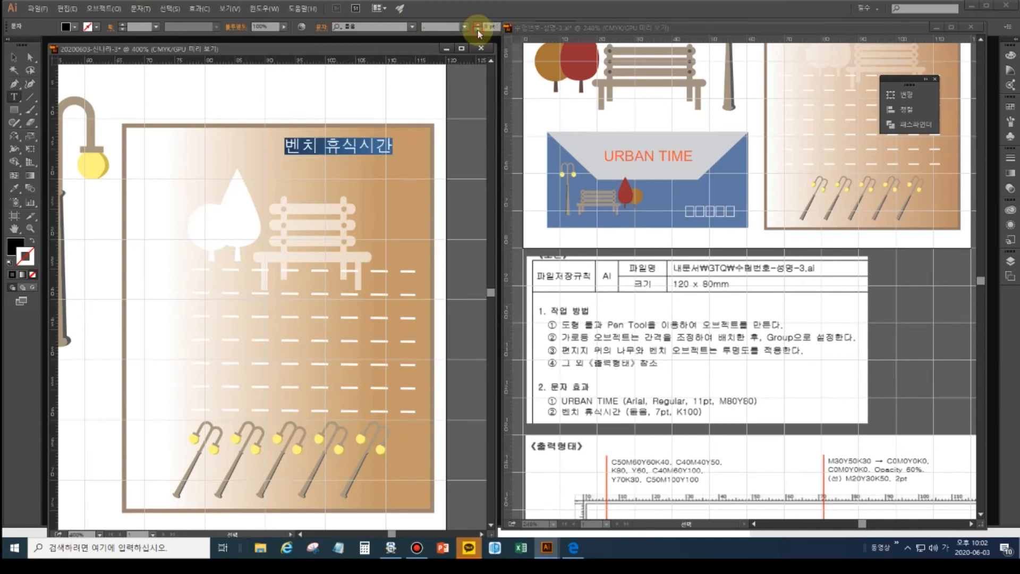
{"action": "left_click", "coordinate": [479, 31]}
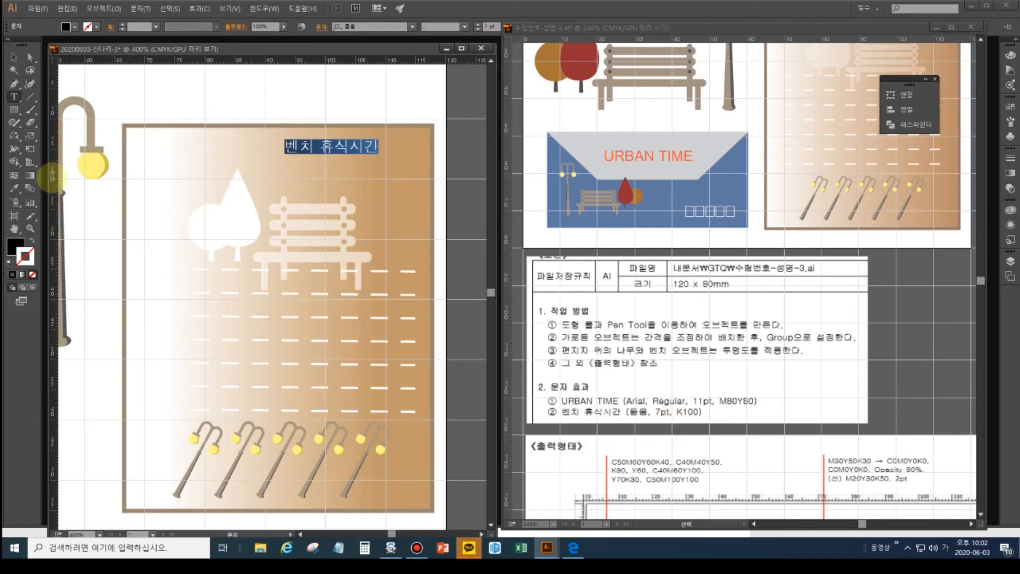
Move the "벤치 휴식시간" text down and align it directly above the white bench, as in the reference.
{"action": "left_click", "coordinate": [13, 57]}
{"action": "left_click_drag", "start_coordinate": [306, 149], "coordinate": [313, 191]}
{"action": "left_click", "coordinate": [831, 439]}
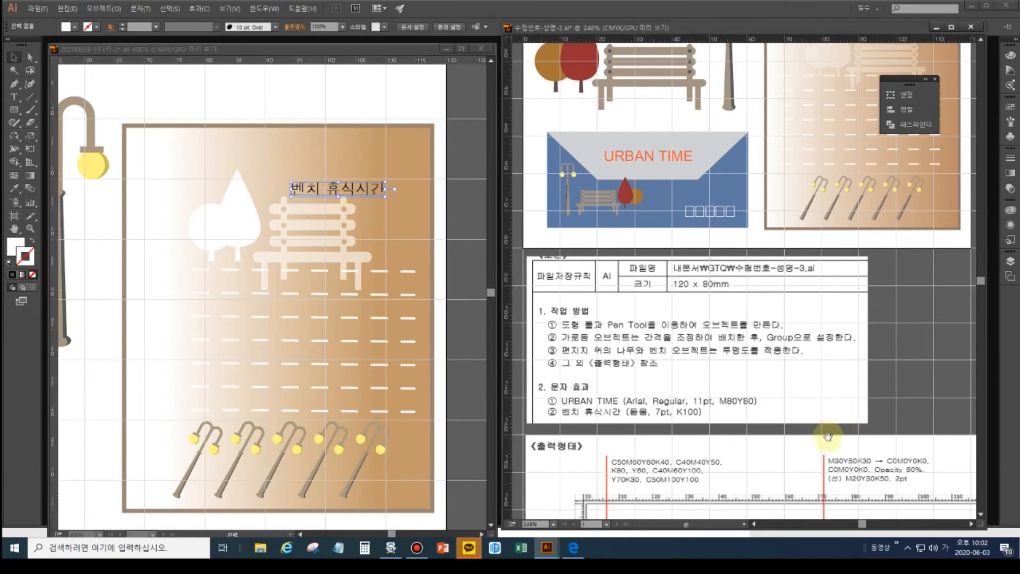
{"action": "left_click_drag", "start_coordinate": [828, 437], "coordinate": [815, 328]}
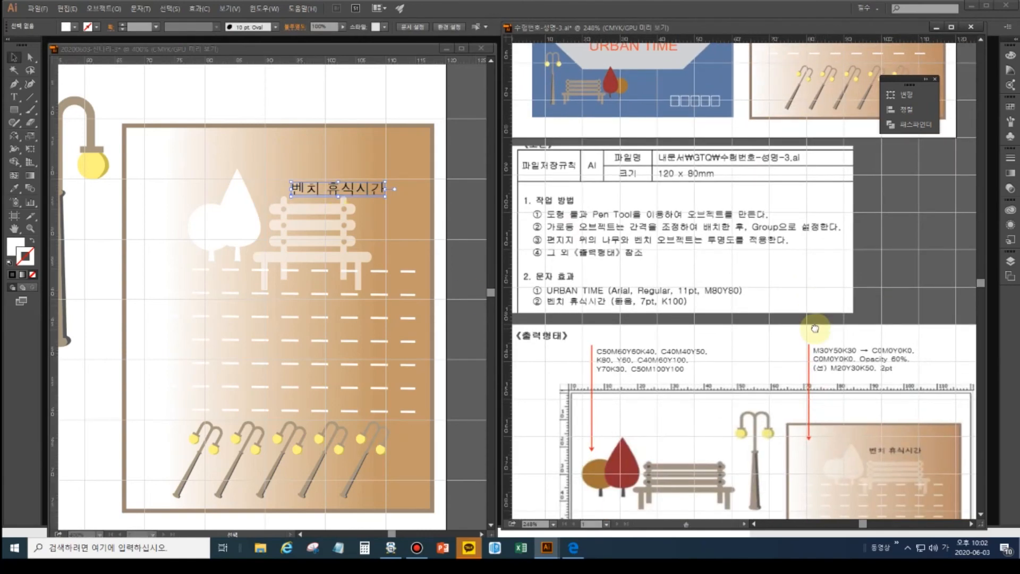
{"action": "left_click", "coordinate": [327, 201]}
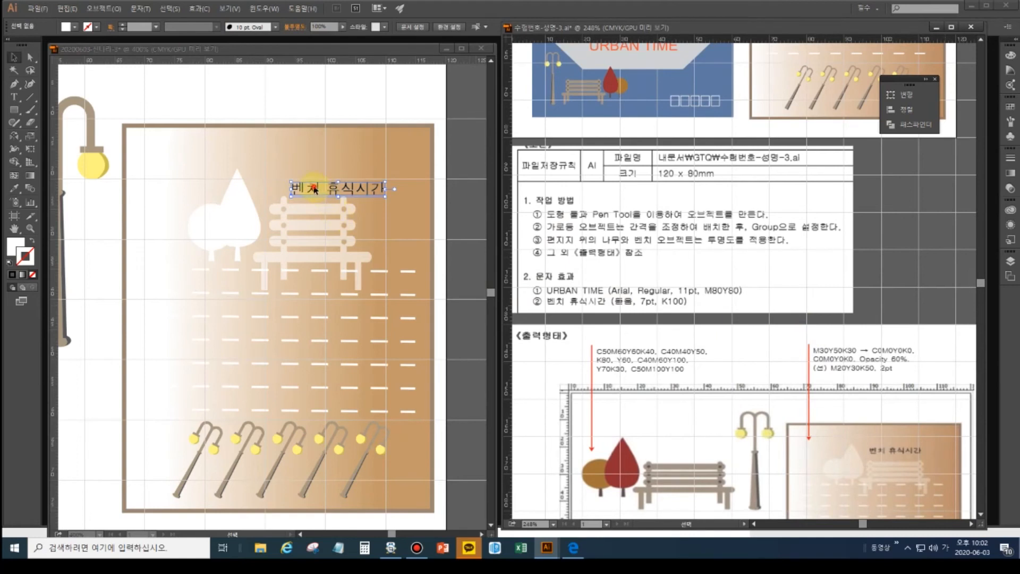
{"action": "left_click_drag", "start_coordinate": [314, 190], "coordinate": [273, 189]}
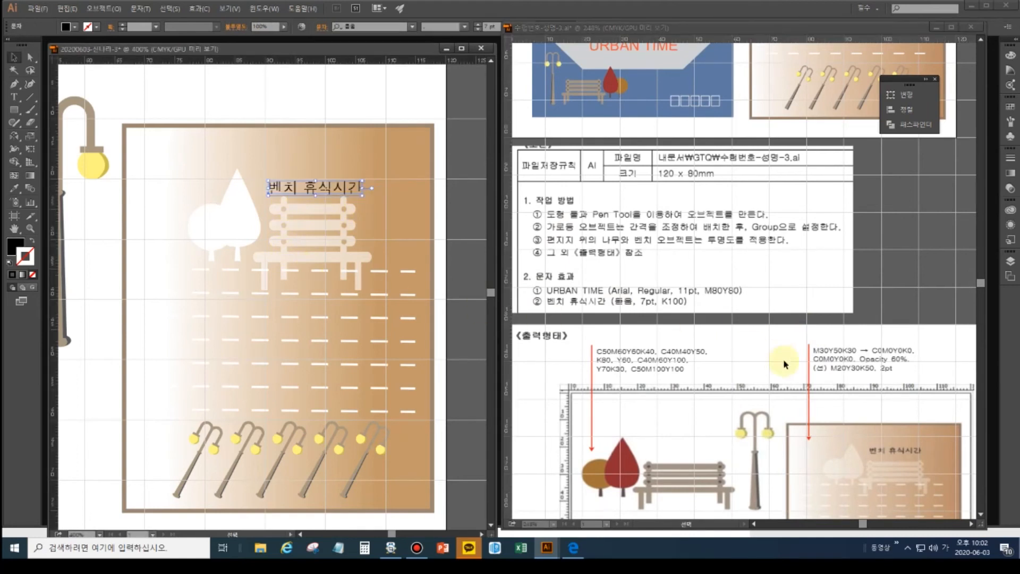
With both whole illustrations in view, select the topmost swatch rectangle at the artboard's edge and switch its gradient fill to a solid colour.
{"action": "left_click", "coordinate": [666, 428]}
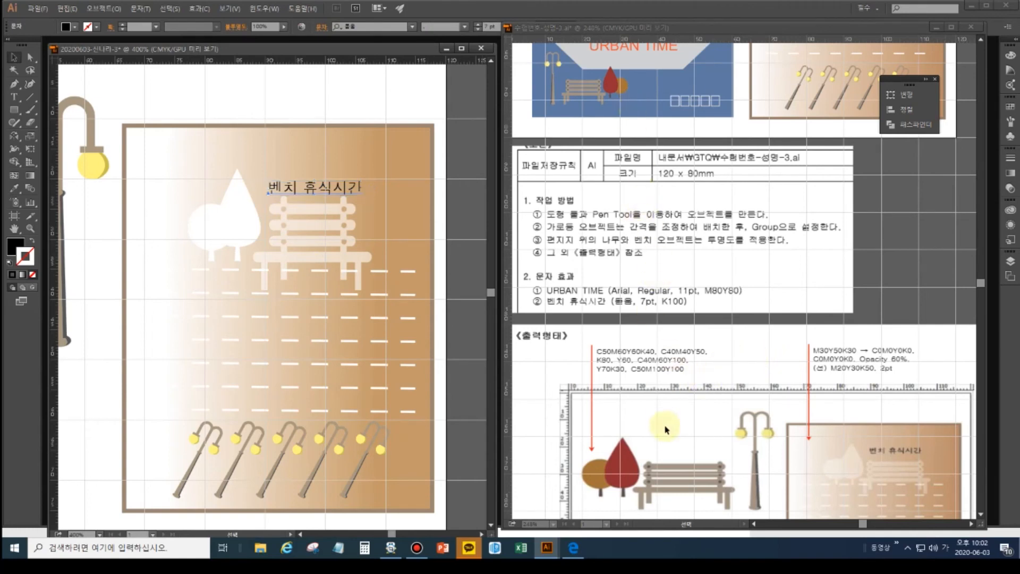
{"action": "left_click", "coordinate": [668, 434]}
{"action": "key", "text": "space"}
{"action": "left_click_drag", "start_coordinate": [670, 444], "coordinate": [673, 246]}
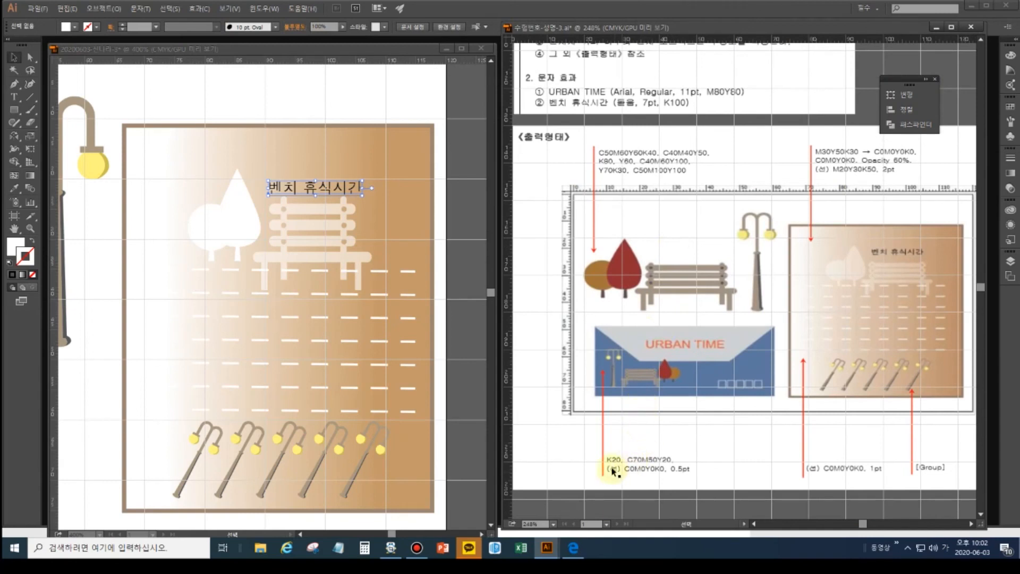
{"action": "left_click", "coordinate": [15, 229]}
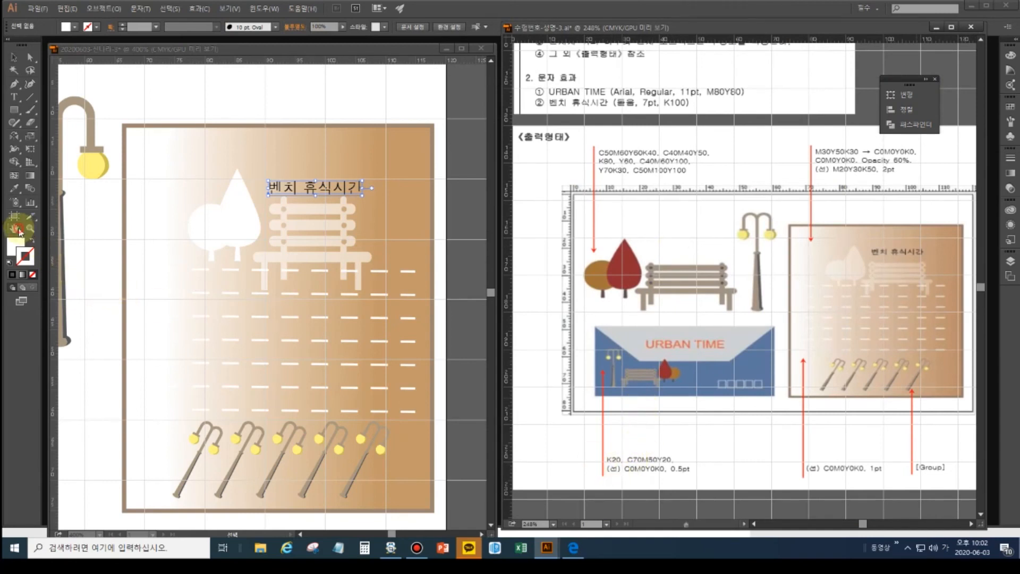
{"action": "left_click", "coordinate": [99, 244]}
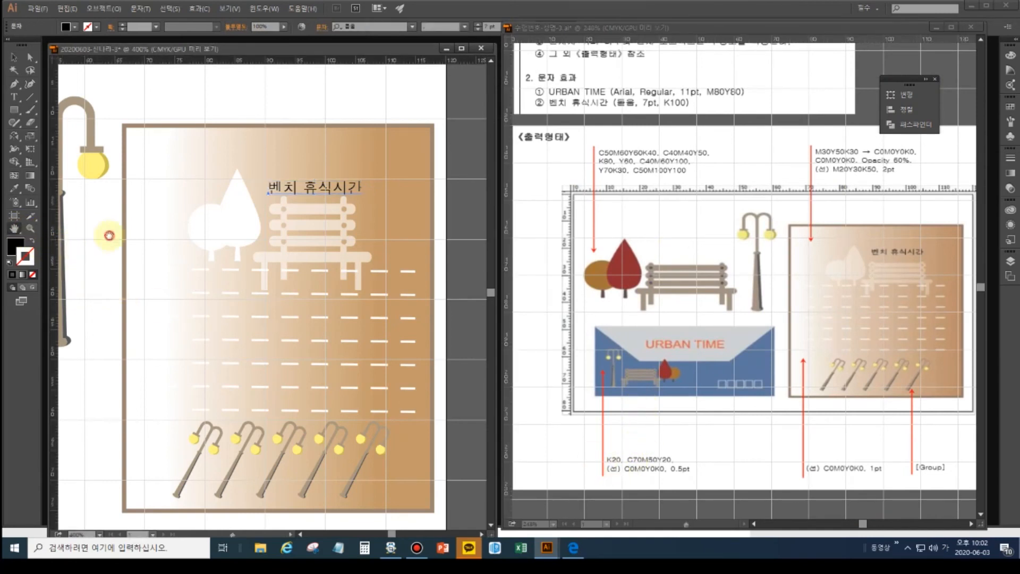
{"action": "double_click", "coordinate": [16, 233]}
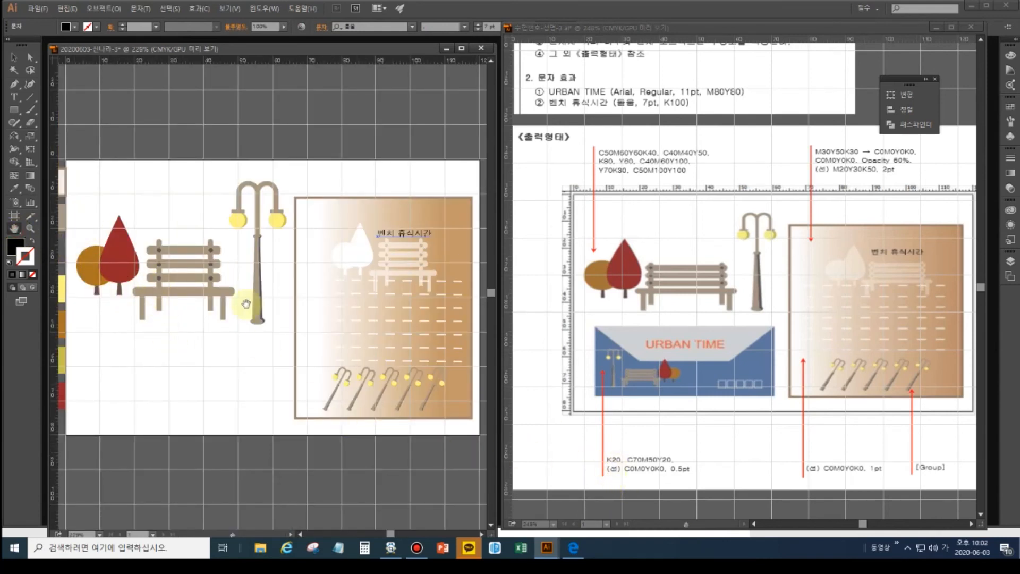
{"action": "left_click", "coordinate": [14, 57]}
{"action": "left_click", "coordinate": [61, 186]}
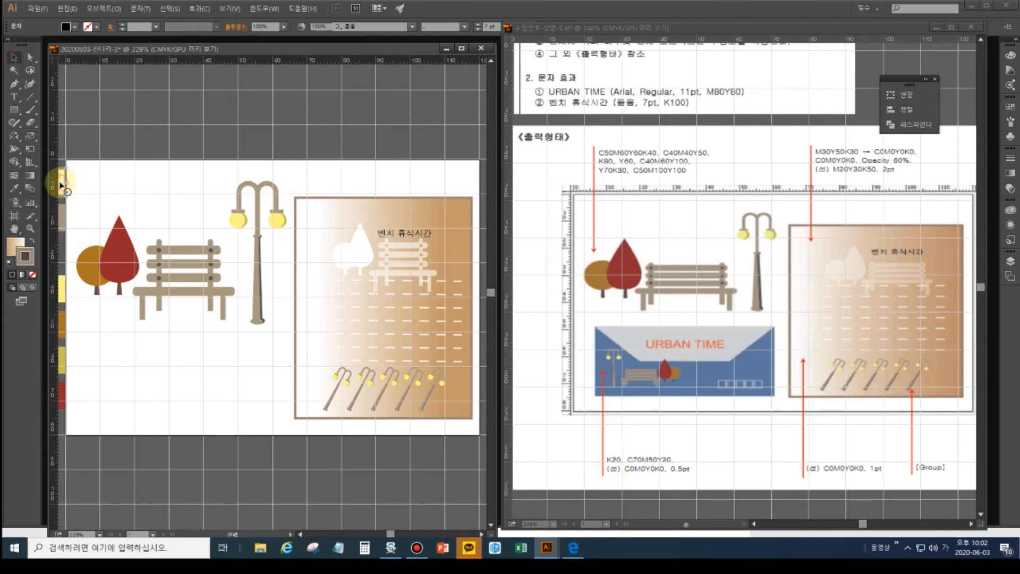
{"action": "left_click", "coordinate": [32, 274]}
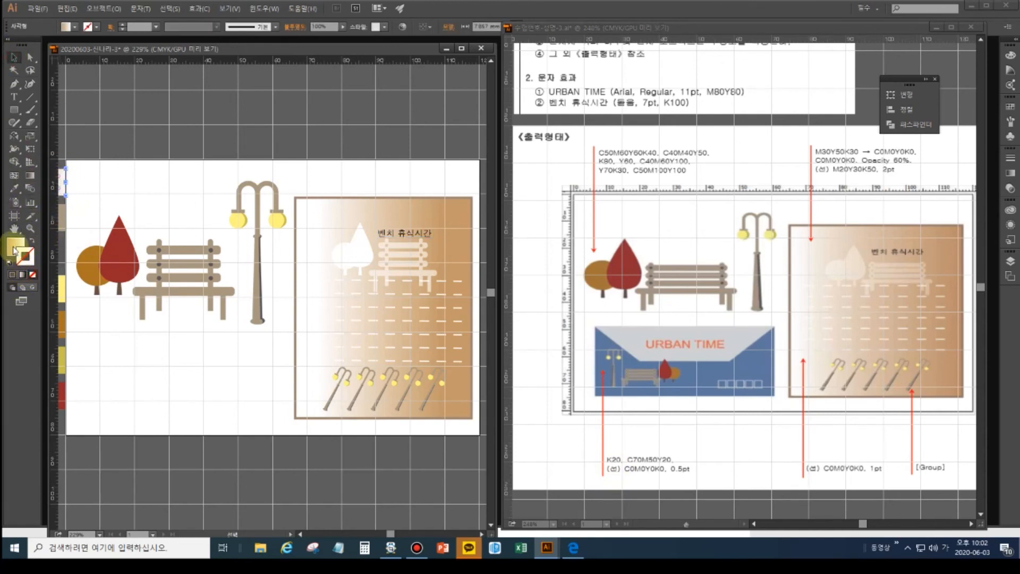
{"action": "left_click", "coordinate": [10, 274]}
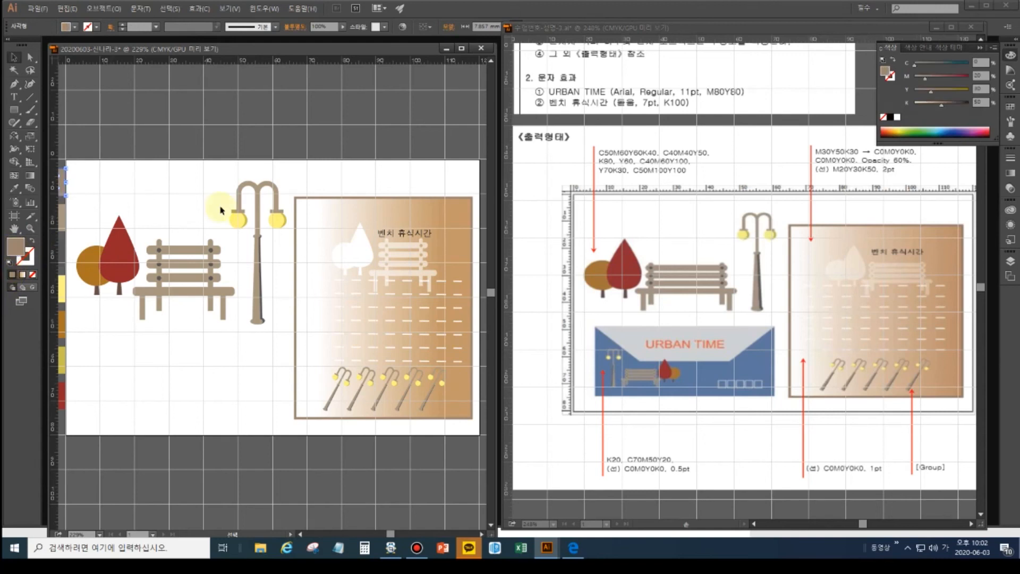
Set the selected swatch rectangle's fill to M0, Y0 and K20 for the envelope's light grey.
{"action": "left_click_drag", "start_coordinate": [986, 78], "coordinate": [969, 78]}
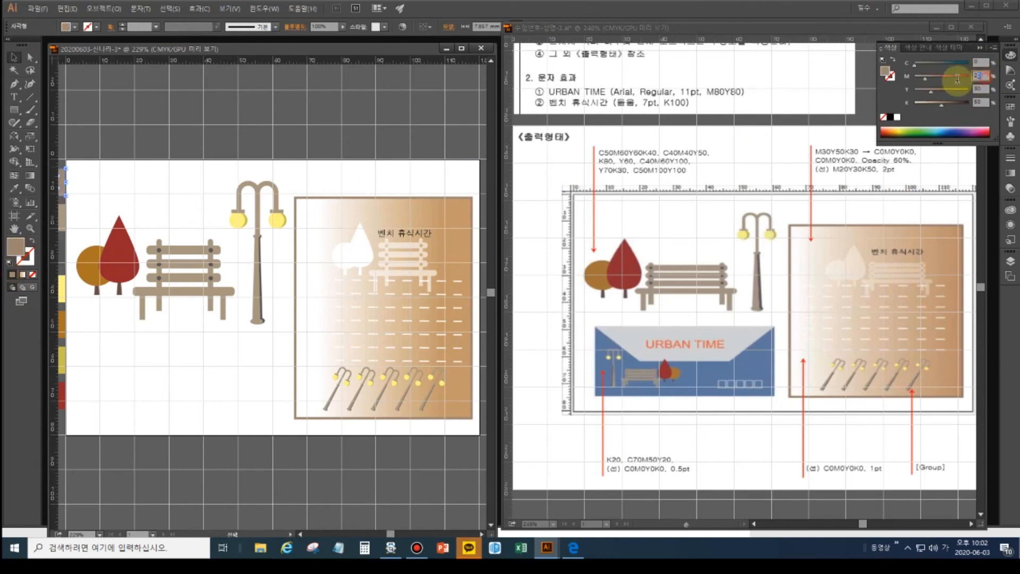
{"action": "type", "text": "0"}
{"action": "key", "text": "Tab"}
{"action": "type", "text": "0"}
{"action": "key", "text": "Tab"}
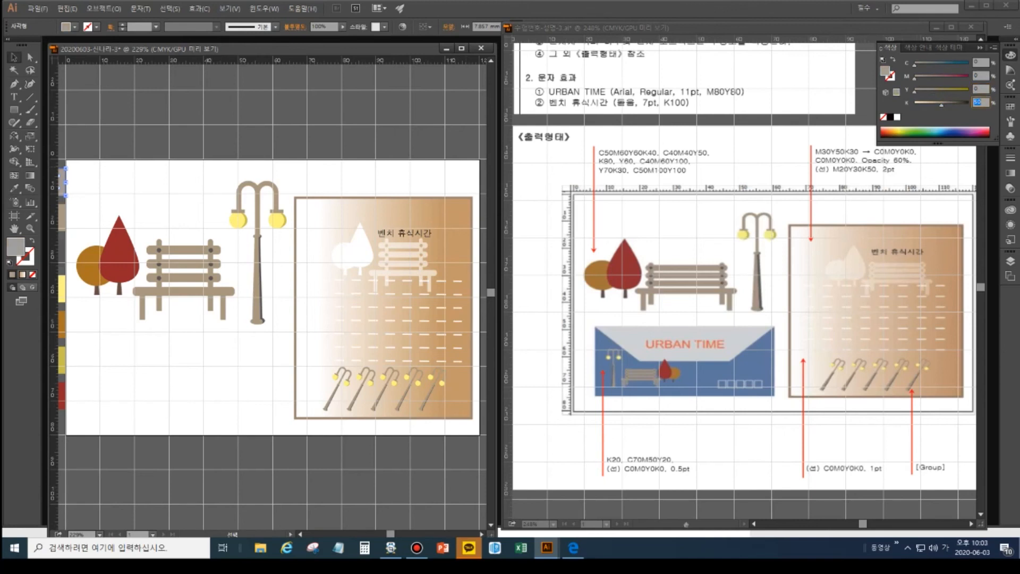
{"action": "left_click", "coordinate": [955, 98]}
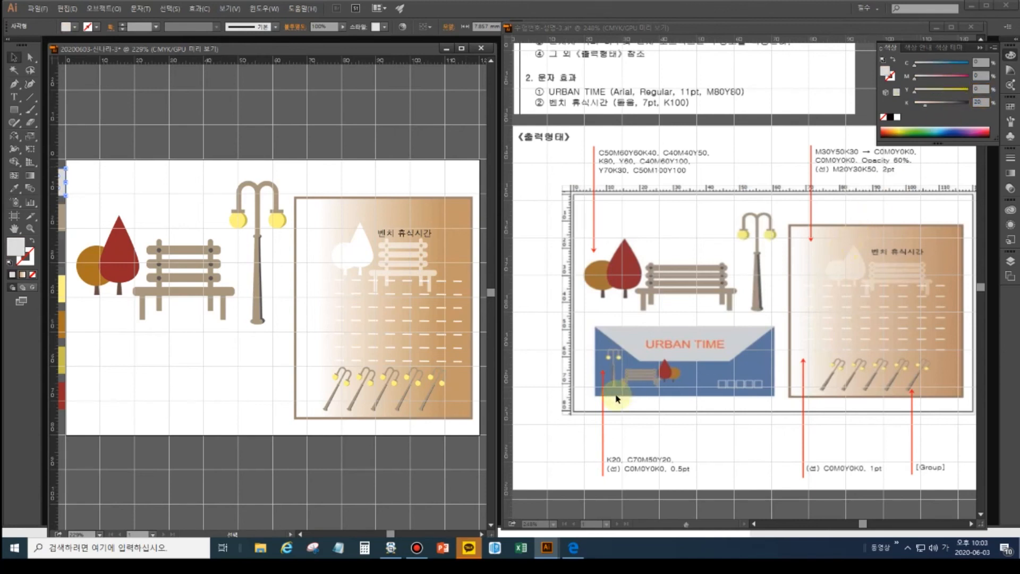
Set the second swatch rectangle's fill to C0, M0, Y0 and K0.
{"action": "left_click", "coordinate": [63, 219]}
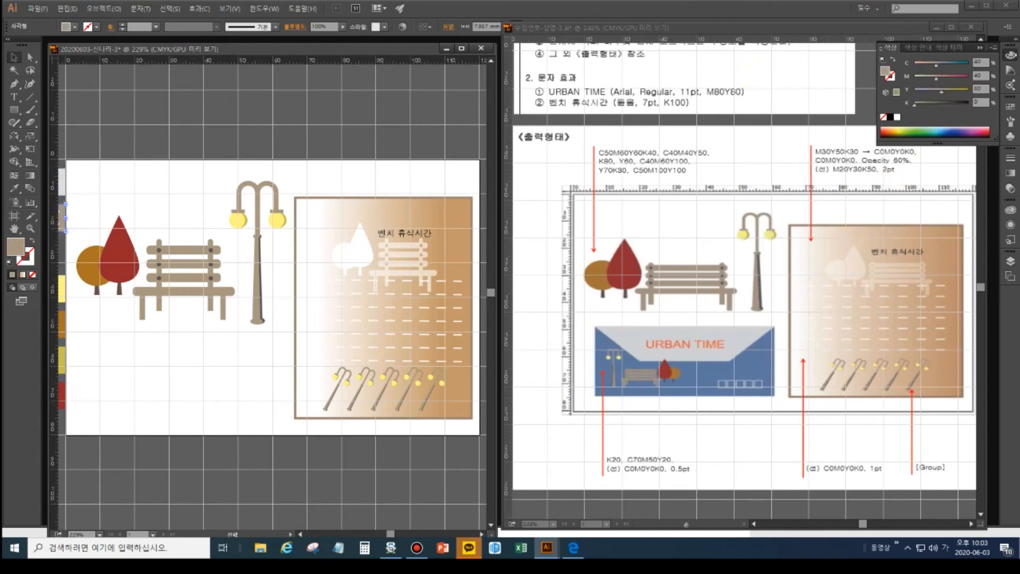
{"action": "left_click", "coordinate": [987, 62]}
{"action": "type", "text": "0"}
{"action": "key", "text": "Tab"}
{"action": "type", "text": "0"}
{"action": "key", "text": "Tab"}
{"action": "type", "text": "0"}
{"action": "key", "text": "Tab"}
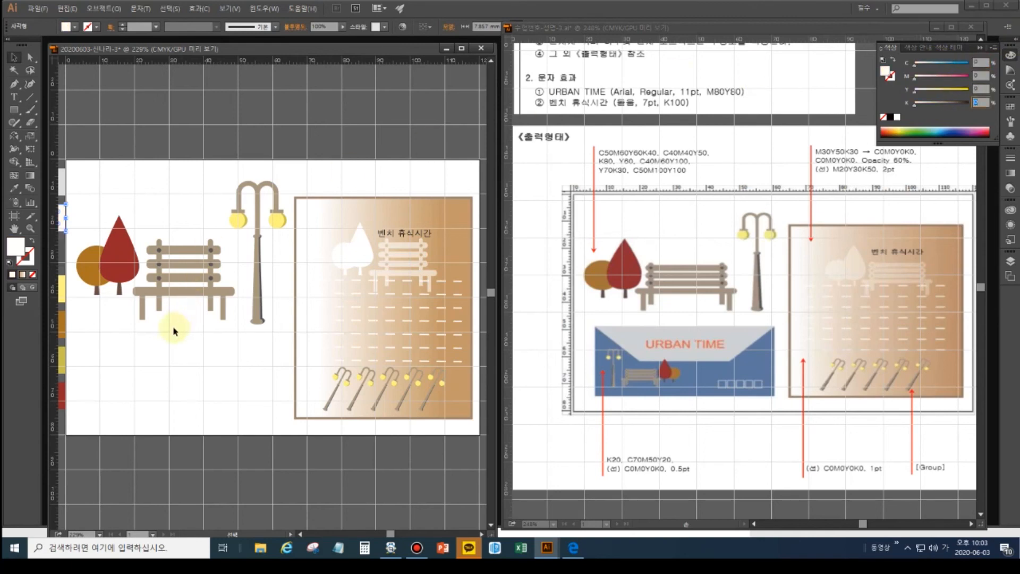
{"action": "left_click", "coordinate": [165, 353]}
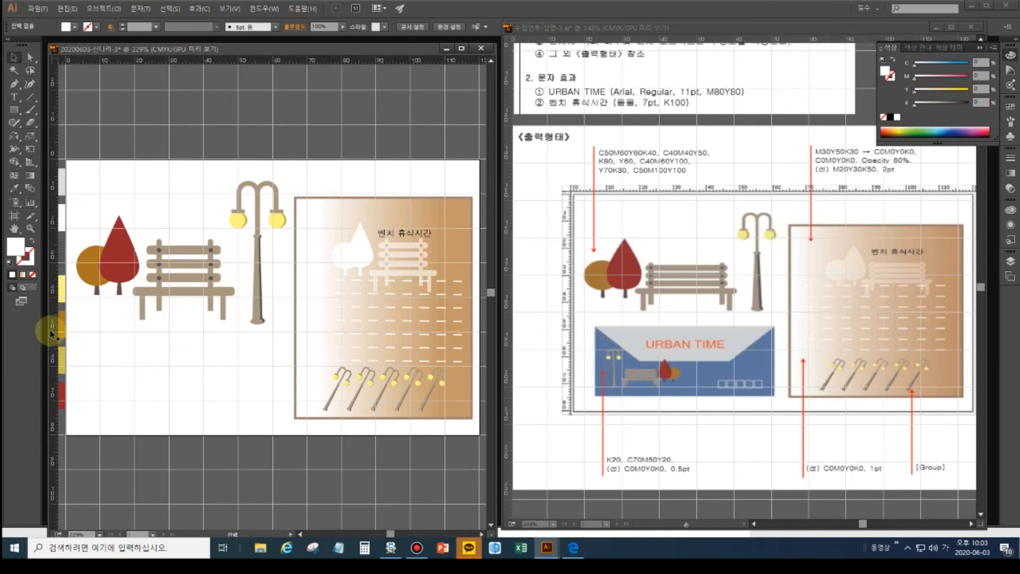
{"action": "left_click", "coordinate": [13, 110]}
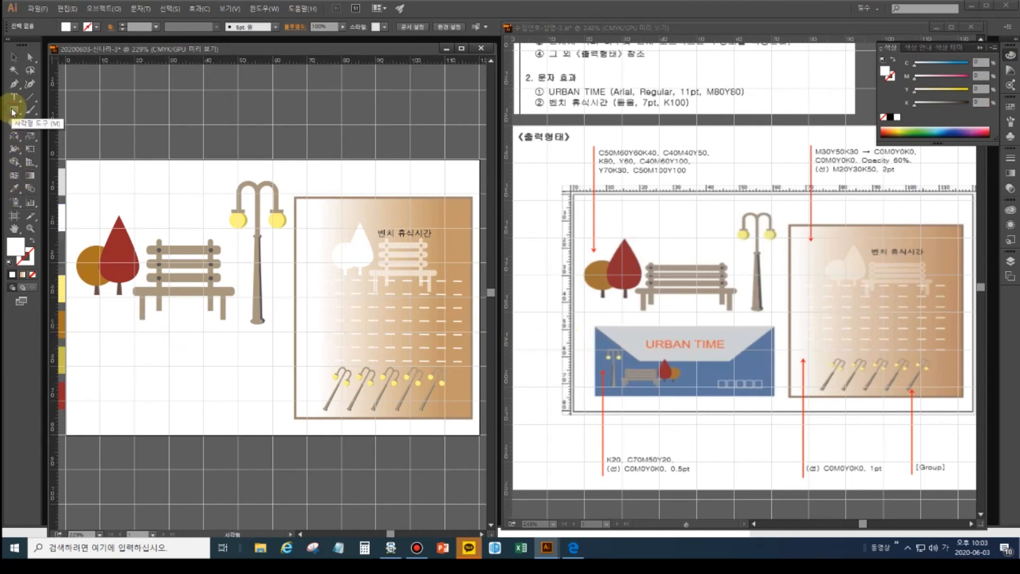
{"action": "left_click", "coordinate": [14, 189]}
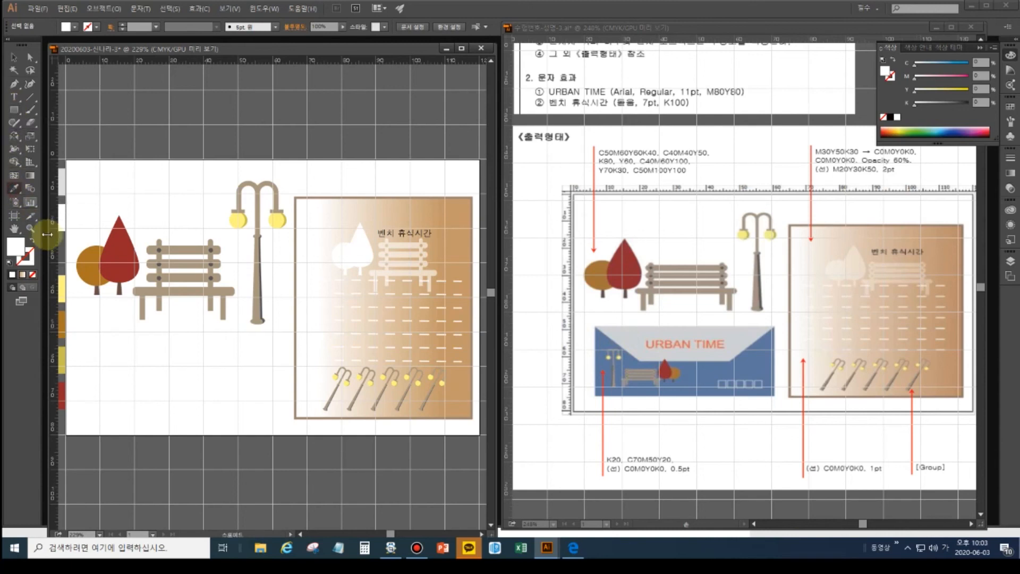
{"action": "left_click", "coordinate": [63, 186]}
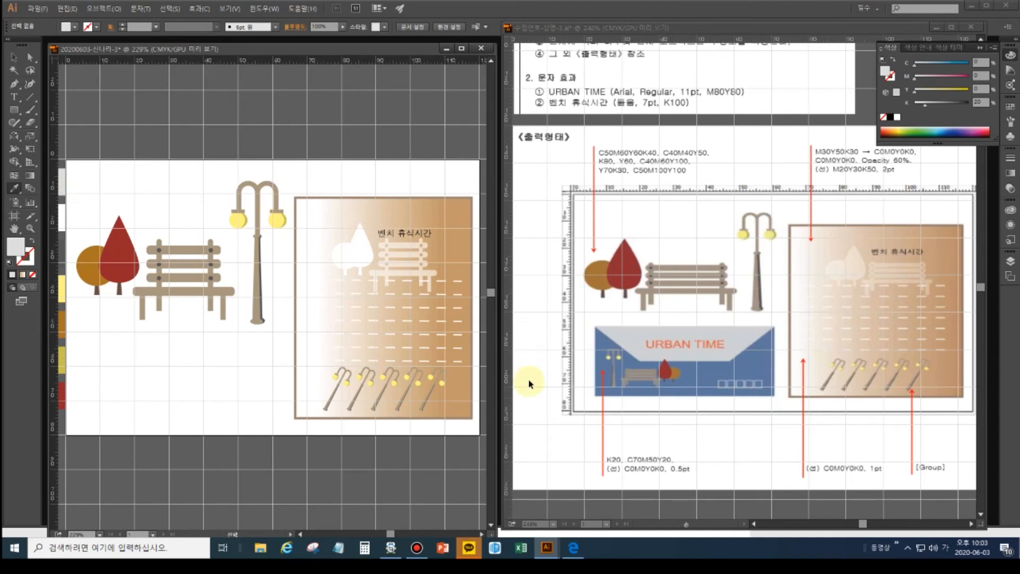
{"action": "left_click", "coordinate": [14, 57]}
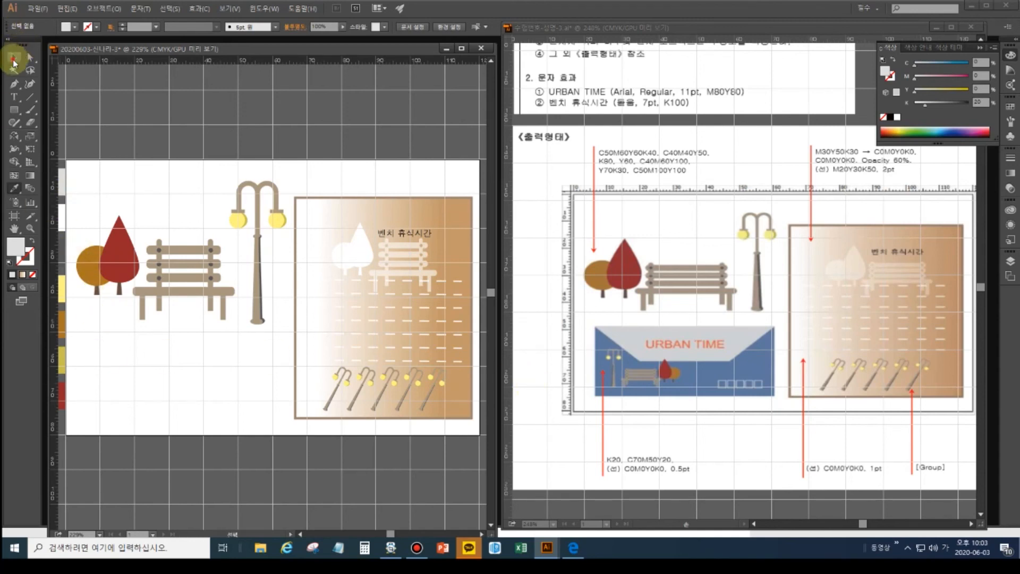
Set the second swatch rectangle's fill to C70, M50 and Y20 for the envelope's blue.
{"action": "left_click", "coordinate": [62, 227]}
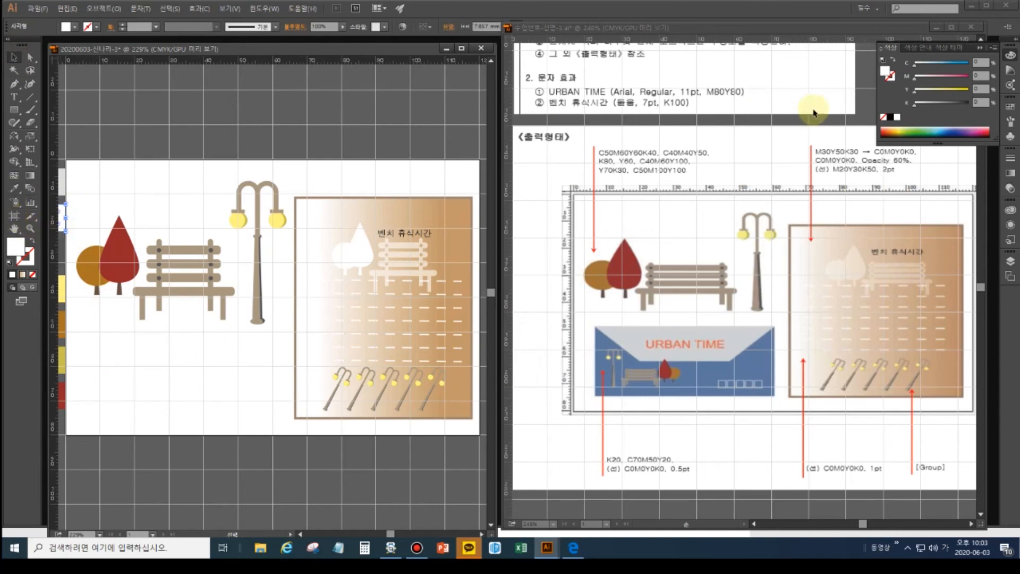
{"action": "left_click", "coordinate": [981, 62]}
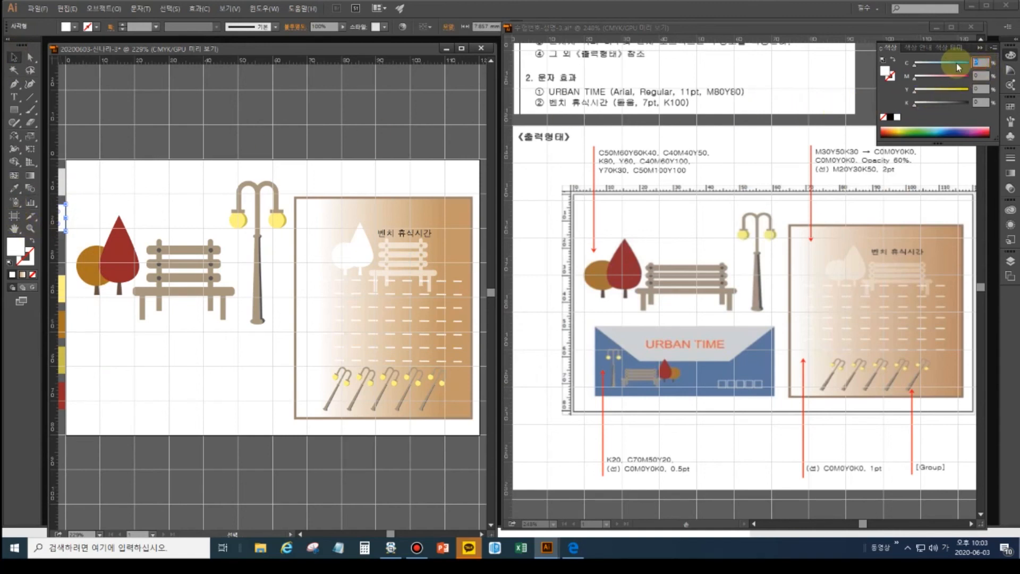
{"action": "type", "text": "70"}
{"action": "key", "text": "Tab"}
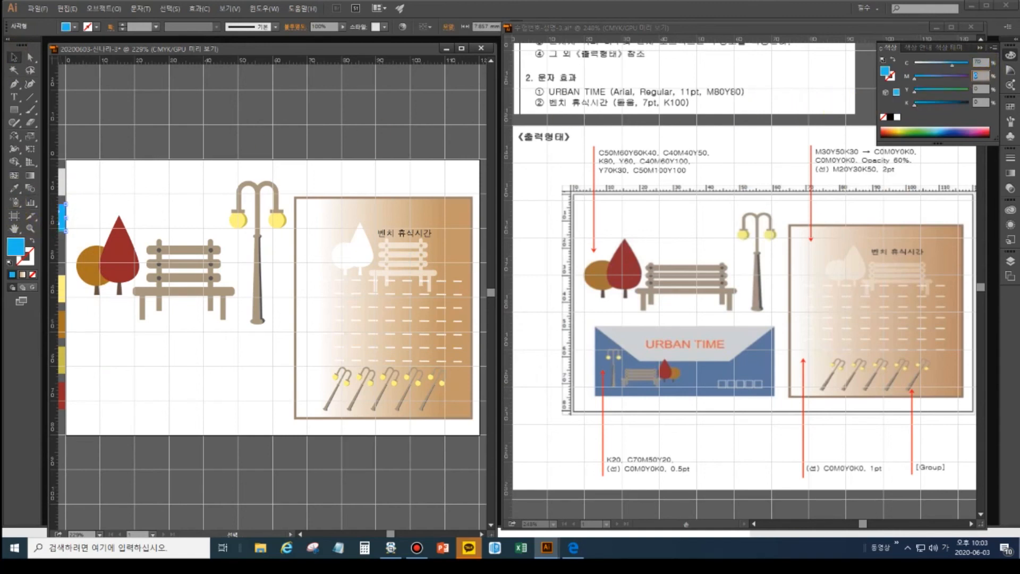
{"action": "type", "text": "50"}
{"action": "key", "text": "Tab"}
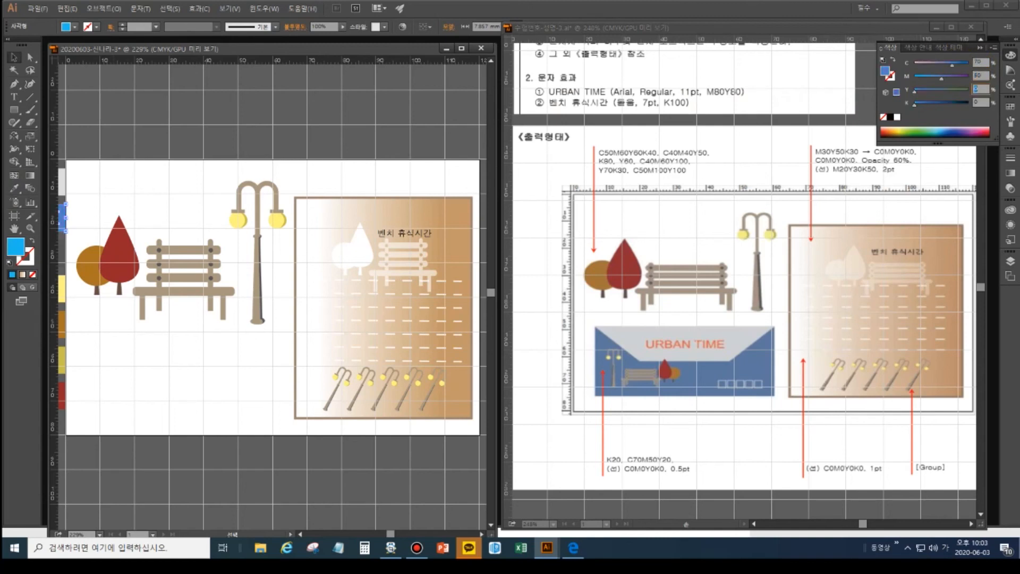
{"action": "type", "text": "20"}
{"action": "key", "text": "Return"}
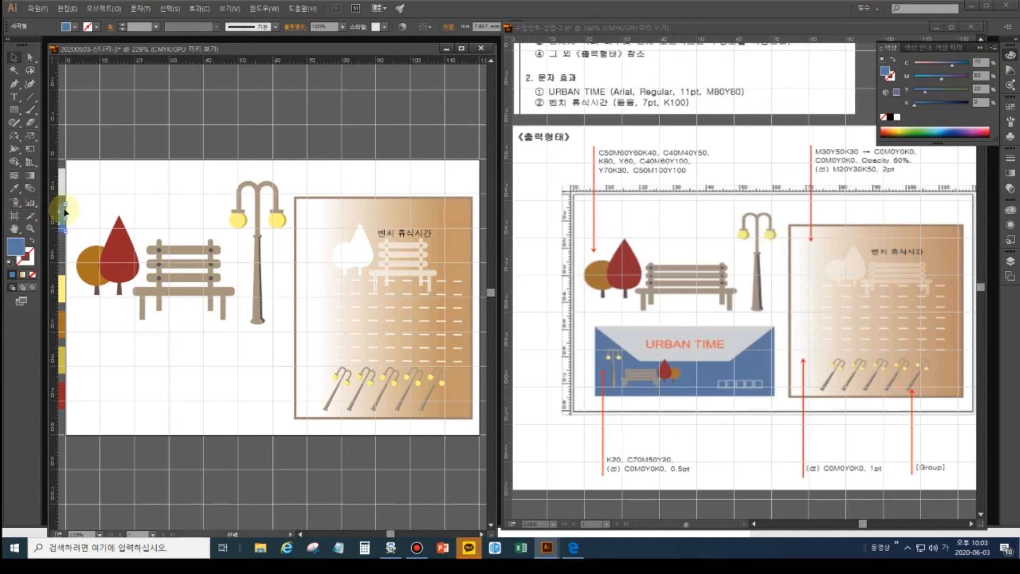
Draw the envelope body as a blue rectangle about 54 mm wide below the bench, and lock it.
{"action": "left_click", "coordinate": [14, 109]}
{"action": "left_click", "coordinate": [97, 319]}
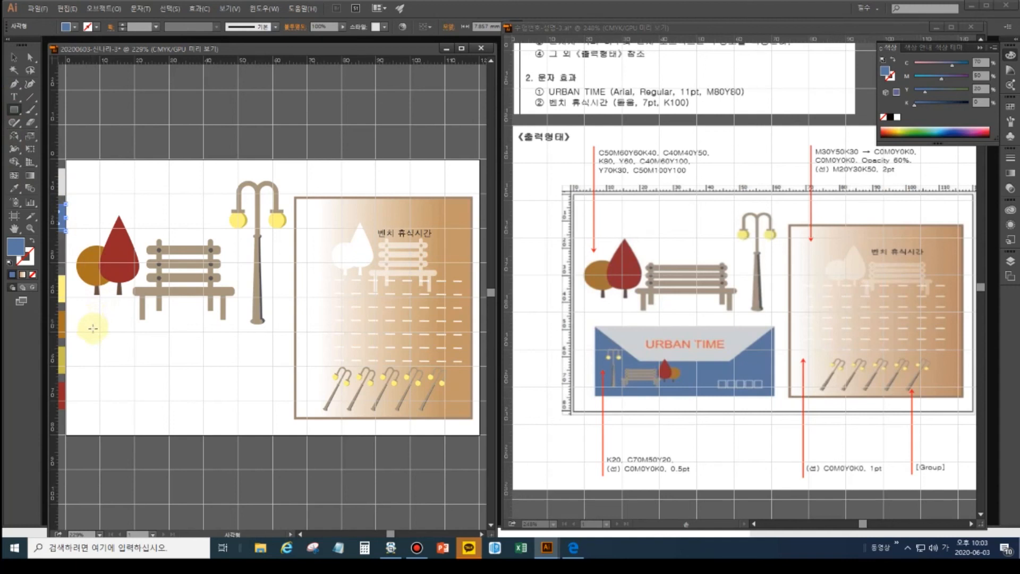
{"action": "left_click_drag", "start_coordinate": [93, 330], "coordinate": [280, 411]}
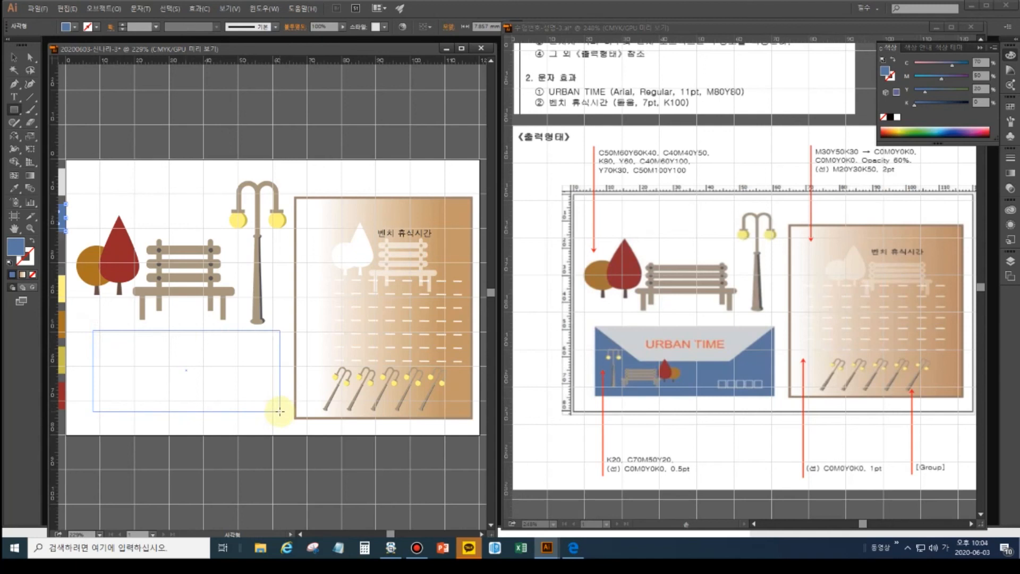
{"action": "left_click_drag", "start_coordinate": [280, 411], "coordinate": [281, 410]}
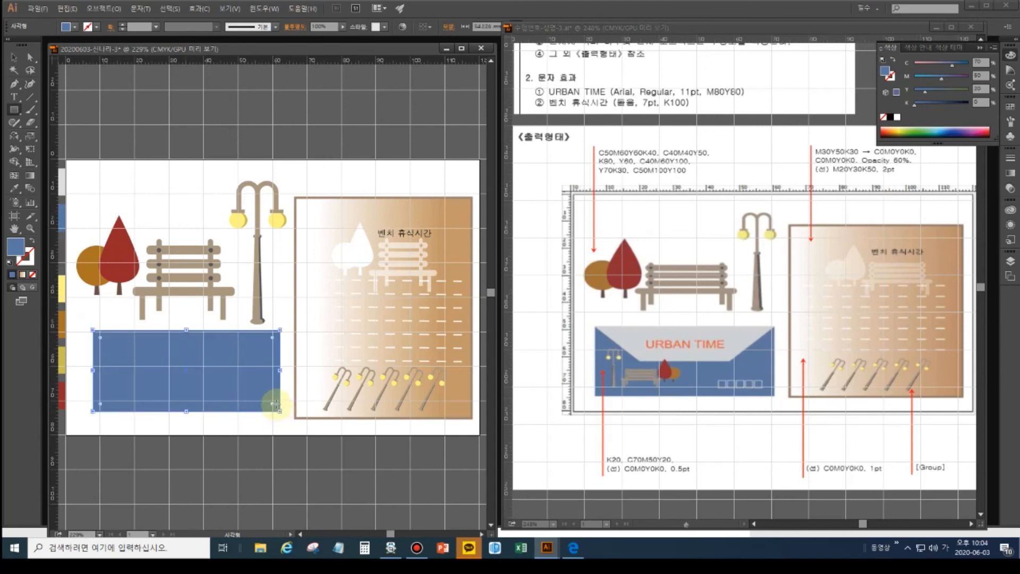
{"action": "left_click", "coordinate": [239, 423]}
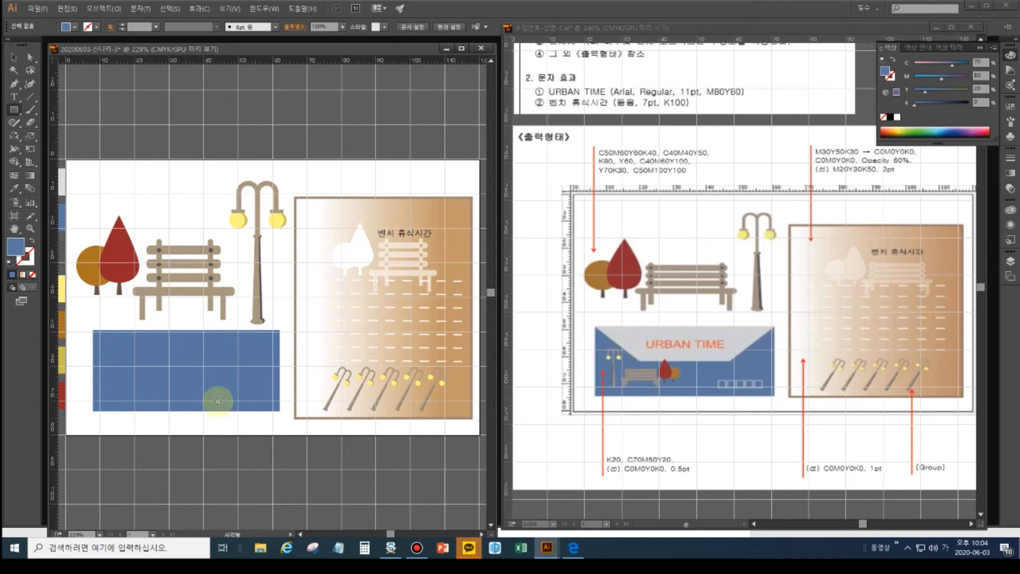
{"action": "left_click", "coordinate": [149, 352]}
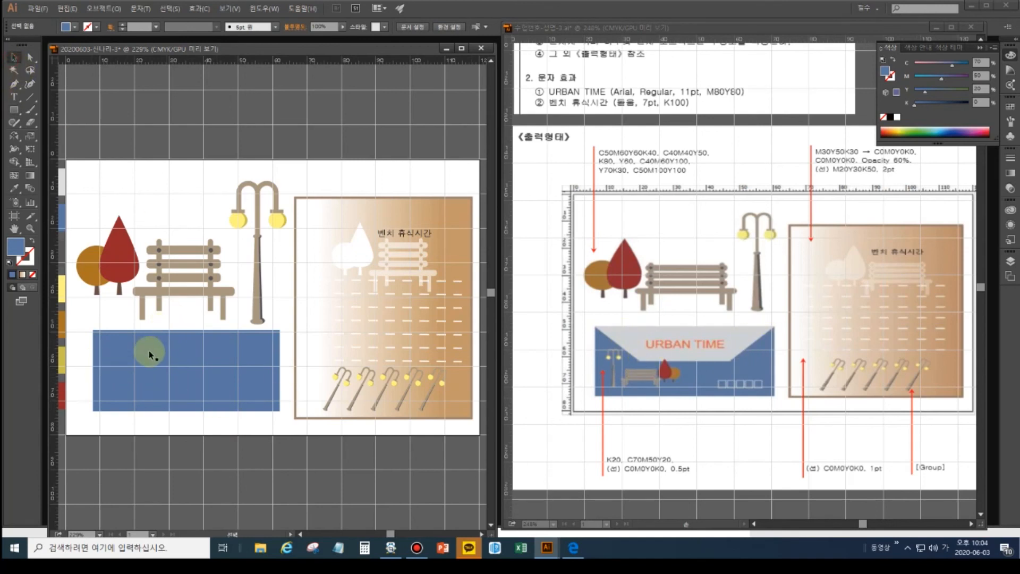
{"action": "key", "text": "ctrl+2"}
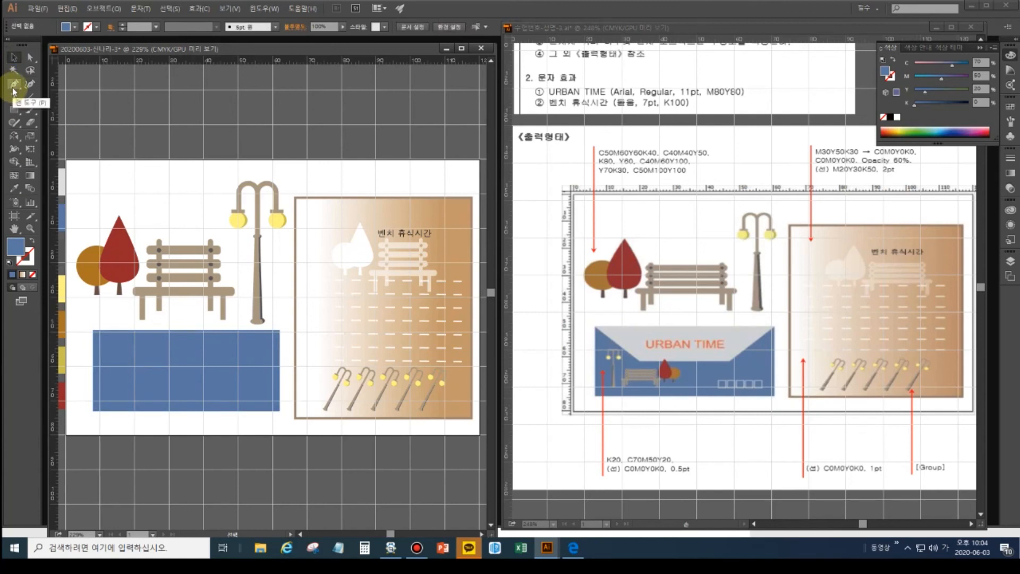
Sample the light grey swatch and draw a full-width rectangle over the upper half of the blue envelope body.
{"action": "left_click", "coordinate": [14, 111]}
{"action": "left_click", "coordinate": [14, 110]}
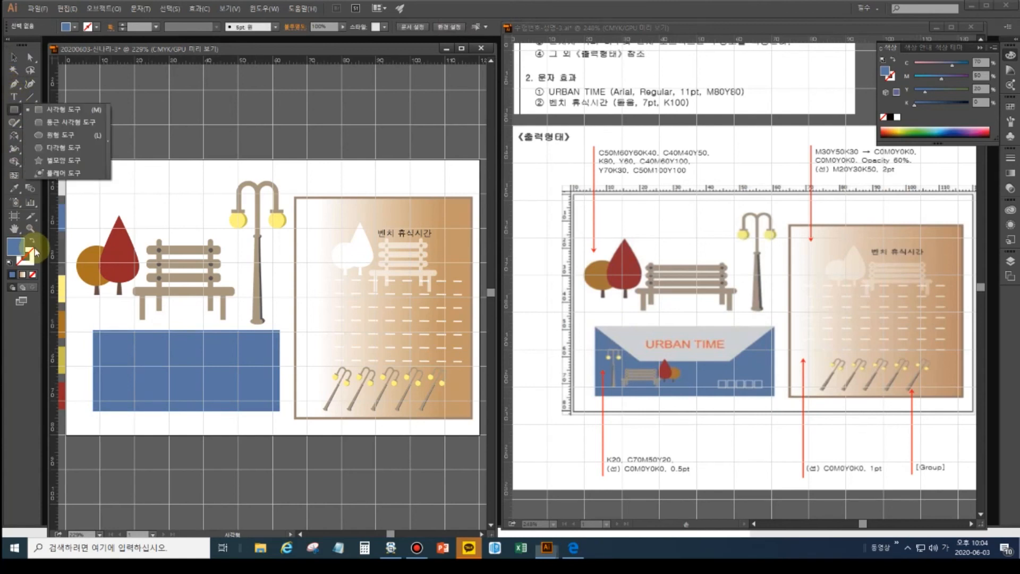
{"action": "left_click", "coordinate": [13, 190]}
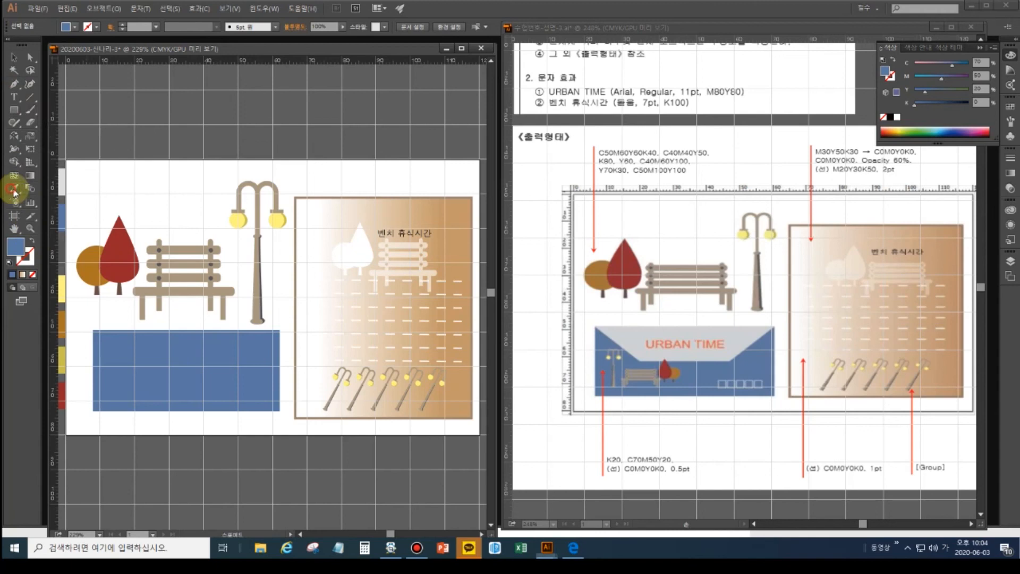
{"action": "left_click", "coordinate": [62, 181]}
{"action": "left_click", "coordinate": [15, 112]}
{"action": "left_click", "coordinate": [93, 339]}
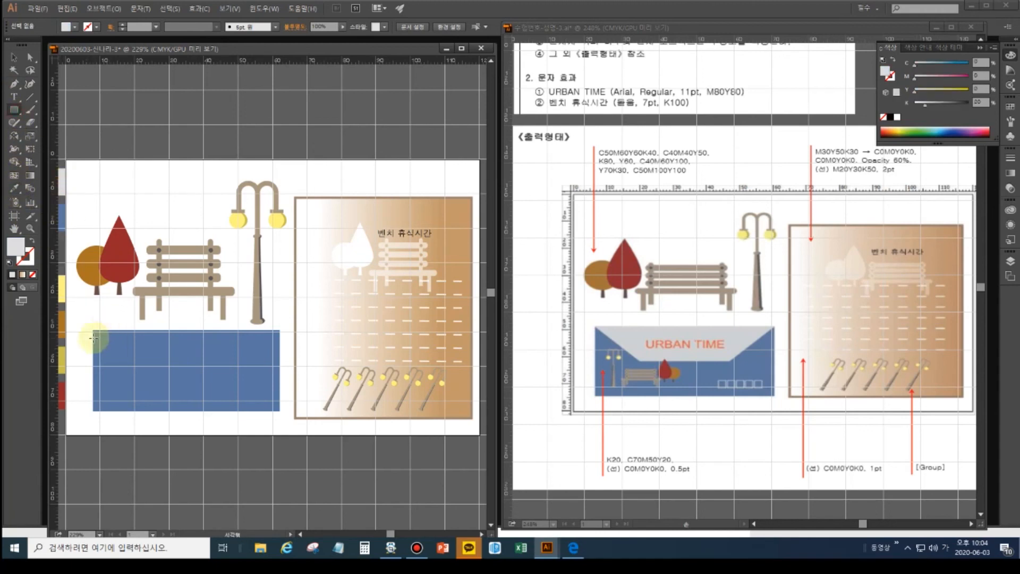
{"action": "left_click_drag", "start_coordinate": [93, 330], "coordinate": [278, 369]}
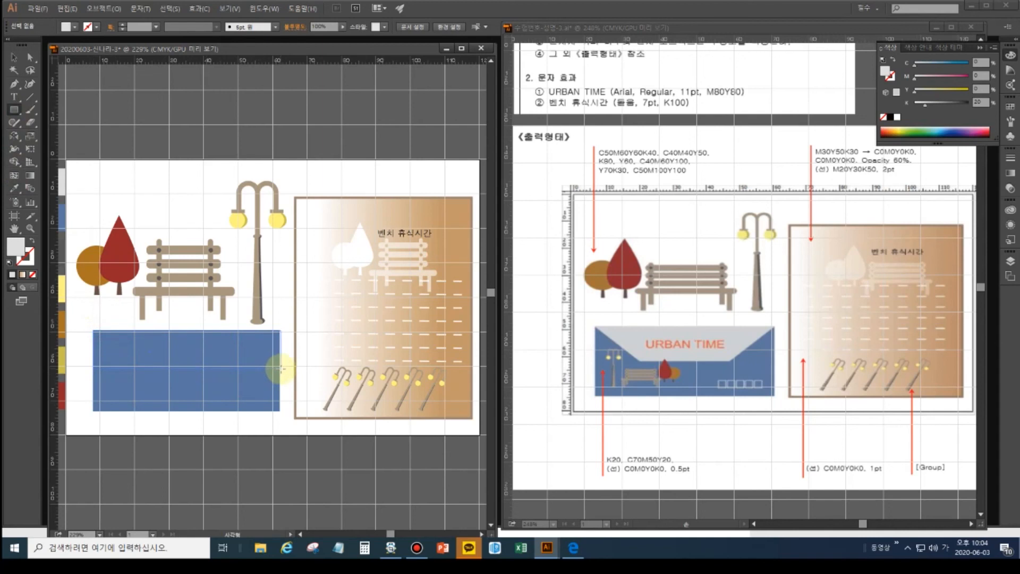
{"action": "left_click_drag", "start_coordinate": [280, 368], "coordinate": [280, 368]}
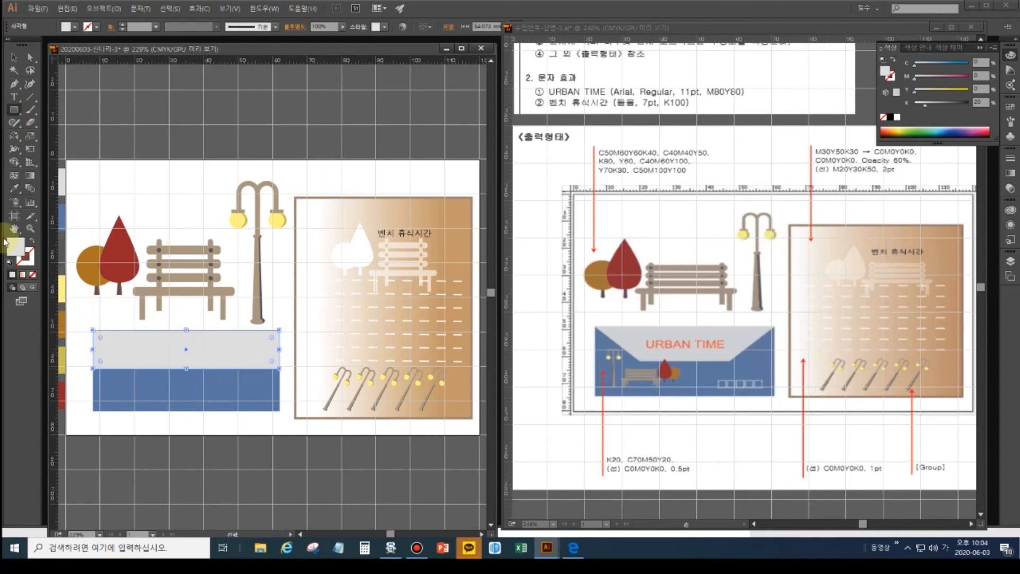
Scale the grey rectangle's two lower anchor points inward to form the envelope's trapezoid flap.
{"action": "key", "text": "ctrl+plus"}
{"action": "key", "text": "ctrl+plus"}
{"action": "left_click_drag", "start_coordinate": [167, 366], "coordinate": [310, 261]}
{"action": "left_click", "coordinate": [31, 57]}
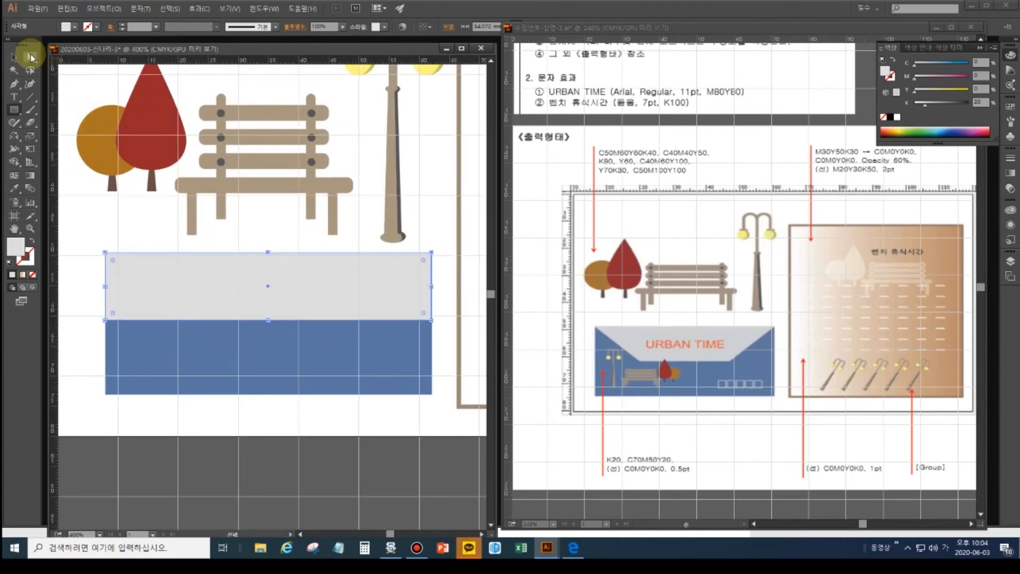
{"action": "left_click_drag", "start_coordinate": [98, 313], "coordinate": [440, 326]}
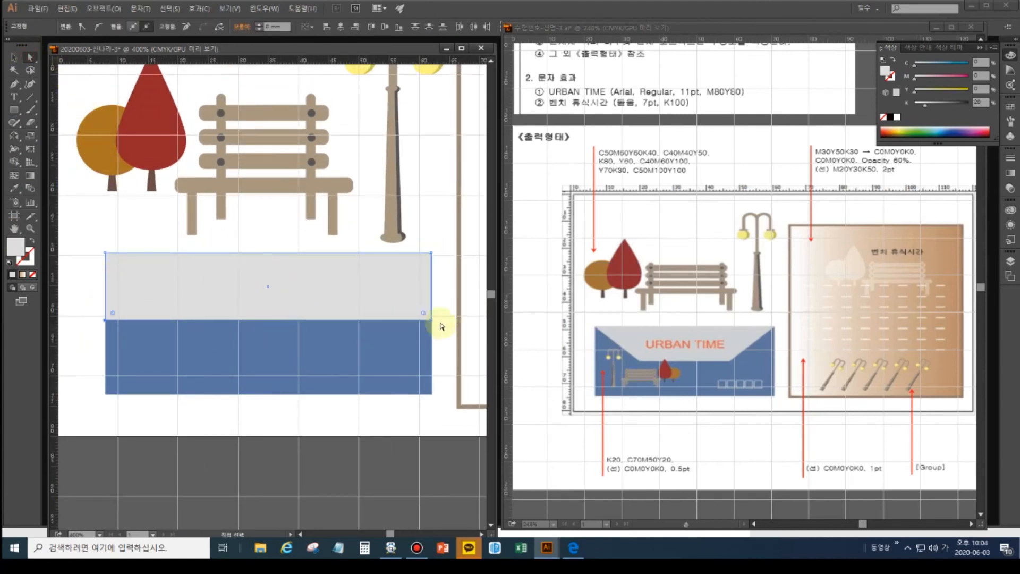
{"action": "left_click", "coordinate": [30, 135]}
{"action": "left_click_drag", "start_coordinate": [105, 319], "coordinate": [174, 323]}
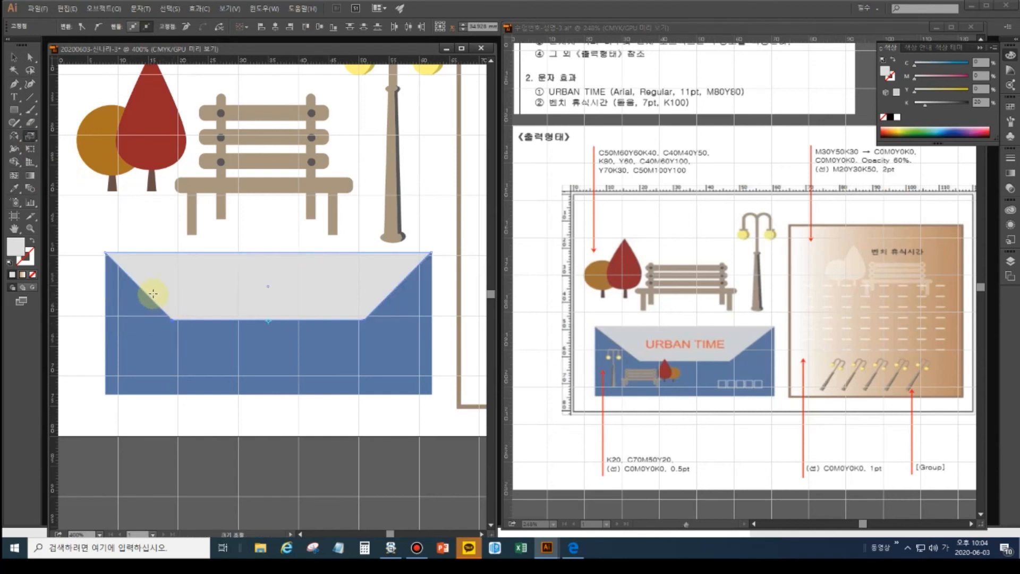
Nudge the flap's lower edge slightly down to deepen it, and deselect it.
{"action": "key", "text": "Down"}
{"action": "key", "text": "Down"}
{"action": "key", "text": "Down"}
{"action": "key", "text": "Down"}
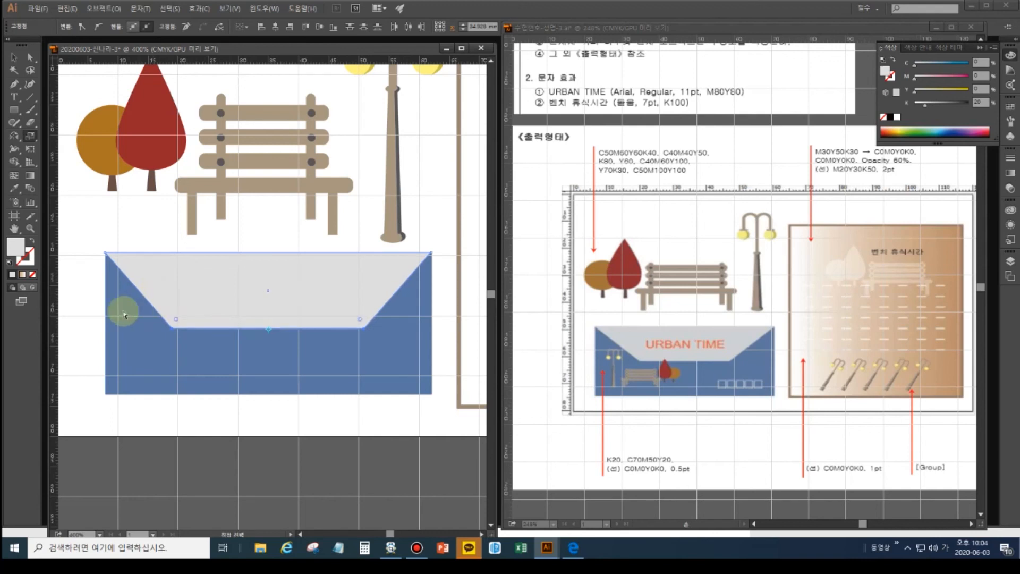
{"action": "left_click", "coordinate": [95, 297]}
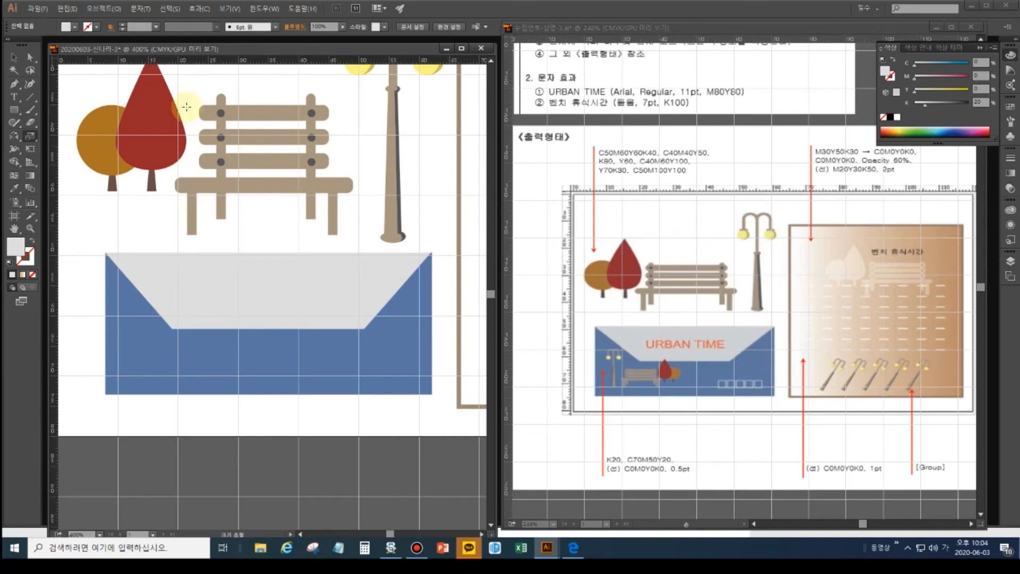
Duplicate the trees-and-bench group onto the envelope and bring the copy to the front.
{"action": "left_click", "coordinate": [12, 56]}
{"action": "left_click", "coordinate": [226, 122]}
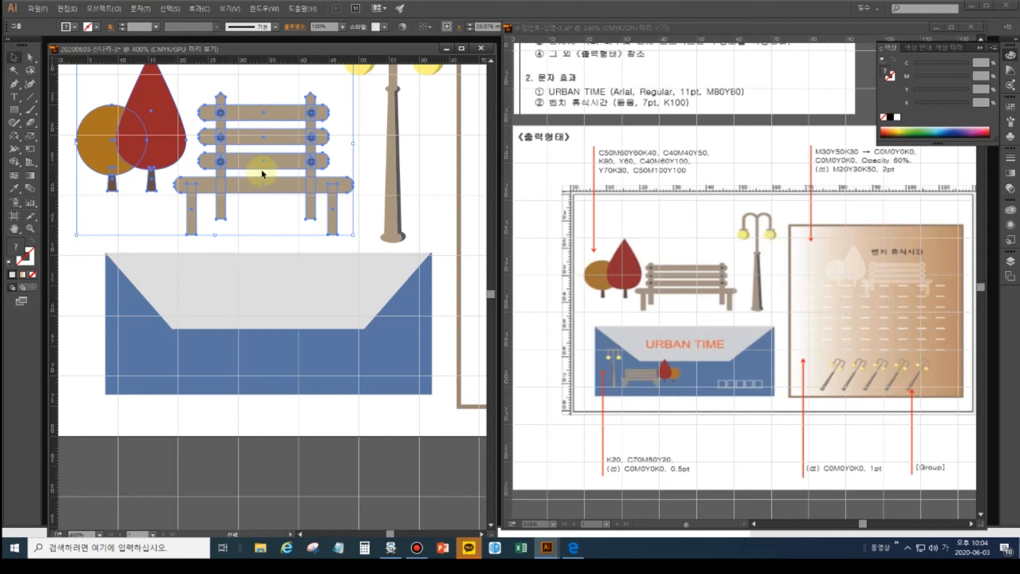
{"action": "left_click_drag", "start_coordinate": [244, 200], "coordinate": [247, 361]}
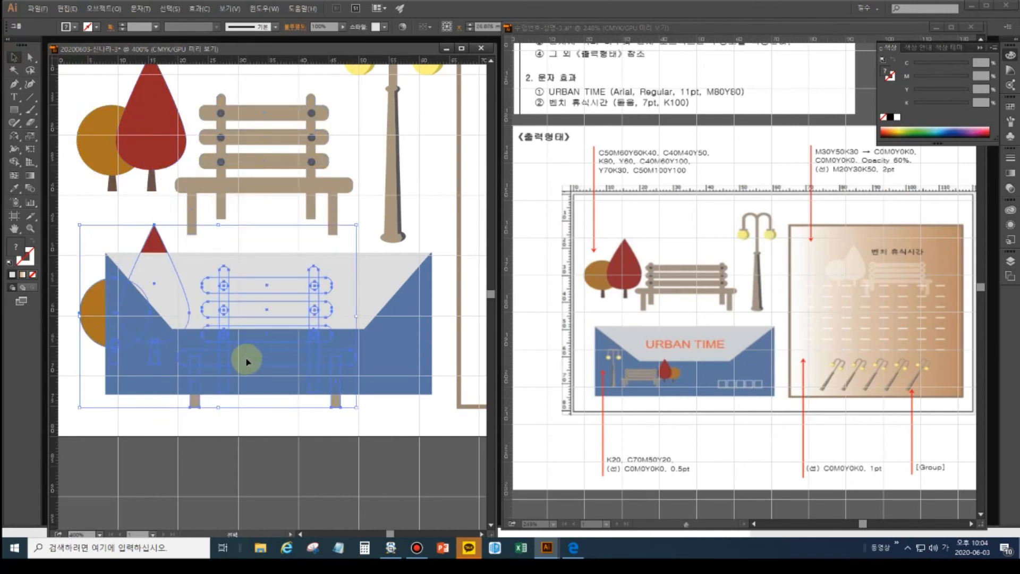
{"action": "key", "text": "ctrl+shift+bracketright"}
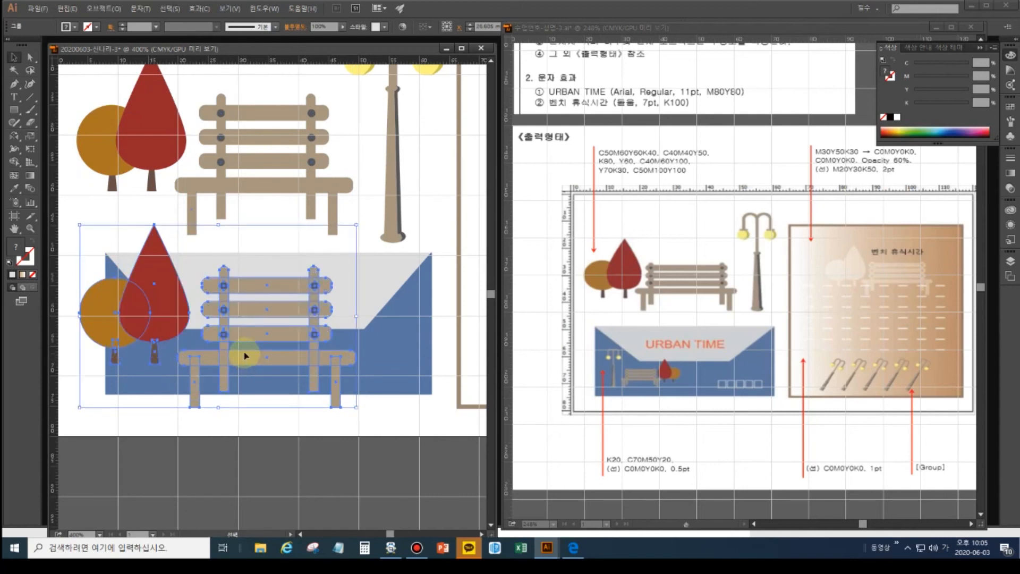
Reflect the copied trees-and-bench group across the vertical axis.
{"action": "left_click", "coordinate": [11, 139]}
{"action": "double_click", "coordinate": [12, 138]}
{"action": "left_click", "coordinate": [458, 223]}
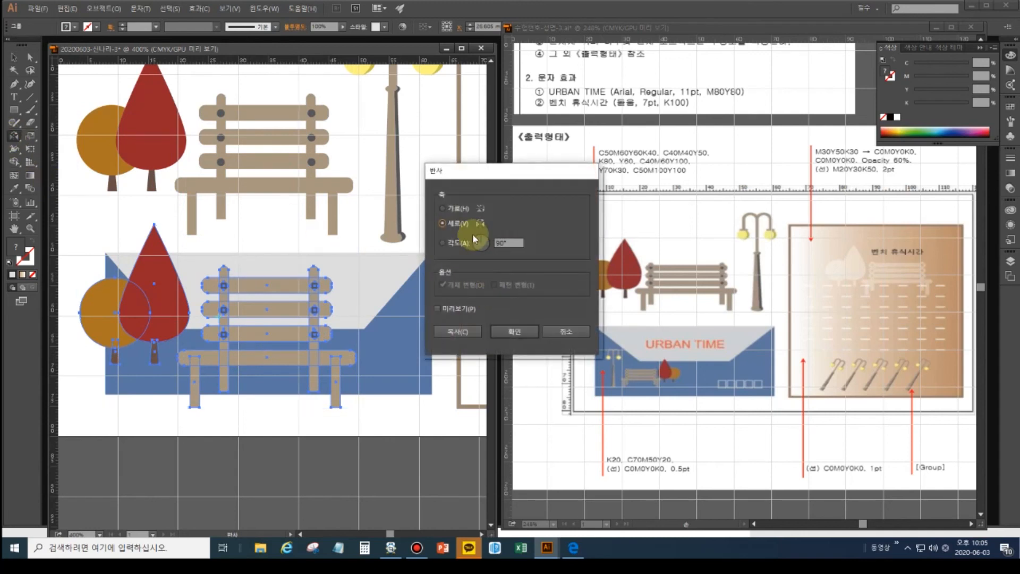
{"action": "left_click", "coordinate": [516, 331]}
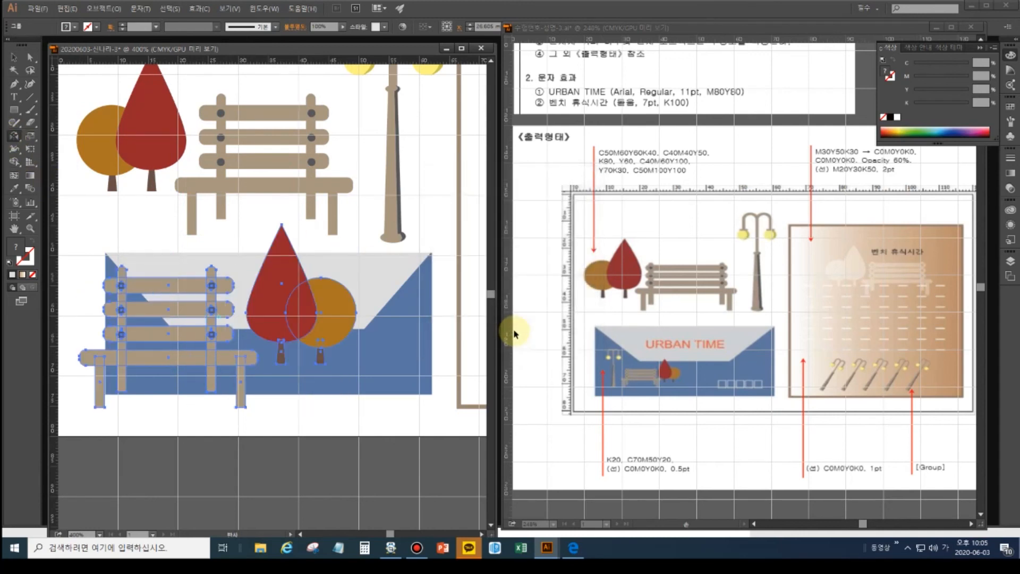
Scale the reflected trees-and-bench group down and place it on the envelope's blue area just below the flap.
{"action": "left_click", "coordinate": [13, 57]}
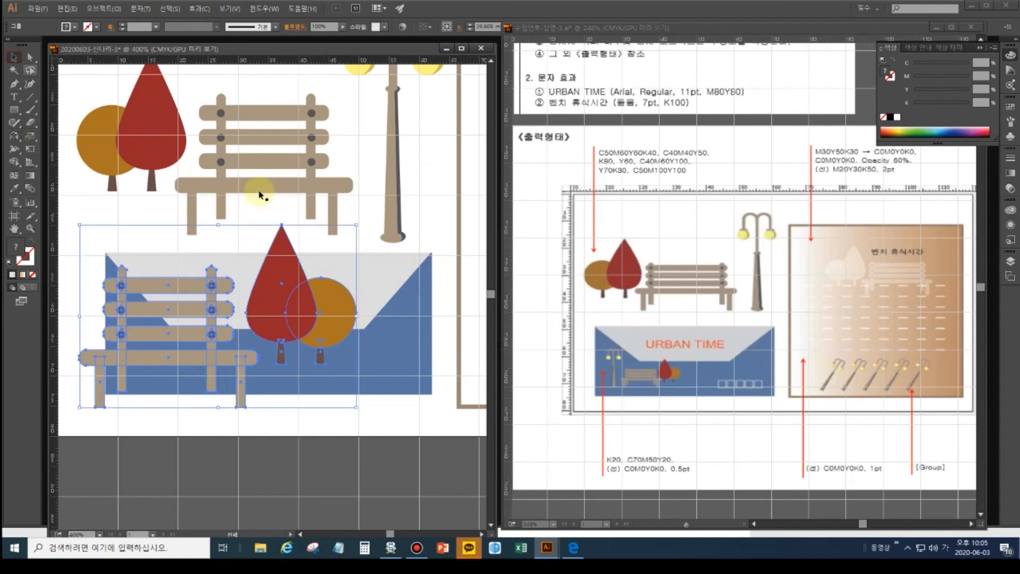
{"action": "left_click_drag", "start_coordinate": [357, 224], "coordinate": [349, 285]}
{"action": "left_click_drag", "start_coordinate": [238, 310], "coordinate": [241, 350]}
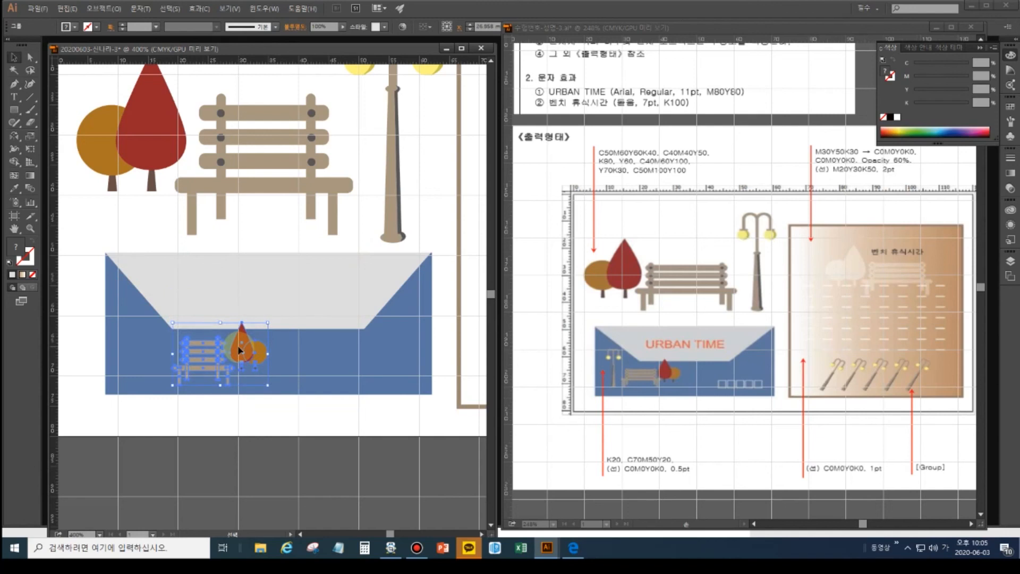
Duplicate the streetlamp onto the envelope, scale the copy down left of the small bench, and bring it to the front.
{"action": "left_click", "coordinate": [397, 174]}
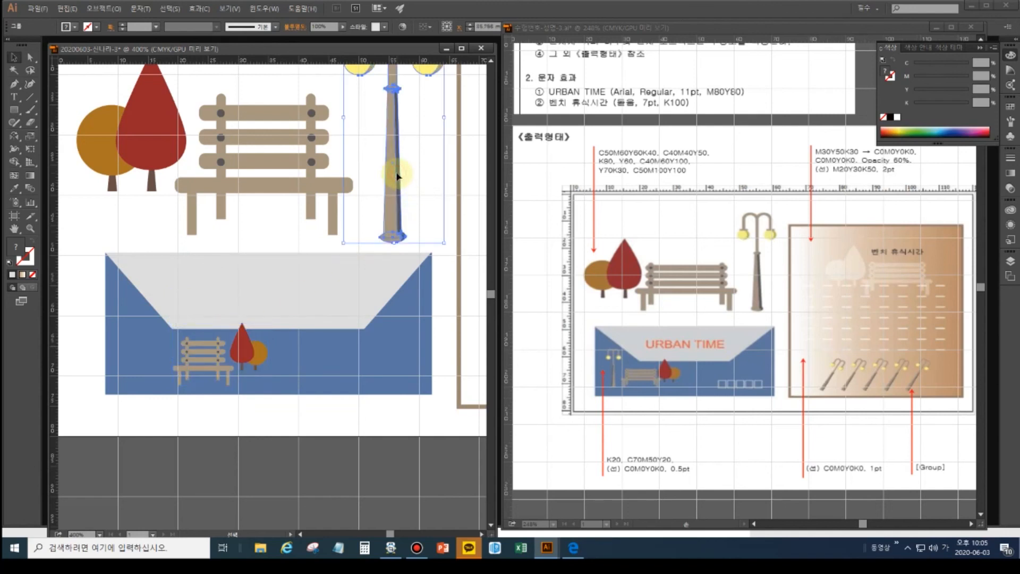
{"action": "left_click_drag", "start_coordinate": [396, 179], "coordinate": [145, 278]}
{"action": "left_click_drag", "start_coordinate": [189, 133], "coordinate": [158, 324]}
{"action": "key", "text": "ctrl"}
{"action": "key", "text": "ctrl+shift+]"}
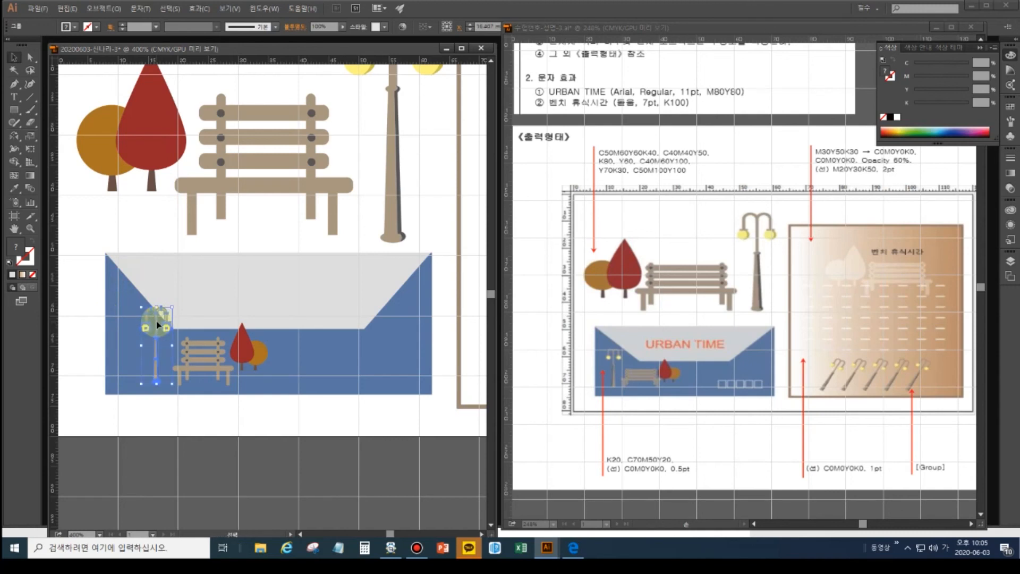
Shrink the small streetlamp copy a little more, nudge it up beside the bench, and deselect it.
{"action": "left_click_drag", "start_coordinate": [171, 307], "coordinate": [165, 321]}
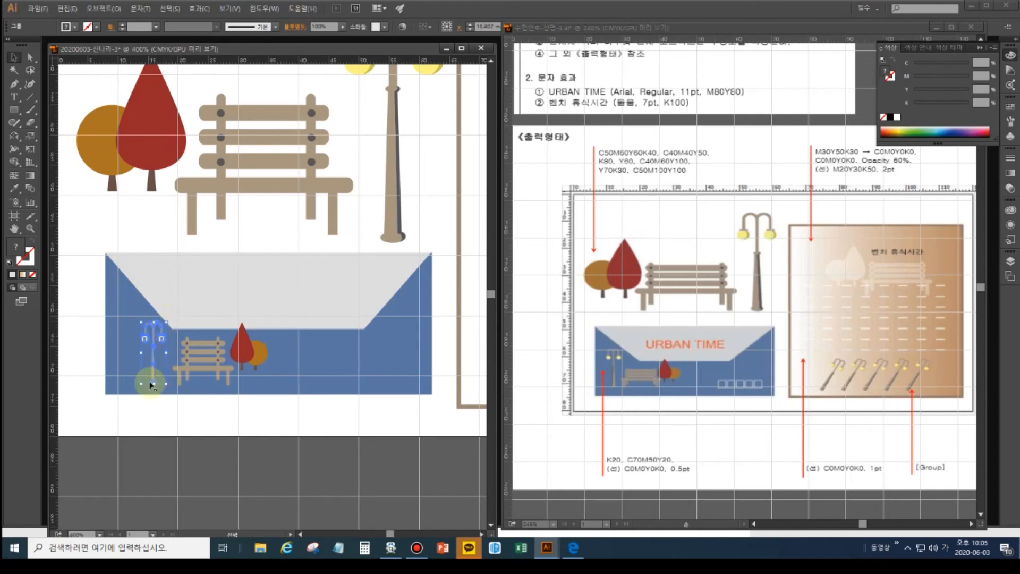
{"action": "key", "text": "Up"}
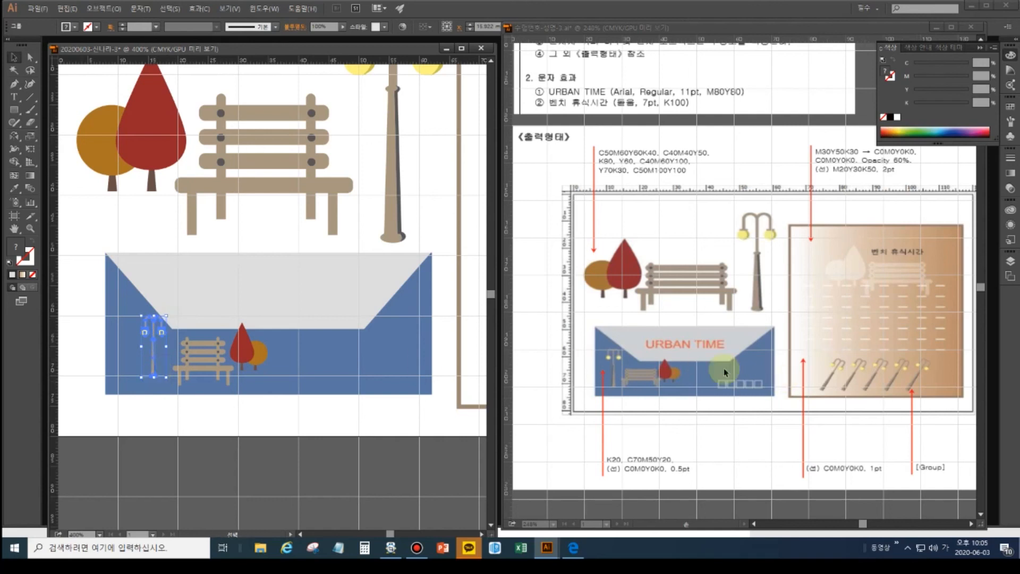
{"action": "left_click", "coordinate": [104, 388]}
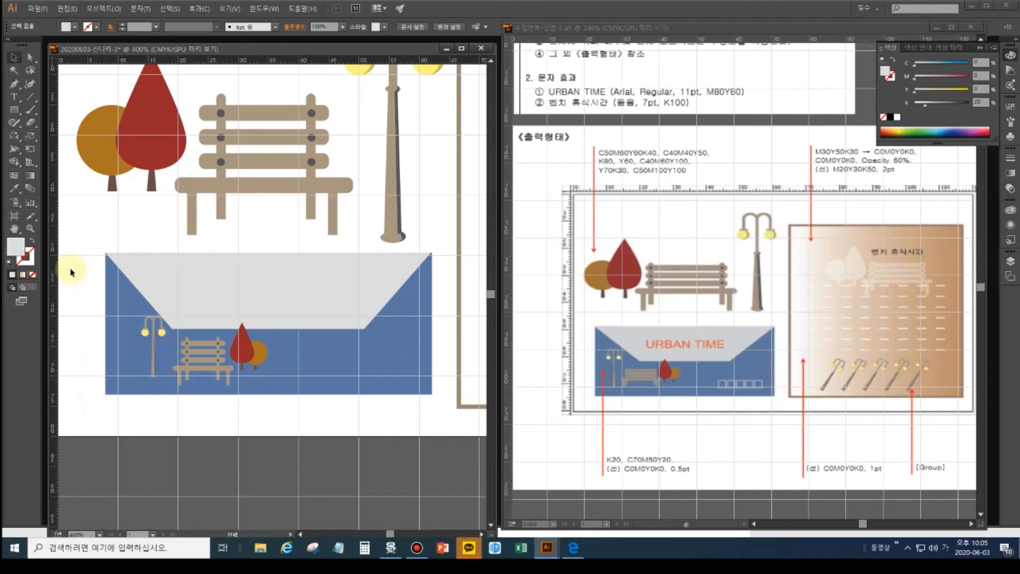
Draw an unfilled square about 2.1 mm wide with a white 0.5 pt stroke on the envelope's blue area, right of the trees.
{"action": "left_click", "coordinate": [33, 260]}
{"action": "left_click", "coordinate": [9, 254]}
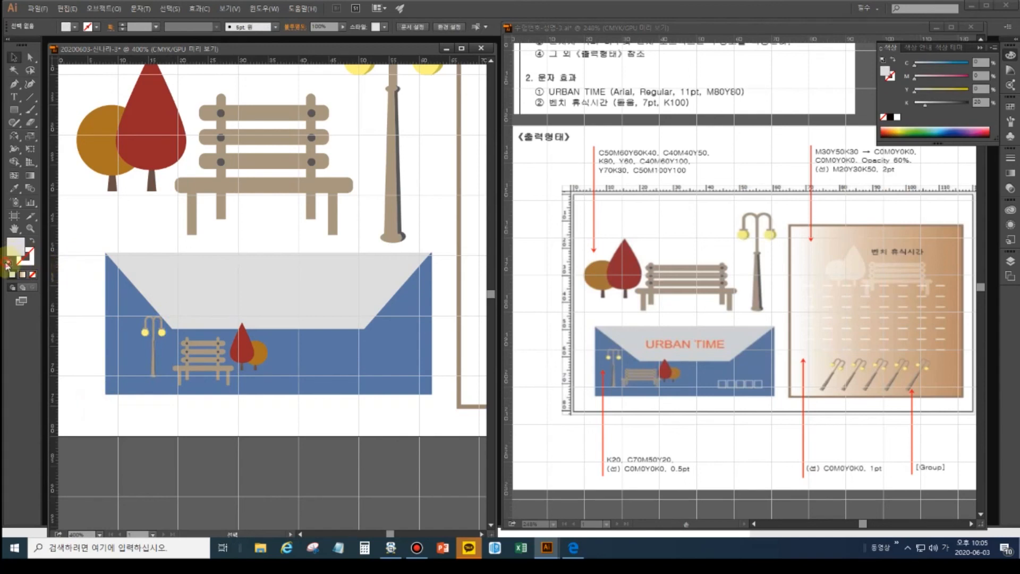
{"action": "left_click", "coordinate": [8, 262]}
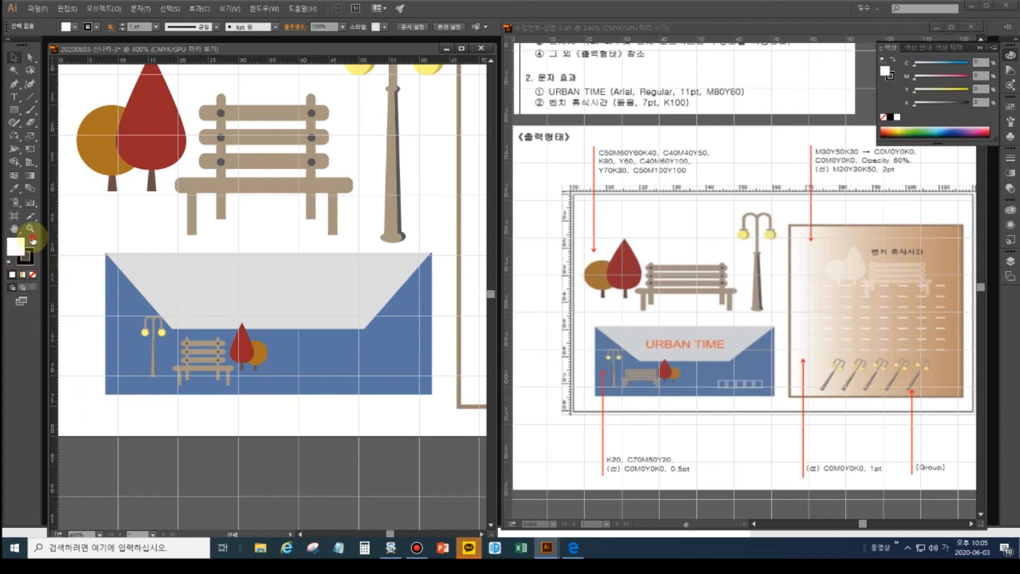
{"action": "left_click", "coordinate": [33, 240]}
{"action": "left_click", "coordinate": [31, 270]}
{"action": "left_click", "coordinate": [27, 256]}
{"action": "left_click", "coordinate": [14, 110]}
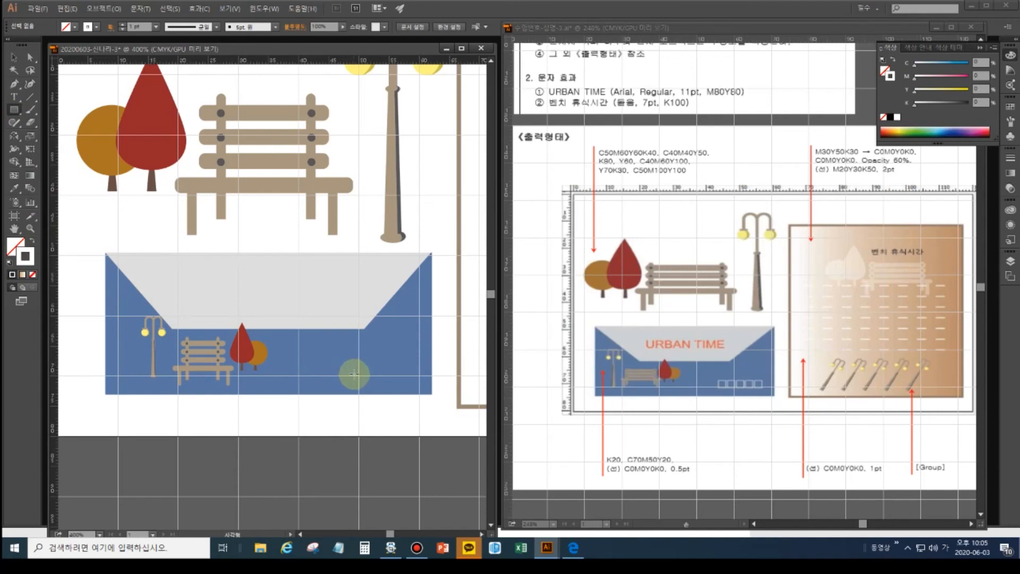
{"action": "left_click_drag", "start_coordinate": [354, 374], "coordinate": [340, 361]}
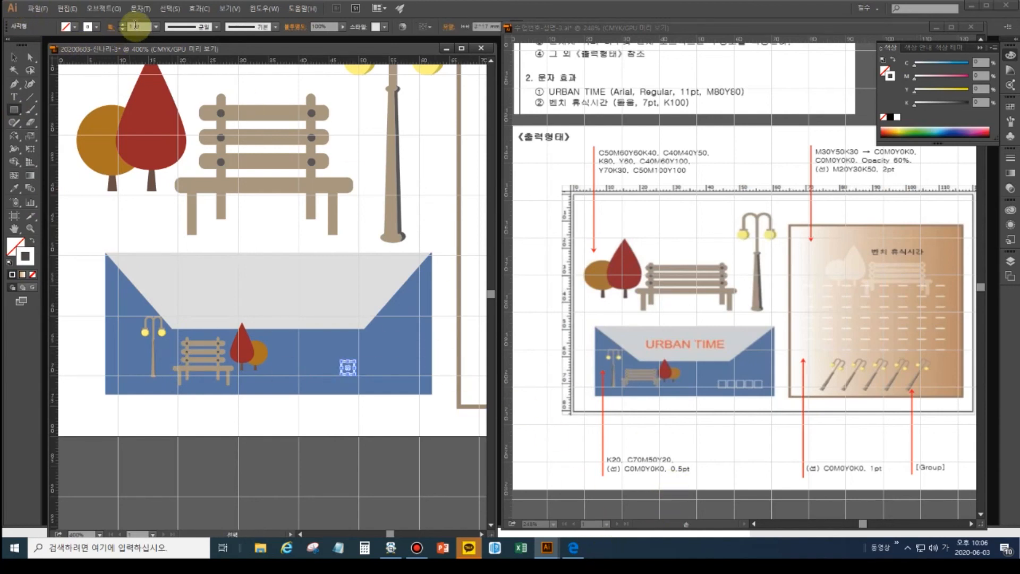
{"action": "left_click", "coordinate": [155, 26]}
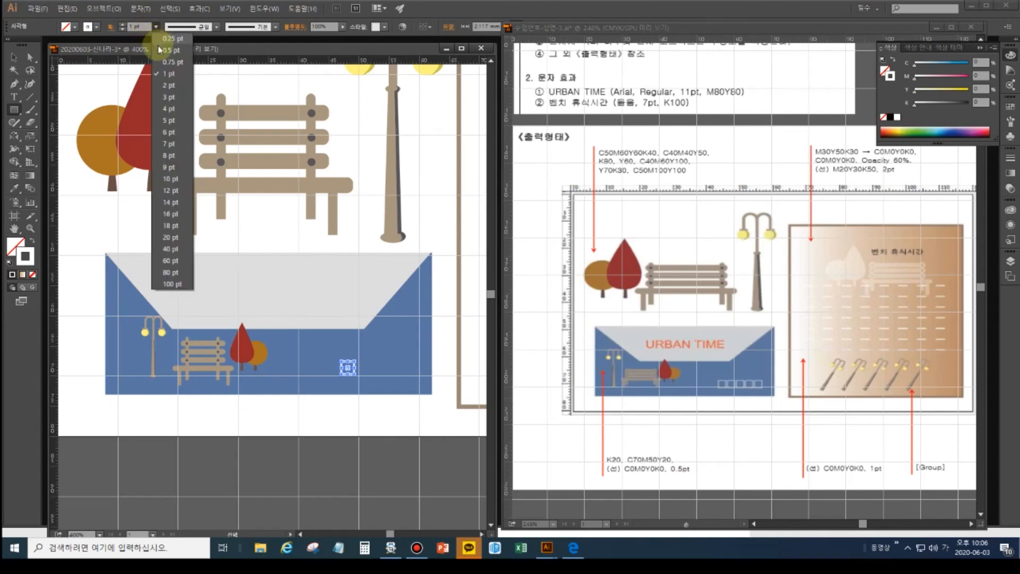
{"action": "left_click", "coordinate": [159, 50]}
Nudge the white outlined square down and slightly left on the envelope's blue area.
{"action": "key", "text": "ctrl+plus"}
{"action": "key", "text": "ctrl+plus"}
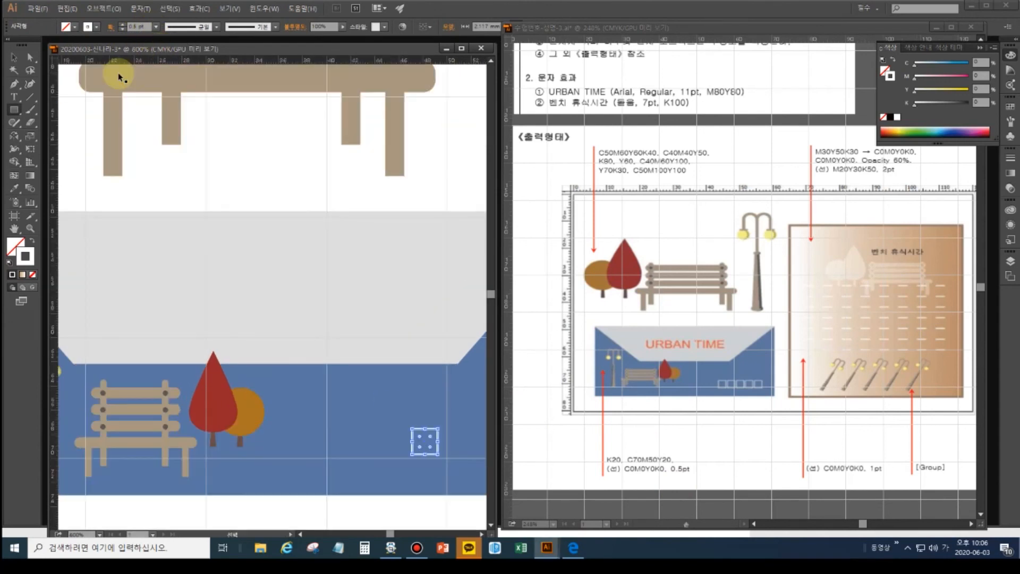
{"action": "left_click_drag", "start_coordinate": [475, 380], "coordinate": [278, 362]}
{"action": "left_click", "coordinate": [19, 62]}
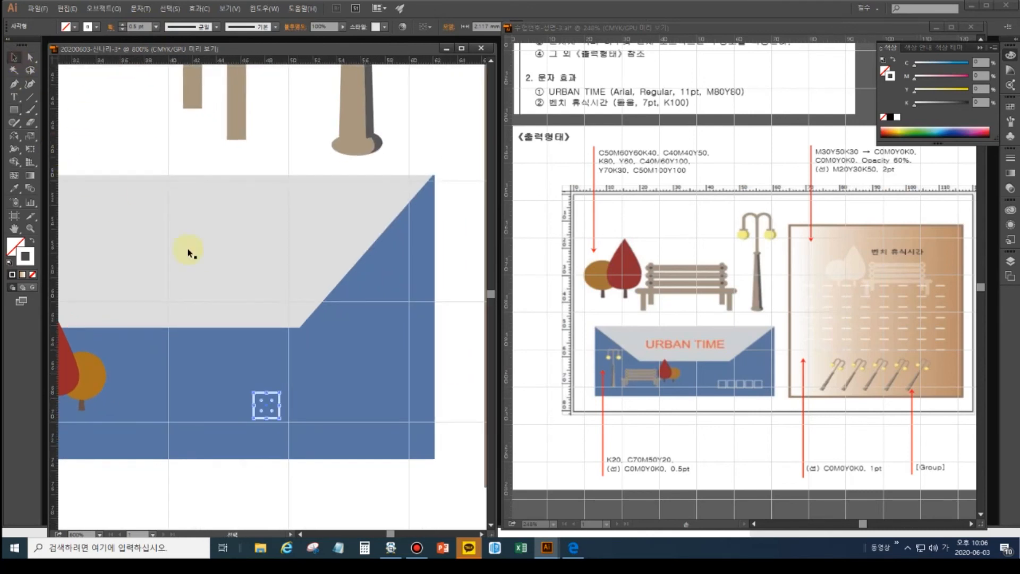
{"action": "key", "text": "Down"}
{"action": "key", "text": "Down"}
{"action": "key", "text": "Down"}
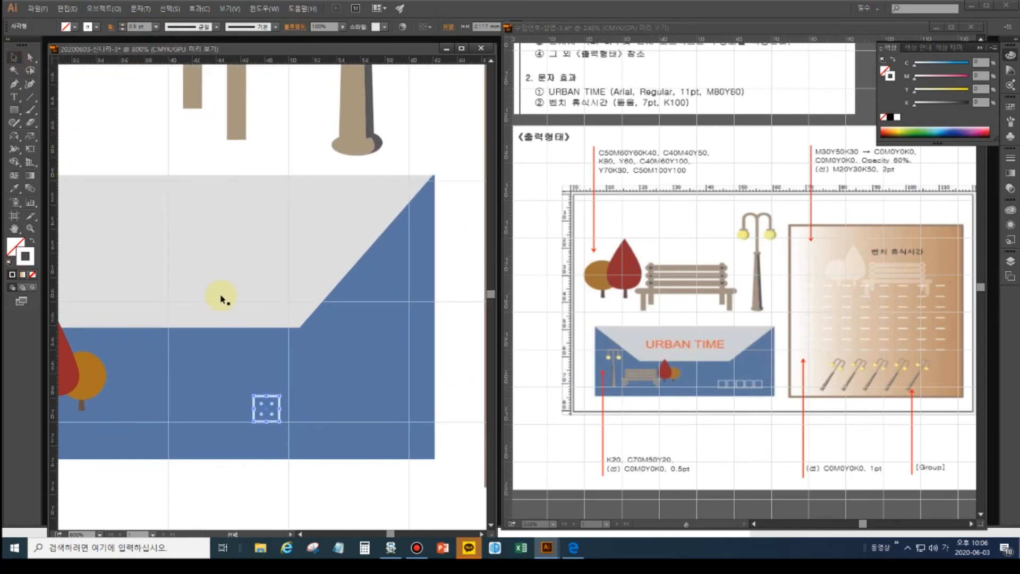
{"action": "key", "text": "Down"}
{"action": "key", "text": "Down"}
{"action": "key", "text": "Left"}
{"action": "key", "text": "Left"}
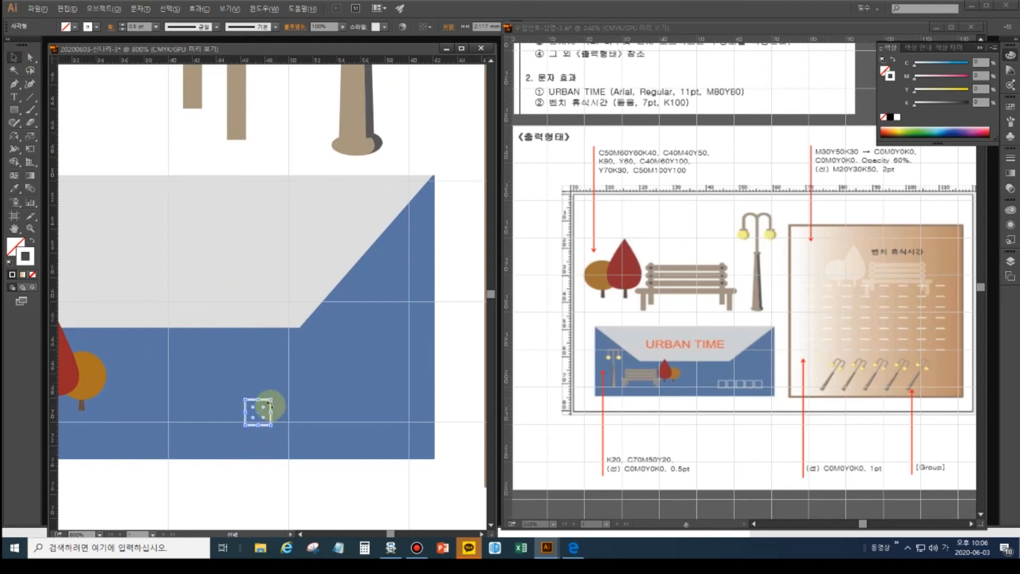
Duplicate the white square a short distance to the right and repeat the copy to form an evenly spaced row of five.
{"action": "left_click_drag", "start_coordinate": [266, 403], "coordinate": [290, 409]}
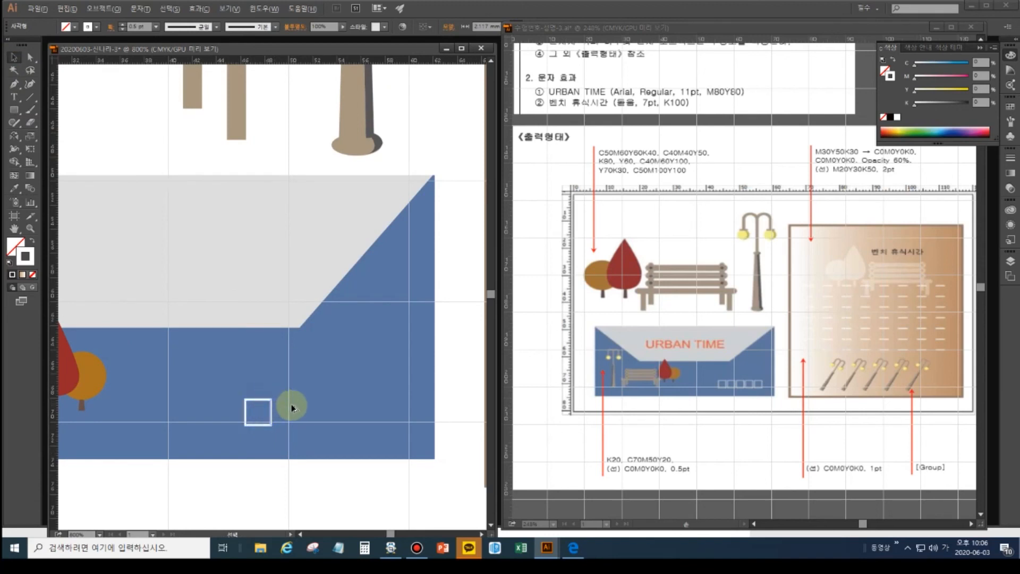
{"action": "key", "text": "ctrl+d"}
{"action": "key", "text": "ctrl+d"}
{"action": "key", "text": "ctrl+d"}
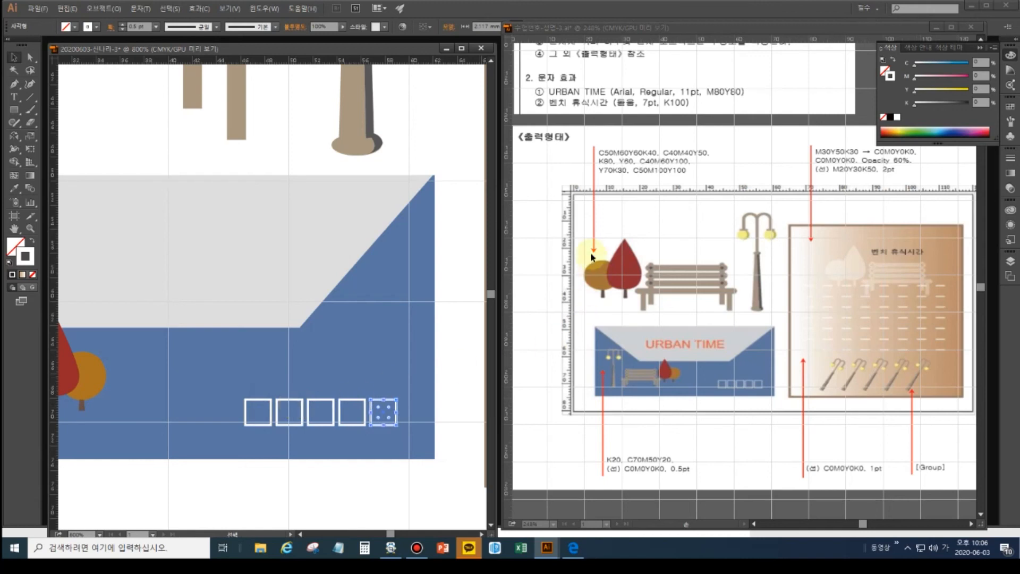
Add the text URBAN TIME on the envelope's grey flap.
{"action": "left_click_drag", "start_coordinate": [153, 281], "coordinate": [346, 359]}
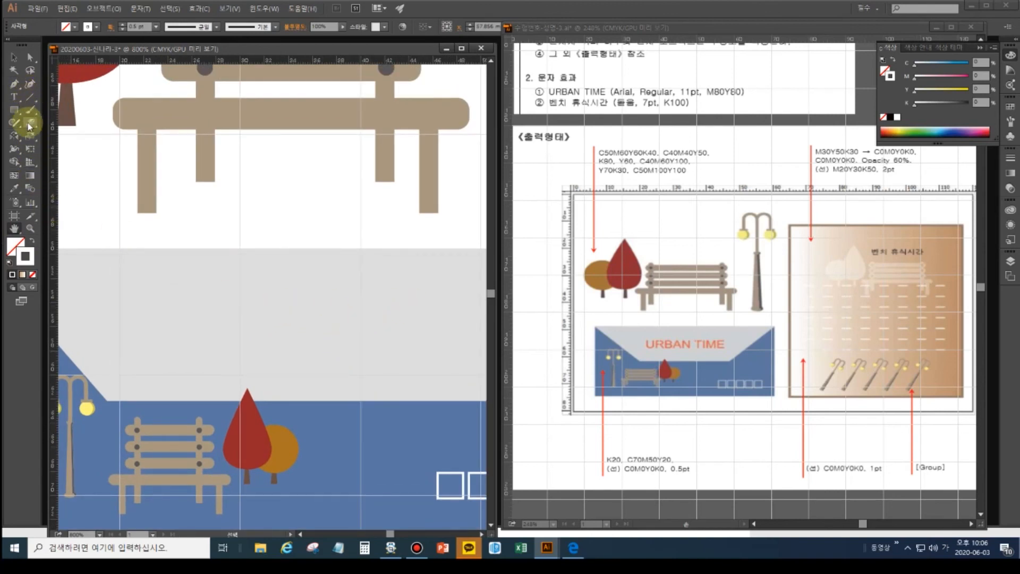
{"action": "left_click", "coordinate": [21, 112]}
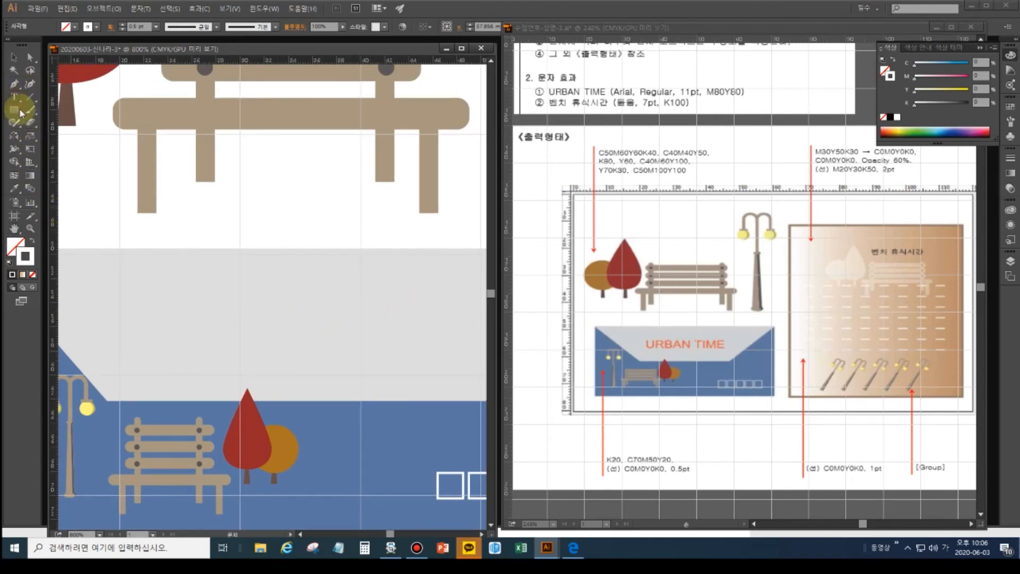
{"action": "key", "text": "t"}
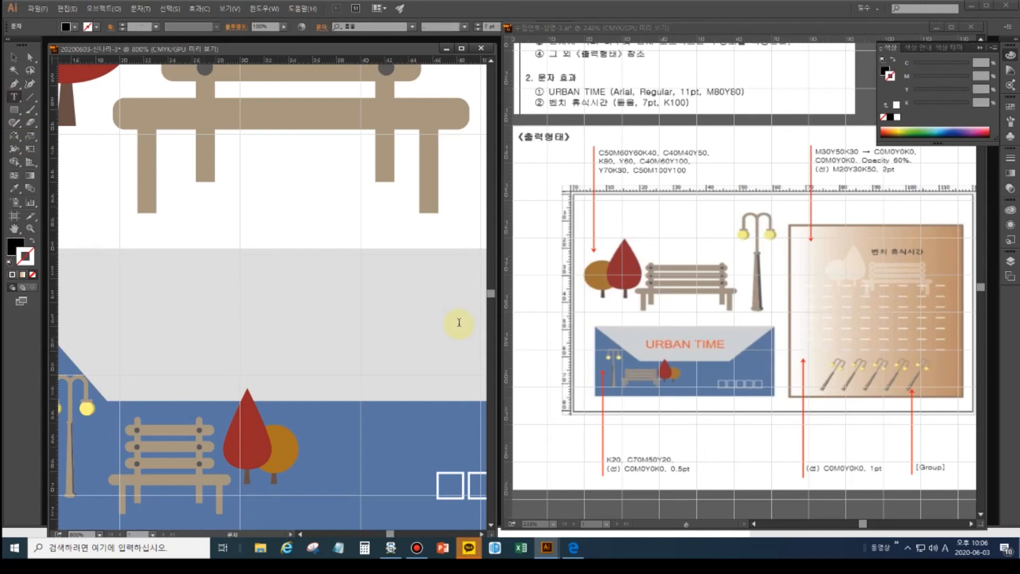
{"action": "type", "text": "URBA"}
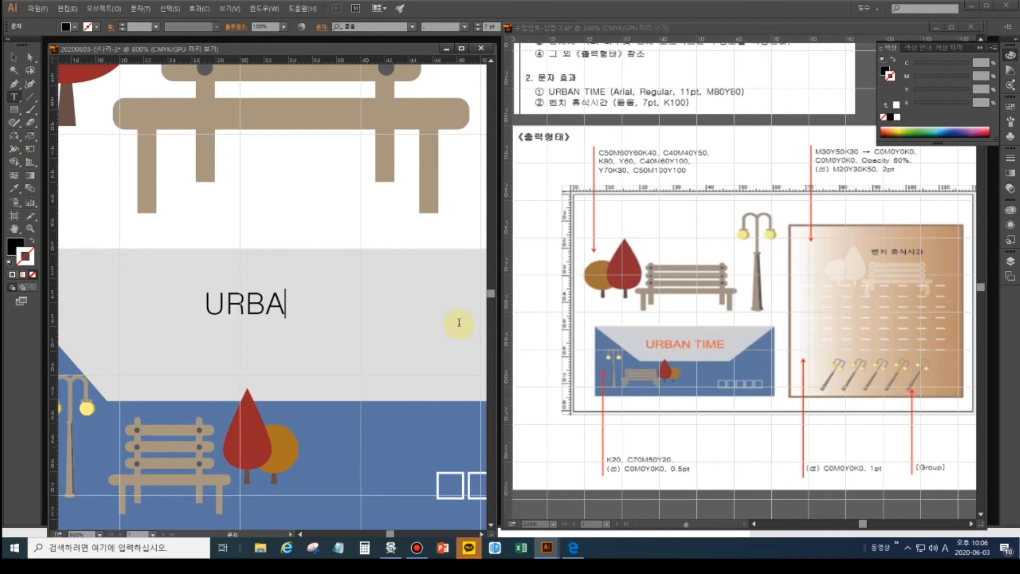
{"action": "type", "text": "N TIME"}
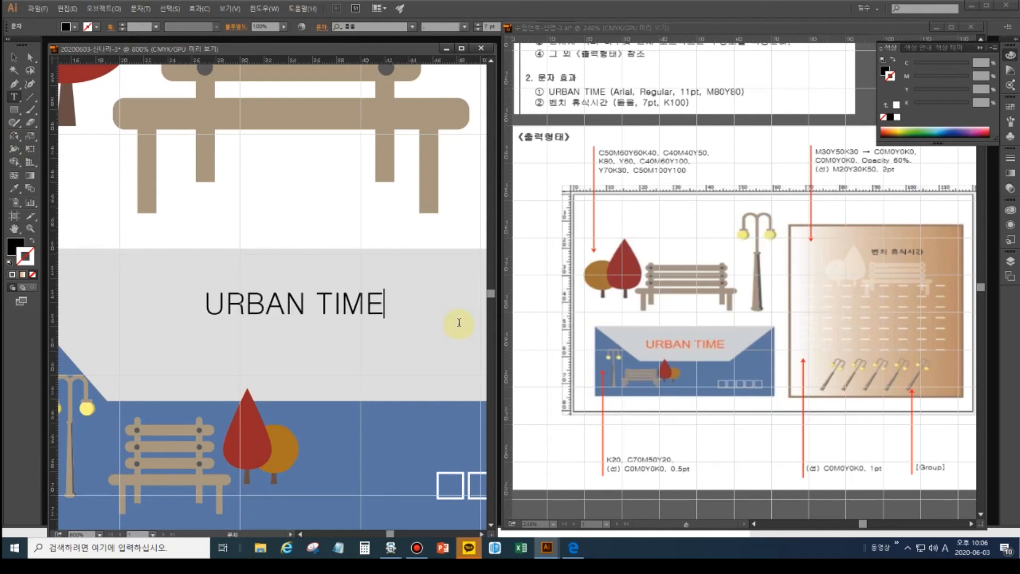
Set the URBAN TIME text to Arial Regular at 11 pt.
{"action": "triple_click", "coordinate": [295, 304]}
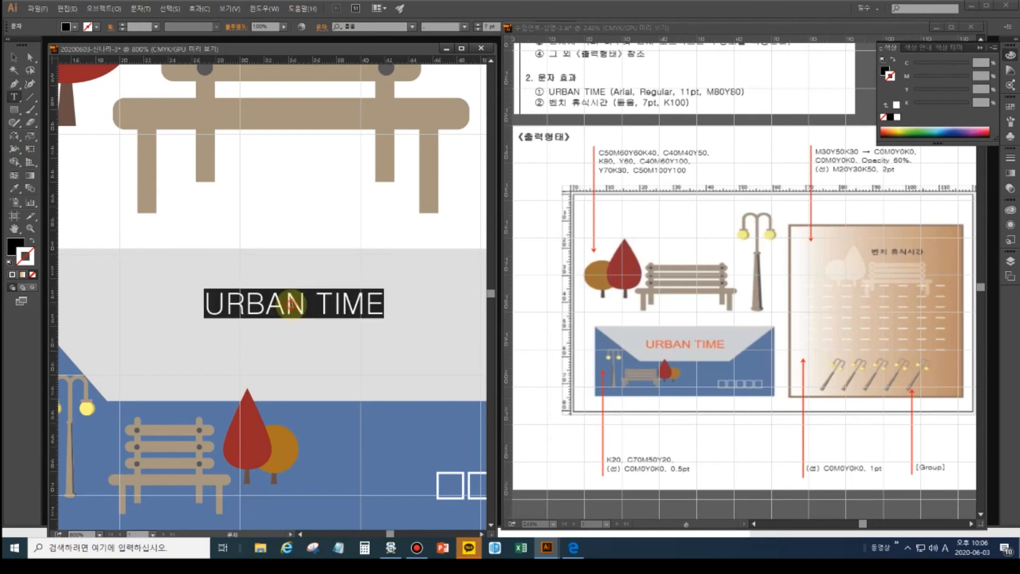
{"action": "left_click", "coordinate": [358, 25]}
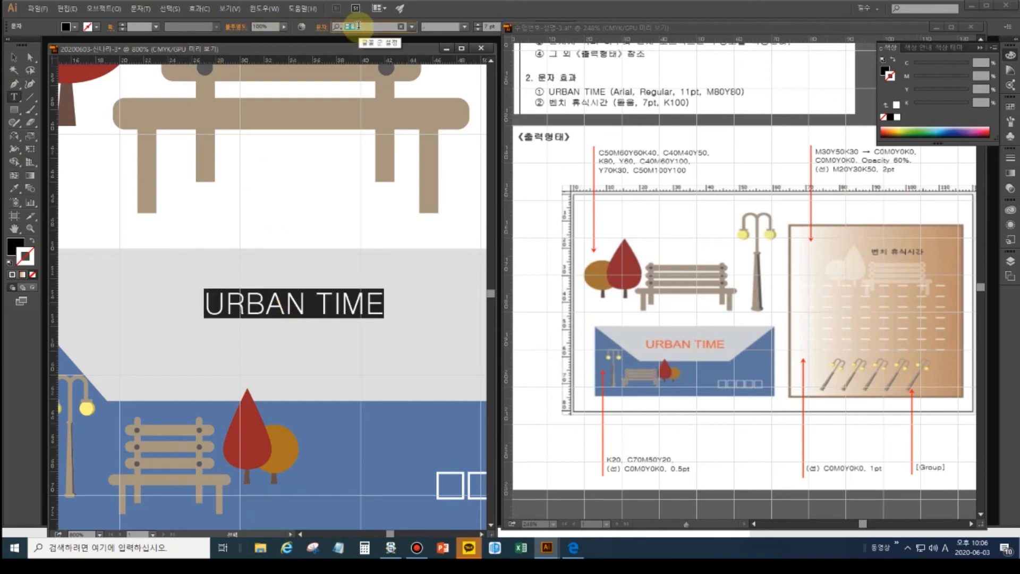
{"action": "type", "text": "Atial"}
{"action": "key", "text": "BackSpace"}
{"action": "key", "text": "BackSpace"}
{"action": "key", "text": "BackSpace"}
{"action": "key", "text": "BackSpace"}
{"action": "type", "text": "ri"}
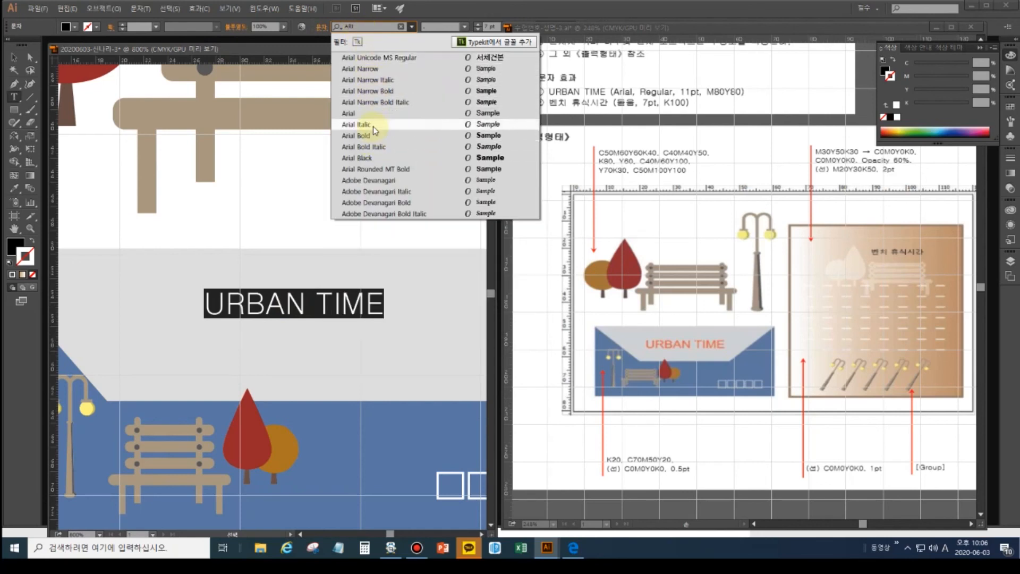
{"action": "left_click", "coordinate": [367, 113]}
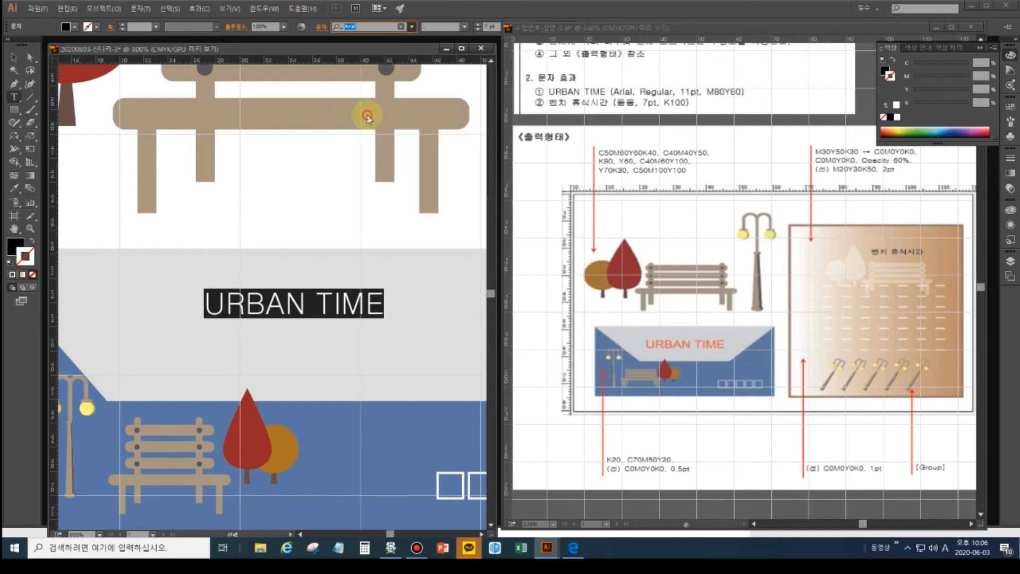
{"action": "left_click", "coordinate": [478, 25]}
{"action": "left_click", "coordinate": [478, 25]}
{"action": "left_click", "coordinate": [477, 25]}
{"action": "left_click", "coordinate": [477, 25]}
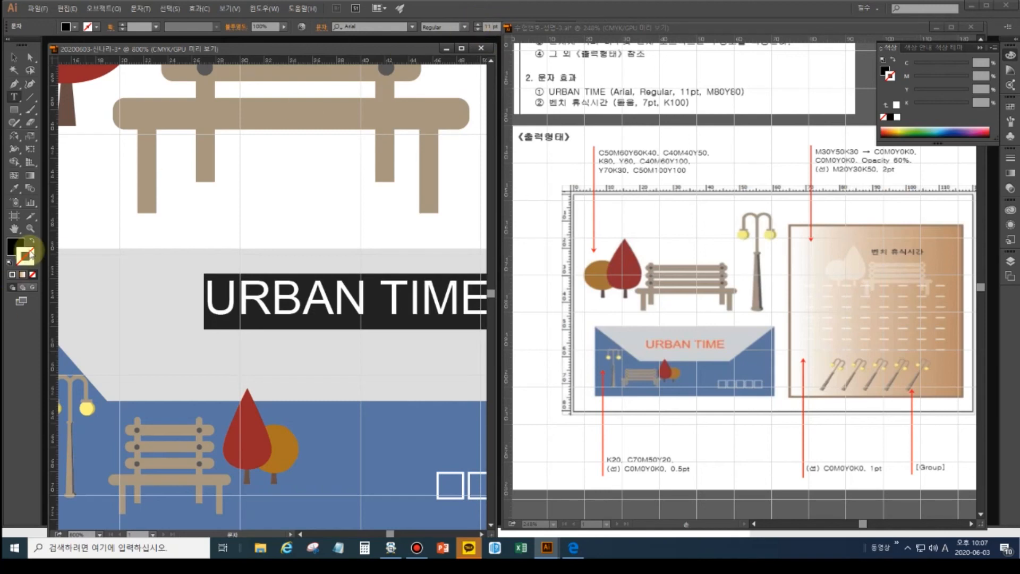
Set the URBAN TIME text's fill colour to M80 Y80 with K at 0.
{"action": "left_click", "coordinate": [19, 243]}
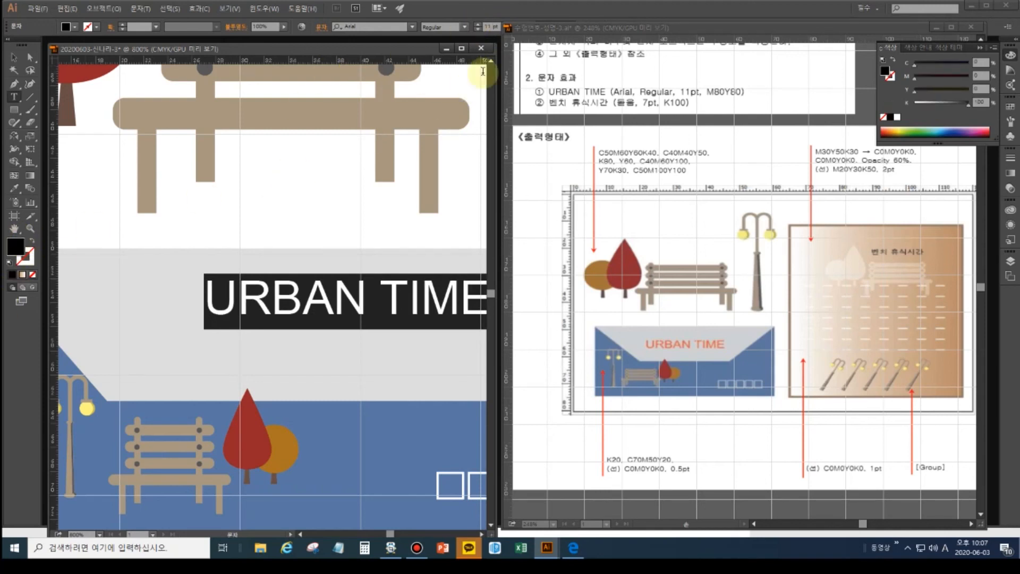
{"action": "left_click", "coordinate": [981, 75]}
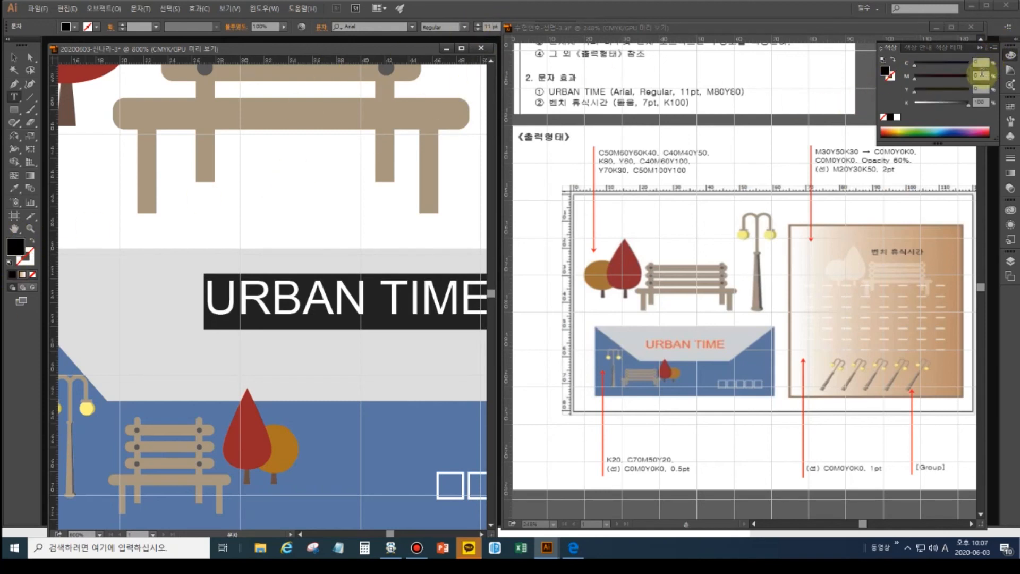
{"action": "type", "text": "80"}
{"action": "key", "text": "Tab"}
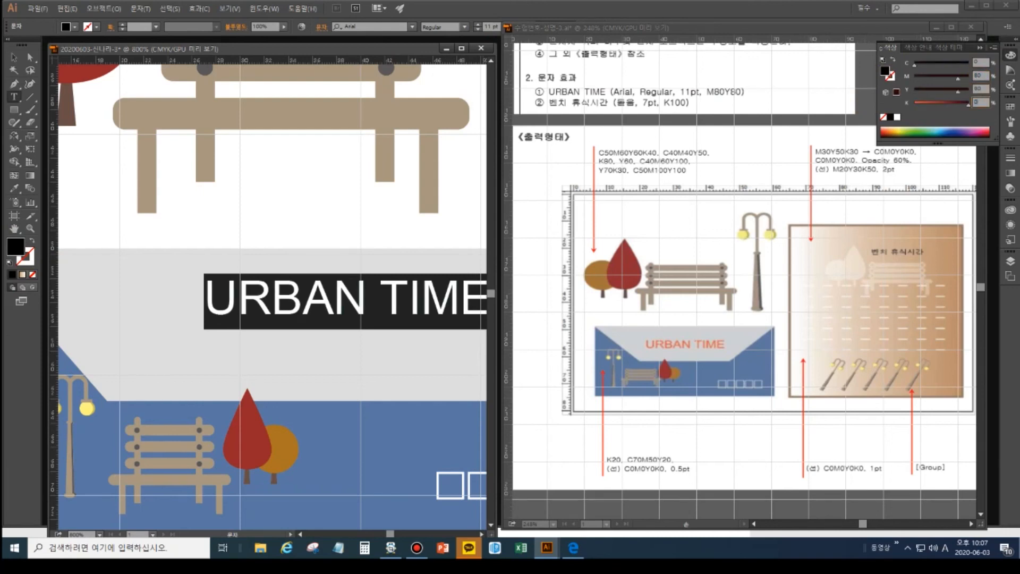
{"action": "key", "text": "Return"}
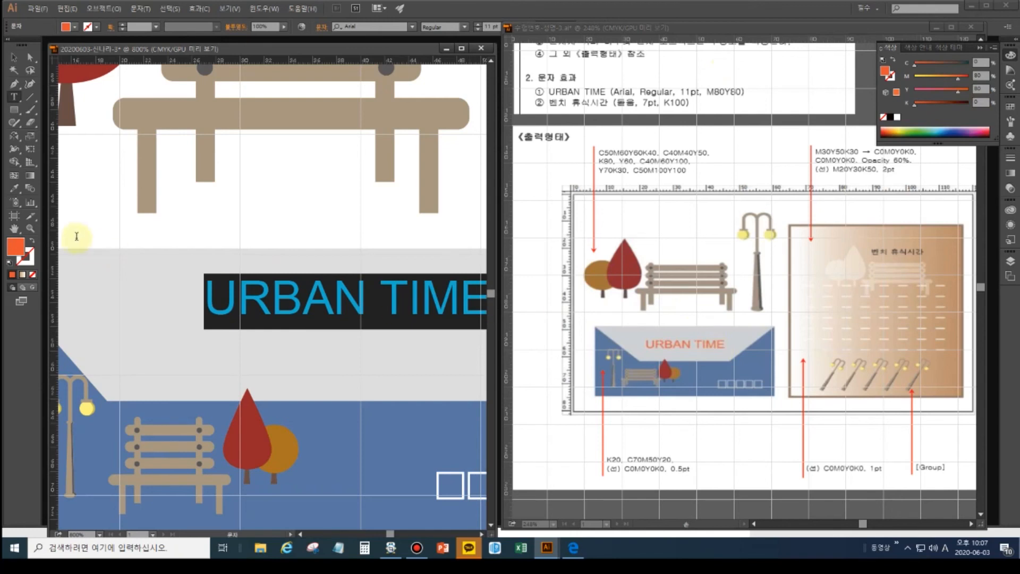
Move the URBAN TIME text to the middle of the envelope's grey flap.
{"action": "double_click", "coordinate": [15, 229]}
{"action": "left_click", "coordinate": [15, 55]}
{"action": "left_click_drag", "start_coordinate": [178, 350], "coordinate": [170, 358]}
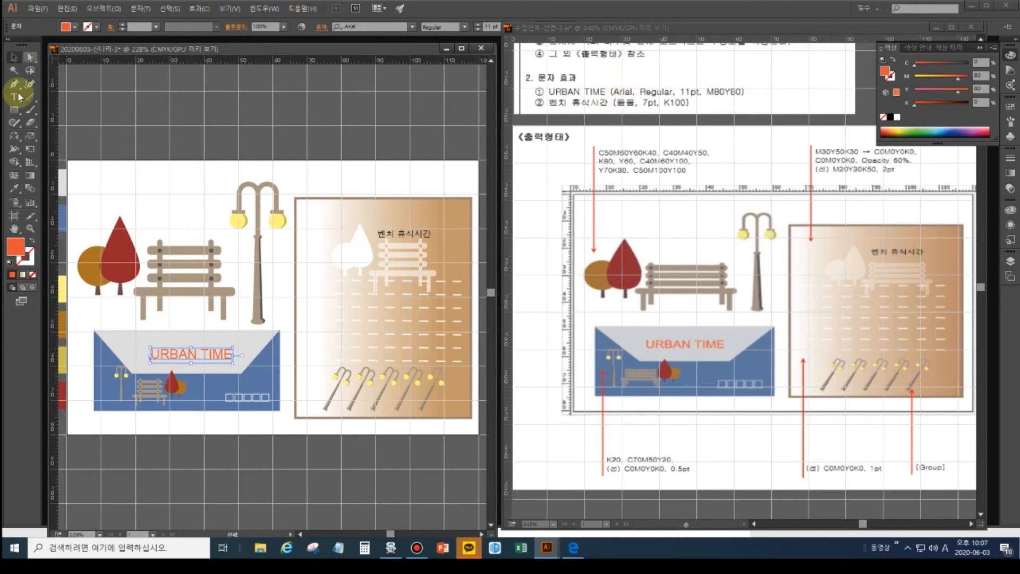
{"action": "left_click", "coordinate": [14, 229]}
{"action": "left_click", "coordinate": [14, 57]}
Check the reference's work instructions, and group the five slanted streetlamps along the letter paper's lower edge.
{"action": "left_click", "coordinate": [648, 81]}
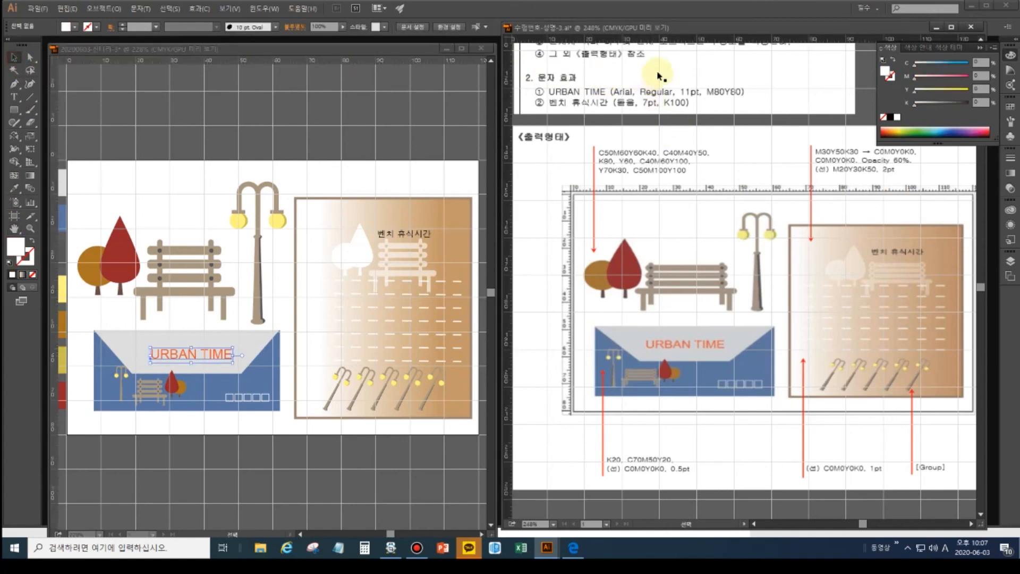
{"action": "left_click_drag", "start_coordinate": [658, 71], "coordinate": [677, 208]}
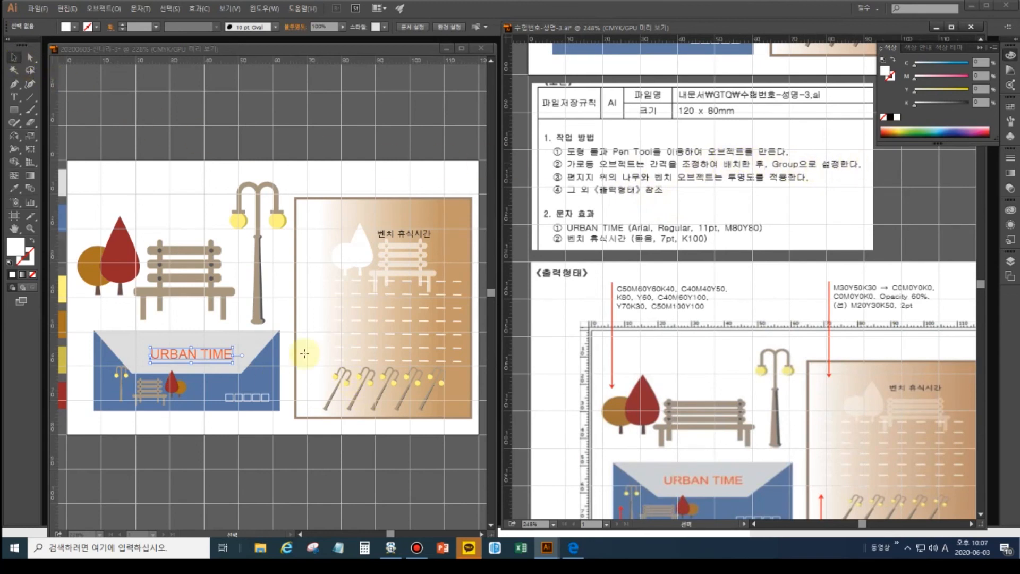
{"action": "left_click", "coordinate": [330, 397]}
{"action": "left_click", "coordinate": [329, 398]}
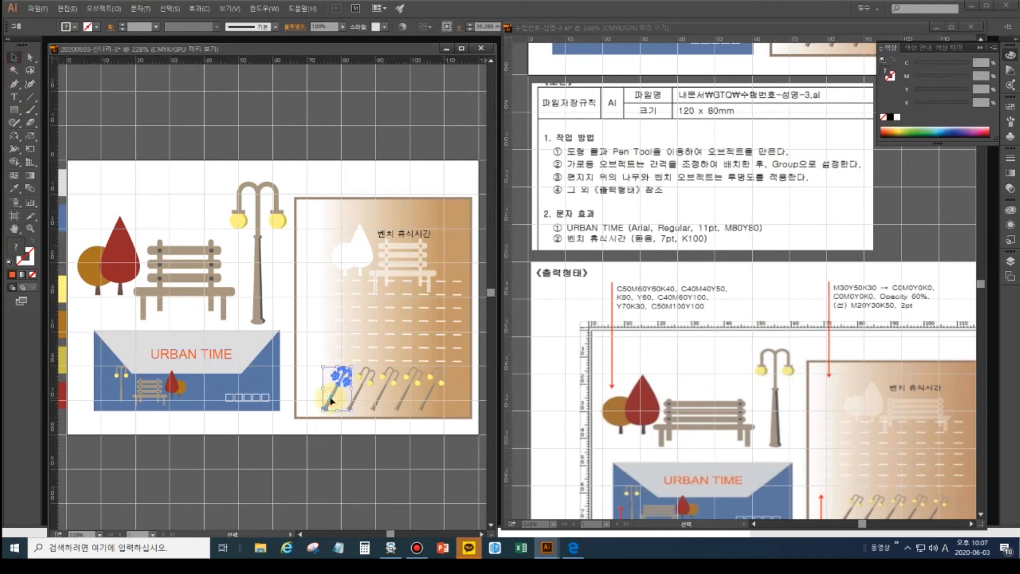
{"action": "left_click", "coordinate": [362, 385], "text": "shift"}
{"action": "left_click", "coordinate": [393, 388], "text": "shift"}
{"action": "left_click", "coordinate": [420, 391], "text": "shift"}
{"action": "left_click", "coordinate": [435, 391], "text": "shift"}
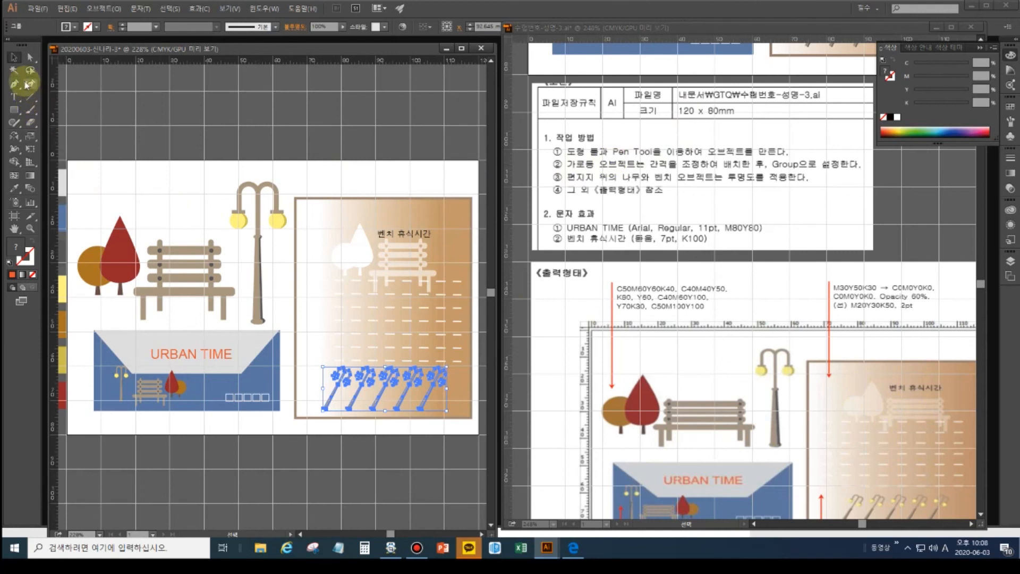
Select the column of colour sample squares beside the artboard and move it slightly right over the artboard's edge.
{"action": "left_click", "coordinate": [14, 228]}
{"action": "left_click_drag", "start_coordinate": [158, 214], "coordinate": [282, 213]}
{"action": "left_click", "coordinate": [14, 56]}
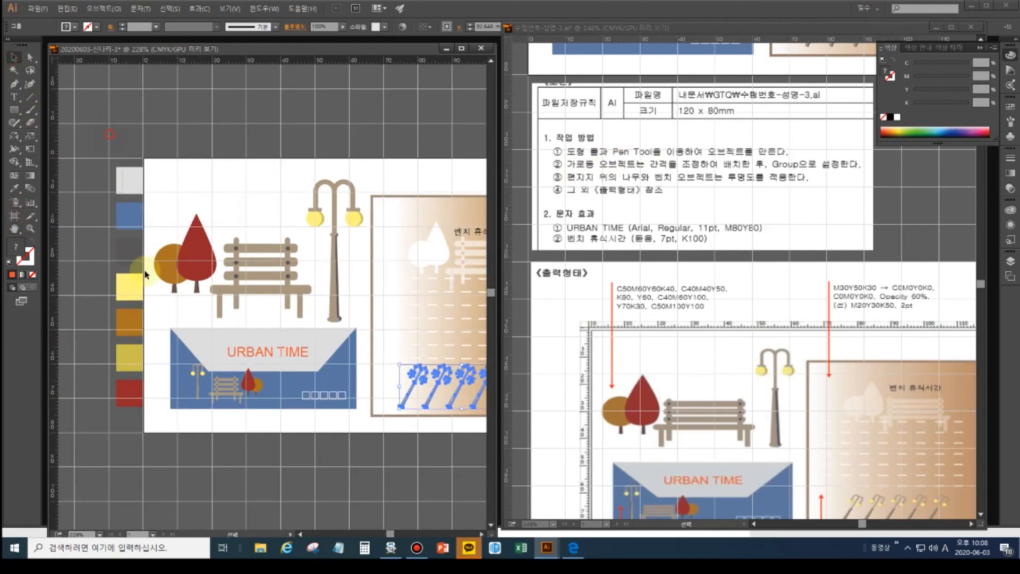
{"action": "left_click_drag", "start_coordinate": [153, 439], "coordinate": [139, 409]}
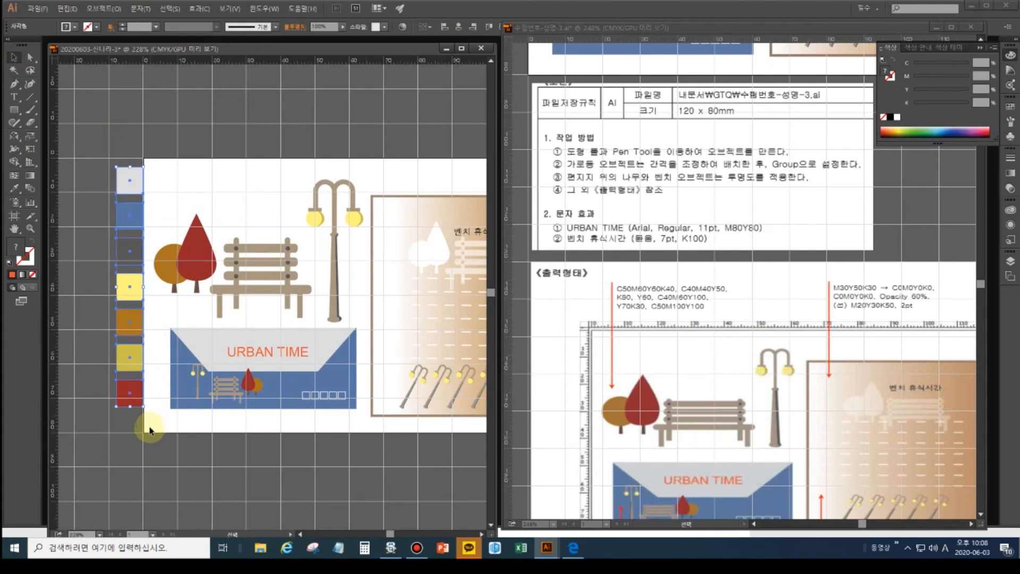
{"action": "left_click_drag", "start_coordinate": [134, 211], "coordinate": [148, 217]}
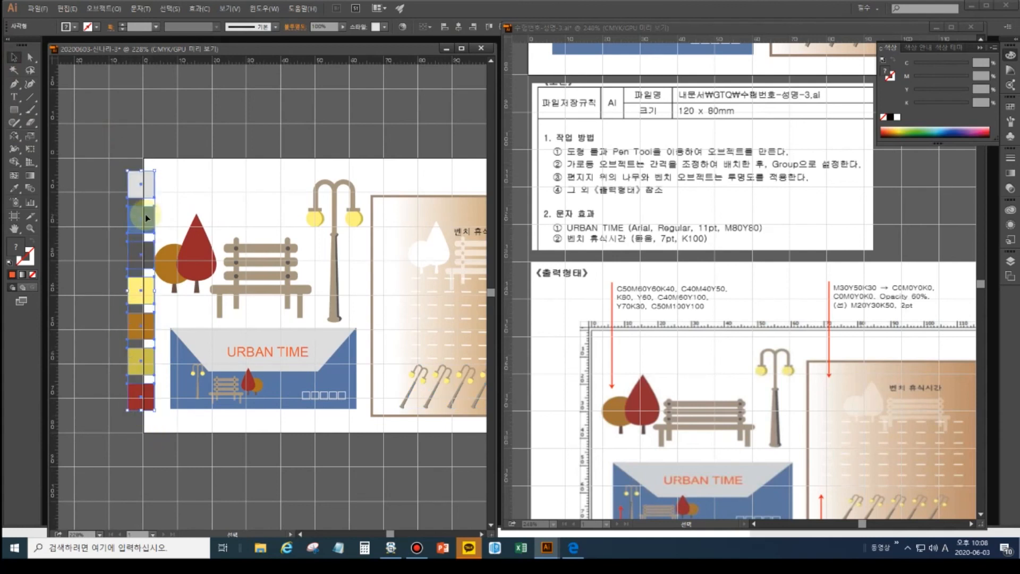
{"action": "double_click", "coordinate": [16, 228]}
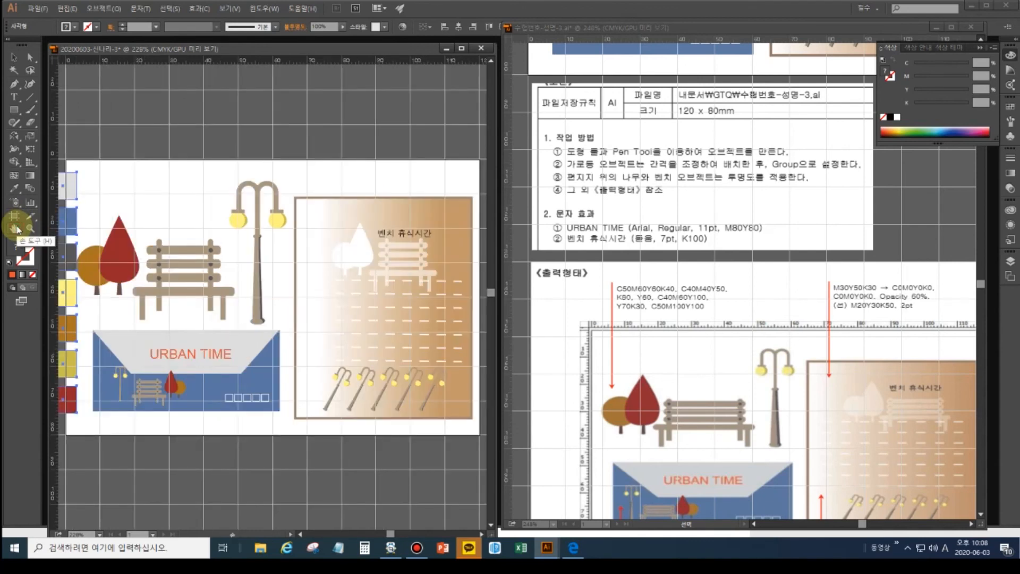